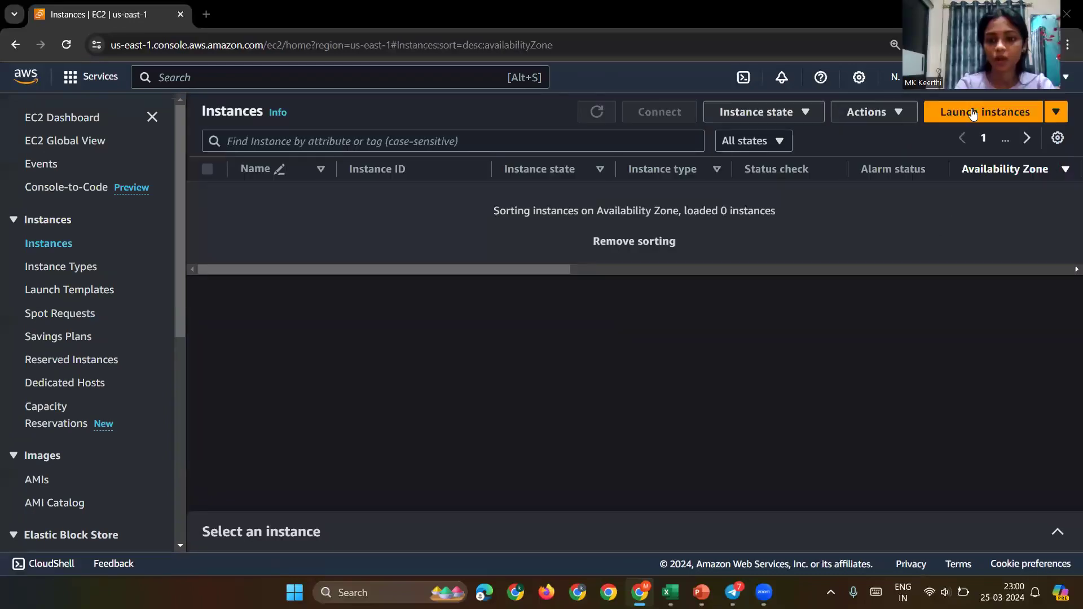
# Step: Start a new instance launch, enter an instance name, and keep Amazon Linux 2023 on t2.micro
pyautogui.click(973, 113)
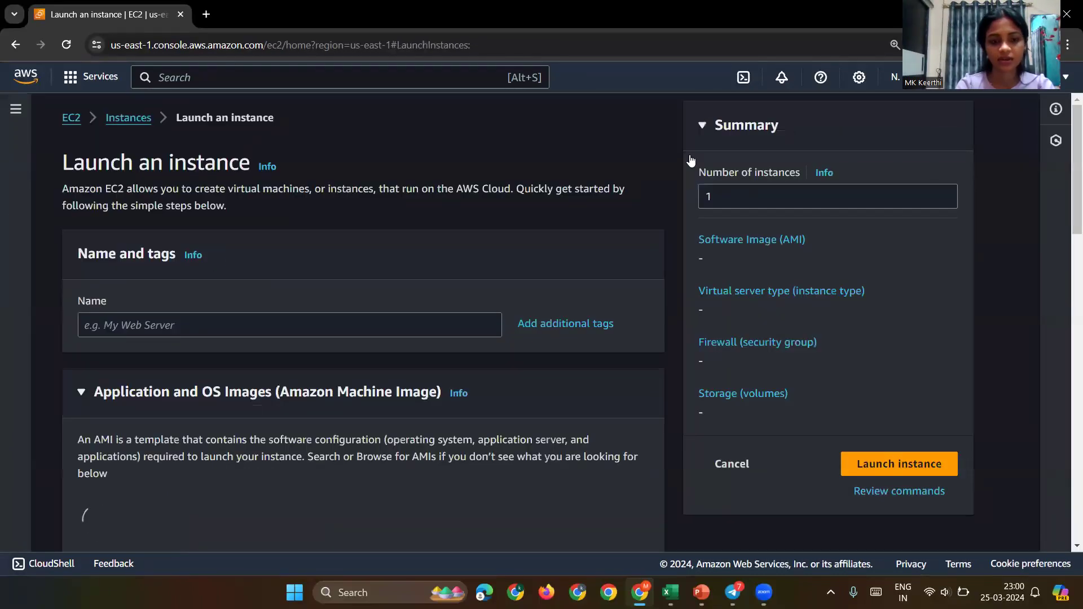
pyautogui.click(196, 328)
pyautogui.write('keerthi')
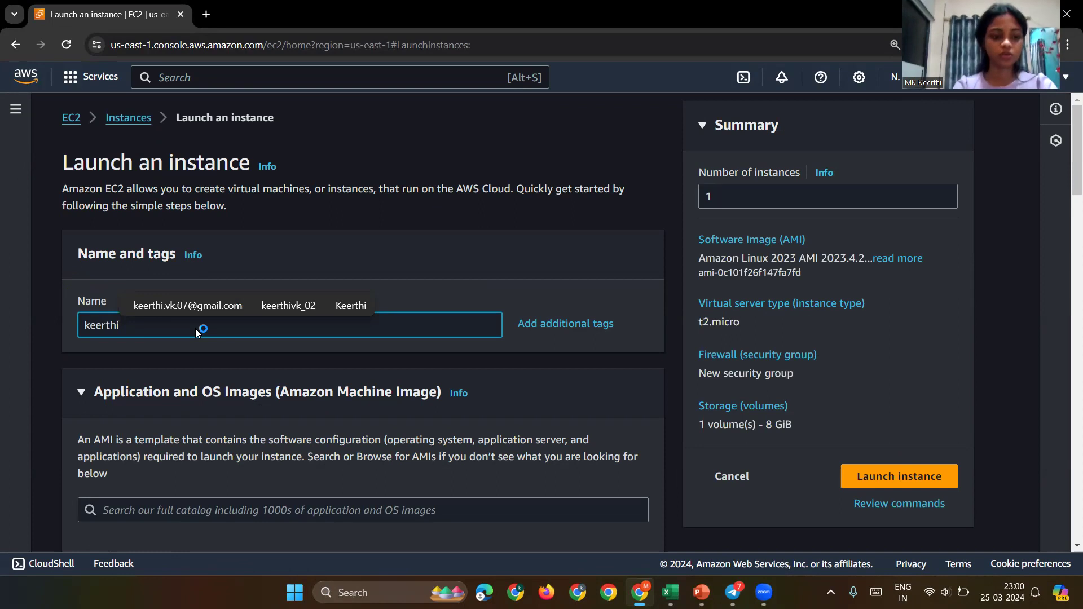
pyautogui.scroll(-9, 292, 444)
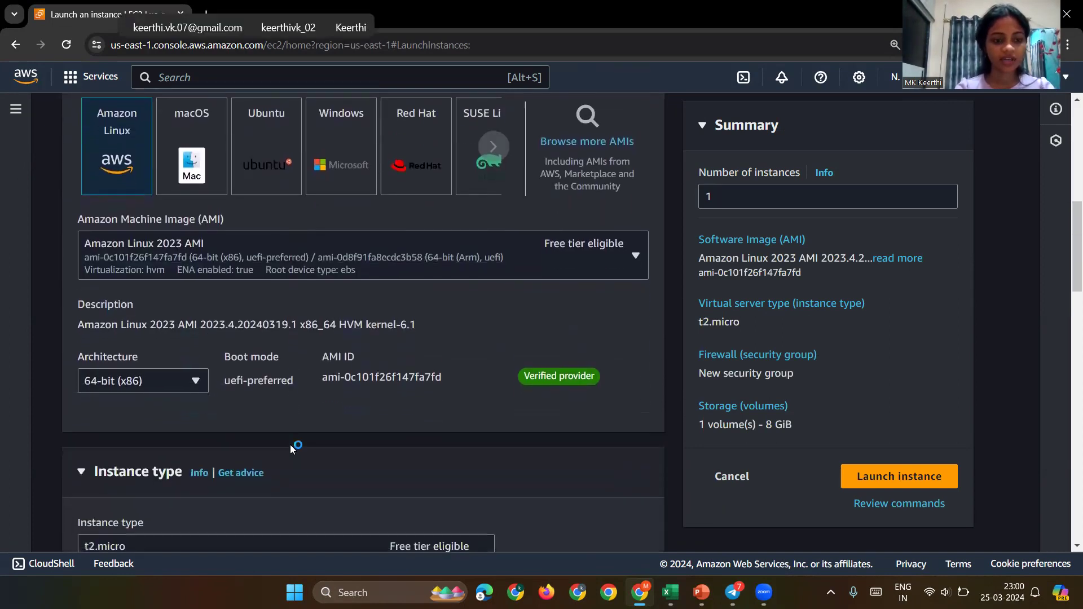
pyautogui.scroll(-3, 290, 445)
pyautogui.scroll(-2, 290, 445)
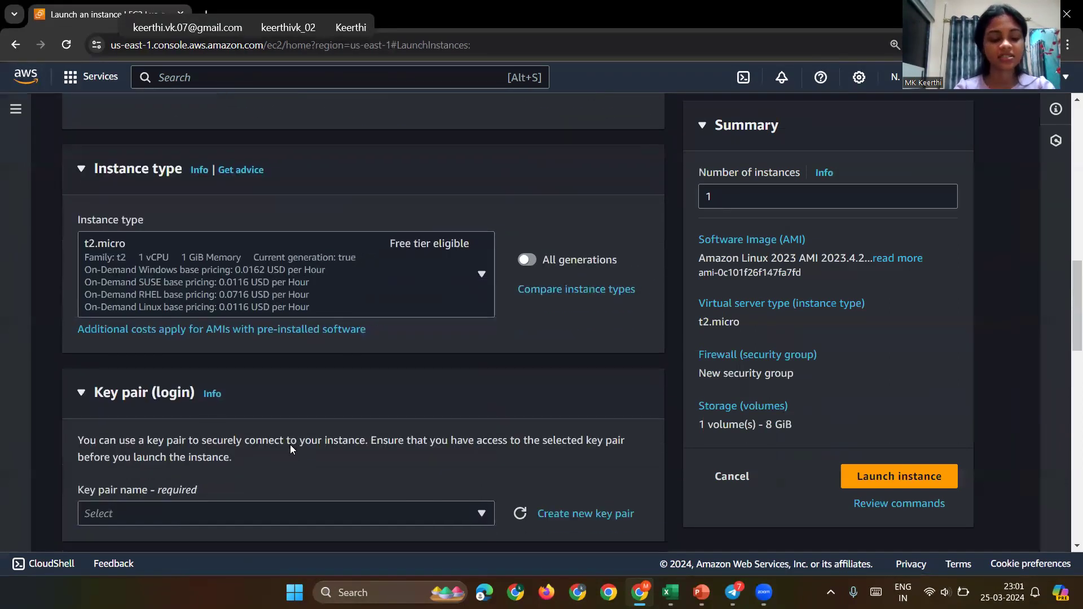
pyautogui.scroll(-2, 290, 445)
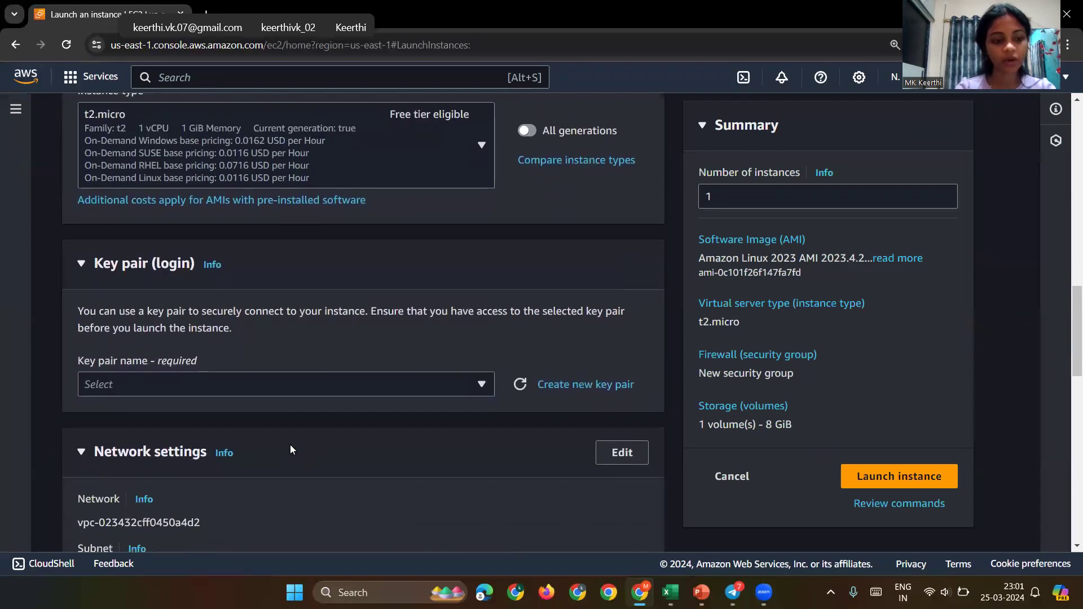
pyautogui.click(332, 379)
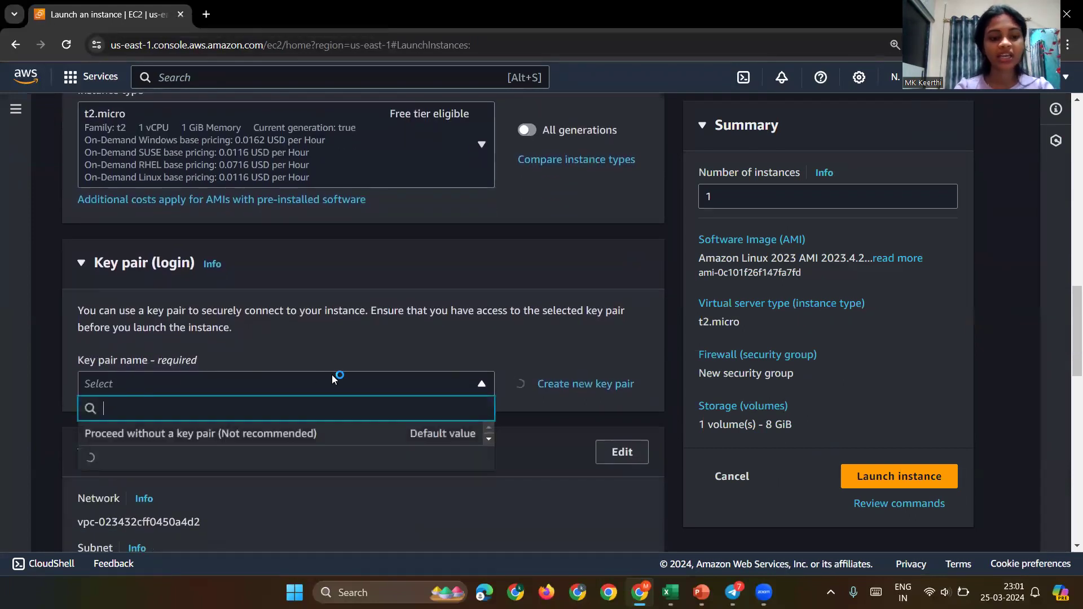
# Step: Create an RSA key pair named 'kee' and download its .pem file
pyautogui.click(587, 388)
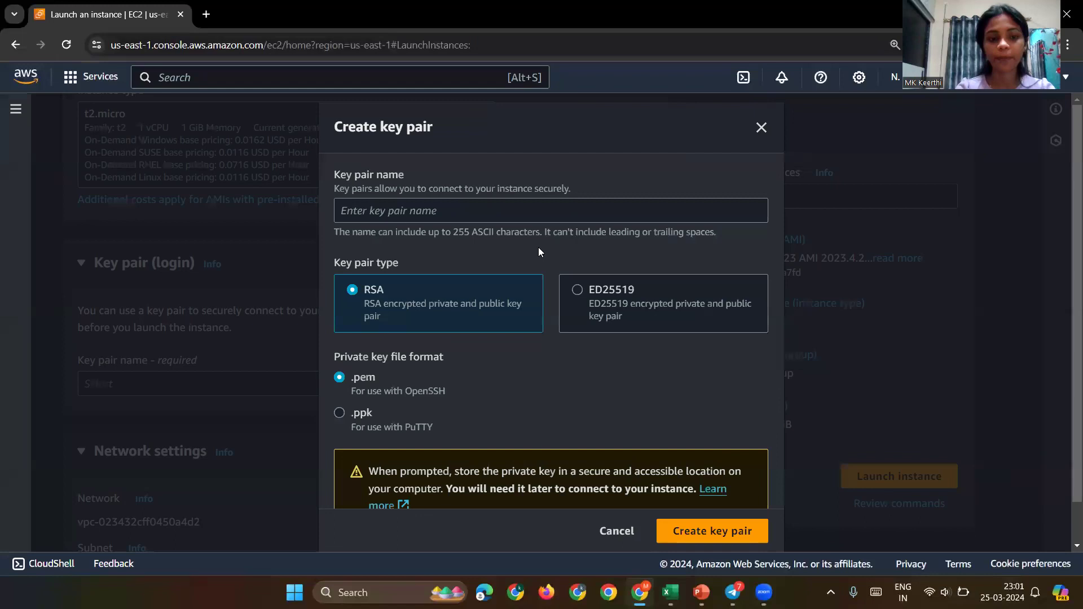
pyautogui.click(557, 203)
pyautogui.write('kee')
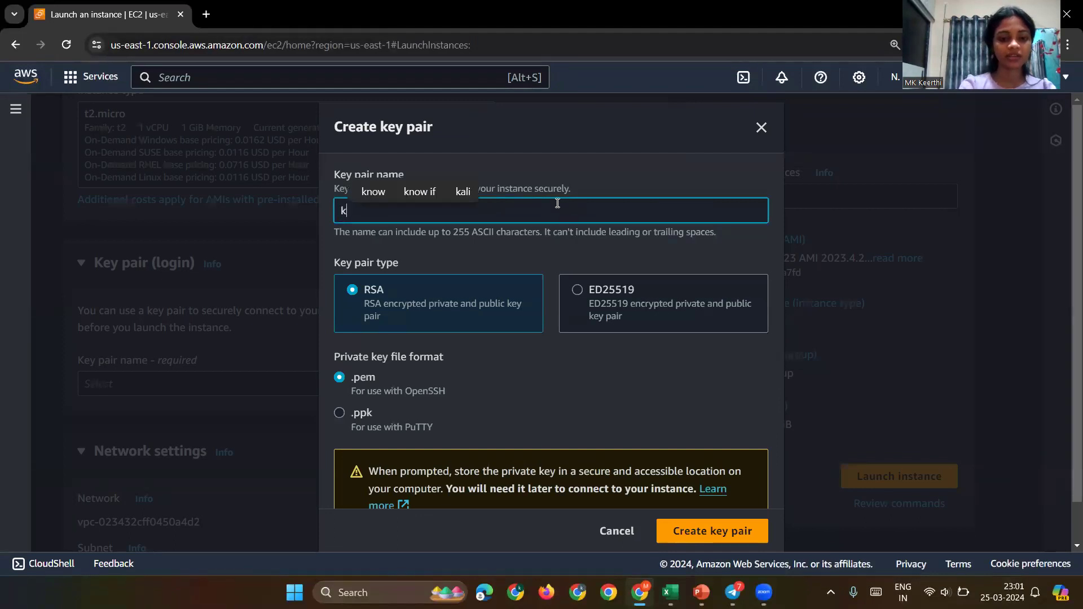
pyautogui.scroll(-2, 579, 412)
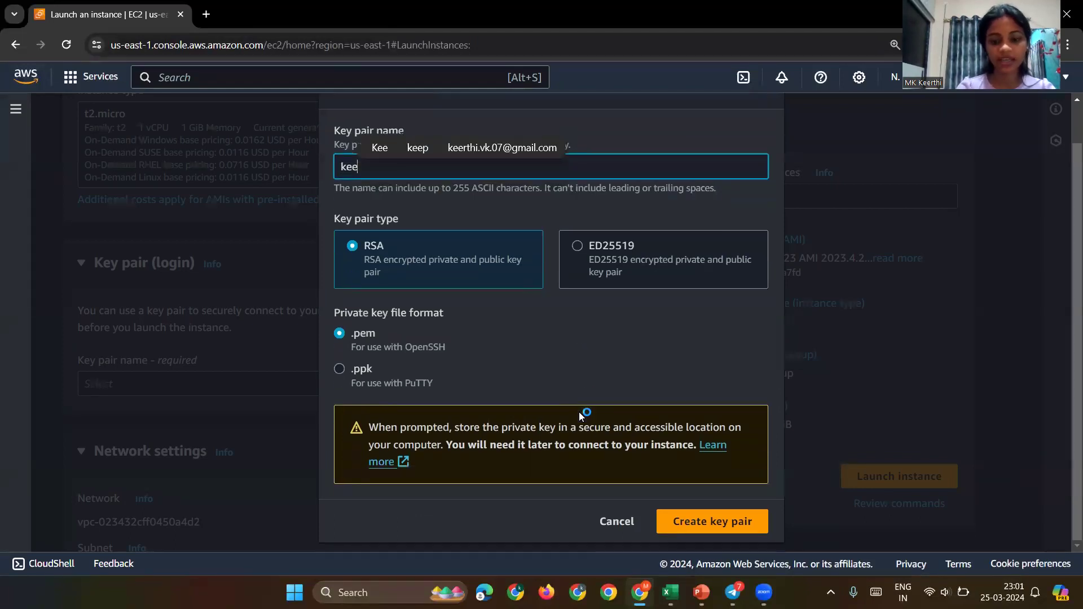
pyautogui.click(670, 520)
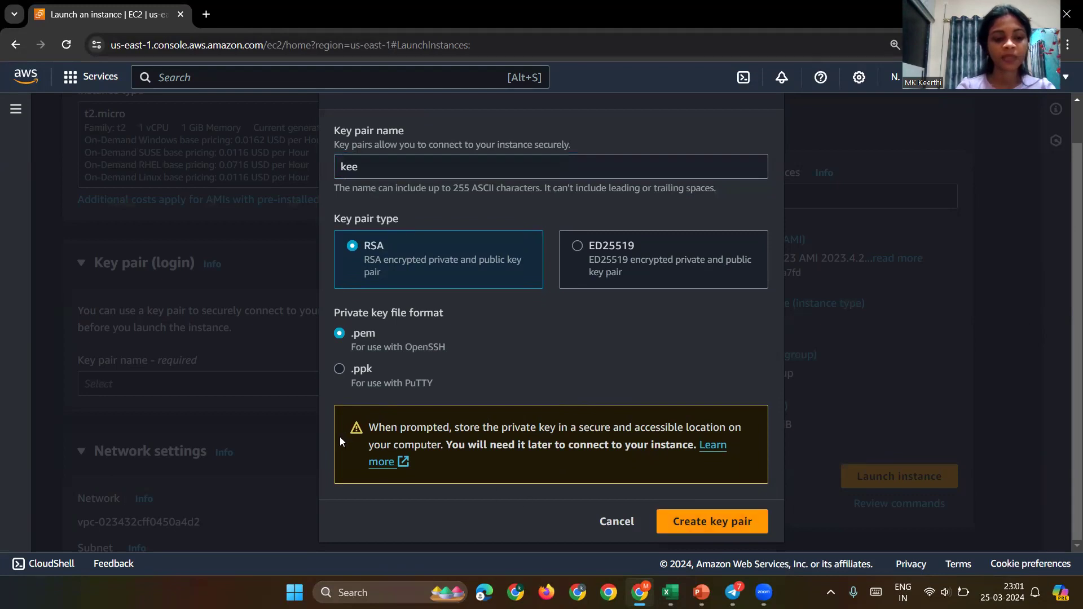
pyautogui.scroll(-7, 286, 428)
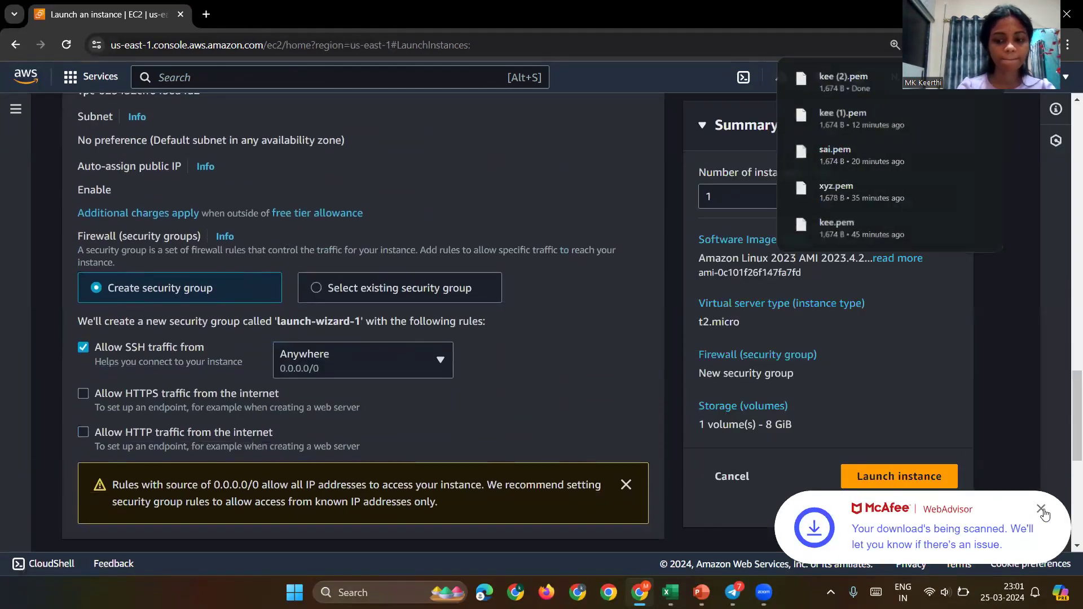
# Step: Expand the Advanced details section of the launch form
pyautogui.scroll(-7, 187, 398)
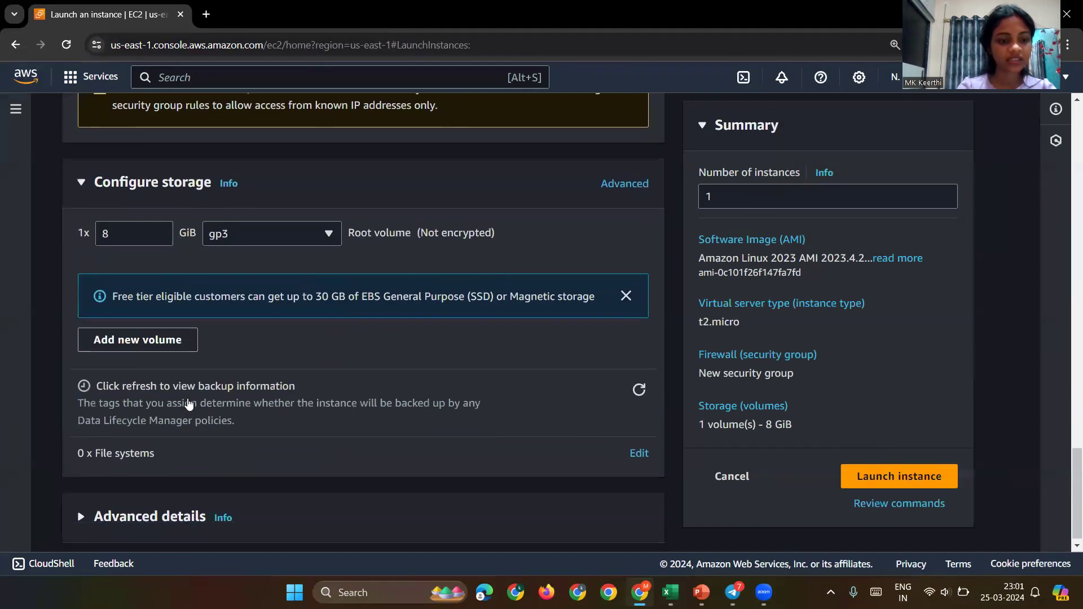
pyautogui.click(228, 516)
pyautogui.scroll(-5, 226, 511)
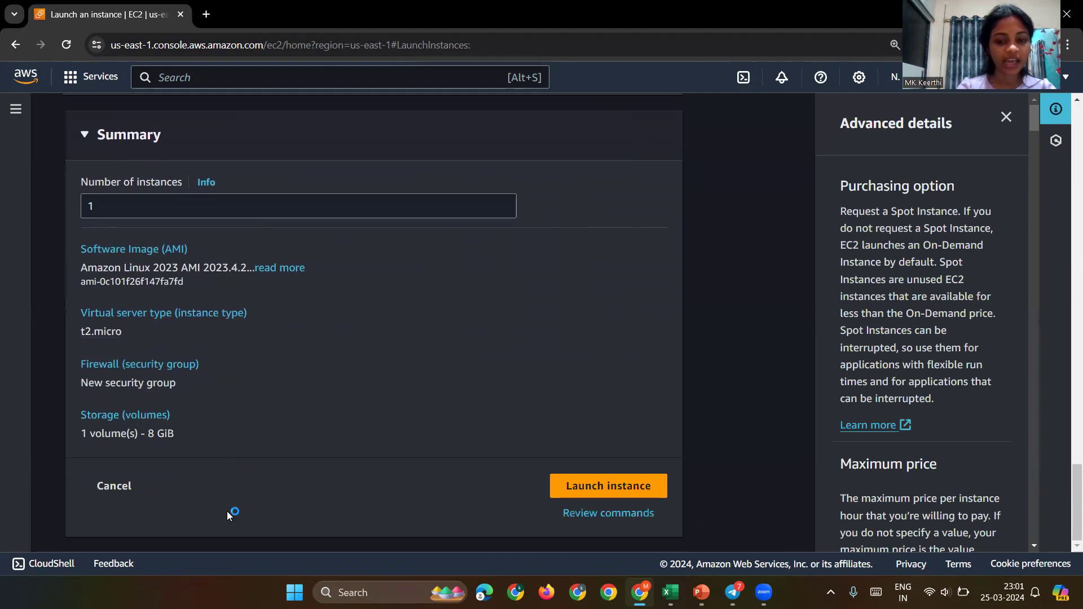
pyautogui.scroll(3, 226, 343)
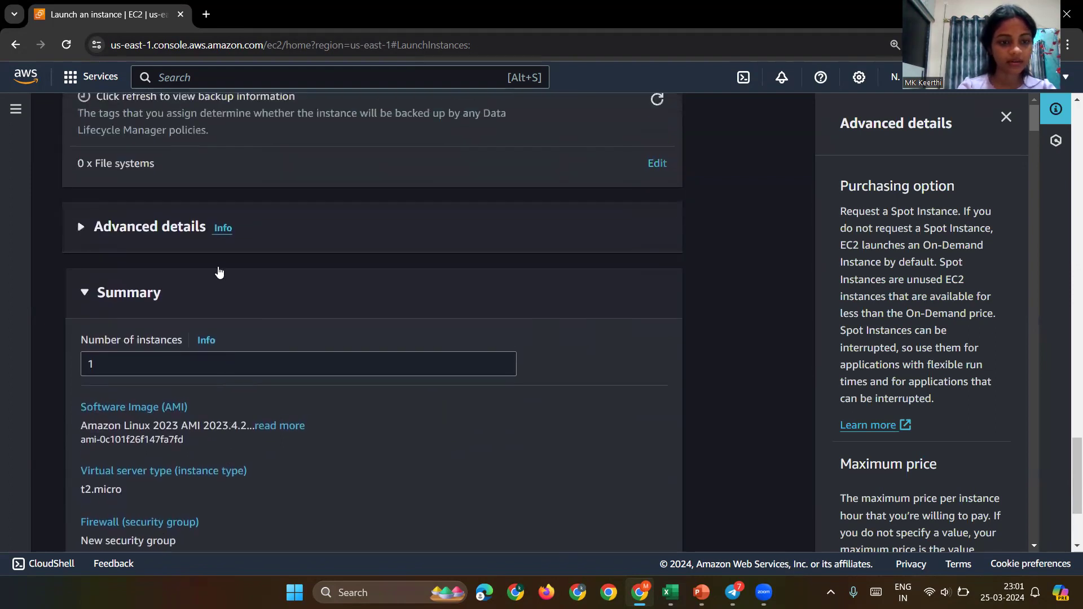
pyautogui.click(169, 227)
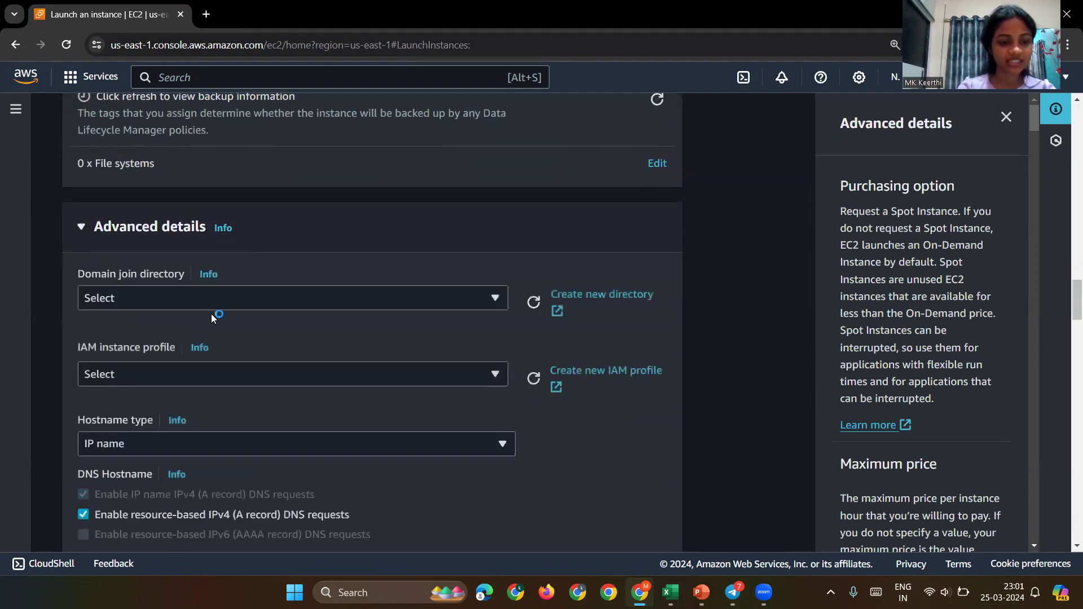
# Step: Set Detailed CloudWatch monitoring to Enable and launch the instance
pyautogui.scroll(-4, 211, 314)
pyautogui.scroll(-5, 212, 316)
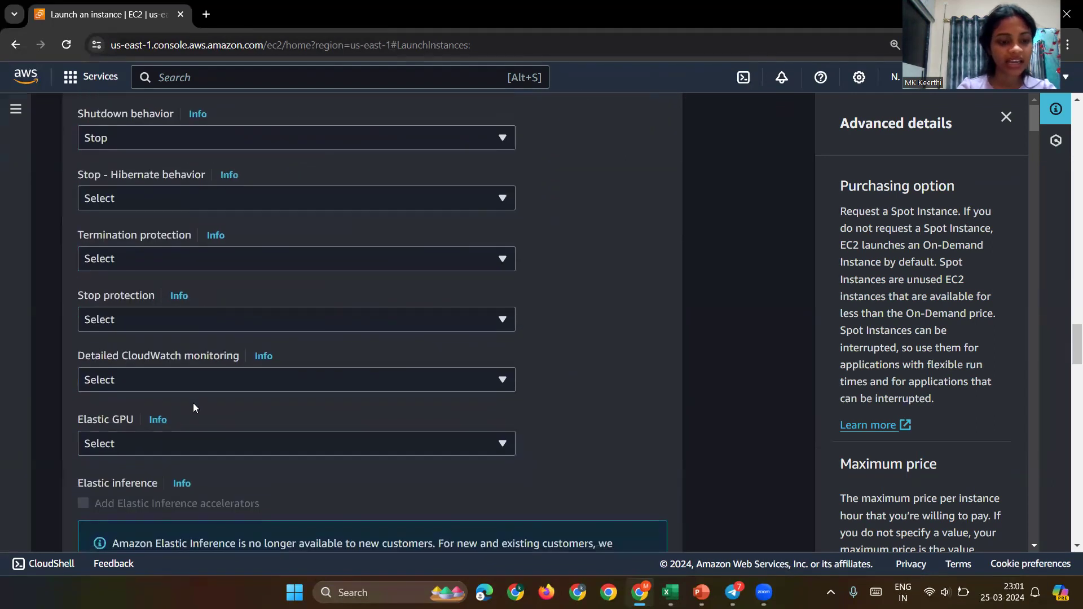
pyautogui.scroll(-1, 193, 405)
pyautogui.click(200, 332)
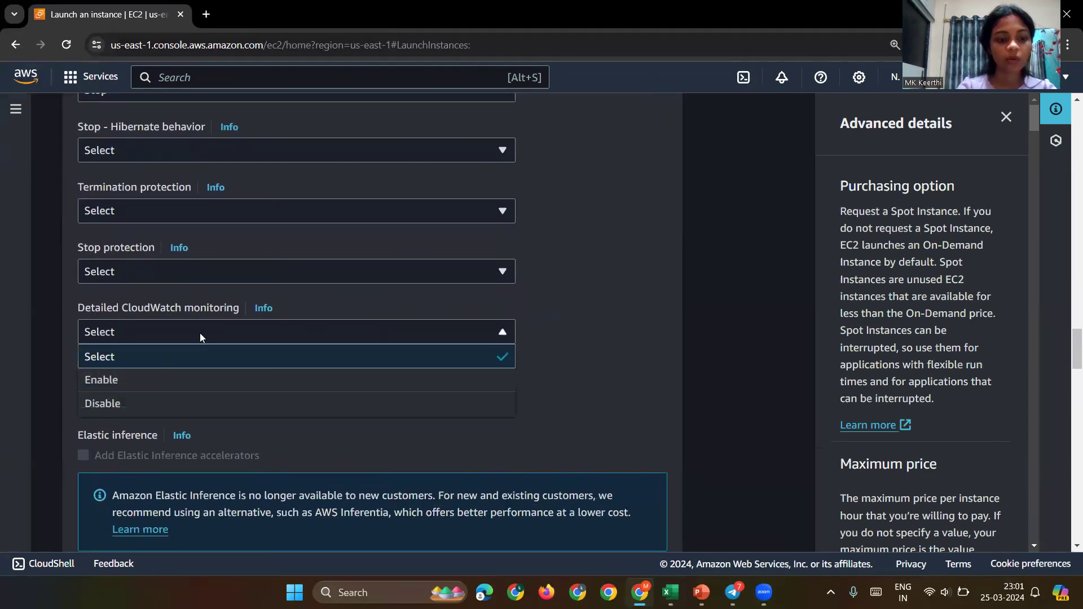
pyautogui.click(177, 381)
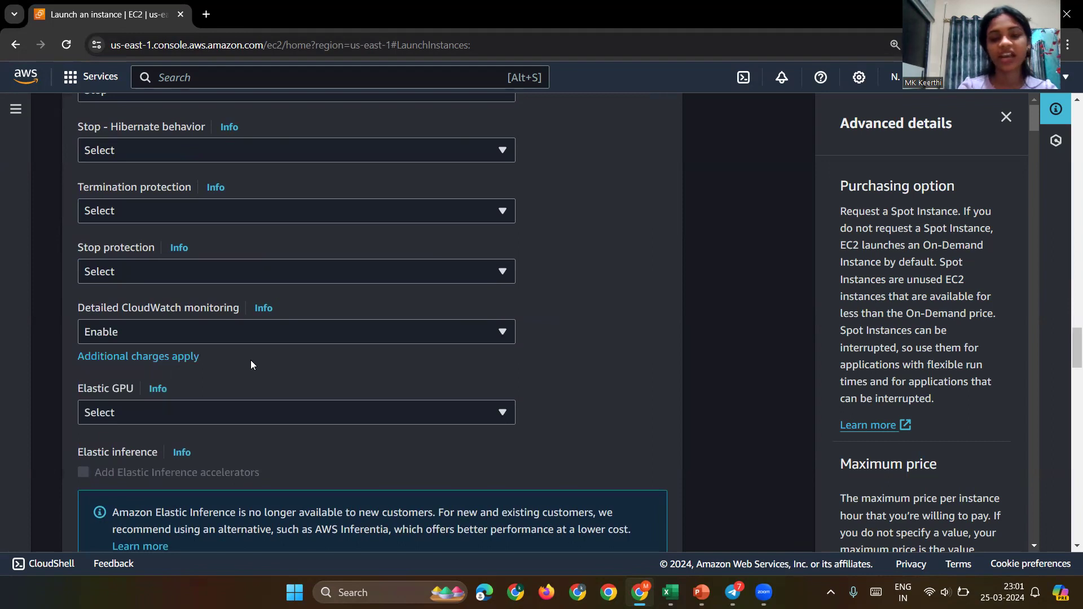
pyautogui.scroll(-15, 250, 360)
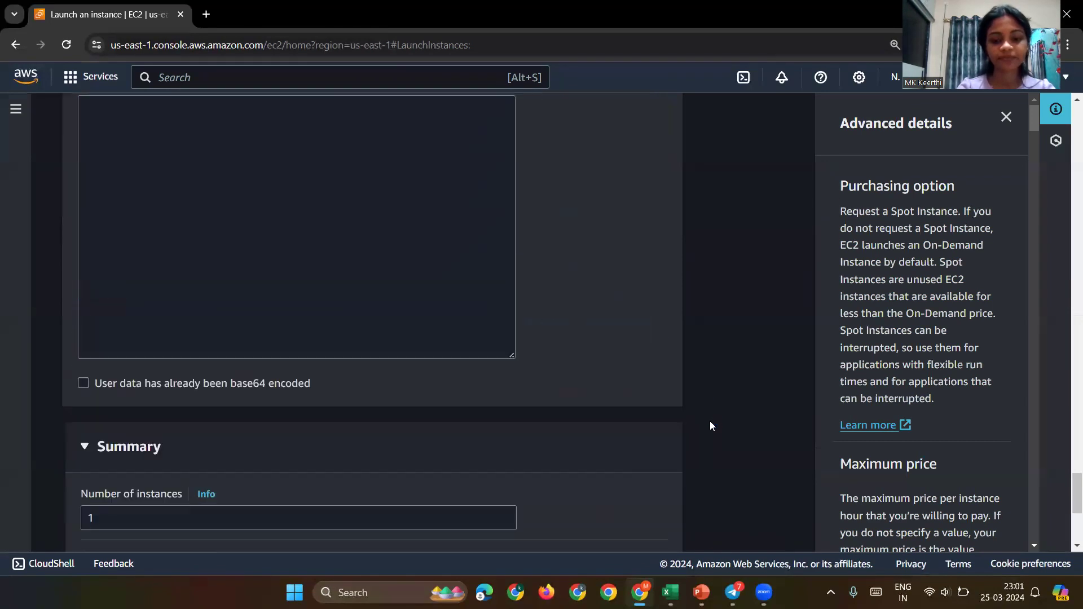
pyautogui.scroll(-5, 710, 421)
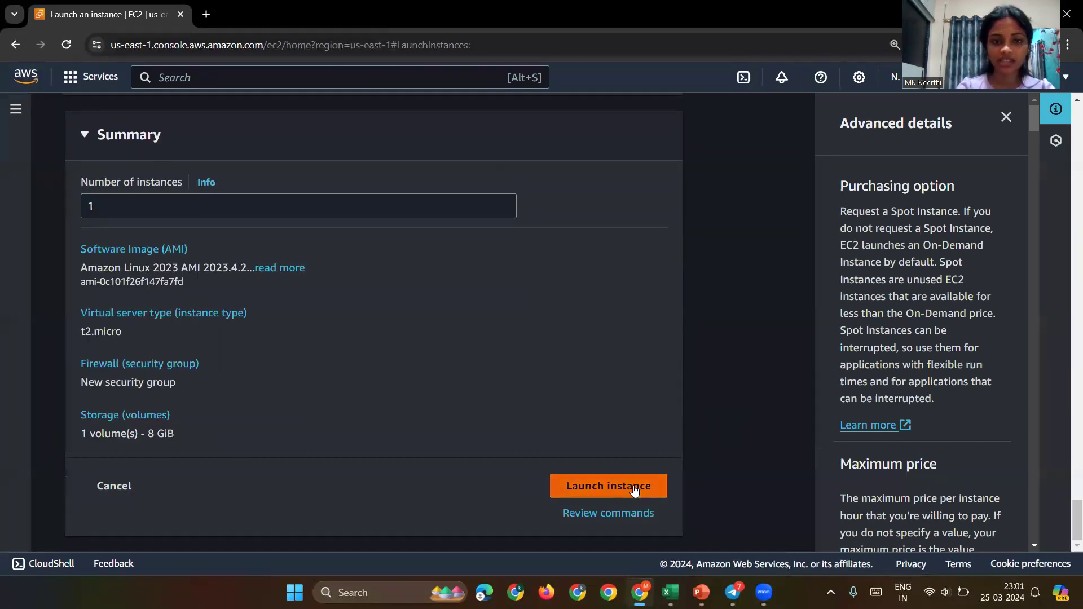
pyautogui.click(634, 489)
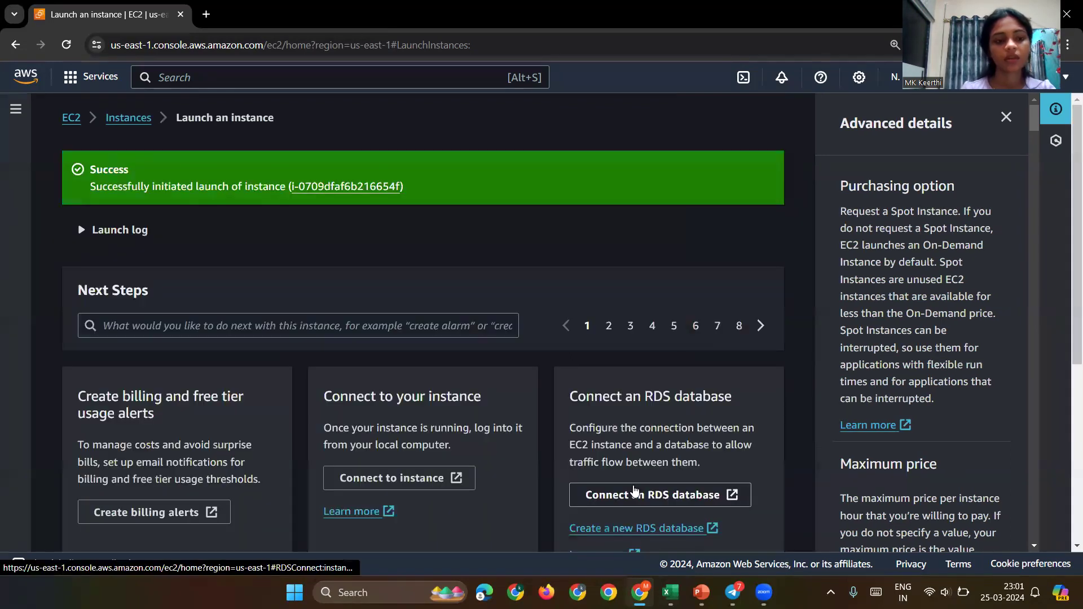
# Step: Return to the Instances list and refresh it to check the new instance's state
pyautogui.click(141, 119)
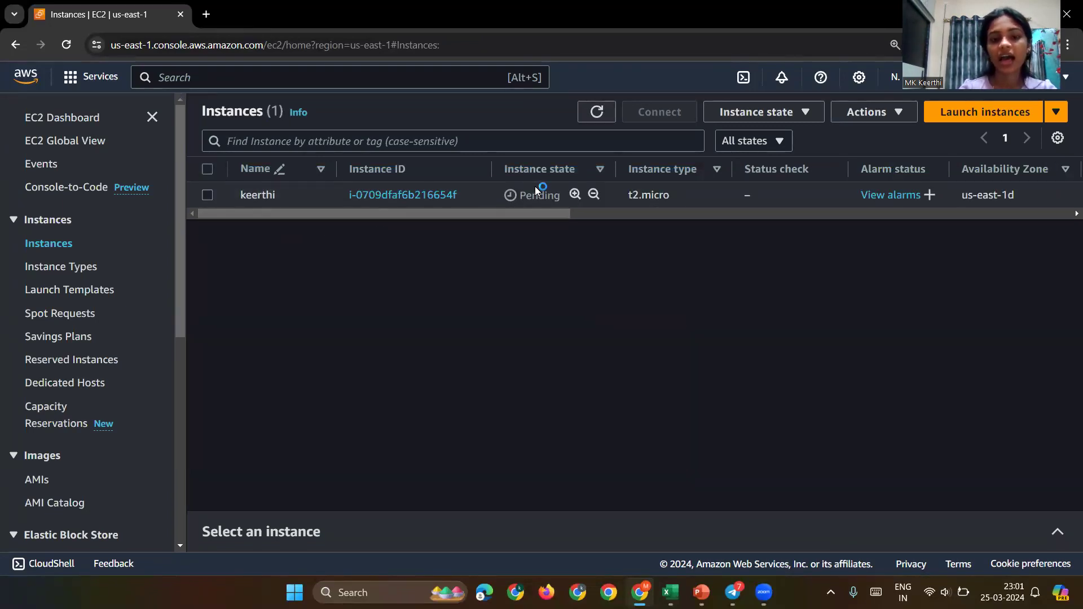
pyautogui.hscroll(10, 623, 196)
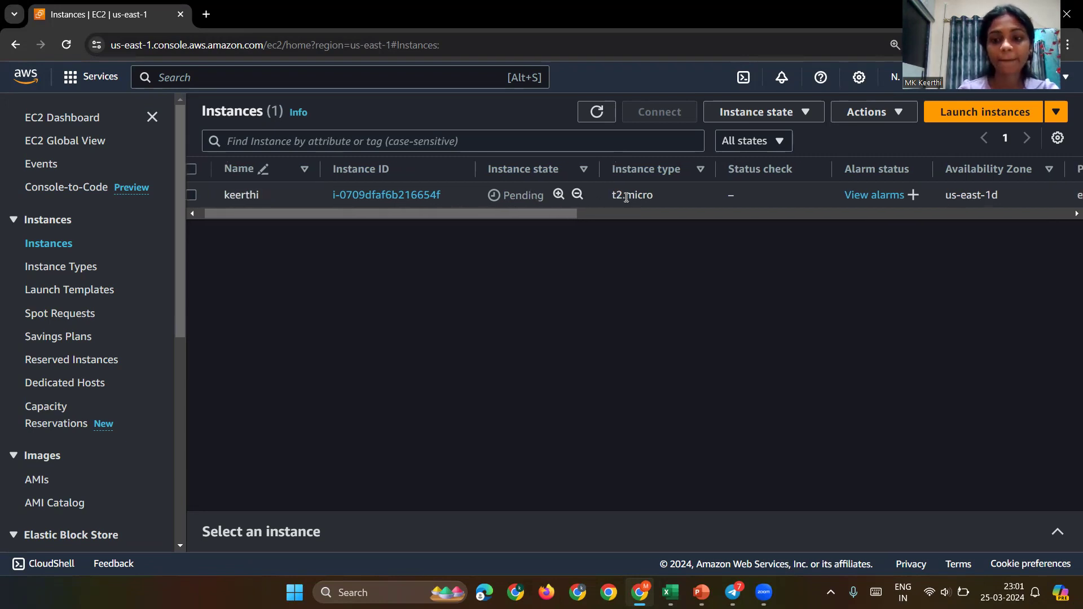
pyautogui.hscroll(10, 626, 197)
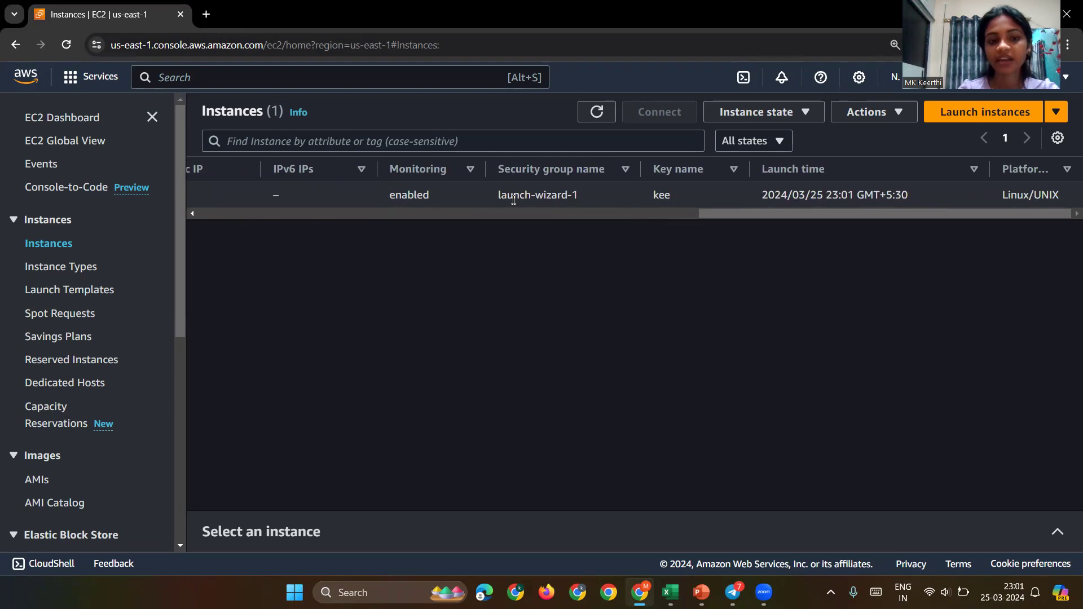
pyautogui.hscroll(-15, 497, 201)
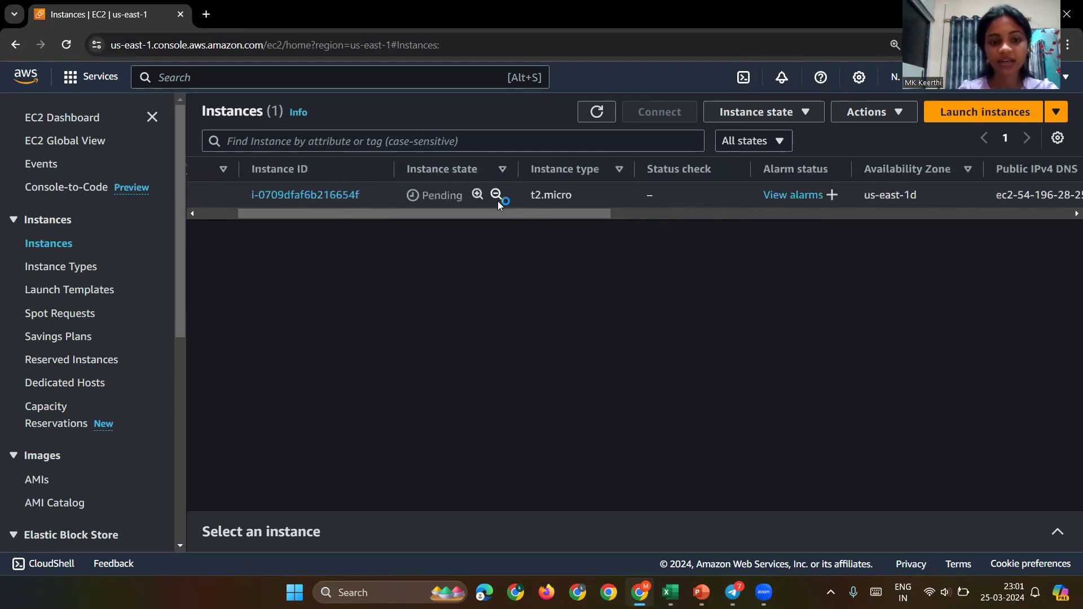
pyautogui.hscroll(-5, 498, 204)
pyautogui.click(596, 115)
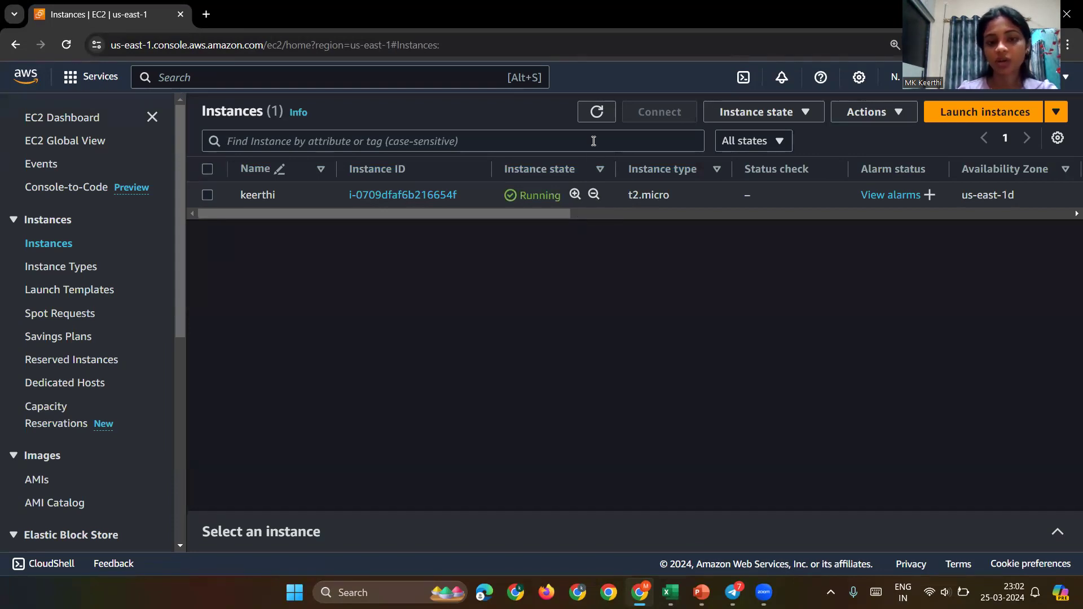
pyautogui.click(600, 122)
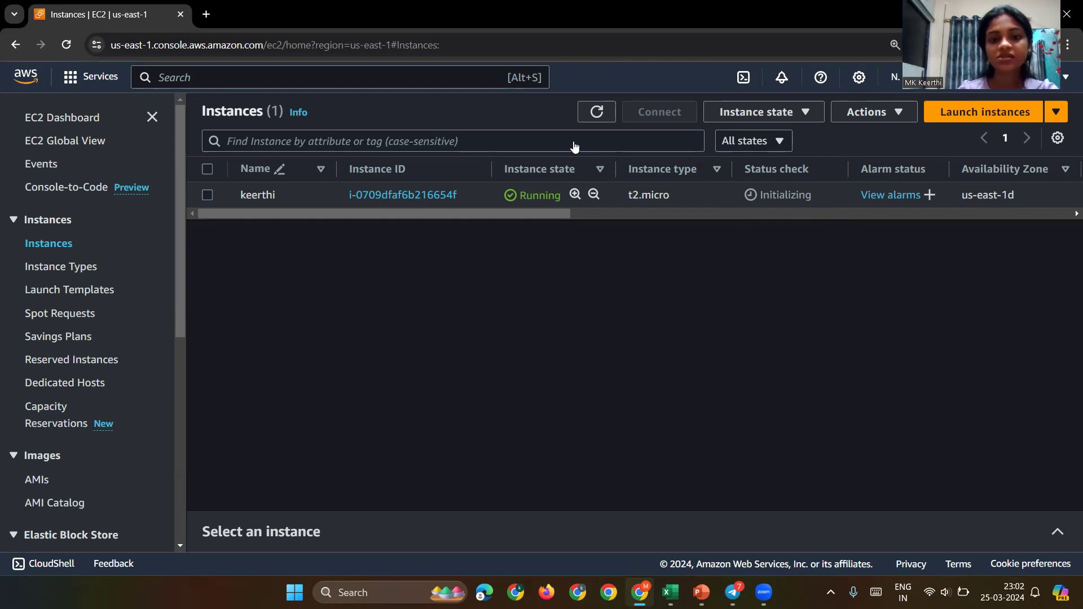
# Step: Keep refreshing until the instance shows Running with 2/2 status checks passed
pyautogui.click(600, 114)
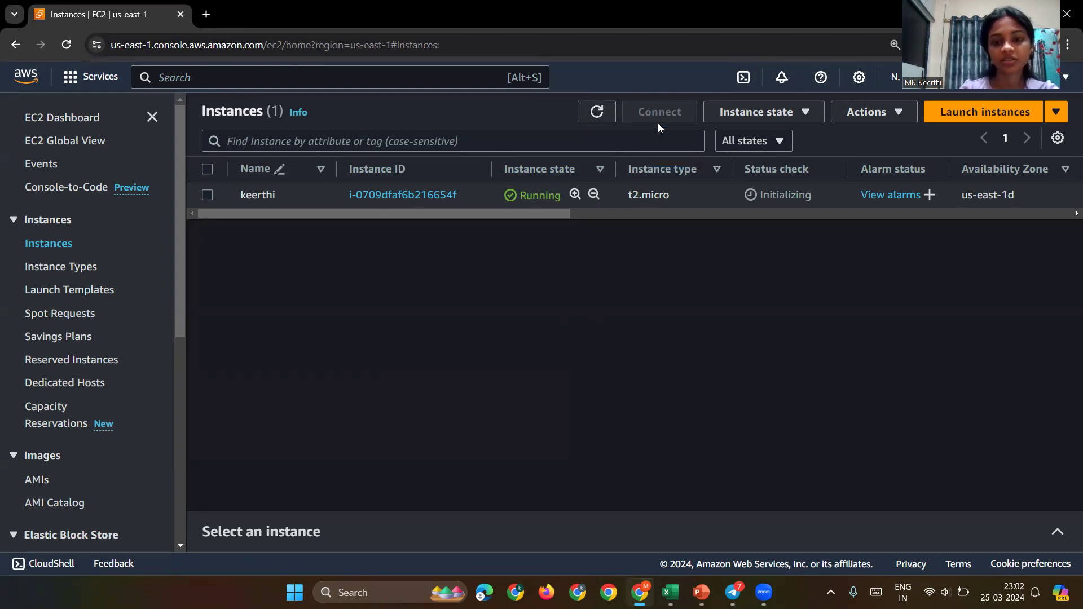
pyautogui.click(599, 114)
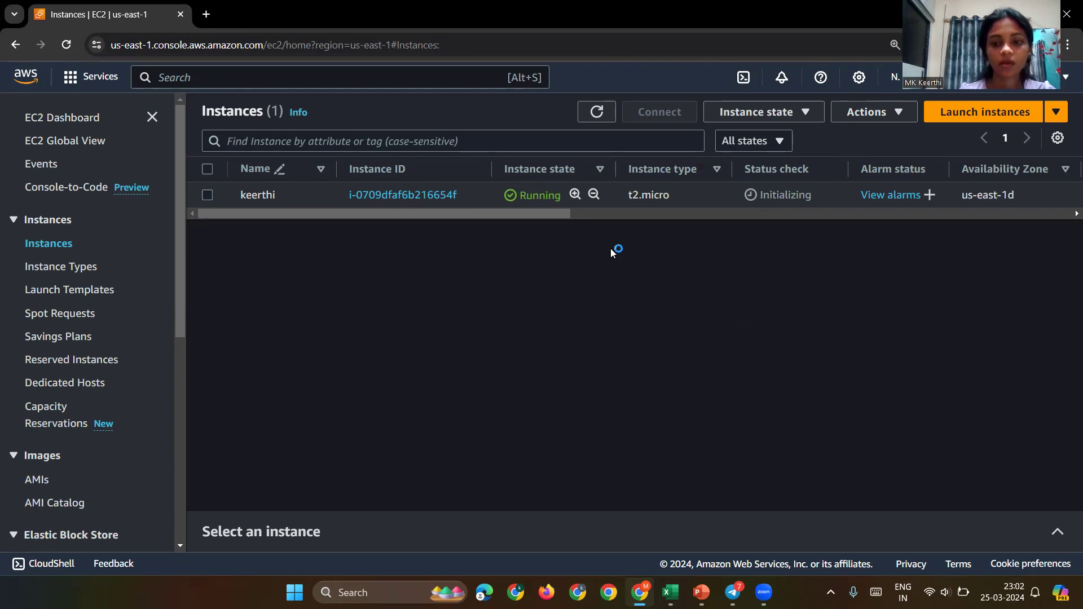
pyautogui.click(598, 111)
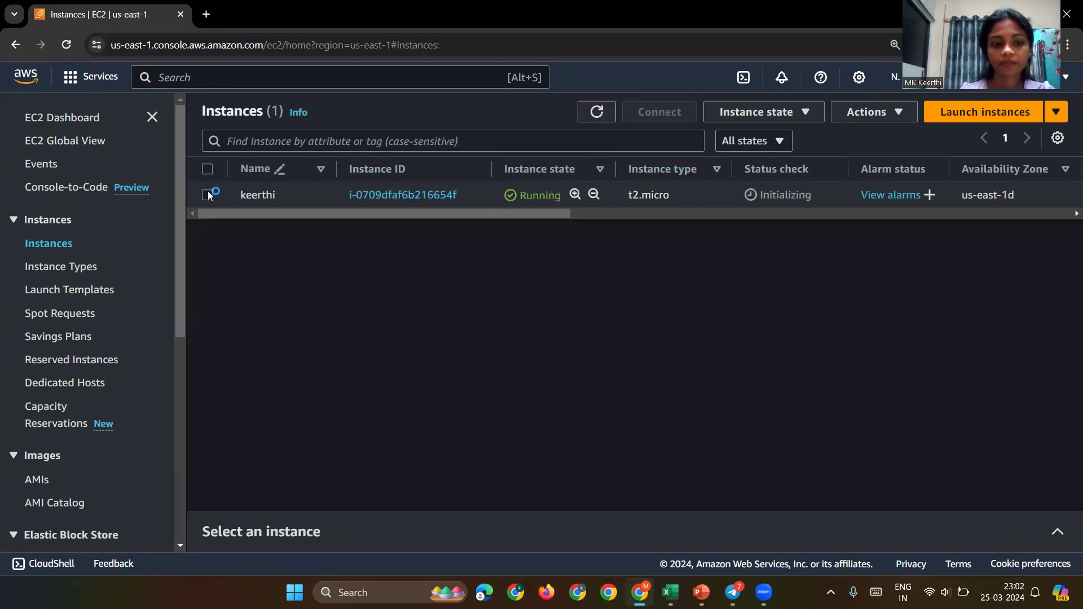
pyautogui.click(207, 195)
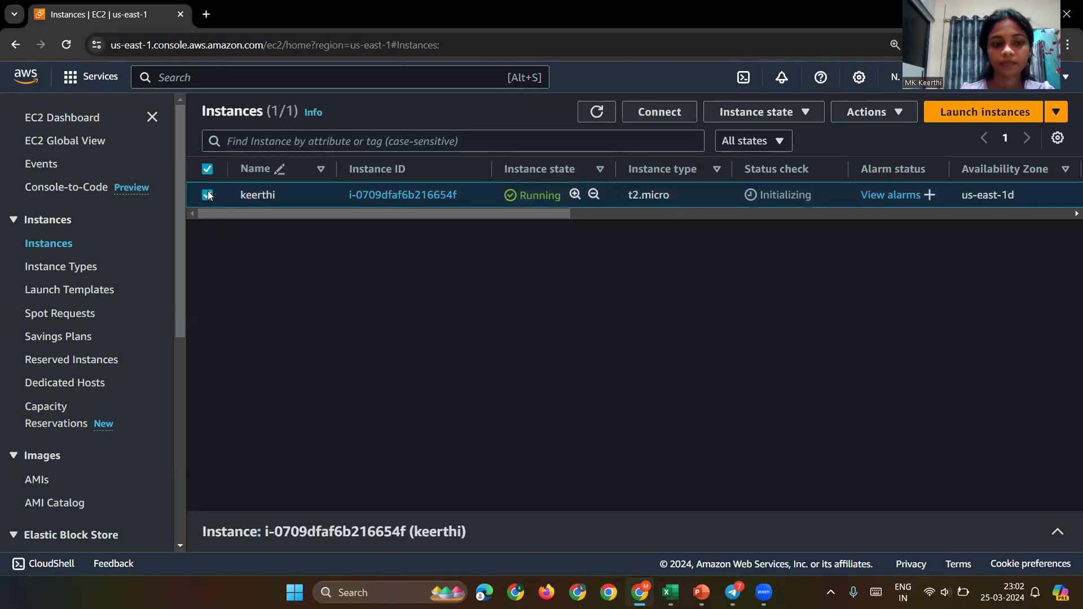
pyautogui.click(596, 112)
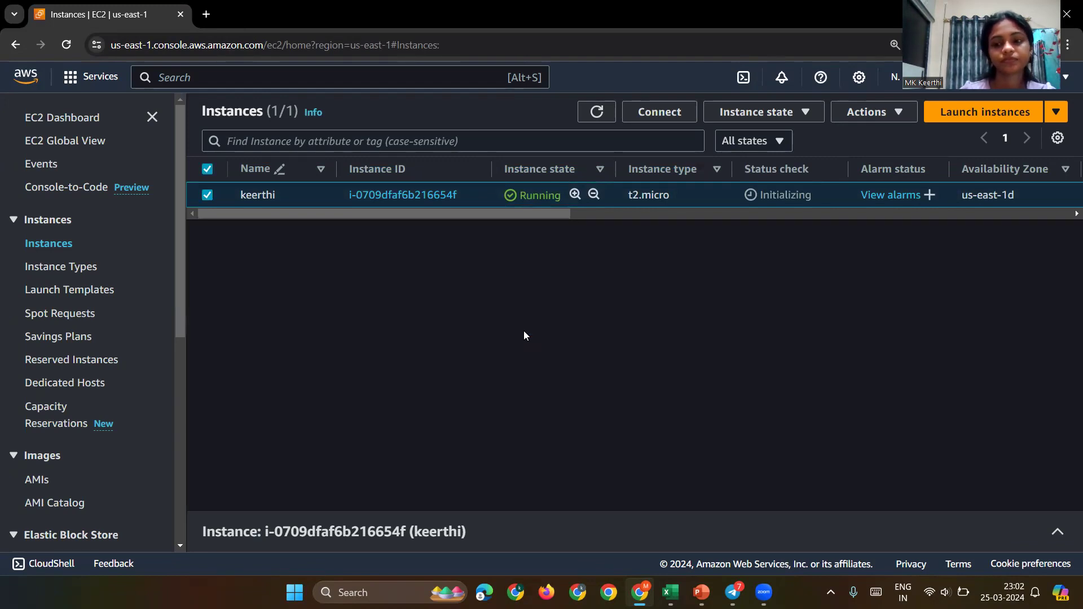
pyautogui.click(208, 195)
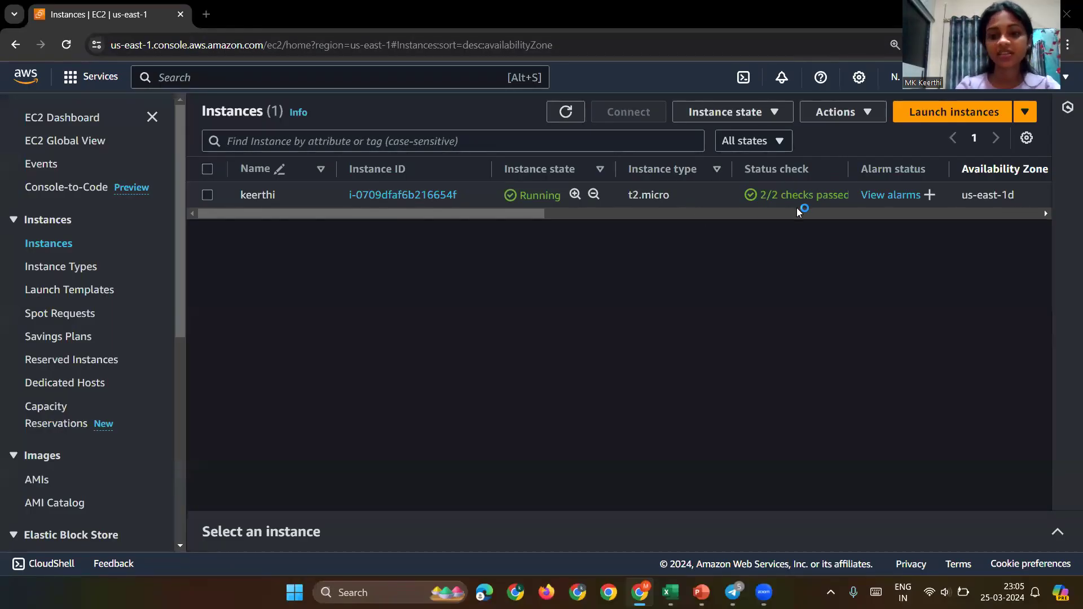
pyautogui.rightClick(162, 18)
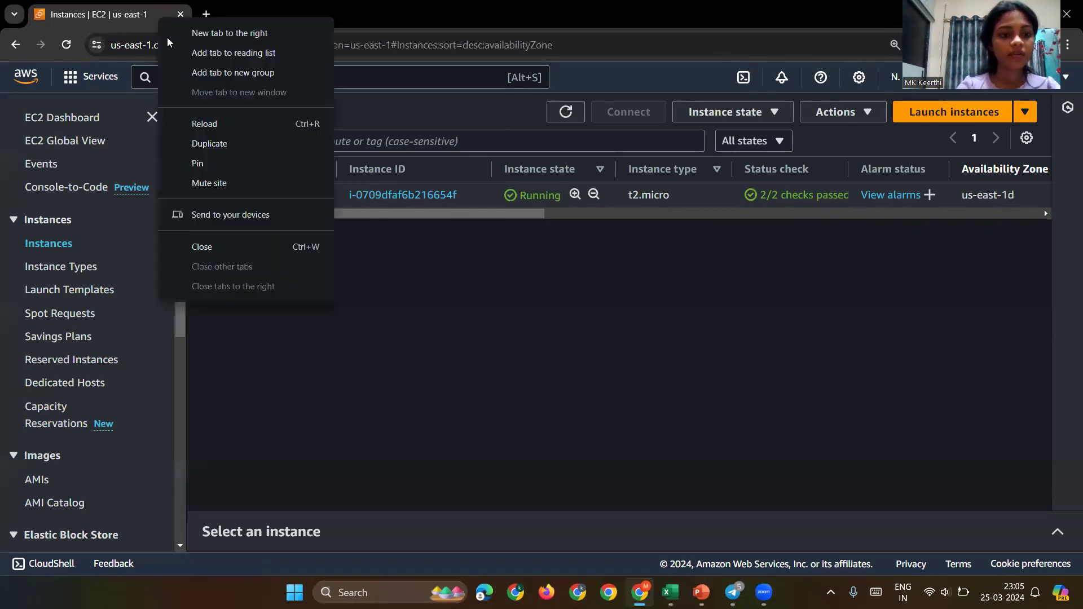
# Step: Duplicate the Instances tab and open CloudWatch by searching 'cloudwa' in it
pyautogui.click(228, 145)
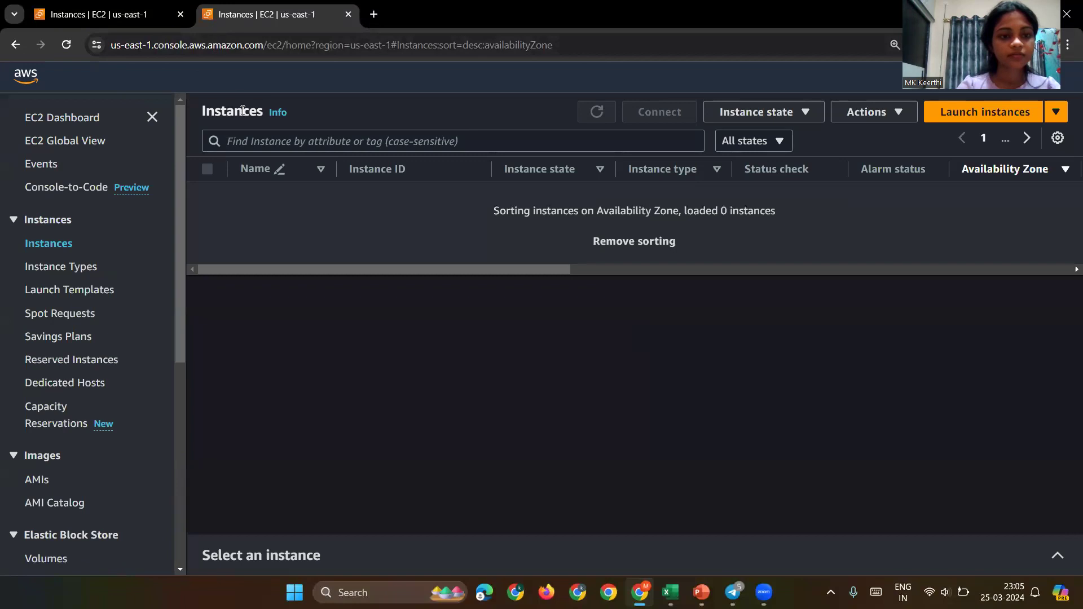
pyautogui.click(166, 77)
pyautogui.write('cloudwa')
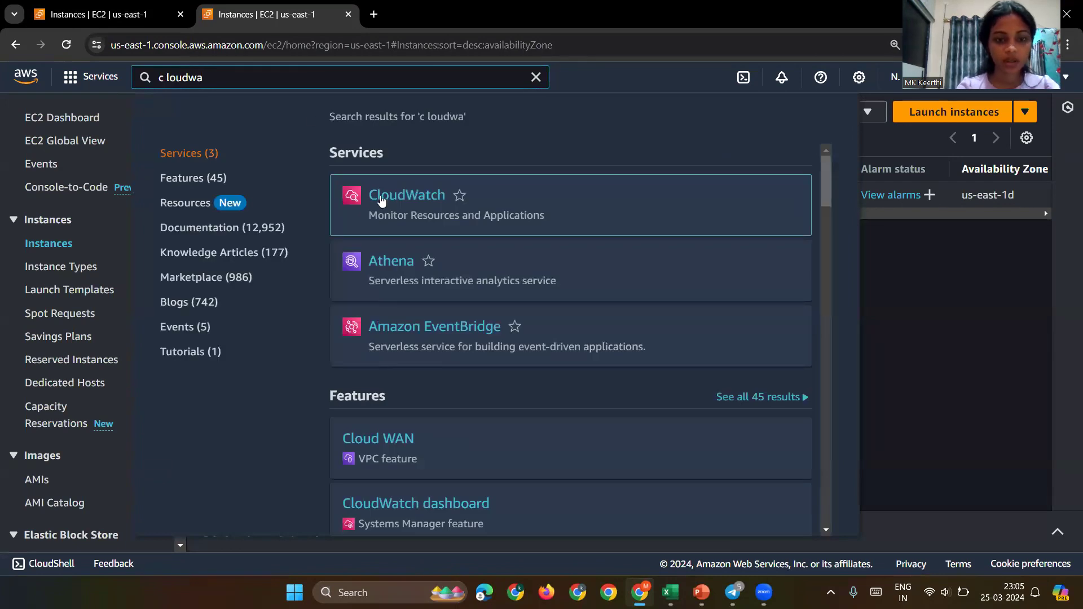
pyautogui.click(389, 207)
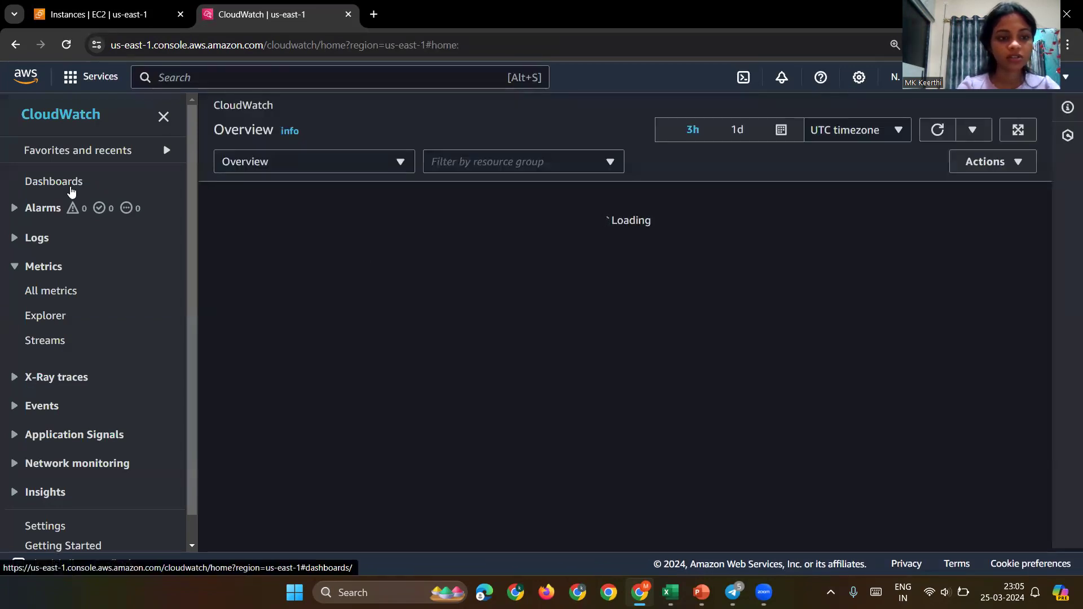
# Step: Browse Metrics > All metrics > EC2 > Per-Instance Metrics in CloudWatch
pyautogui.click(55, 181)
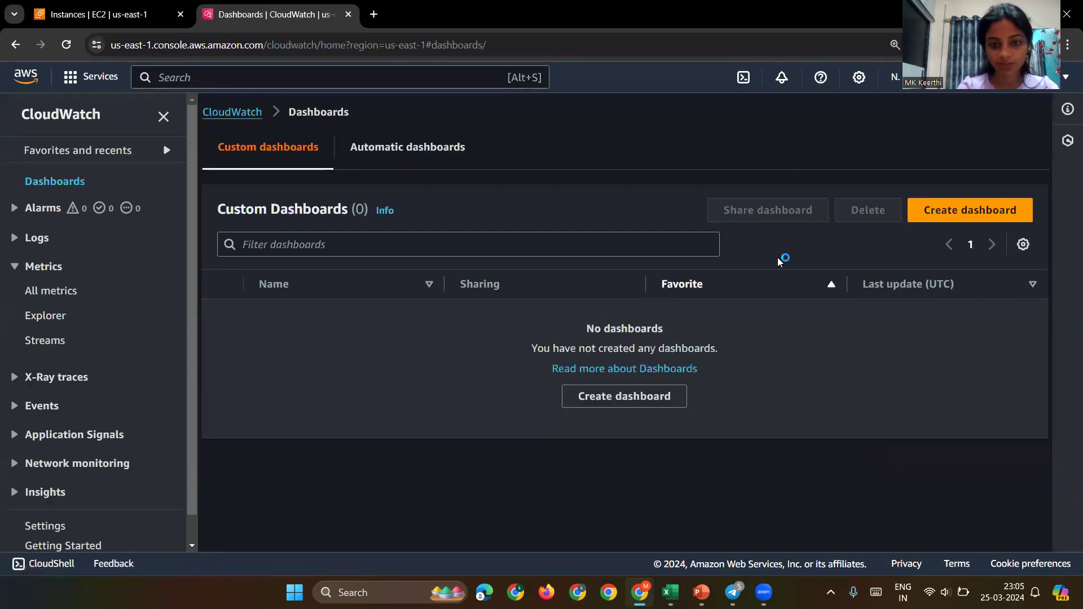
pyautogui.click(64, 296)
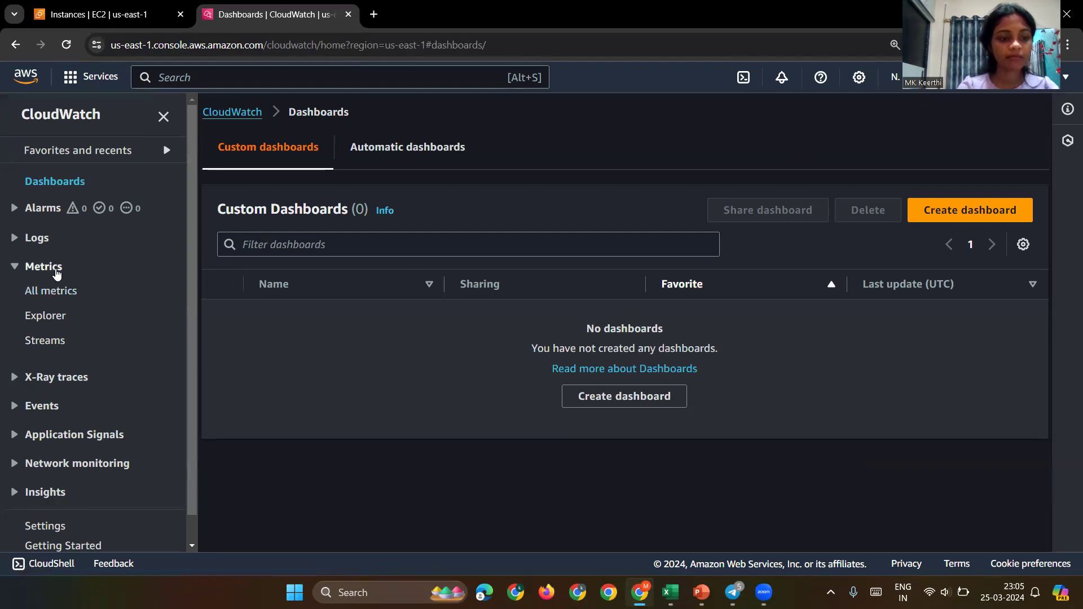
pyautogui.click(55, 269)
pyautogui.click(56, 269)
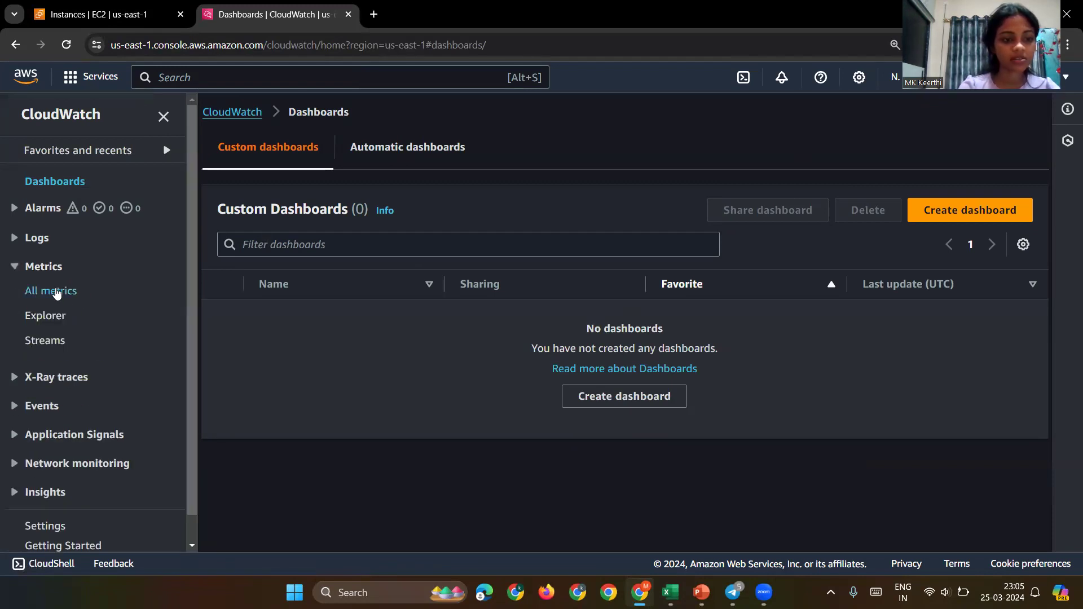
pyautogui.click(57, 292)
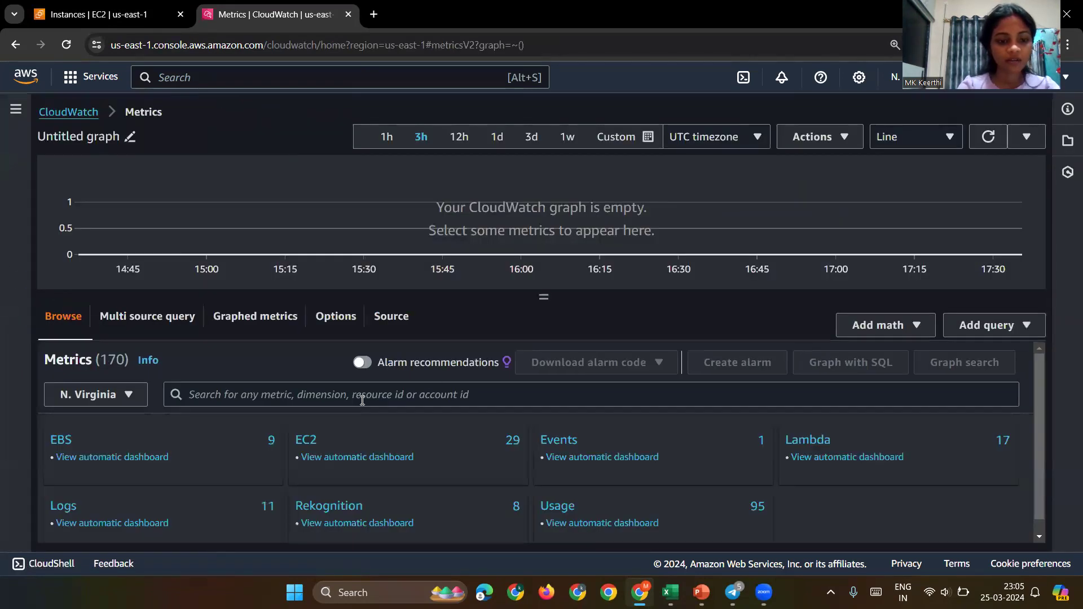
pyautogui.scroll(-1, 246, 447)
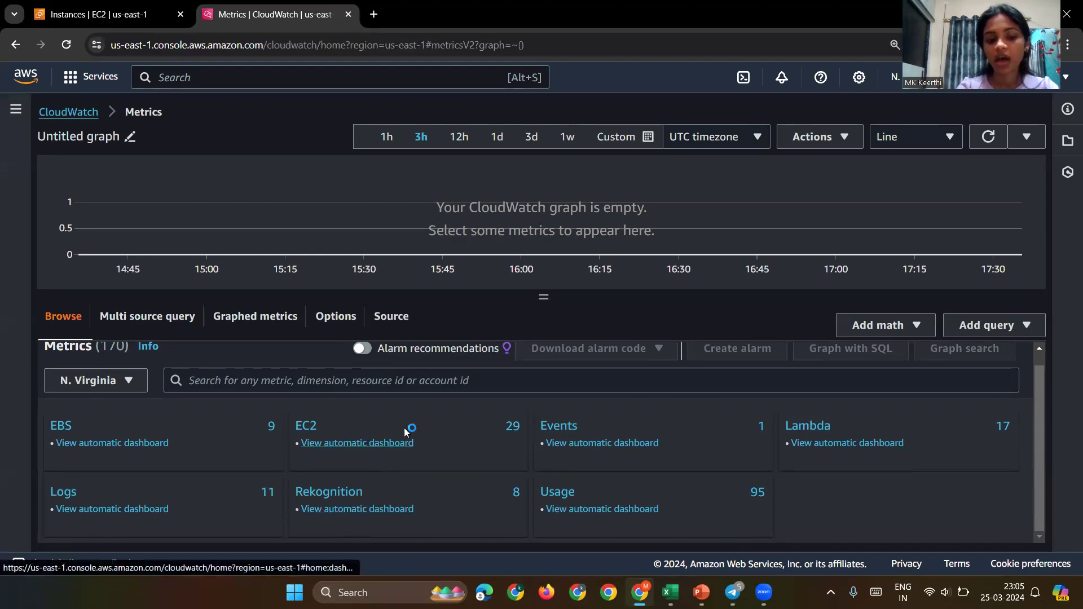
pyautogui.click(307, 428)
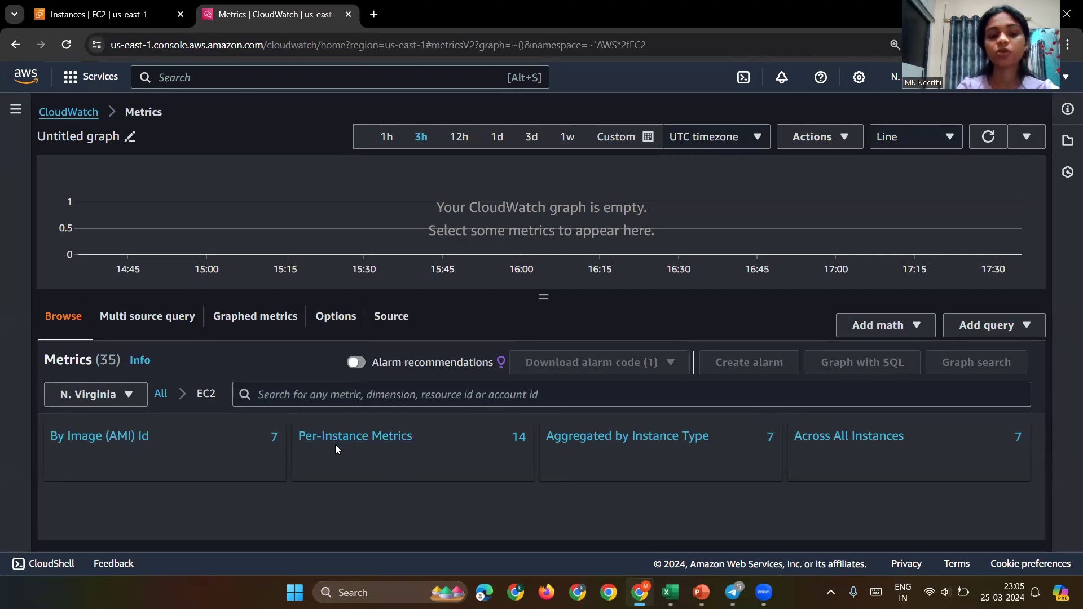
pyautogui.click(360, 445)
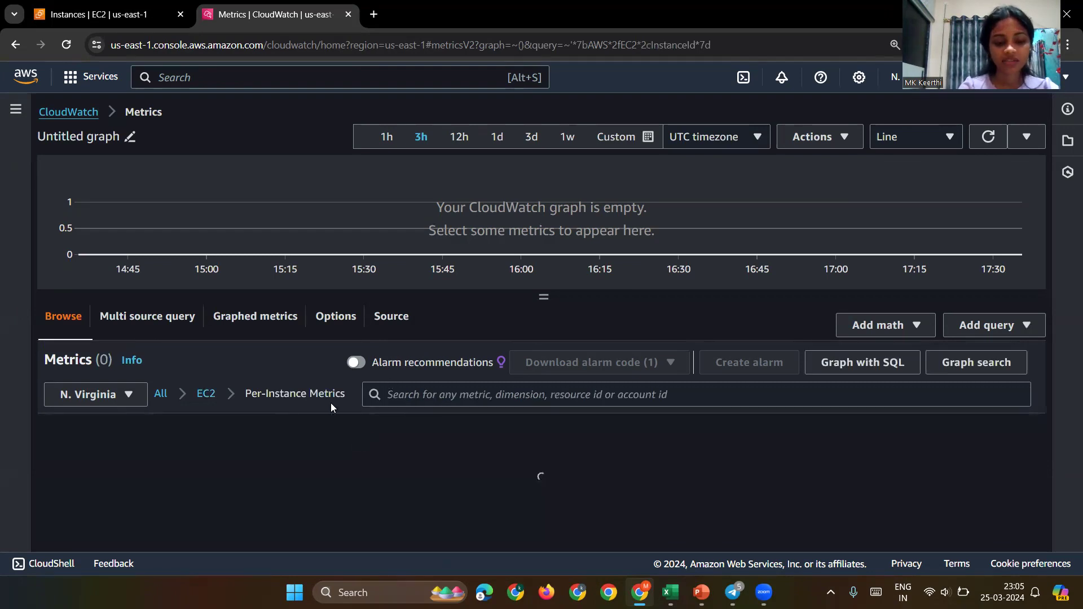
pyautogui.scroll(-1, 278, 519)
pyautogui.scroll(-5, 278, 519)
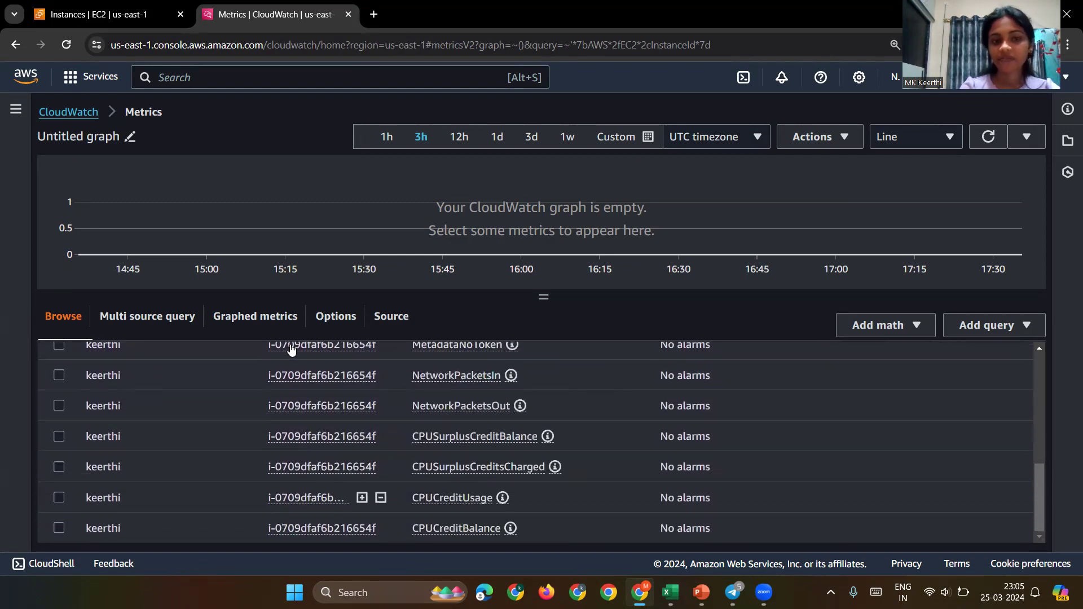
pyautogui.click(99, 9)
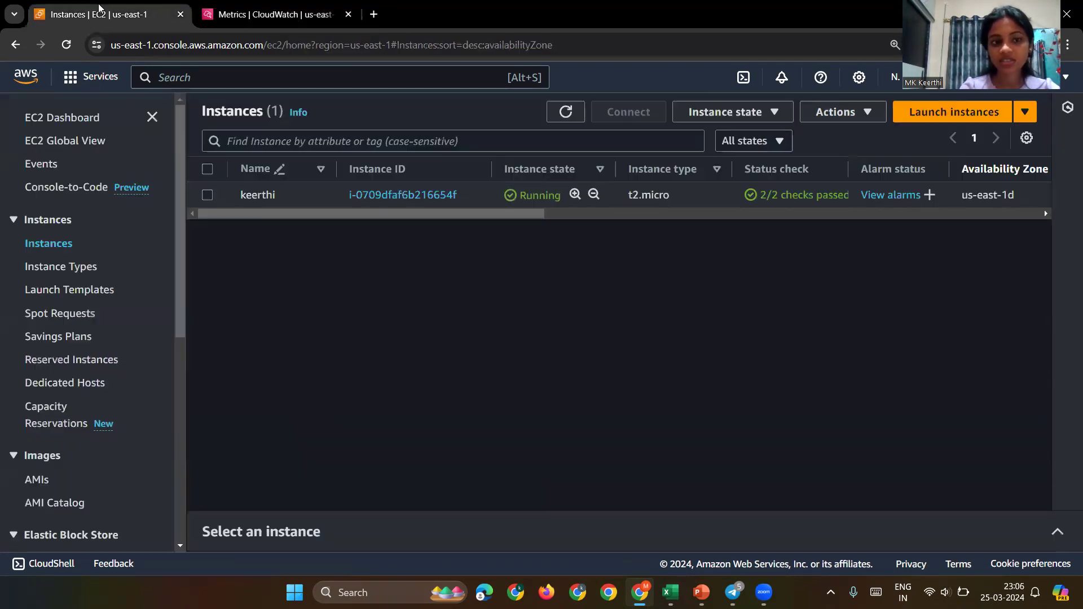
# Step: Review the instance's public IPv4 and monitoring columns in the EC2 instances table
pyautogui.hscroll(3, 427, 199)
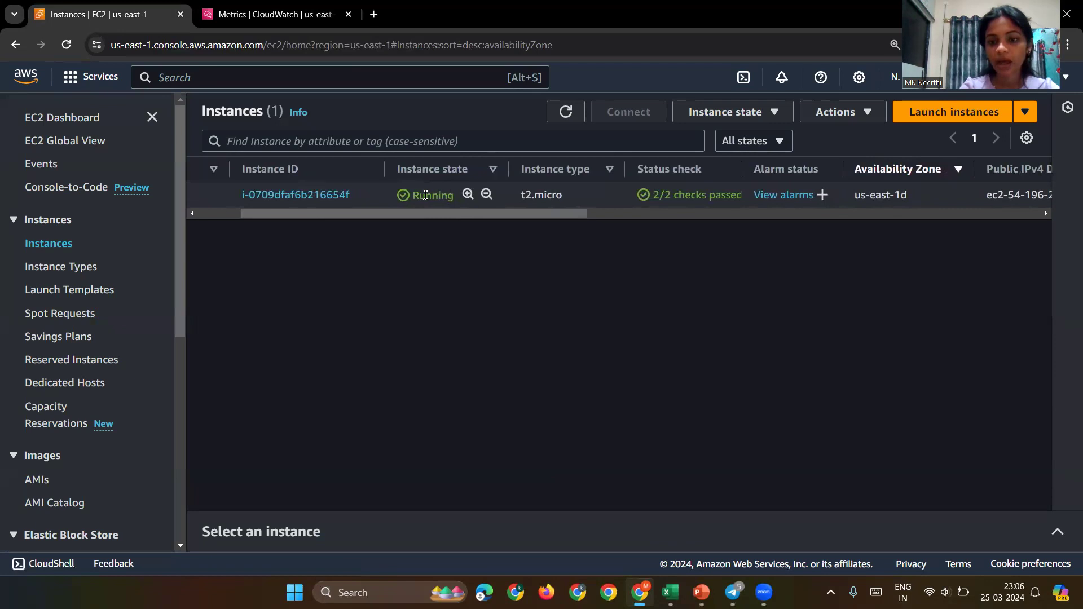
pyautogui.hscroll(1, 675, 203)
pyautogui.hscroll(10, 674, 208)
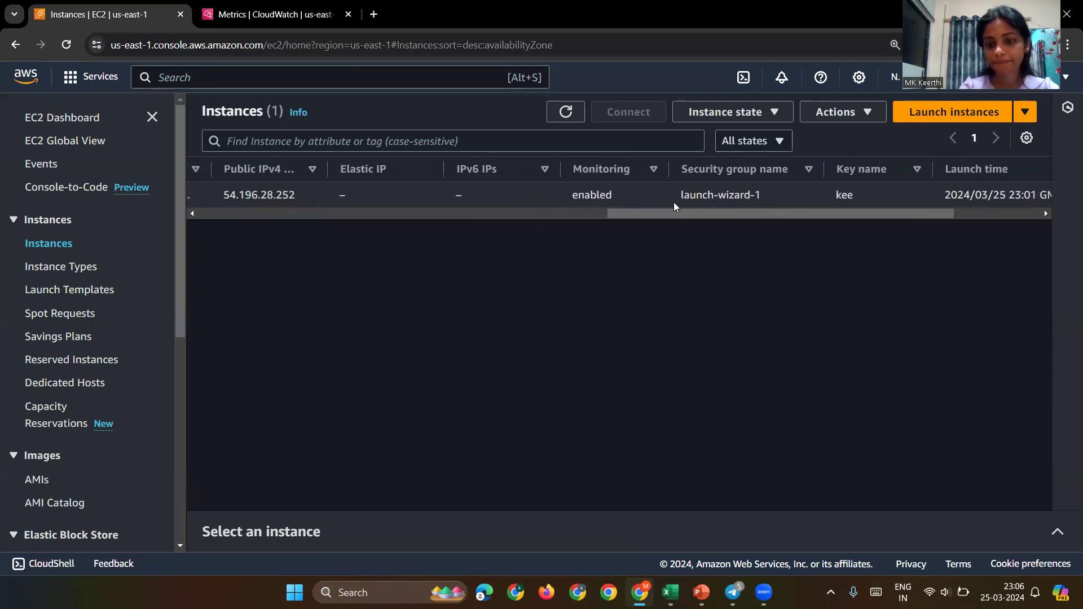
pyautogui.hscroll(-15, 675, 205)
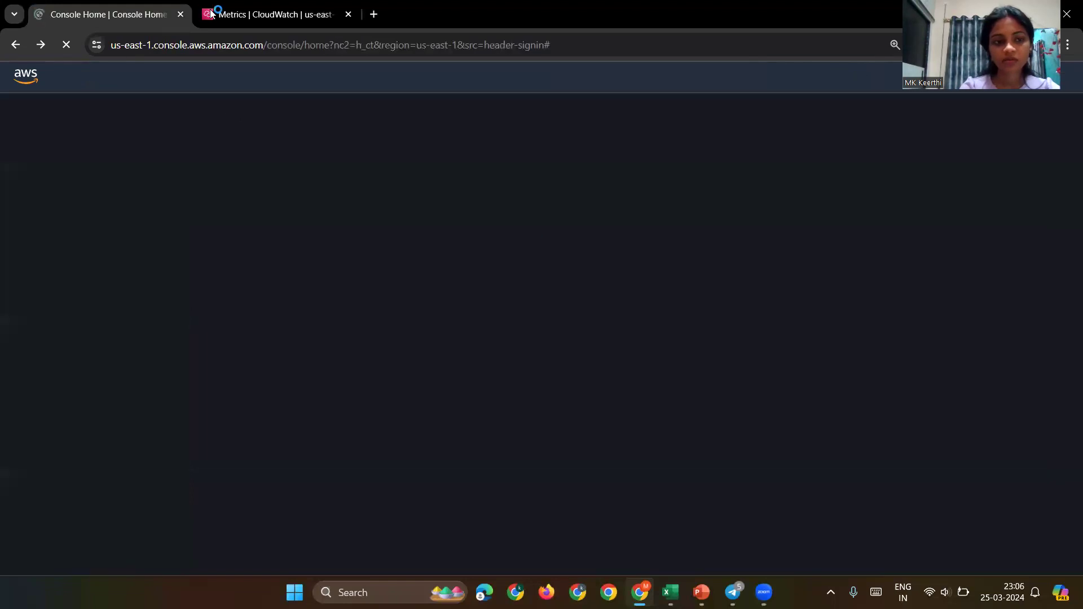
# Step: Back in CloudWatch, graph the instance's CPUUtilization metric
pyautogui.hotkey('ctrl', 'Tab')
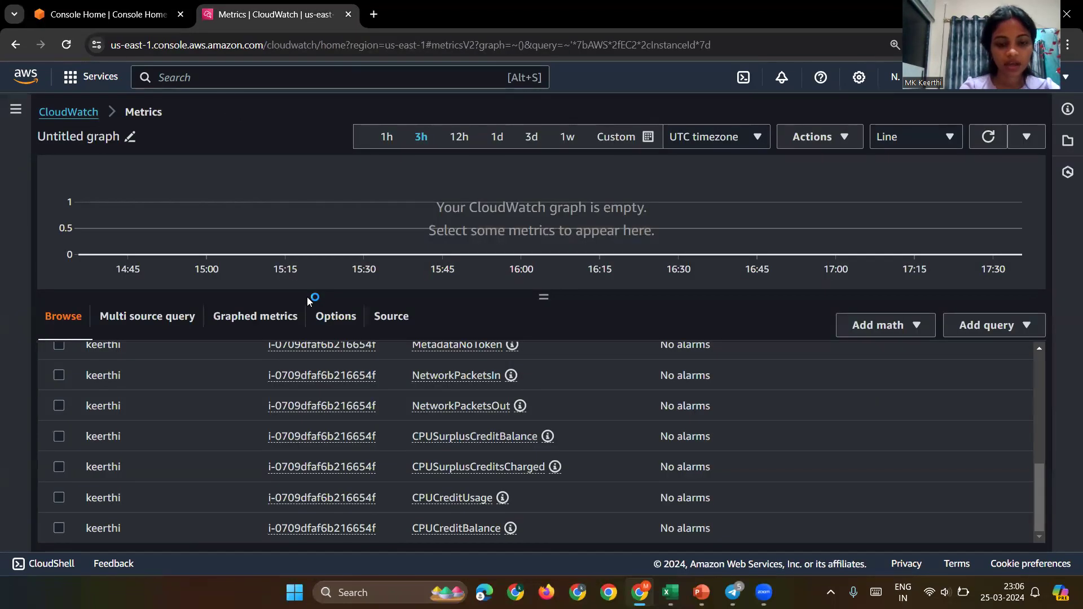
pyautogui.moveTo(307, 432)
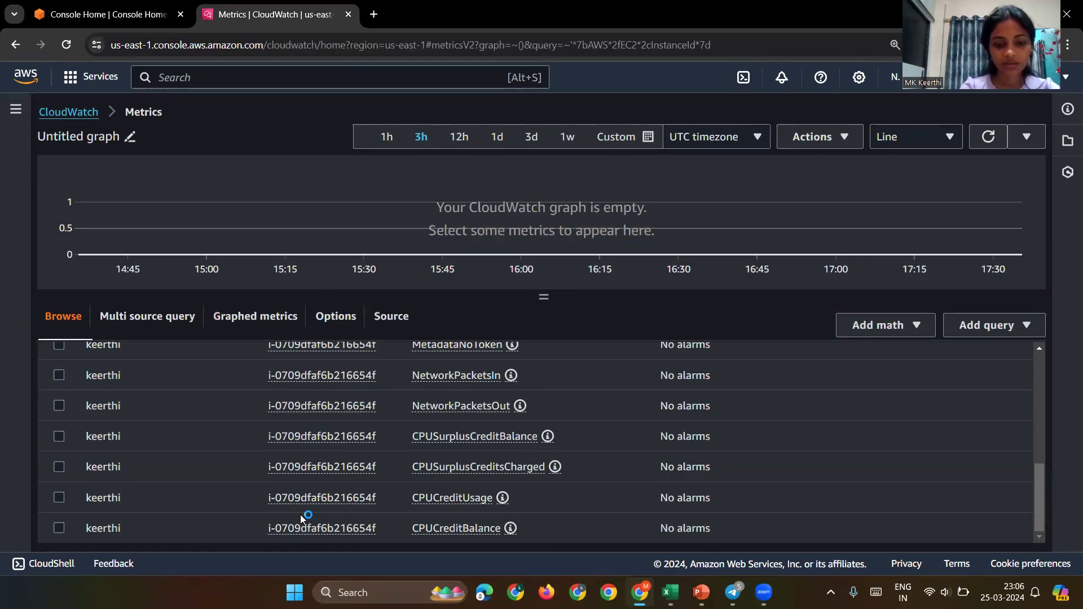
pyautogui.scroll(5, 300, 519)
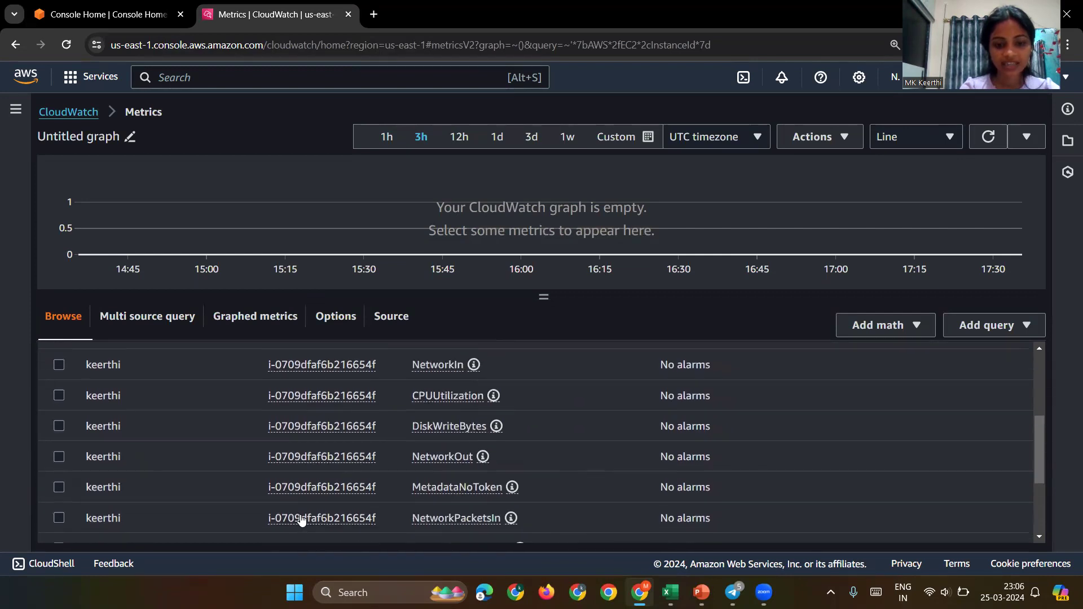
pyautogui.click(60, 403)
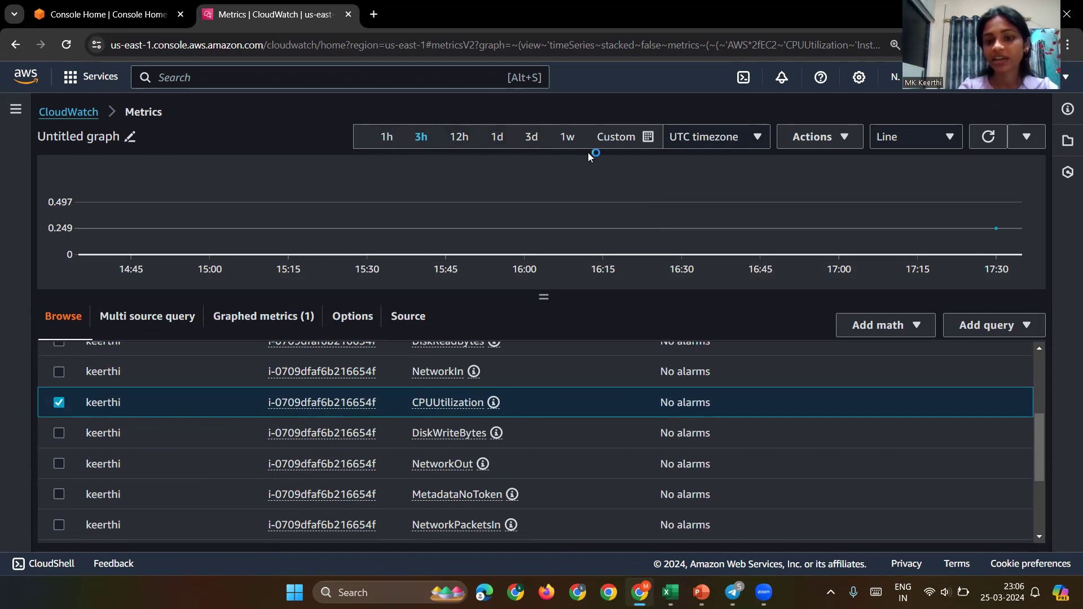
# Step: Show CPUUtilization as an enlarged Data table and scan its columns
pyautogui.click(899, 148)
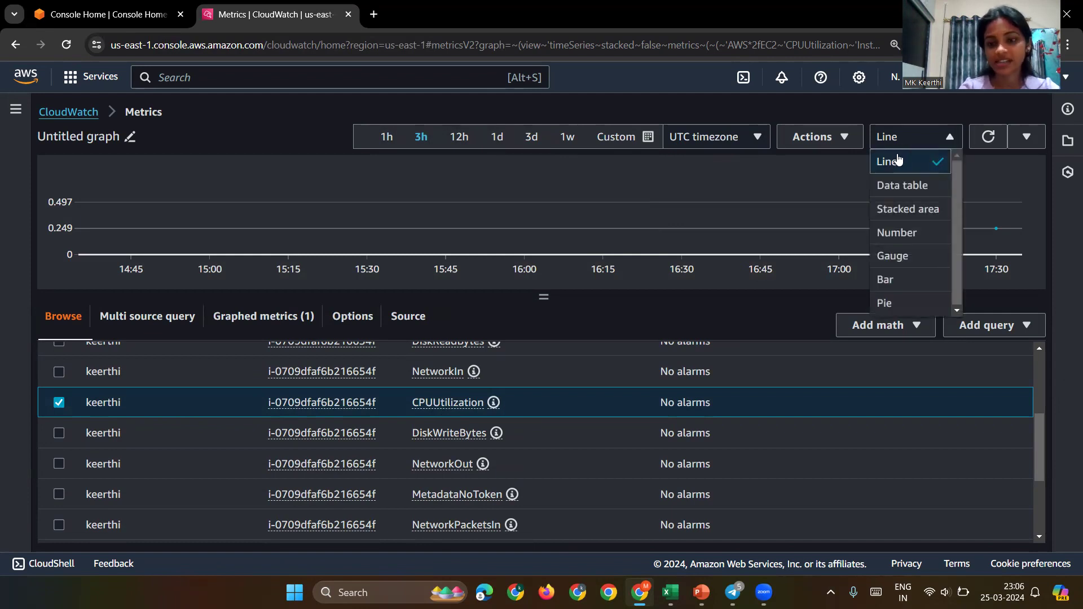
pyautogui.click(899, 187)
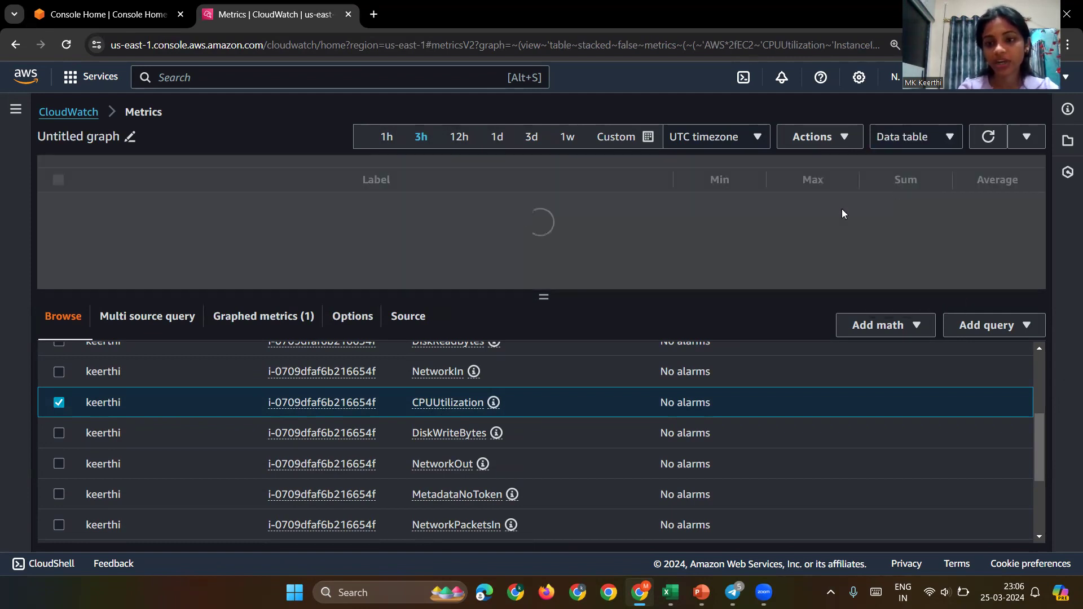
pyautogui.moveTo(545, 298); pyautogui.dragTo(589, 397)
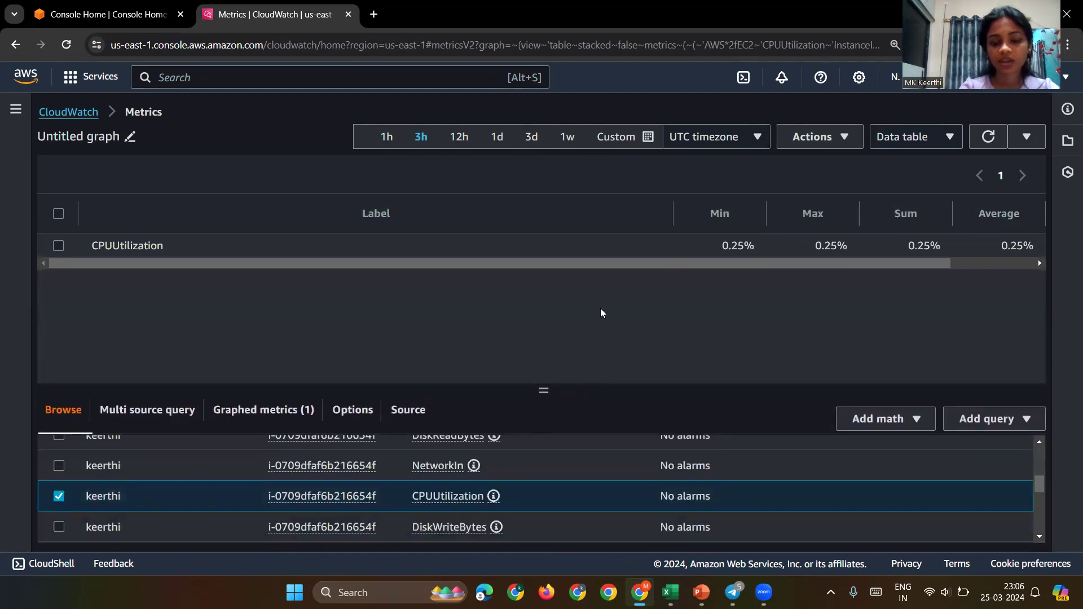
pyautogui.hscroll(3, 468, 255)
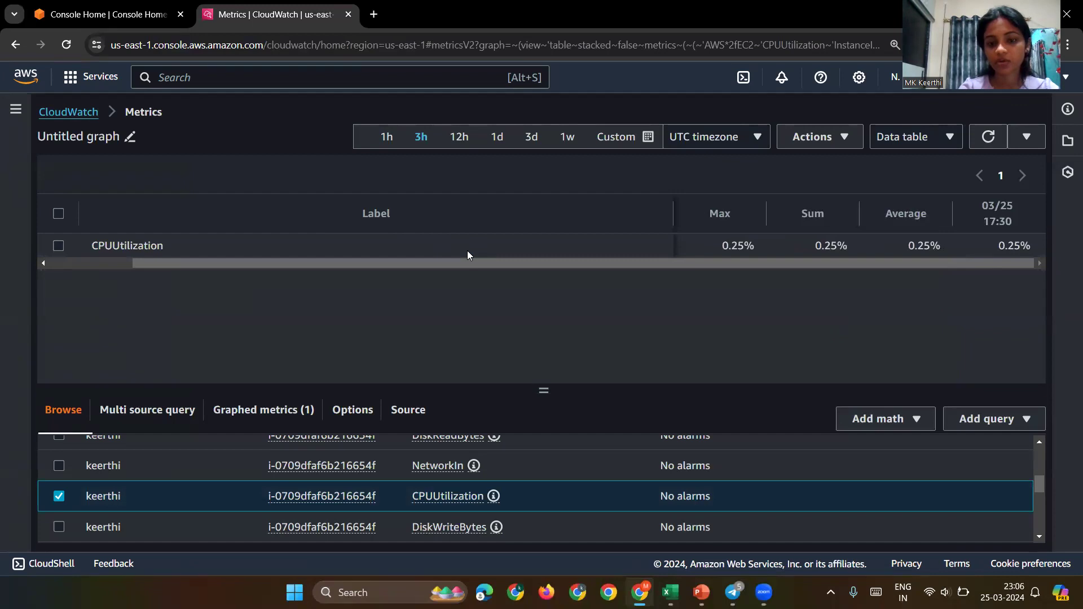
pyautogui.hscroll(-3, 468, 255)
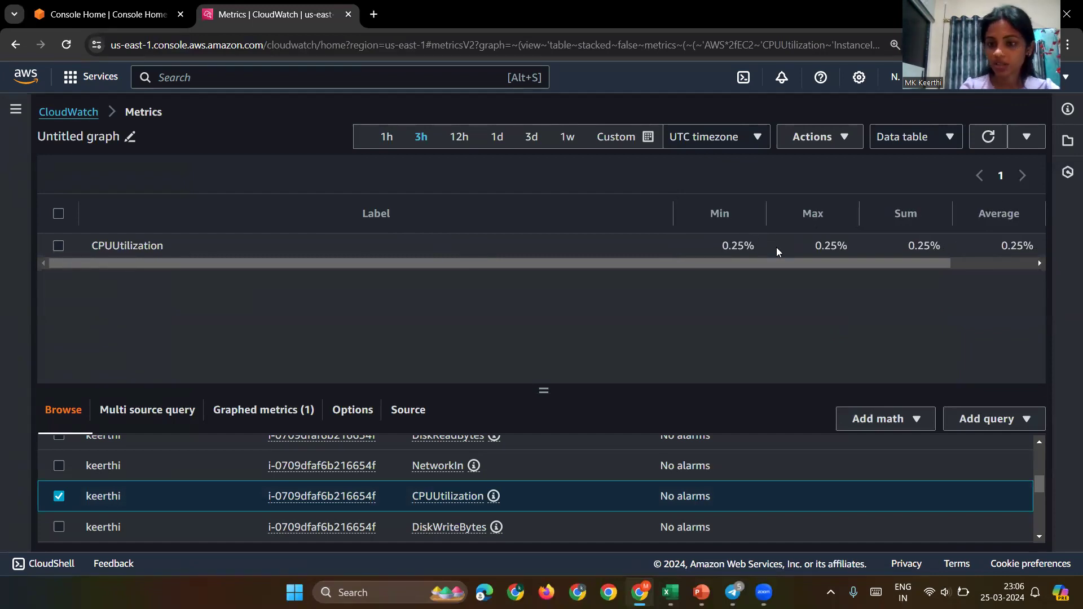
pyautogui.hscroll(1, 778, 249)
pyautogui.hscroll(3, 778, 249)
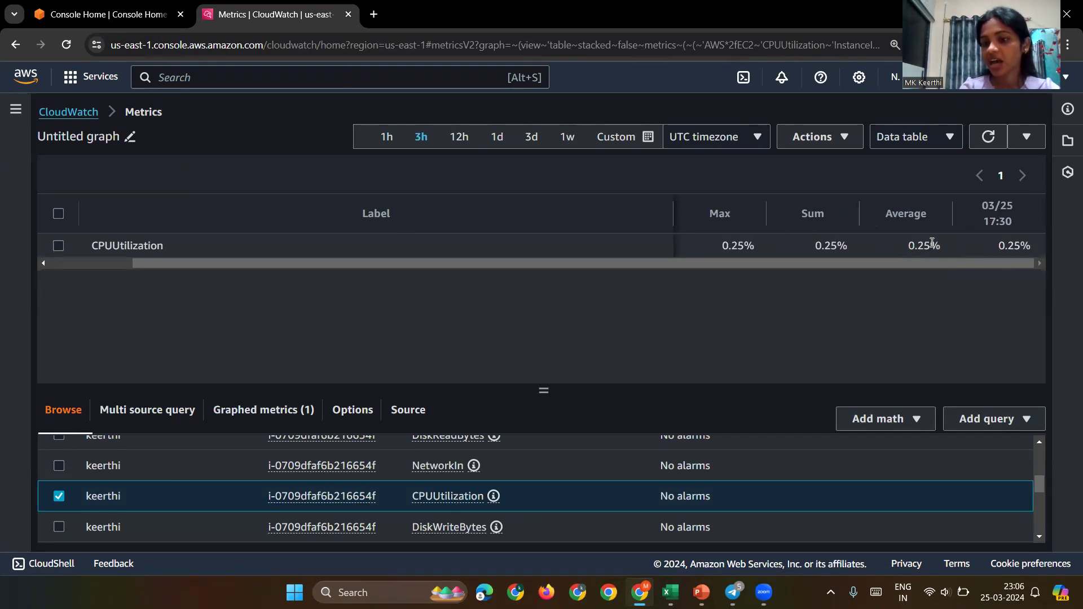
pyautogui.hscroll(-3, 925, 244)
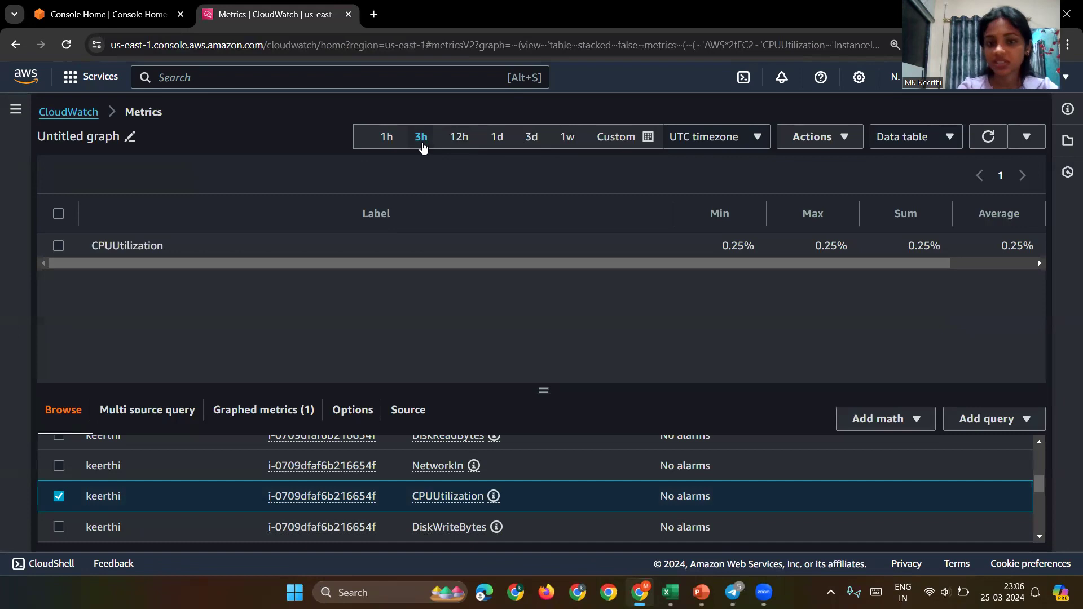
# Step: Widen the data table's time range to 12h, then to 1d
pyautogui.click(468, 140)
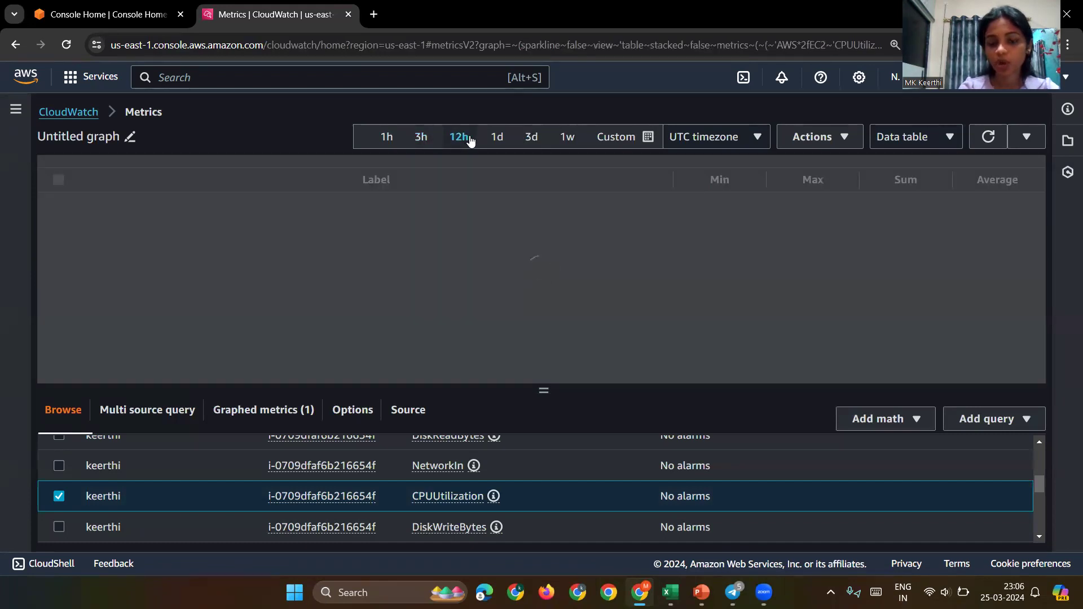
pyautogui.hscroll(2, 782, 253)
pyautogui.hscroll(-2, 733, 252)
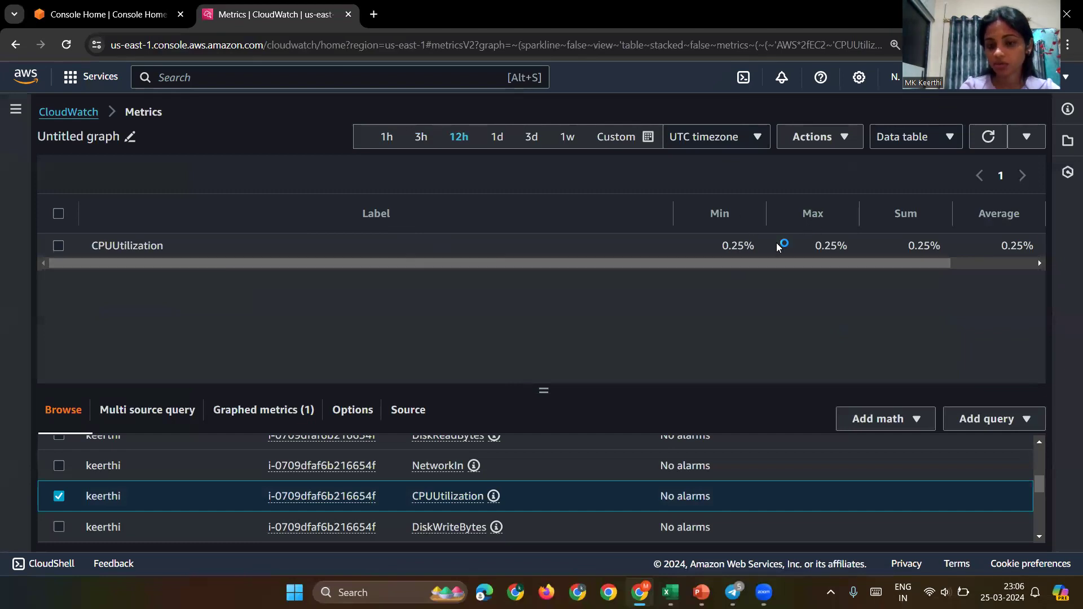
pyautogui.hscroll(1, 859, 260)
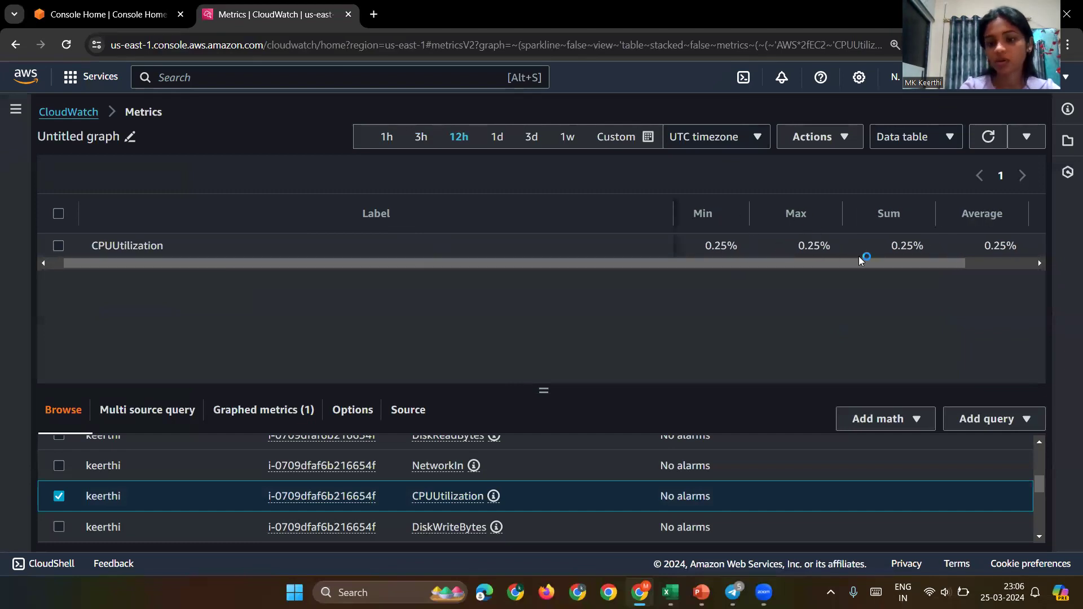
pyautogui.hscroll(1, 860, 260)
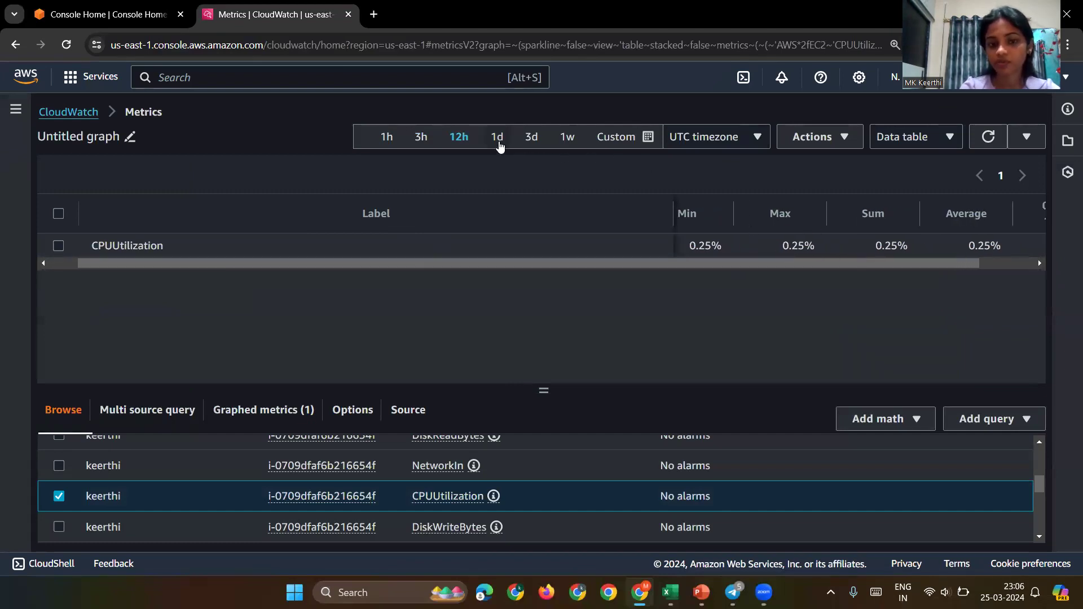
pyautogui.click(497, 137)
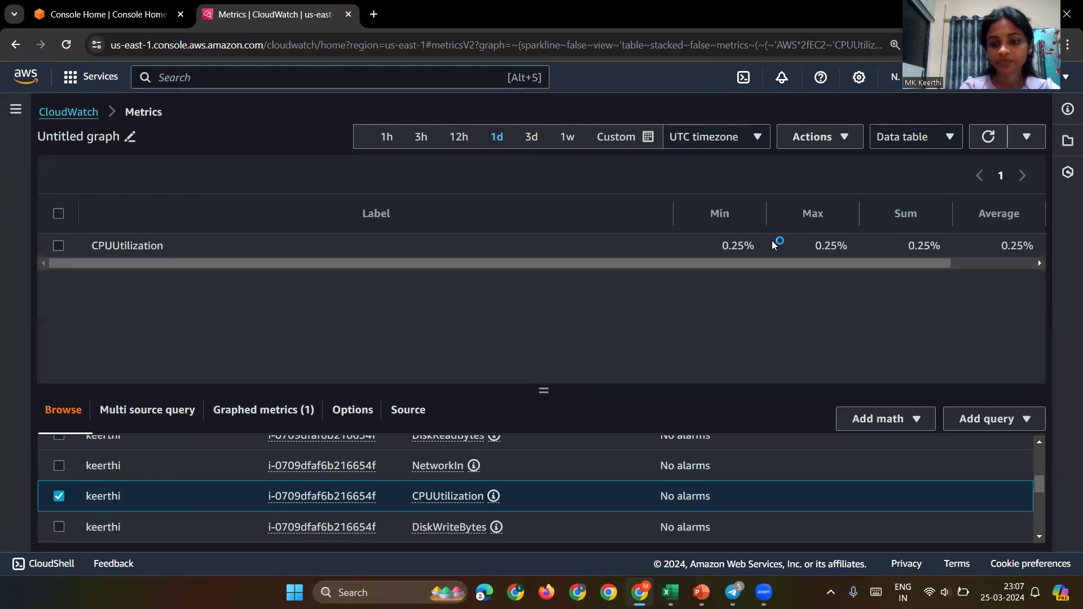
pyautogui.click(901, 135)
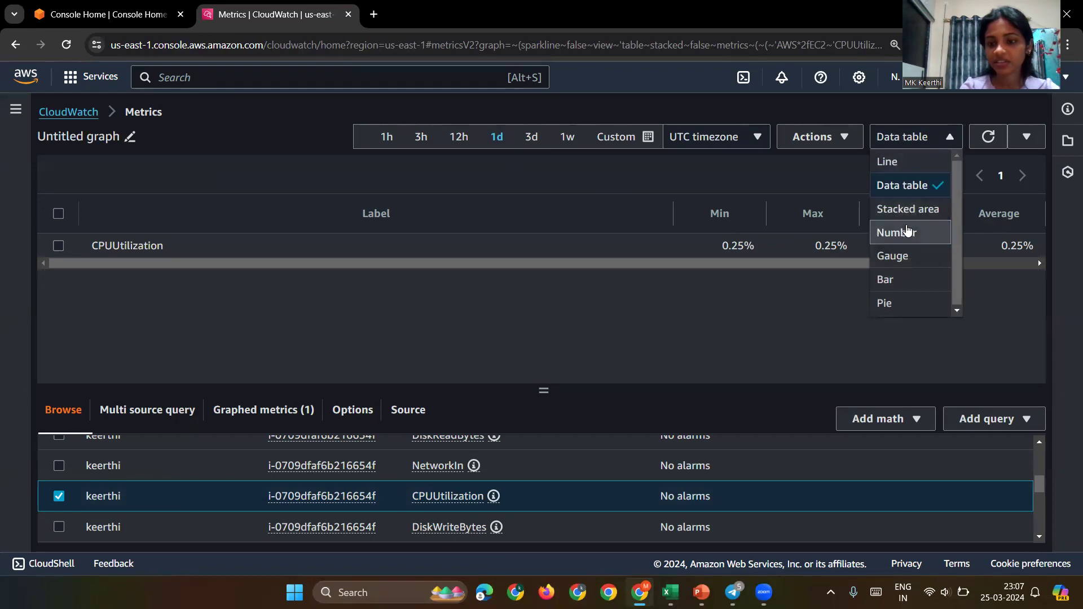
# Step: Switch the CPUUtilization view from Data table to Number, showing 0.25%
pyautogui.click(907, 232)
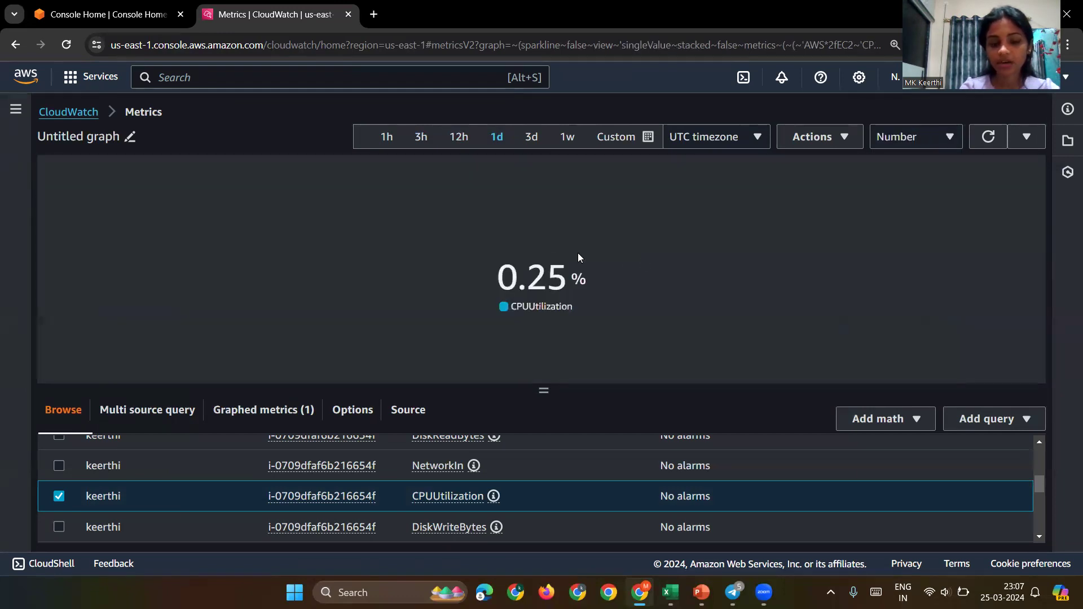
pyautogui.moveTo(518, 312)
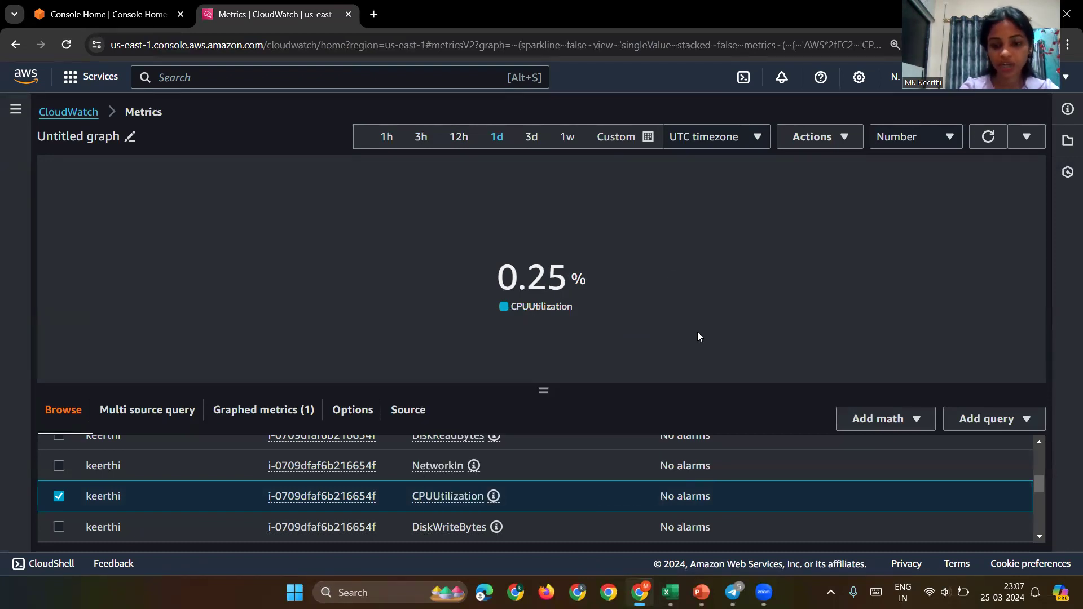
pyautogui.scroll(5, 631, 483)
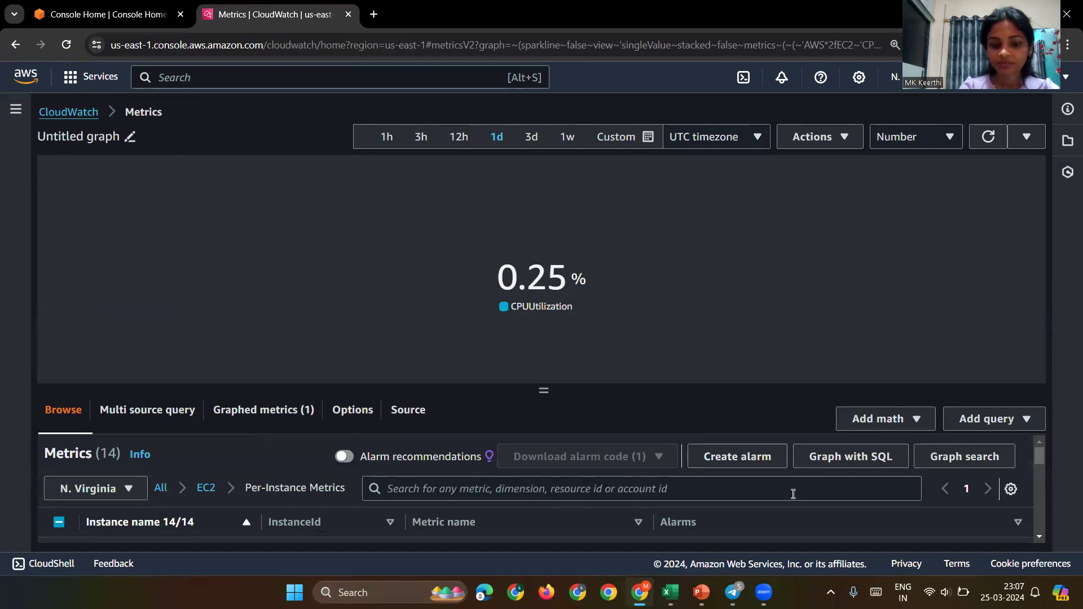
pyautogui.scroll(-2, 792, 494)
pyautogui.scroll(2, 792, 493)
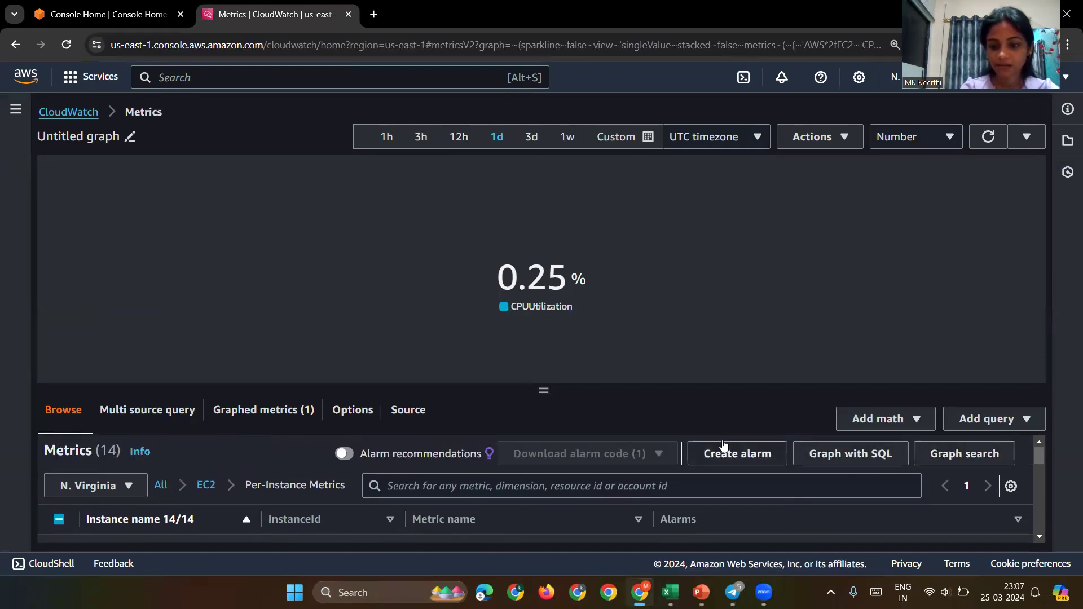
pyautogui.click(919, 146)
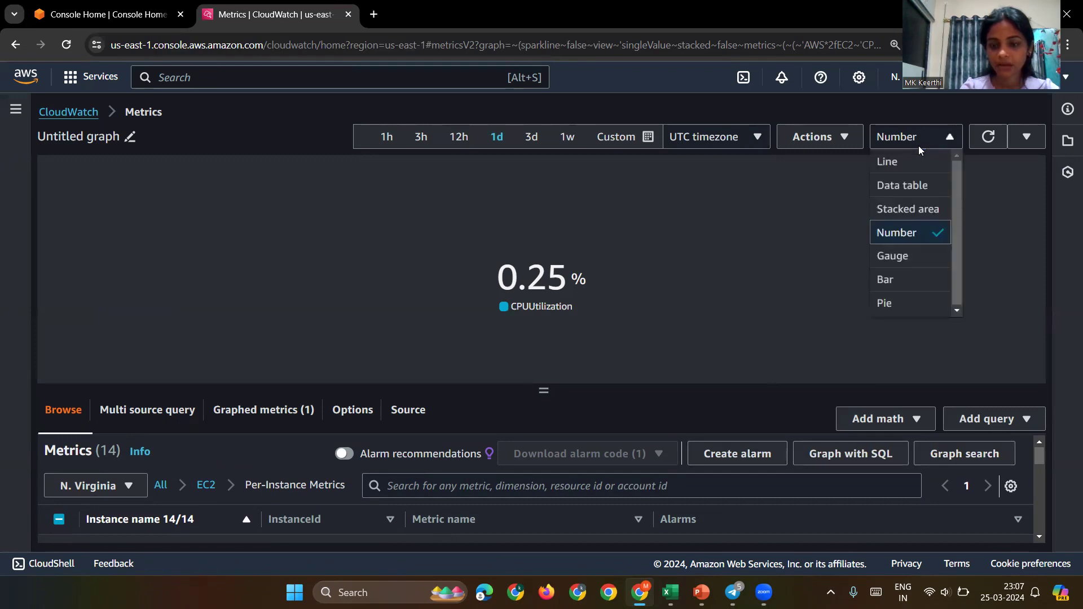
# Step: Use Local timezone and narrow the time range to the 1h preset
pyautogui.click(716, 141)
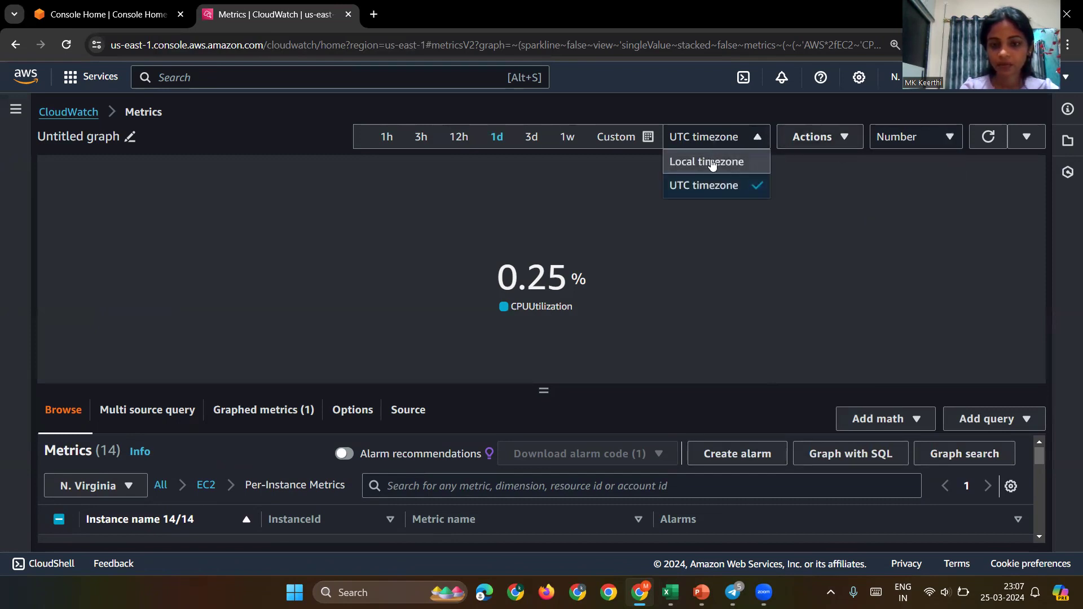
pyautogui.click(711, 160)
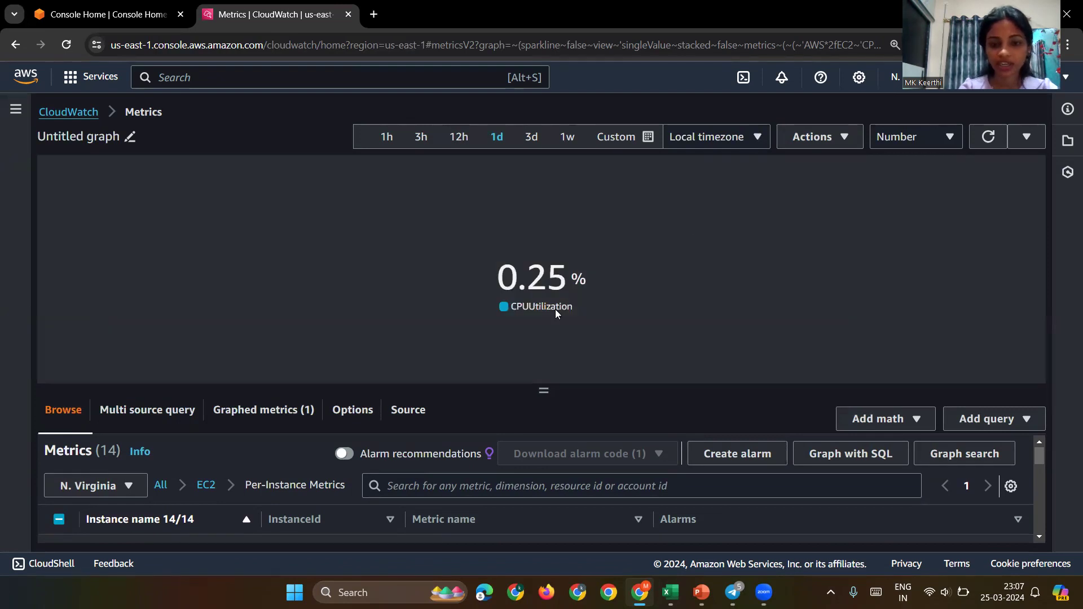
pyautogui.click(647, 141)
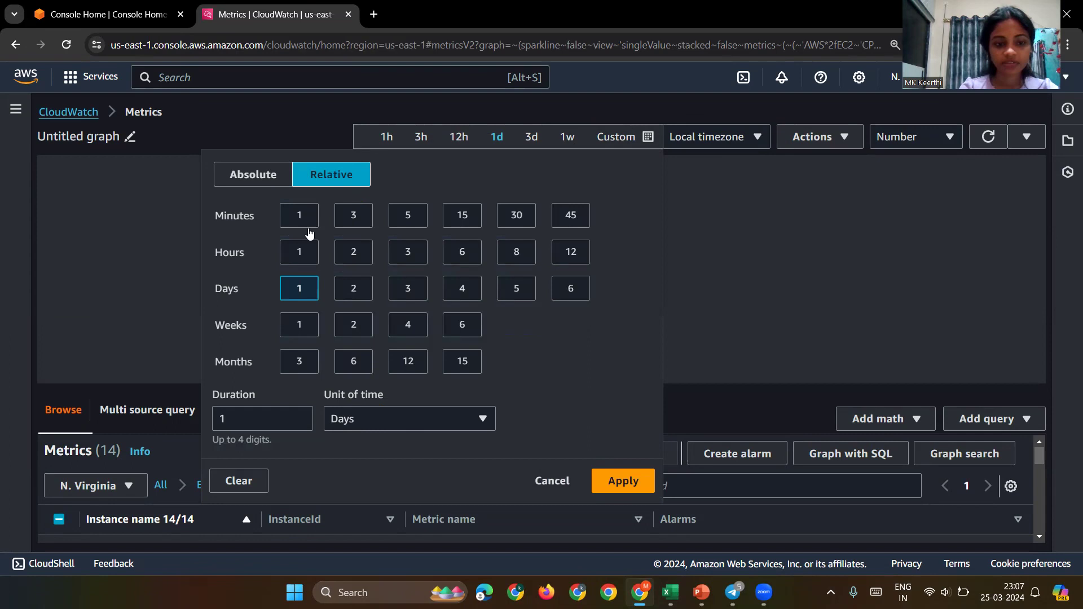
pyautogui.click(298, 256)
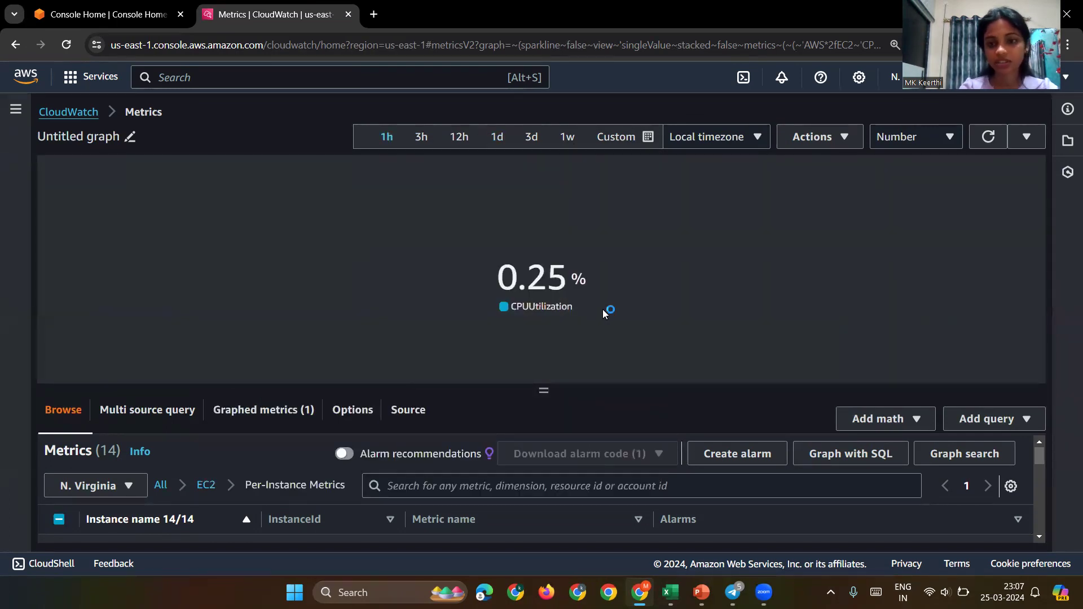
pyautogui.click(1026, 137)
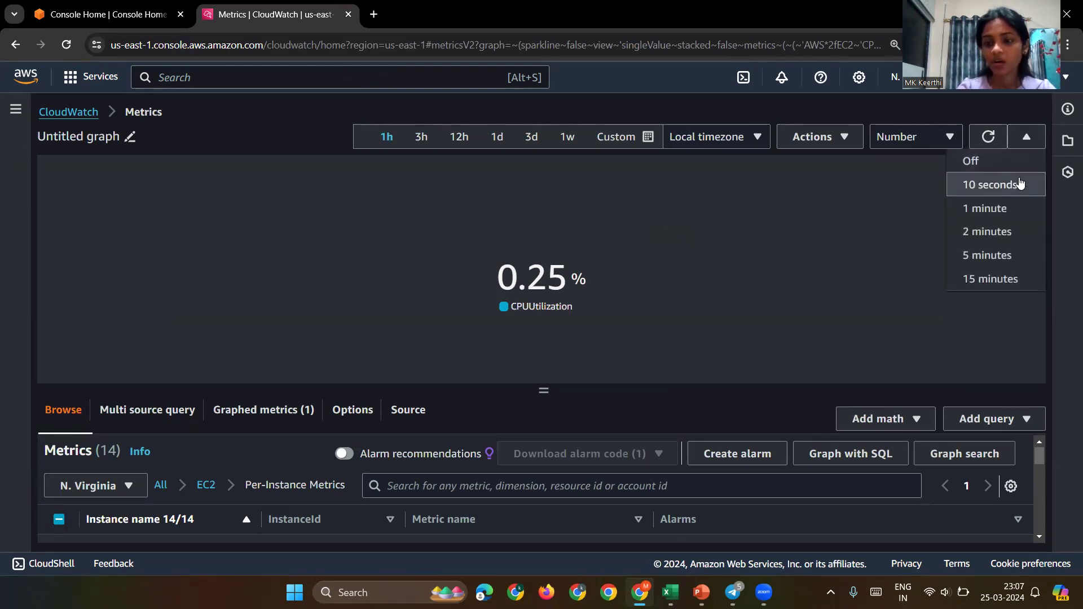
# Step: Set the CPUUtilization view's auto-refresh interval to 10 seconds
pyautogui.click(1020, 183)
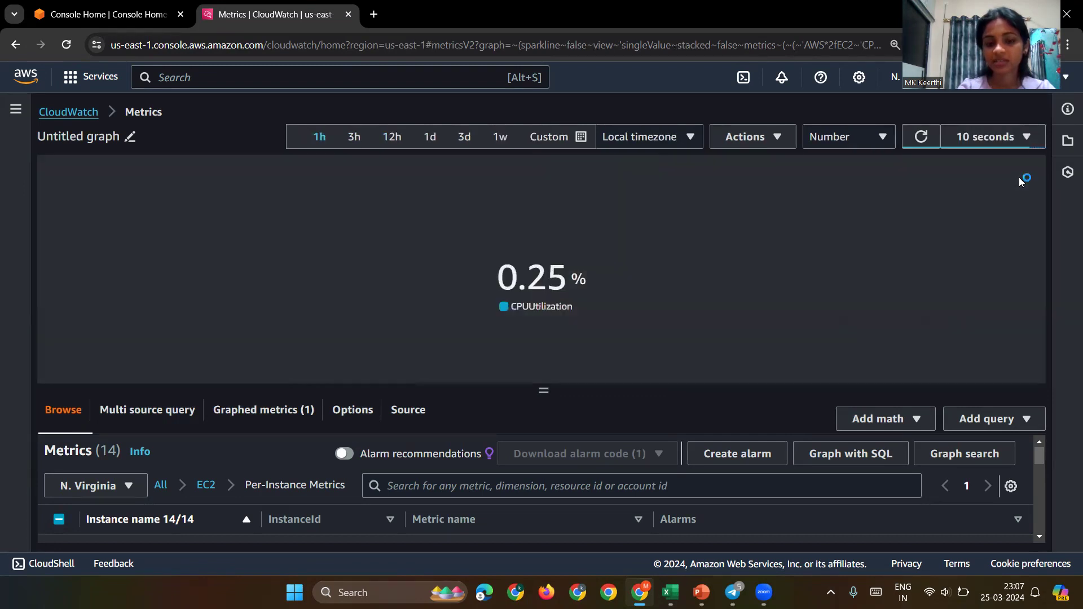
pyautogui.click(1021, 141)
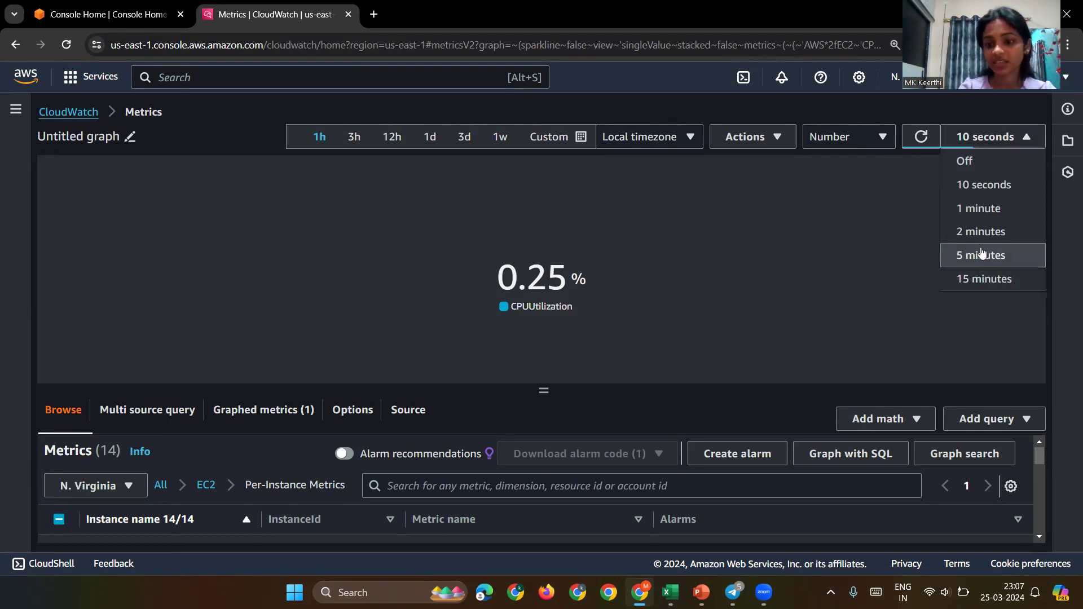
pyautogui.click(985, 164)
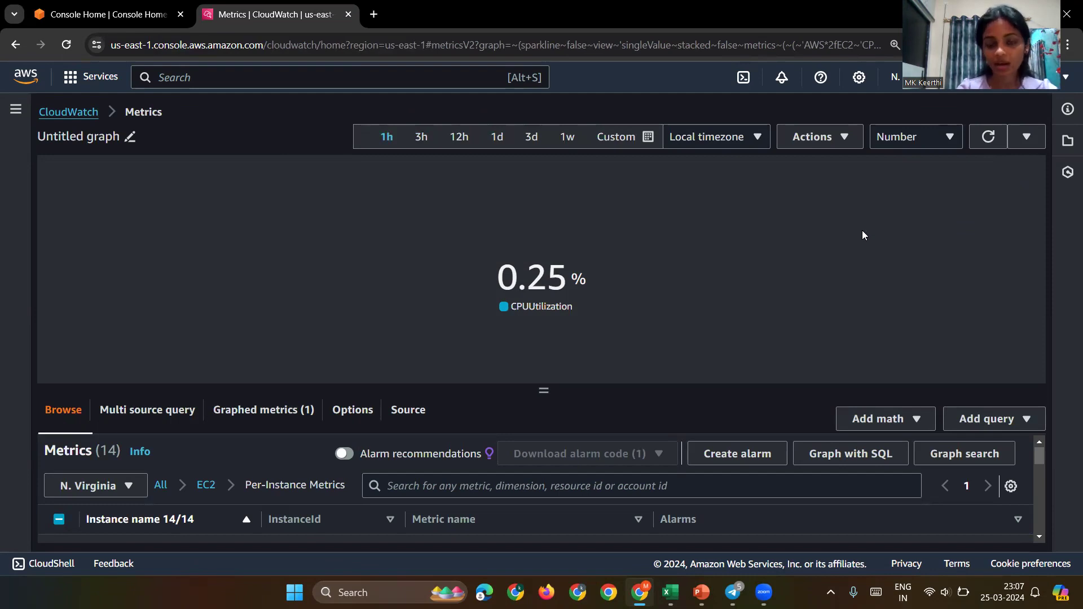
pyautogui.click(1027, 137)
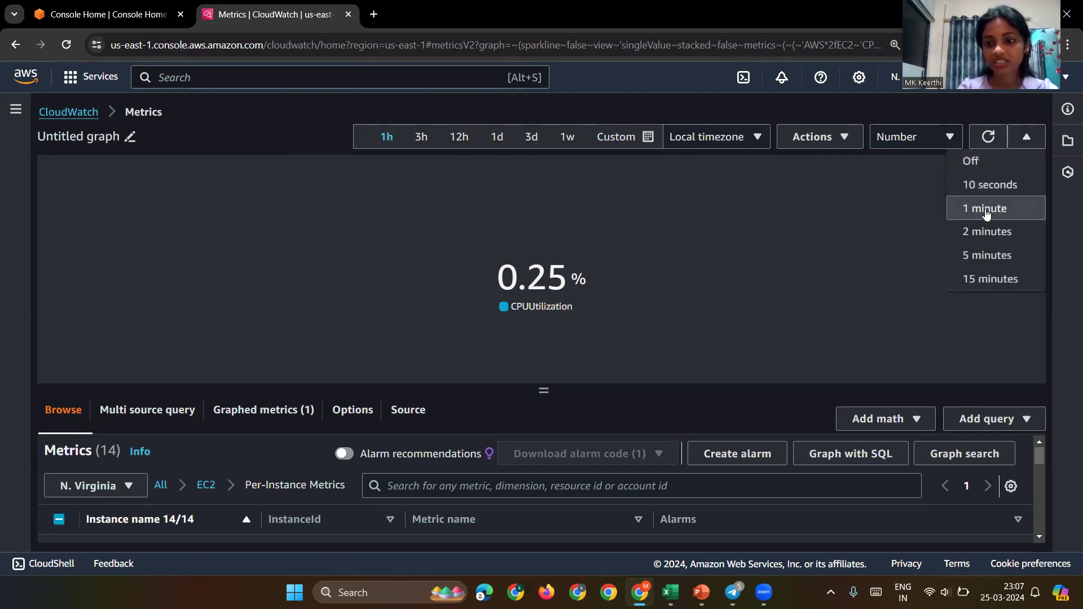
pyautogui.click(995, 192)
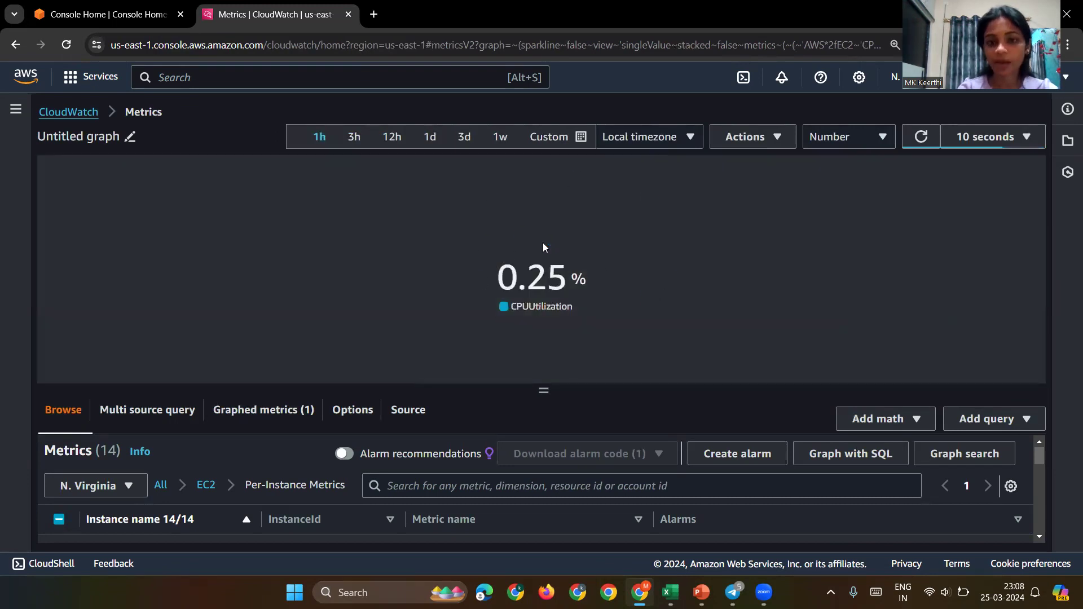
pyautogui.scroll(-5, 716, 451)
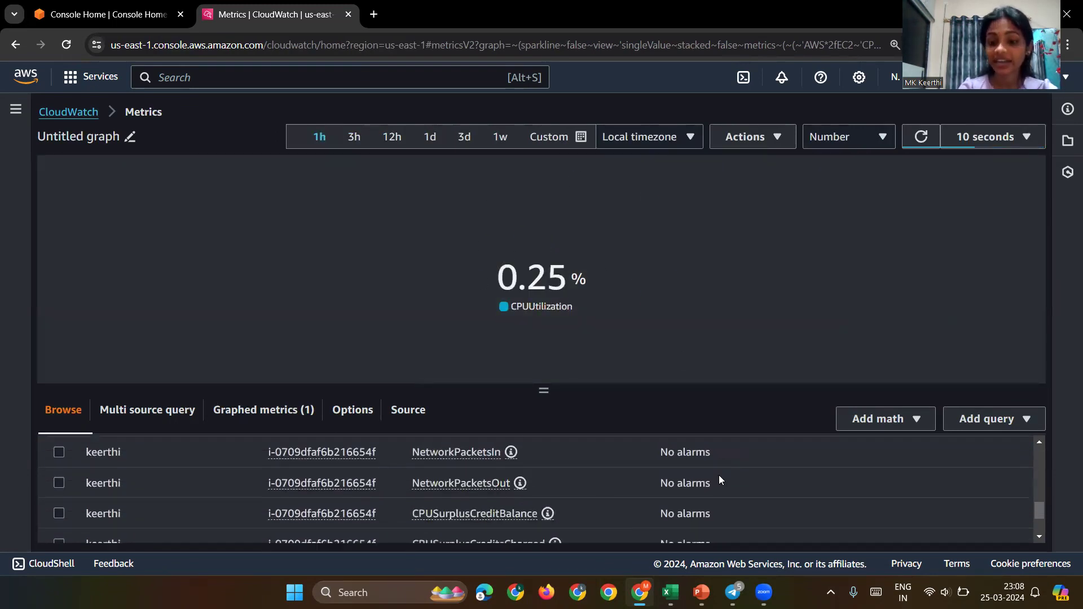
pyautogui.scroll(5, 719, 475)
pyautogui.scroll(-5, 871, 480)
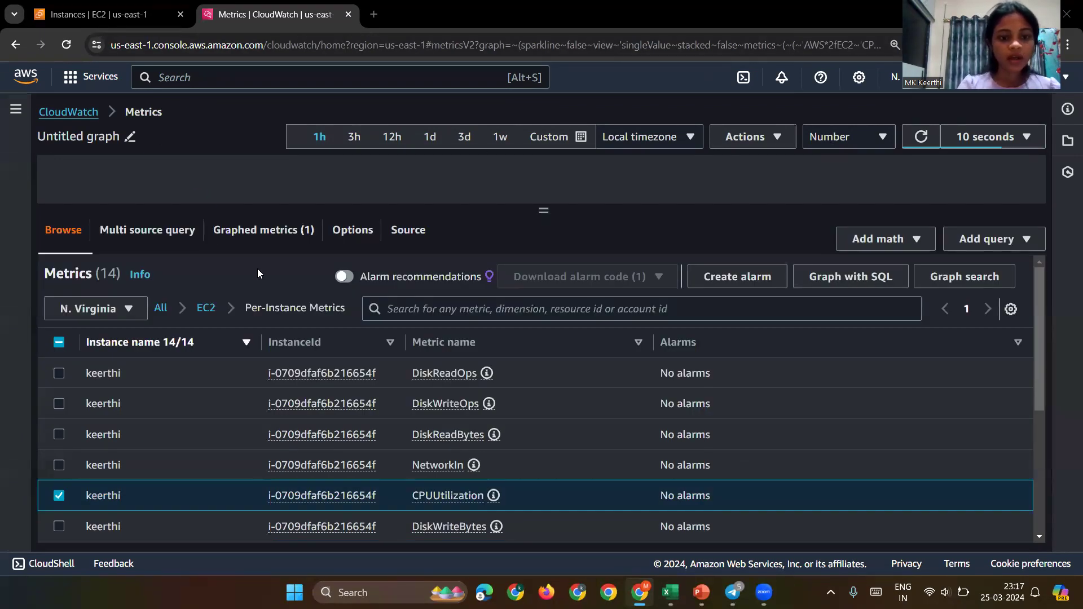
# Step: Go back to the EC2 Instances tab and select the running t2.micro instance
pyautogui.click(142, 13)
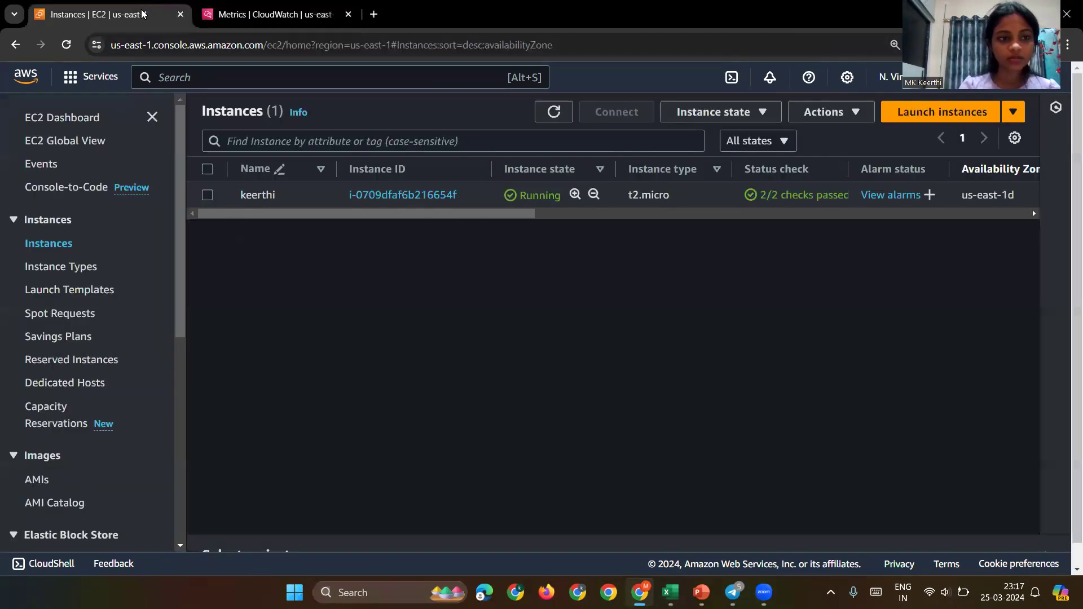
pyautogui.click(207, 195)
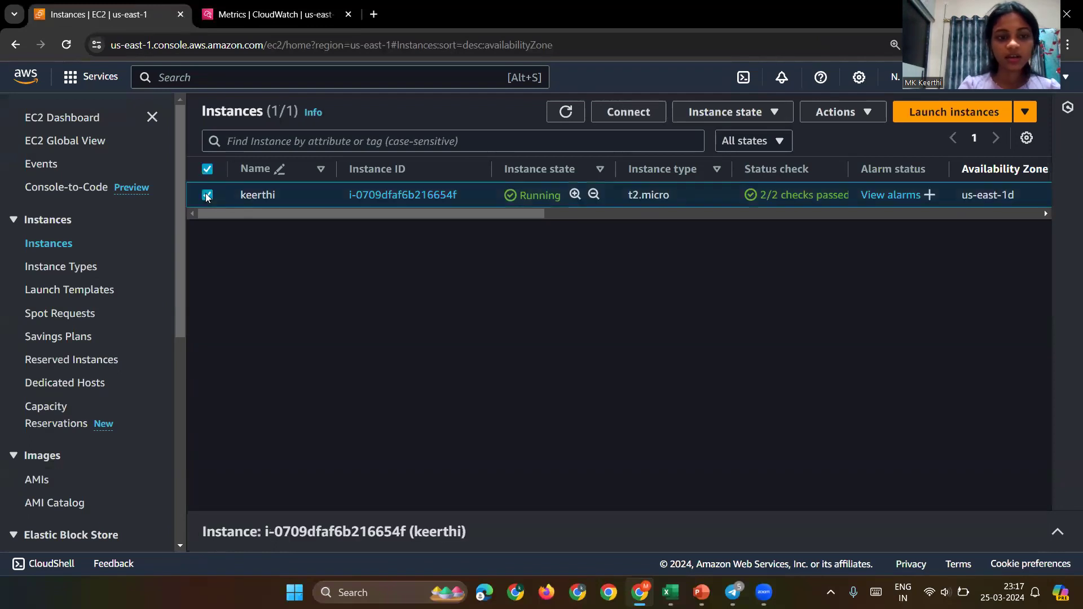
# Step: Connect to the instance through EC2 Instance Connect as ec2-user
pyautogui.click(636, 115)
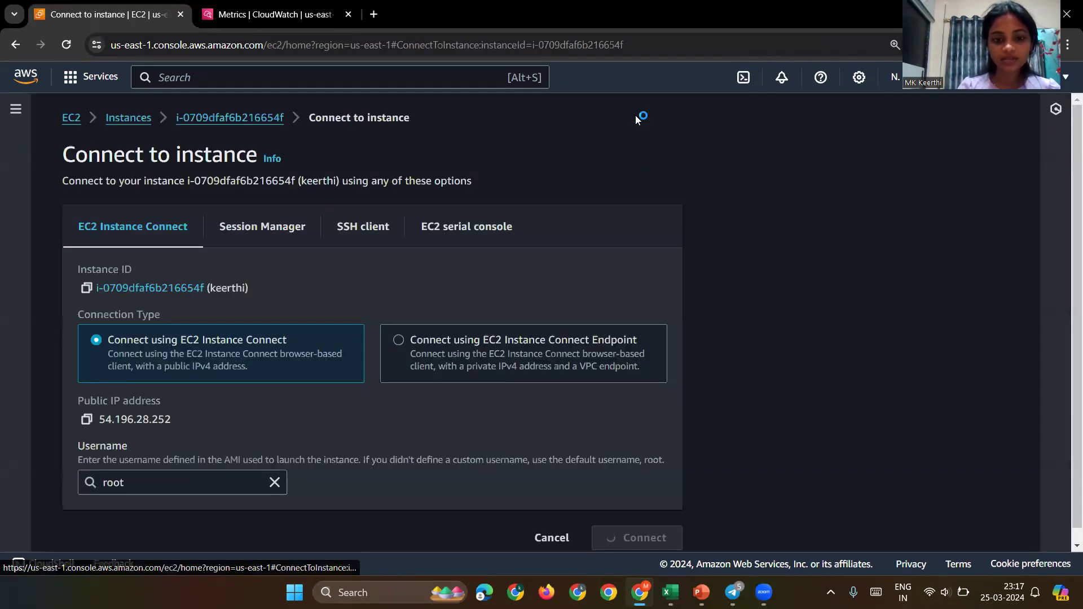
pyautogui.scroll(-2, 436, 294)
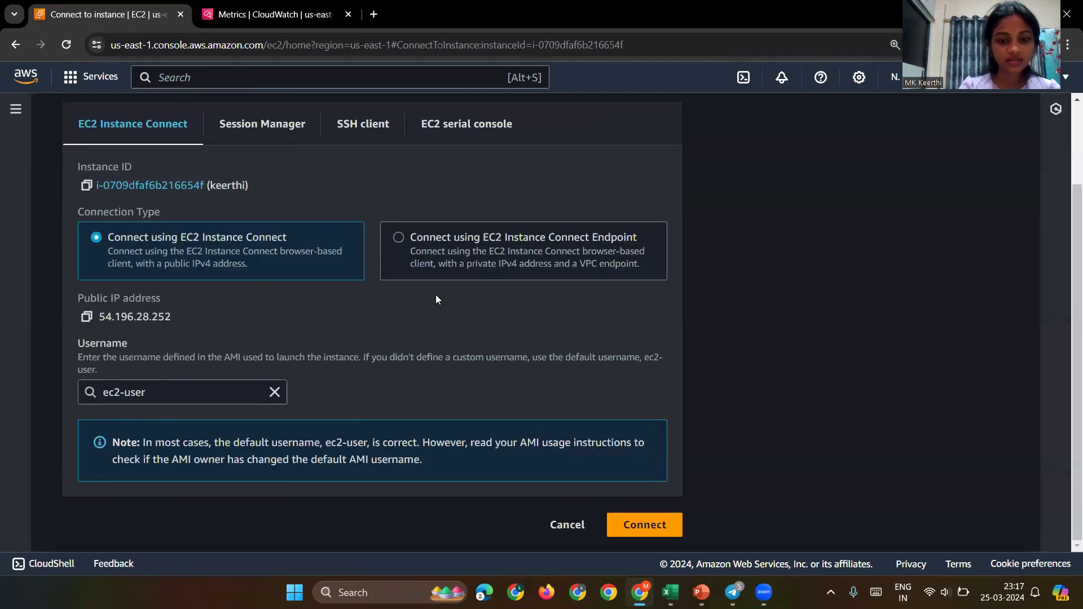
pyautogui.click(631, 526)
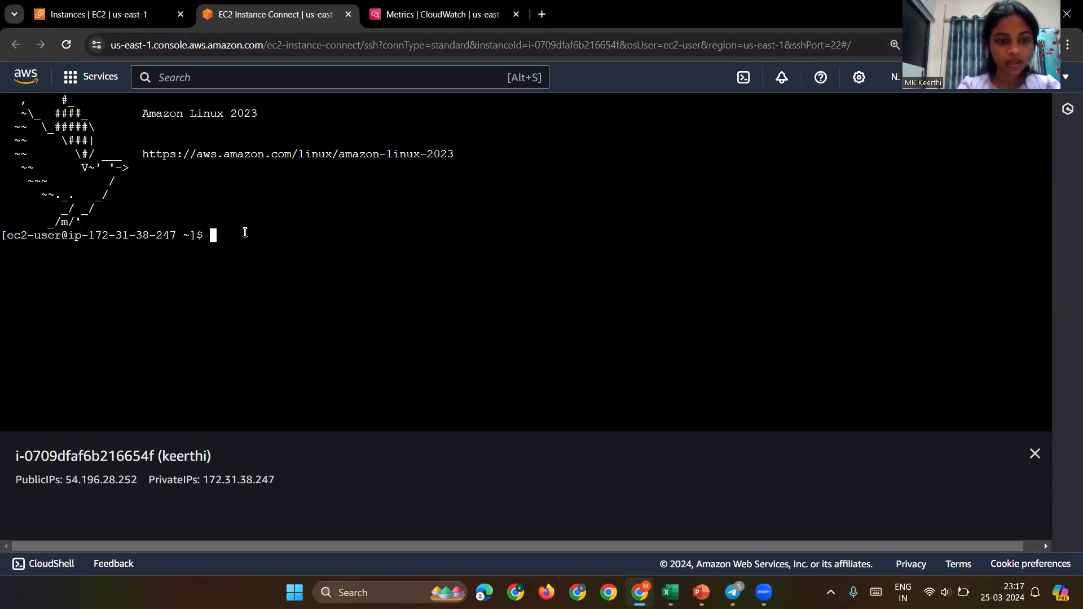
# Step: Switch to root and run top, highlighting the 0.0 user figure on the %Cpu(s) line
pyautogui.write('do su')
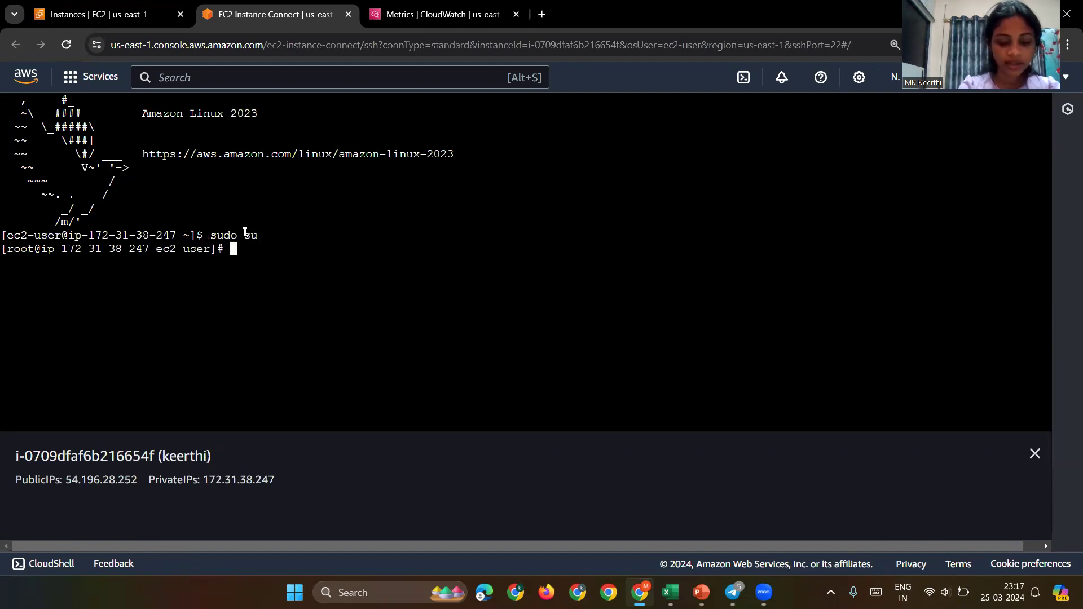
pyautogui.press('Return')
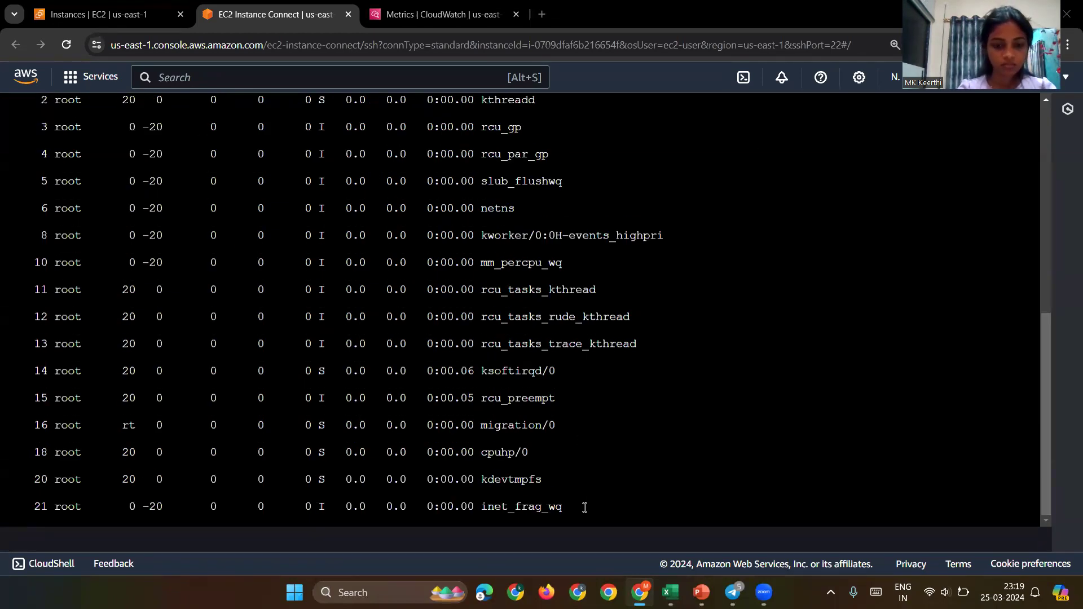
pyautogui.scroll(5, 451, 395)
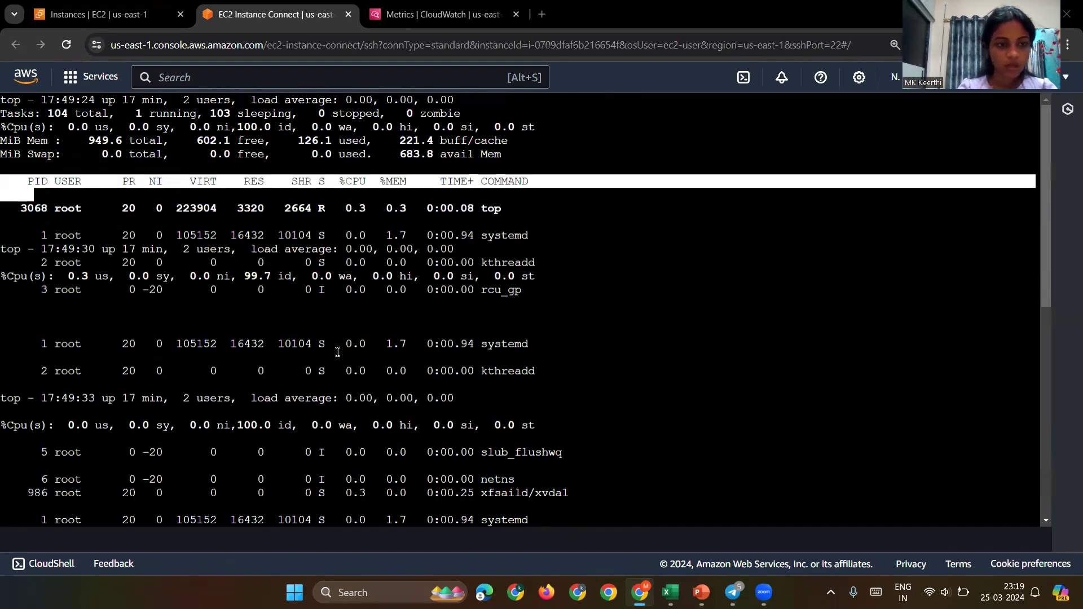
pyautogui.scroll(-1, 108, 396)
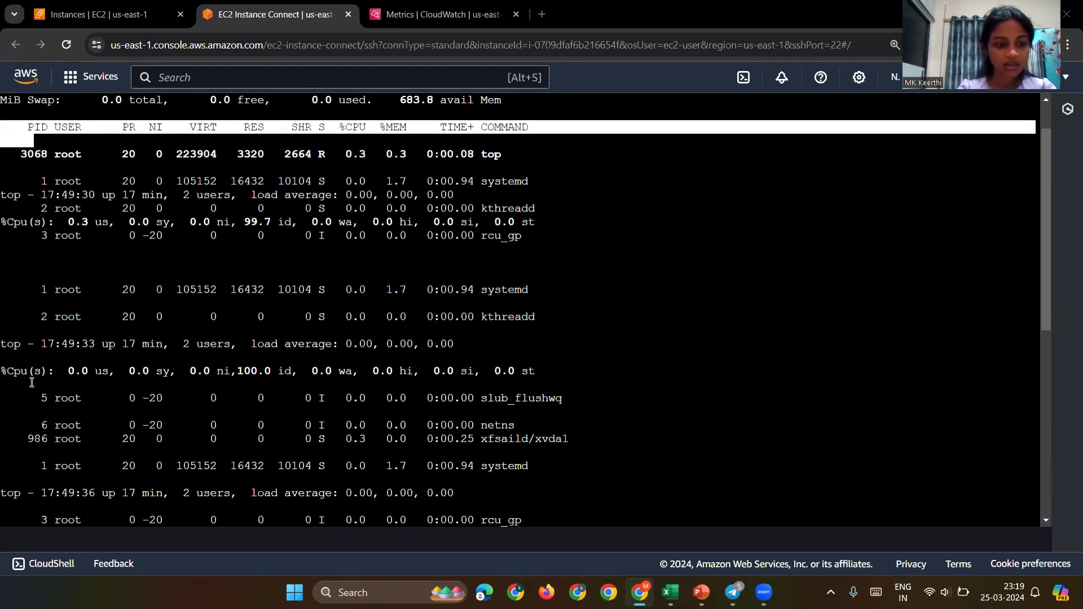
pyautogui.moveTo(72, 371); pyautogui.dragTo(130, 370)
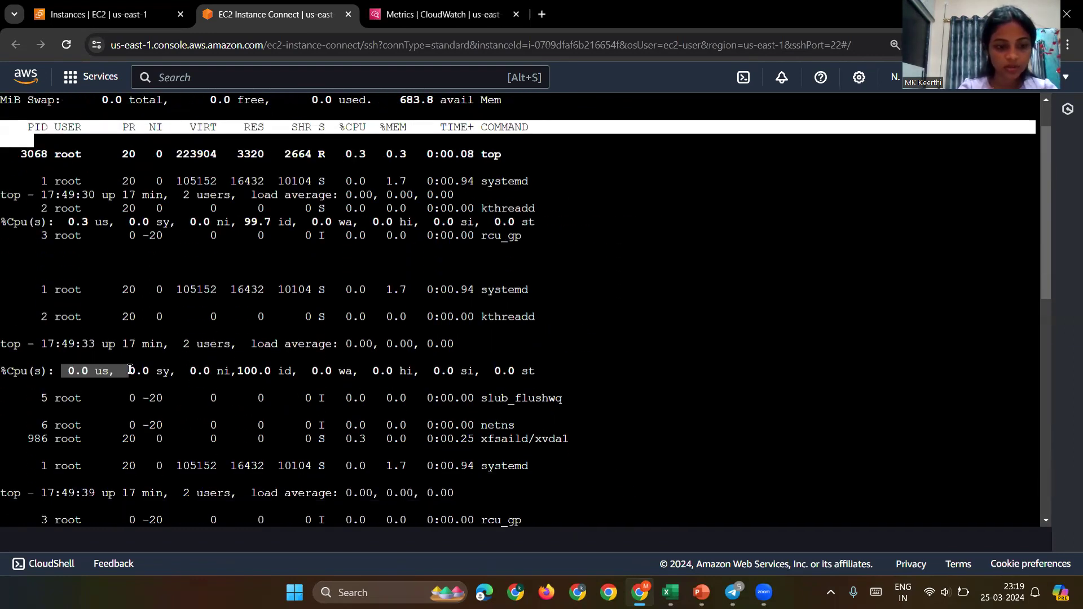
# Step: Scroll through the top output to confirm the CPU is almost entirely idle
pyautogui.scroll(-10, 131, 369)
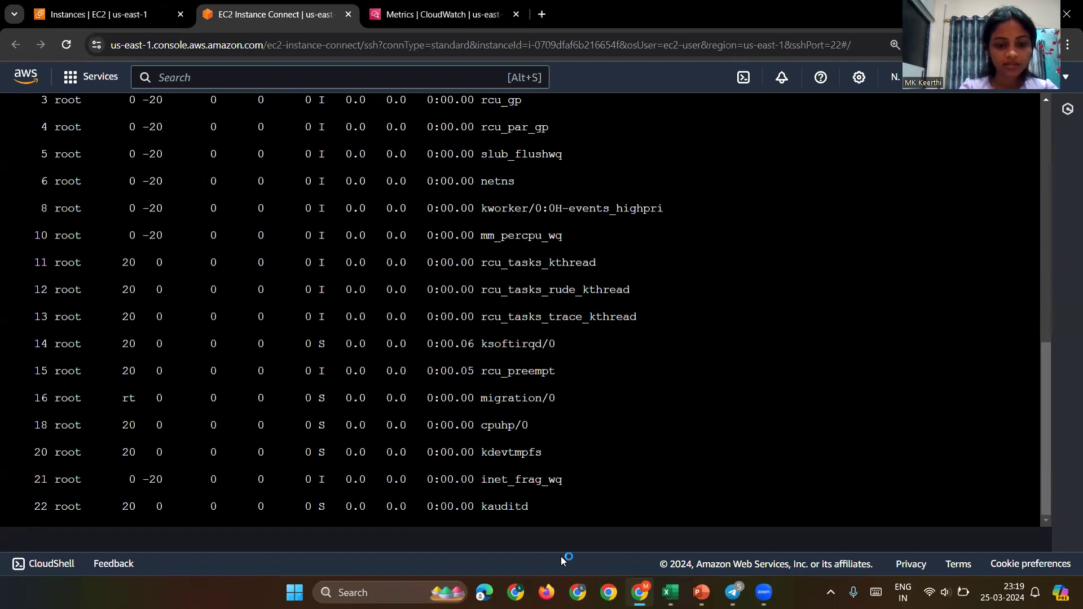
pyautogui.scroll(10, 571, 513)
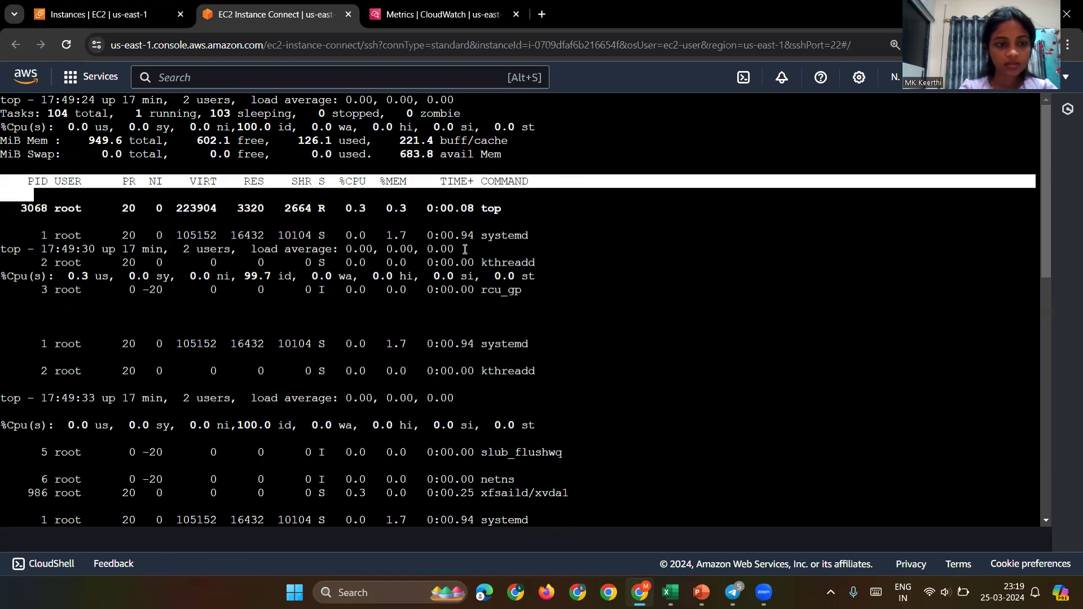
pyautogui.scroll(-1, 464, 249)
pyautogui.scroll(1, 465, 249)
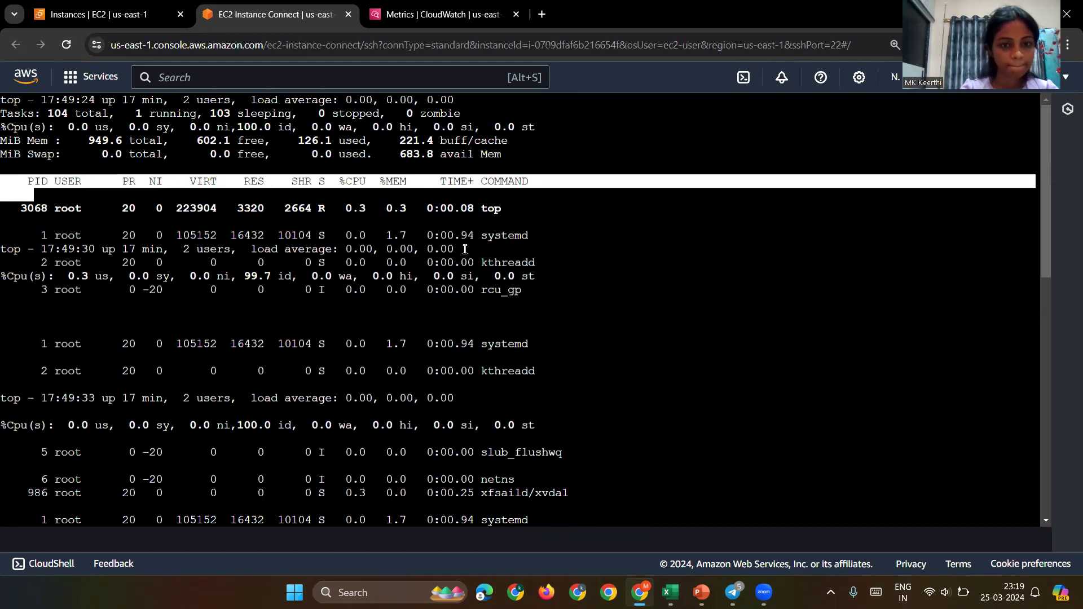
pyautogui.scroll(-10, 465, 250)
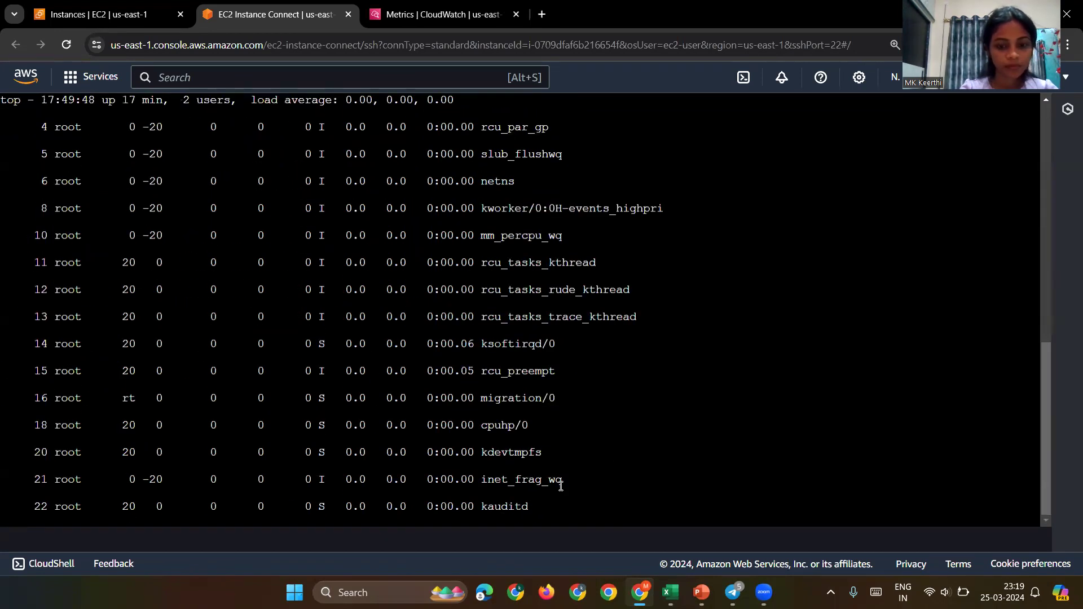
pyautogui.scroll(3, 561, 486)
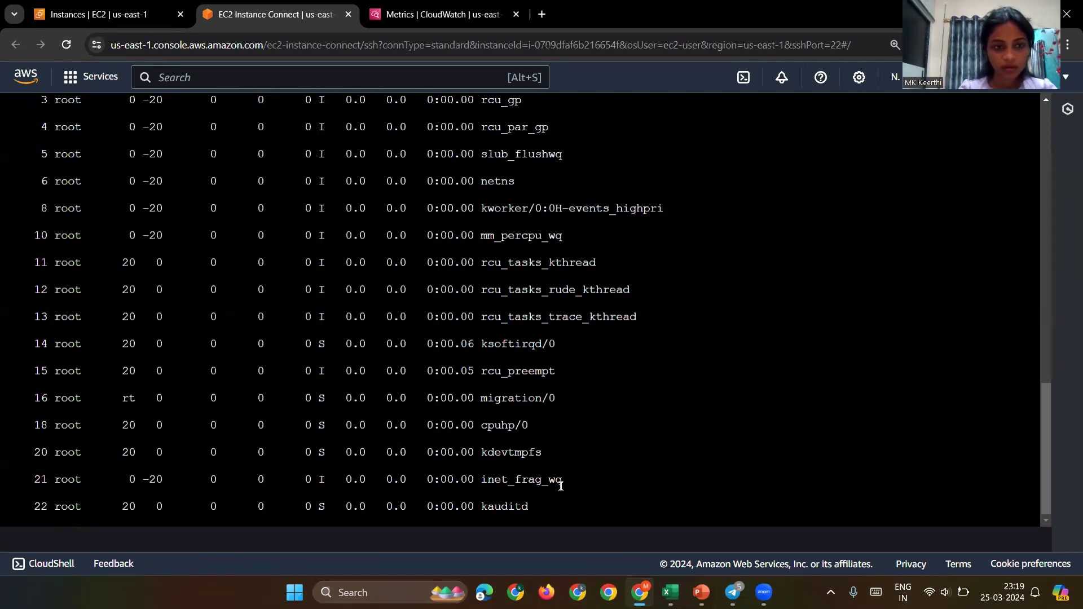
pyautogui.scroll(8, 553, 463)
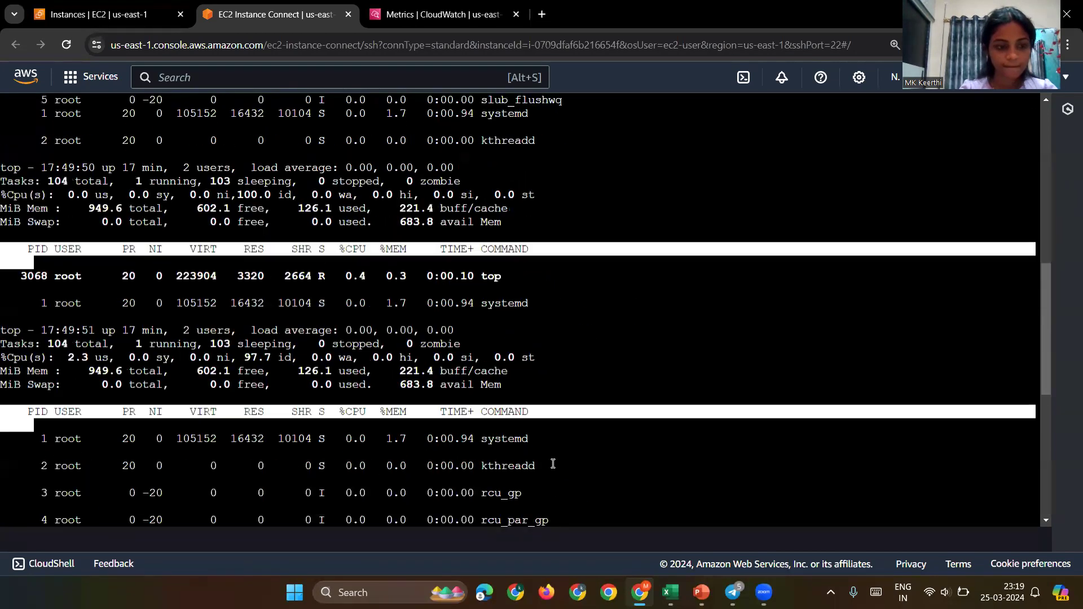
pyautogui.scroll(10, 552, 464)
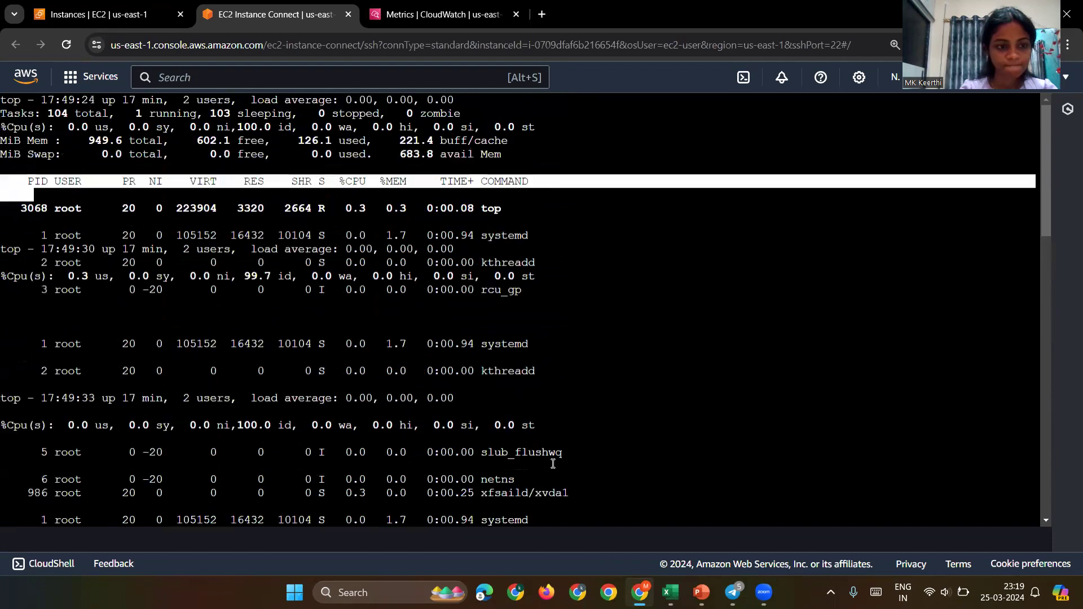
pyautogui.scroll(-15, 553, 464)
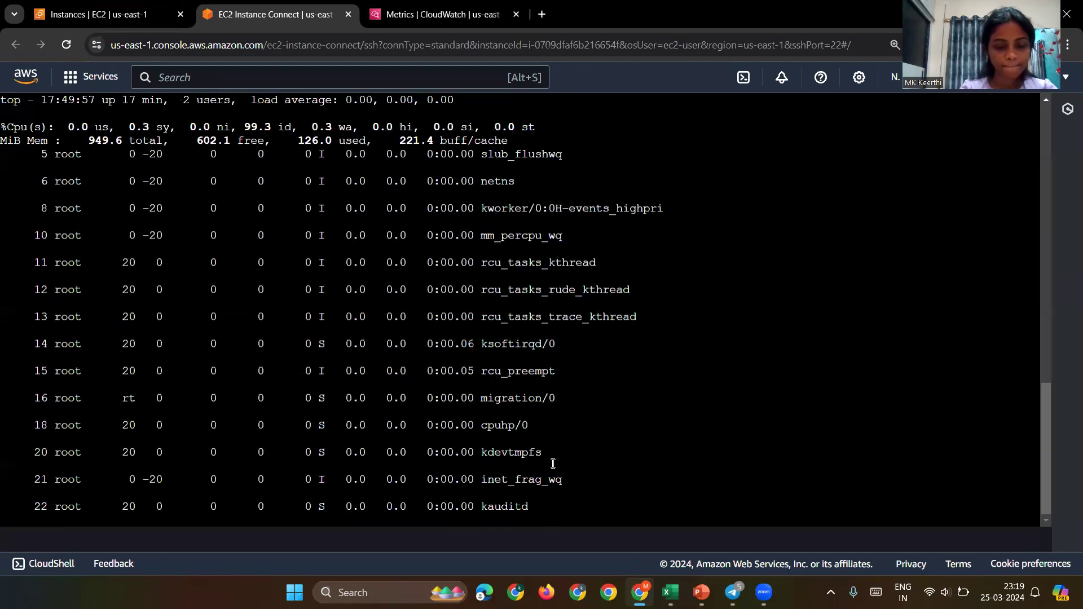
pyautogui.scroll(-1, 562, 511)
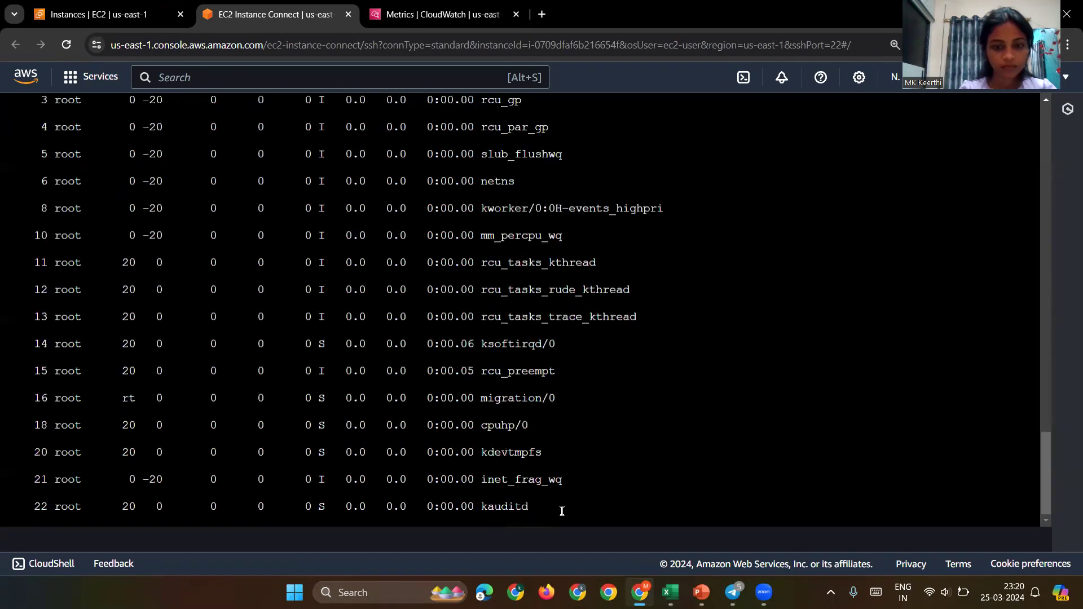
pyautogui.scroll(-1, 562, 511)
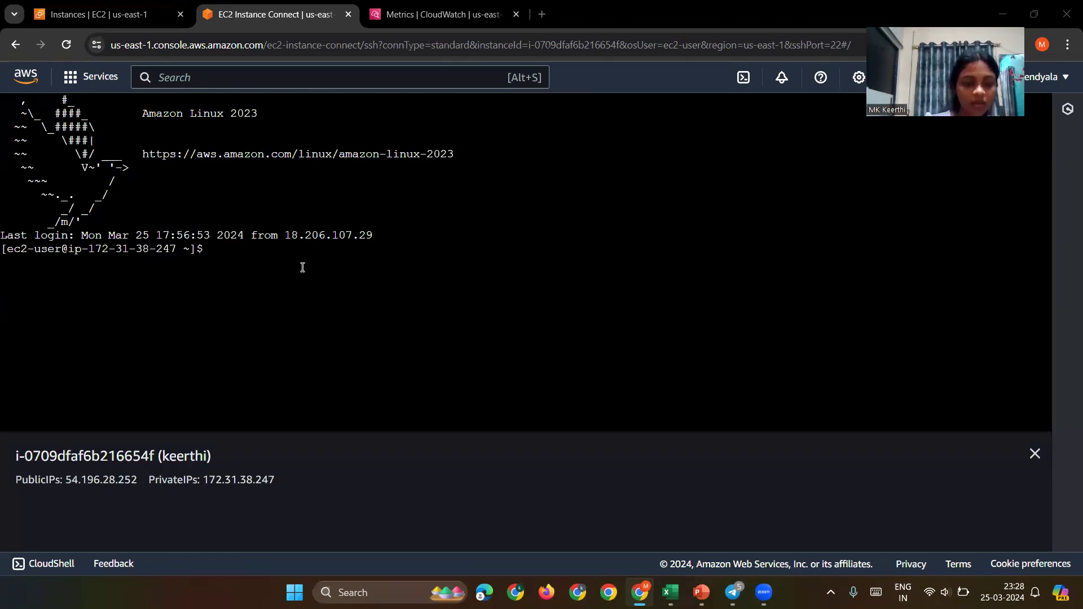
pyautogui.click(302, 267)
# Step: Launch two background 'yes>/dev/null &' jobs, fixing a typo in the second command
pyautogui.write('yes>/')
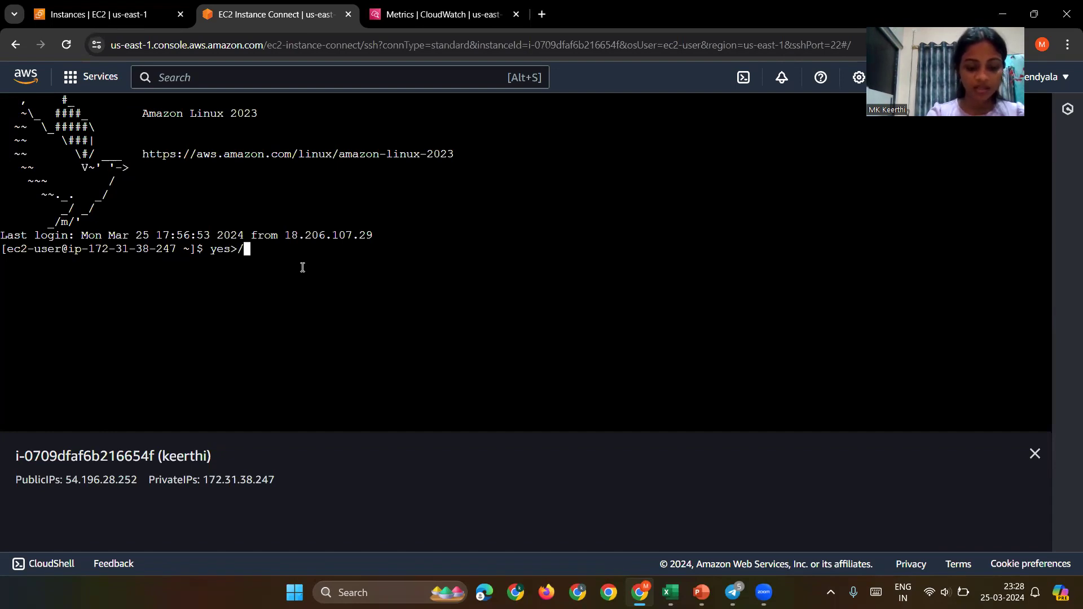
pyautogui.write('dev/')
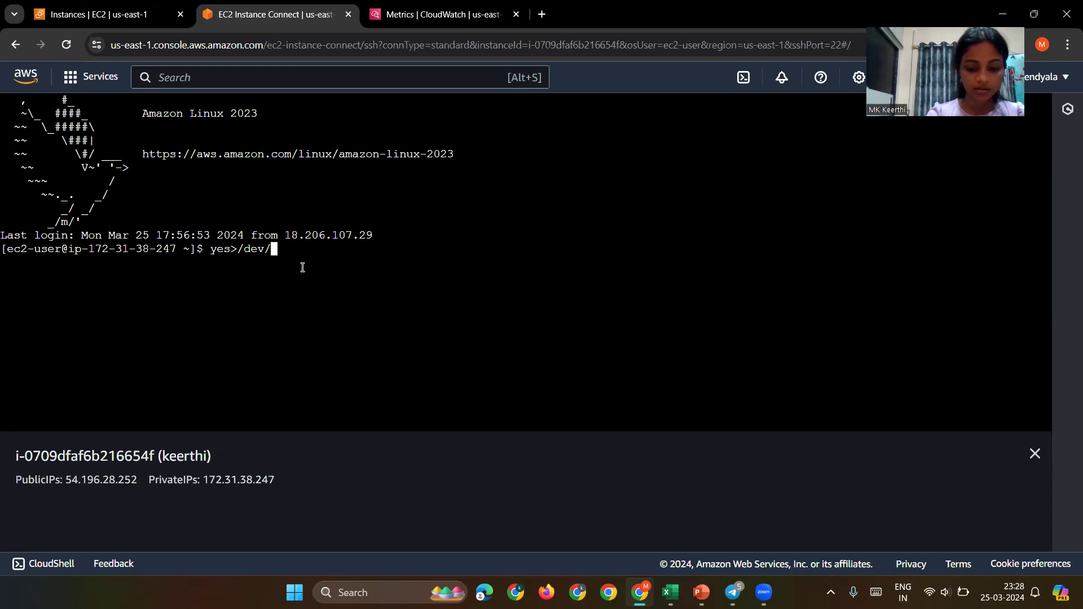
pyautogui.write('null &')
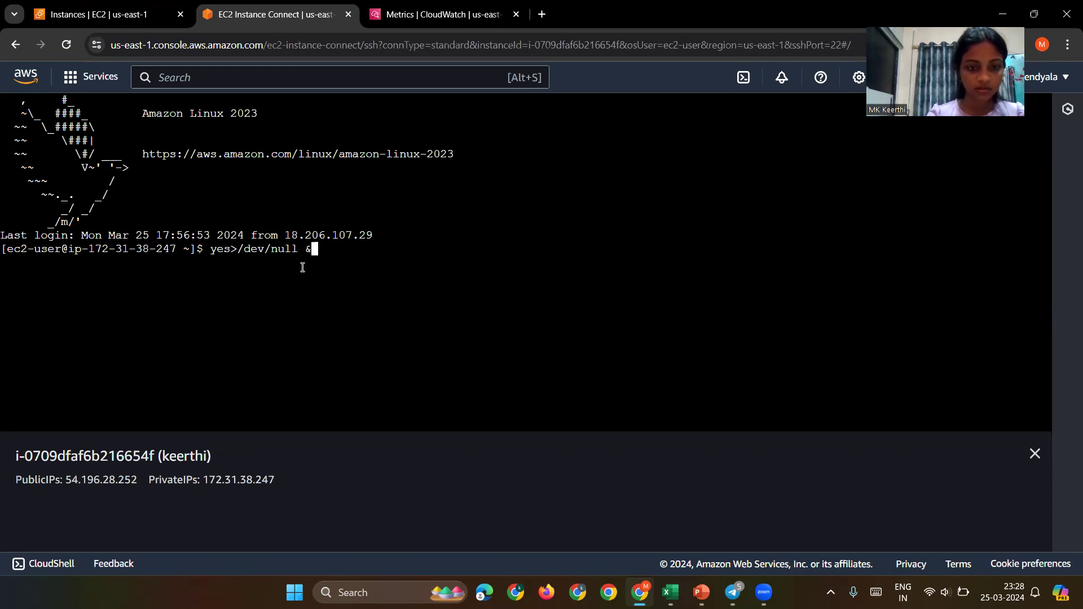
pyautogui.press('Return')
pyautogui.write('yes>/')
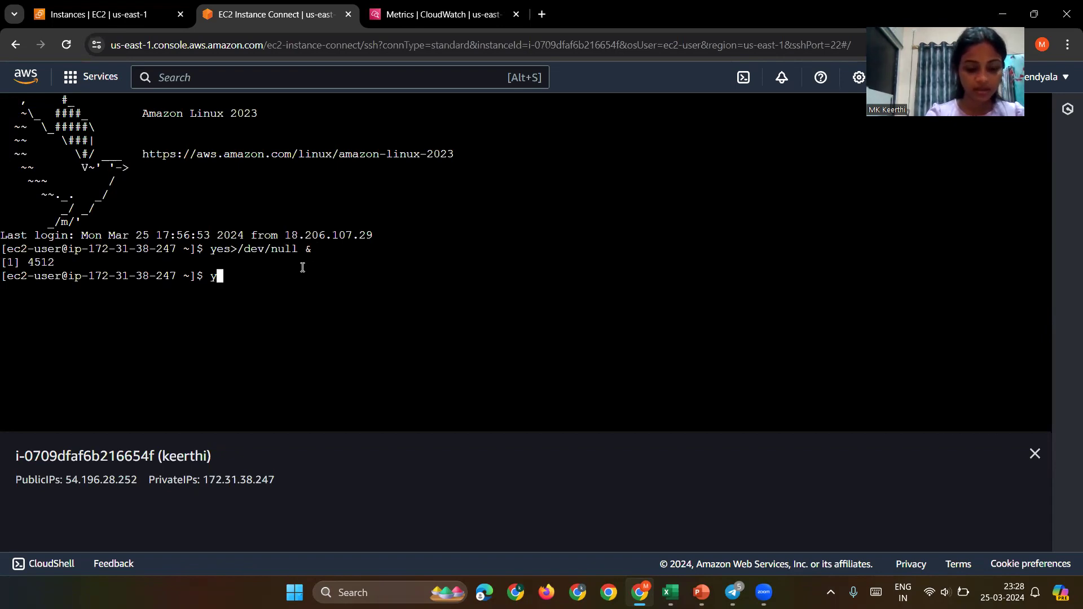
pyautogui.write('dev/nuk')
pyautogui.press('BackSpace')
pyautogui.write('ll &')
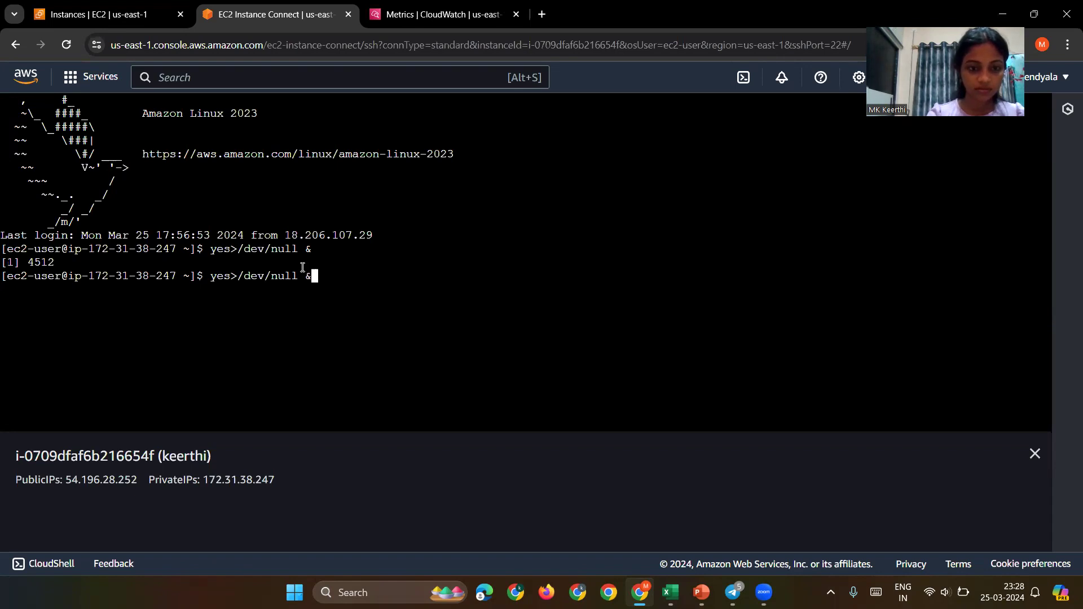
pyautogui.press('Return')
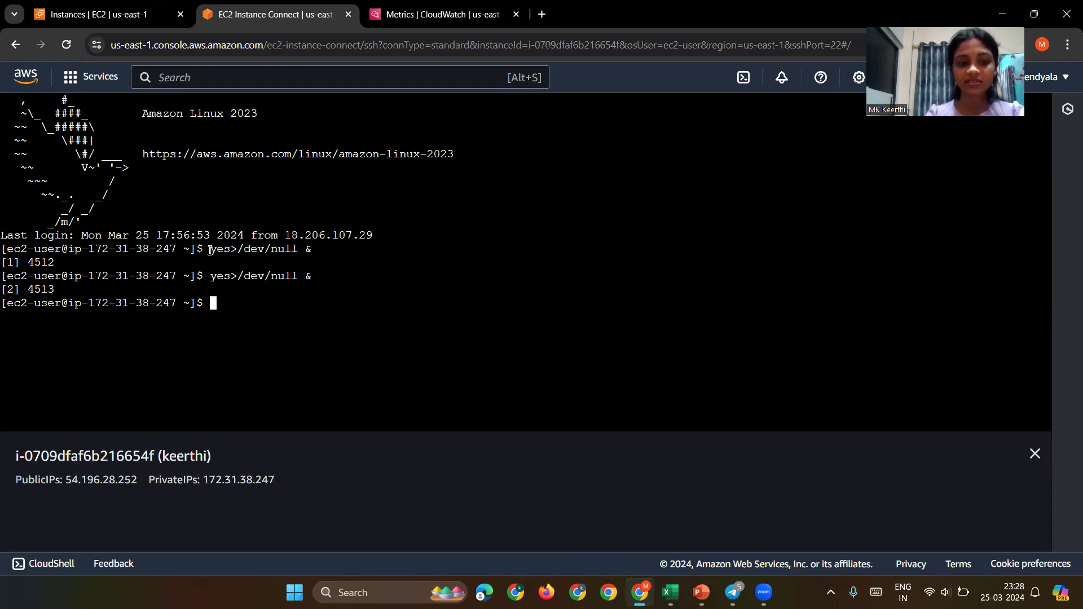
# Step: Highlight the first job's command and process ID, then launch a third 'yes>/dev/null &' job
pyautogui.moveTo(211, 249); pyautogui.dragTo(325, 249)
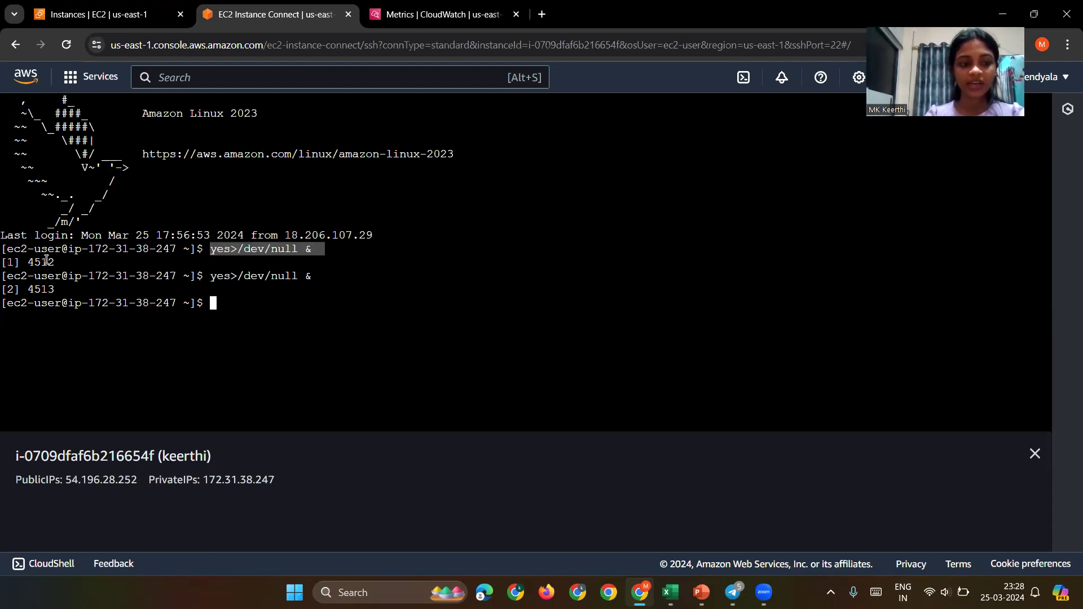
pyautogui.moveTo(34, 263); pyautogui.dragTo(55, 290)
pyautogui.click(203, 297)
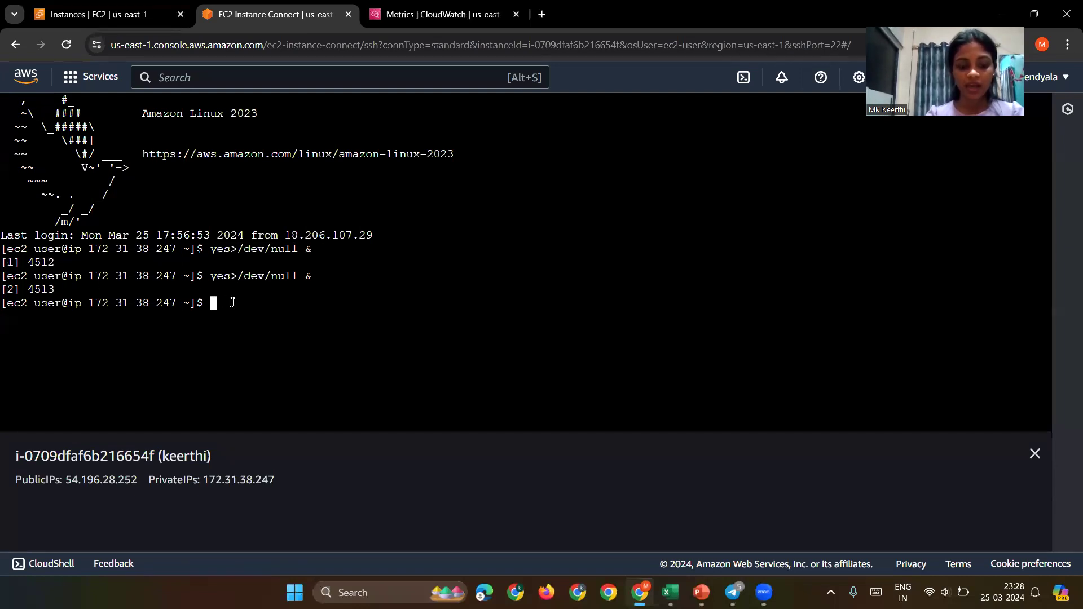
pyautogui.write('yes>/dev/null &')
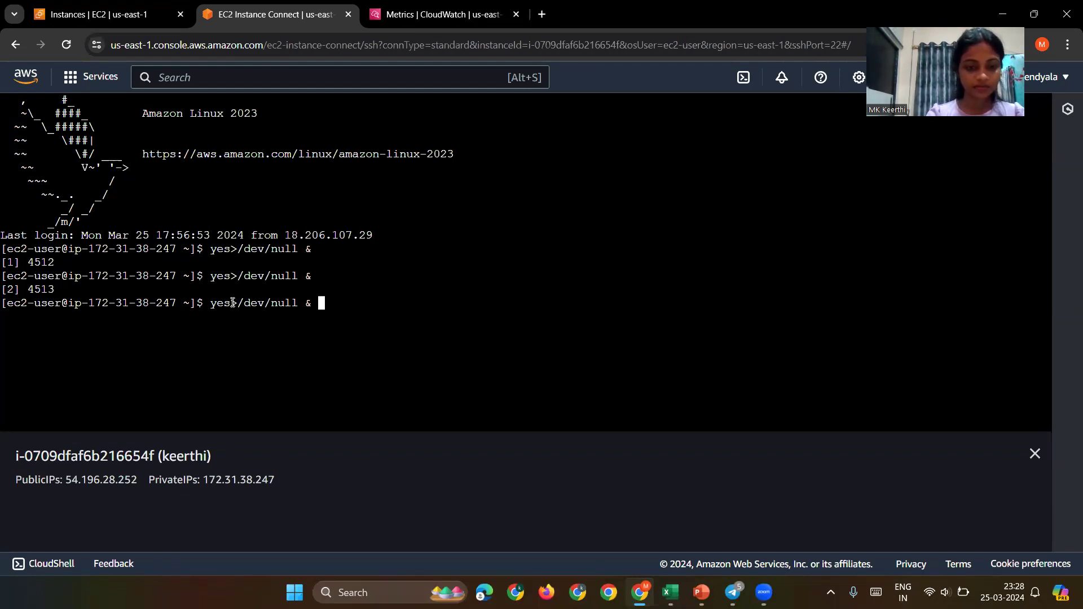
pyautogui.press('Return')
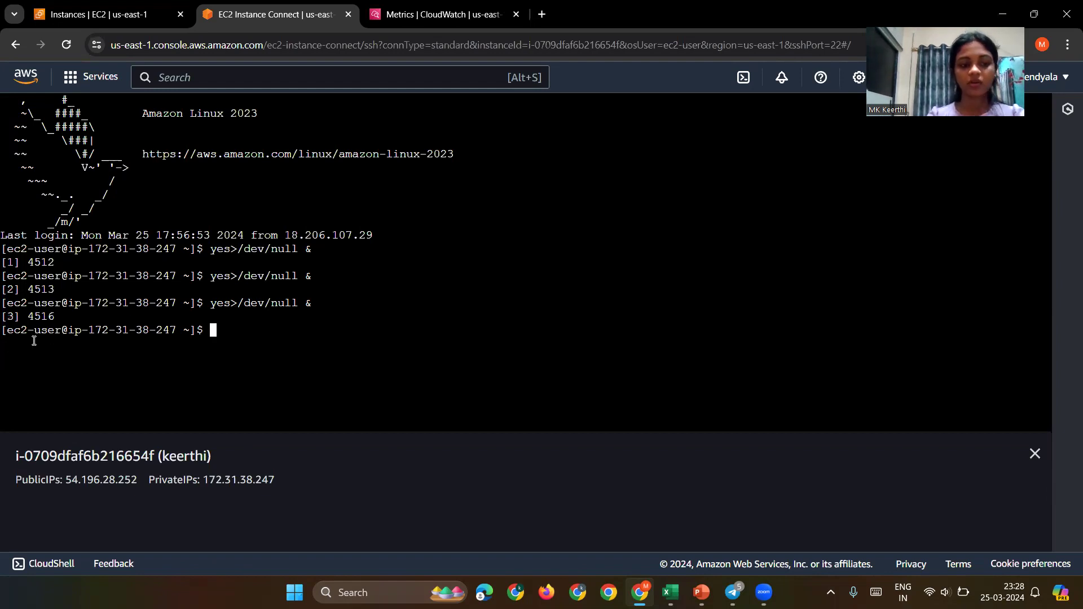
pyautogui.moveTo(45, 319); pyautogui.dragTo(68, 319)
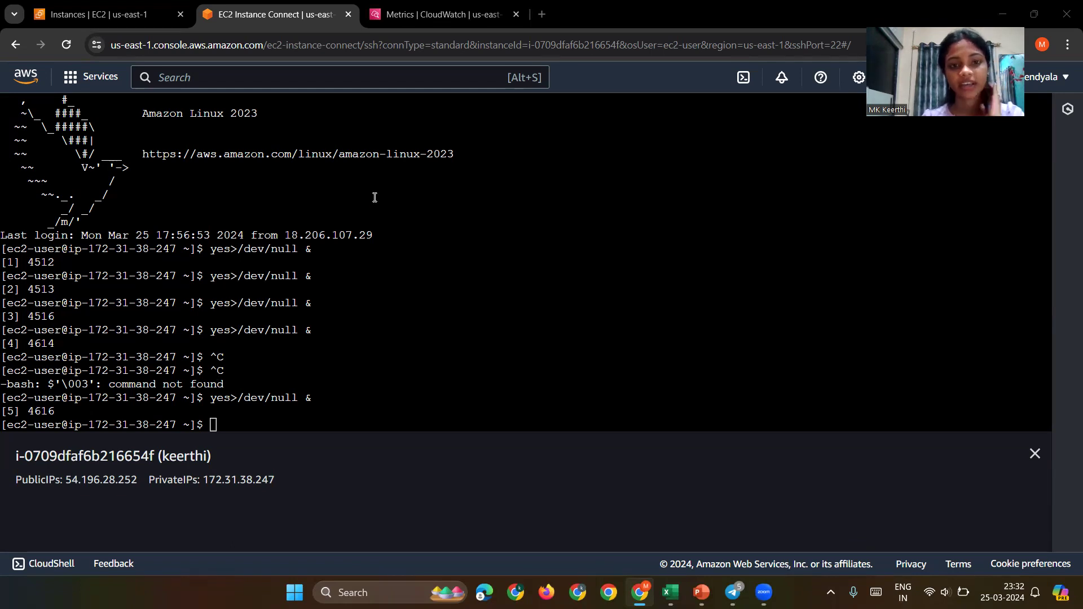
# Step: Inspect the CPUUtilization graph in CloudWatch Metrics, then return to the EC2 Instances tab
pyautogui.click(432, 14)
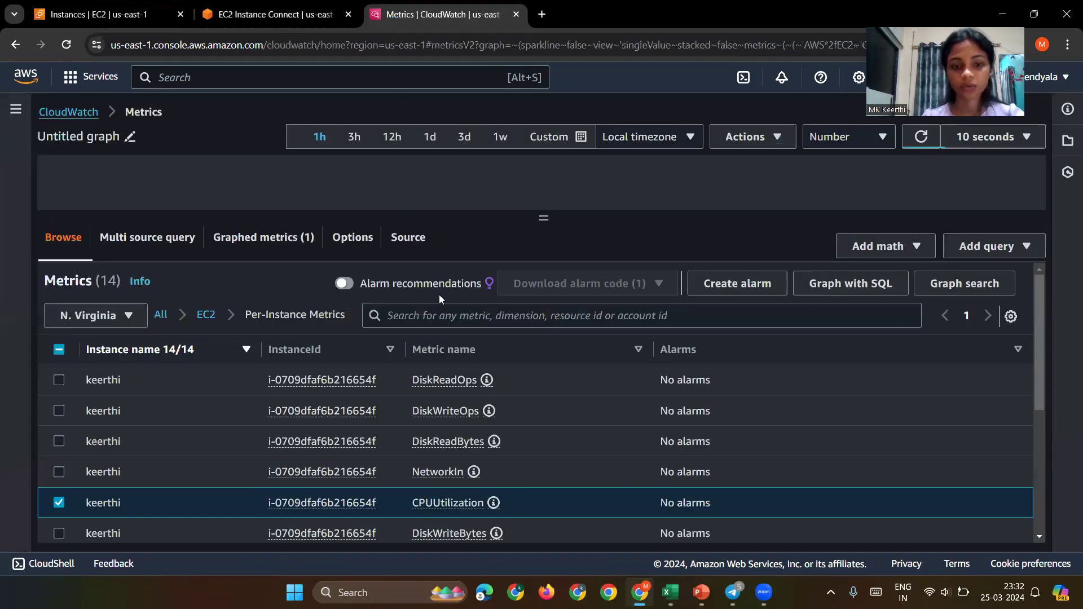
pyautogui.moveTo(546, 219); pyautogui.dragTo(563, 372)
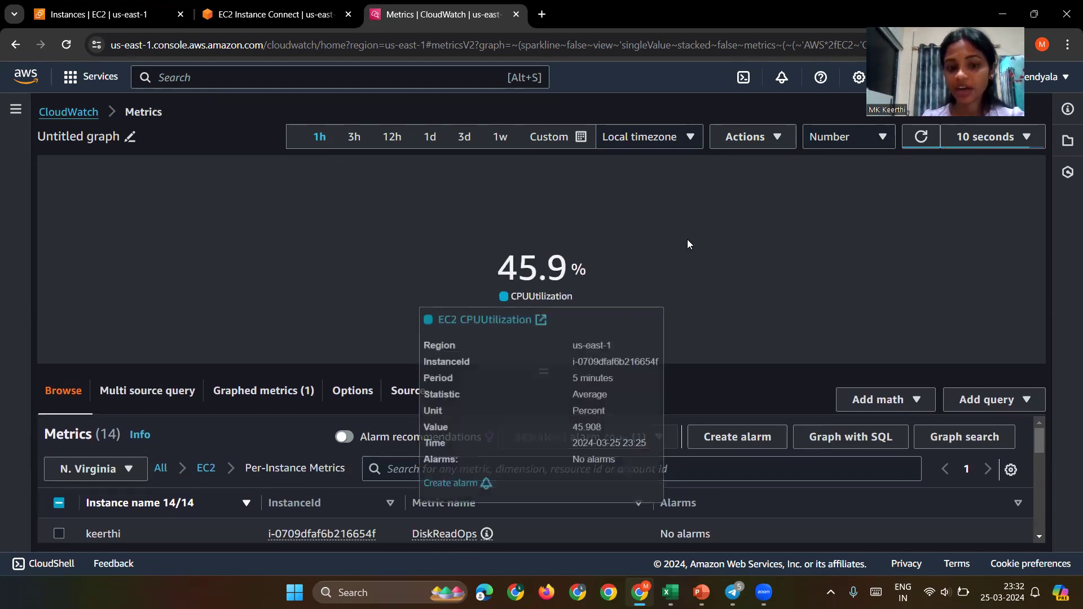
pyautogui.moveTo(615, 275)
pyautogui.mouseDown()
pyautogui.moveTo(527, 292)
pyautogui.moveTo(561, 252)
pyautogui.moveTo(595, 270)
pyautogui.mouseUp()
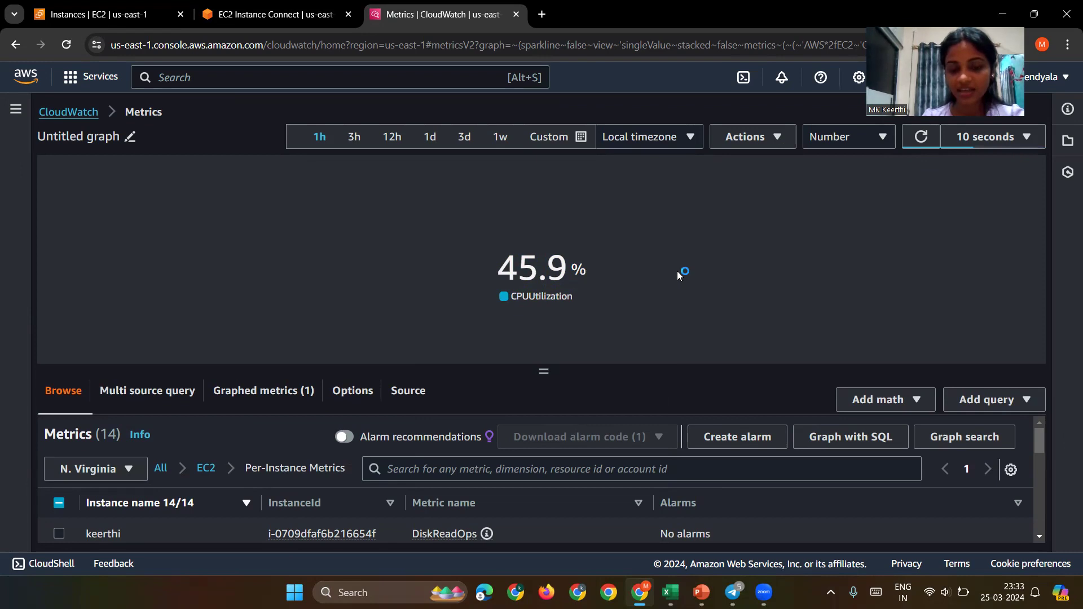
pyautogui.moveTo(578, 301)
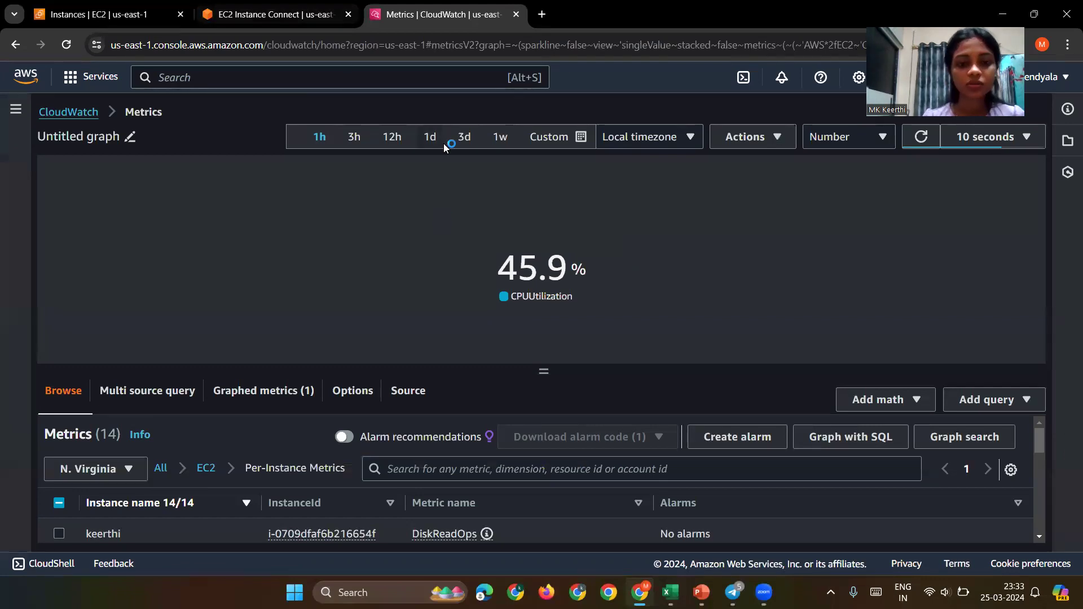
pyautogui.click(118, 9)
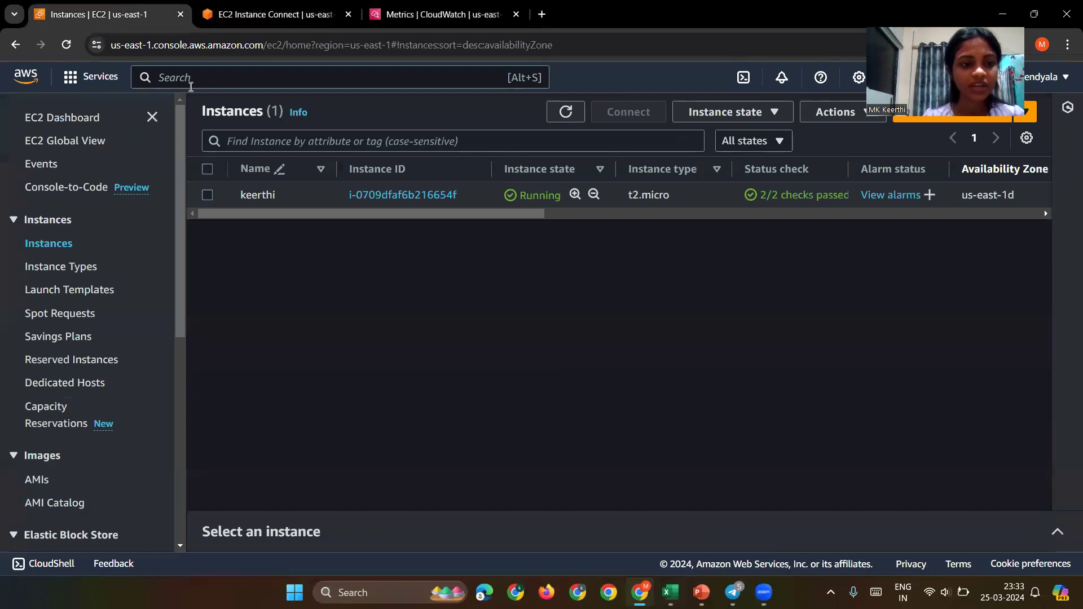
pyautogui.click(221, 79)
# Step: Search the console for 'sns' and open the Simple Notification Service home page
pyautogui.write('sns')
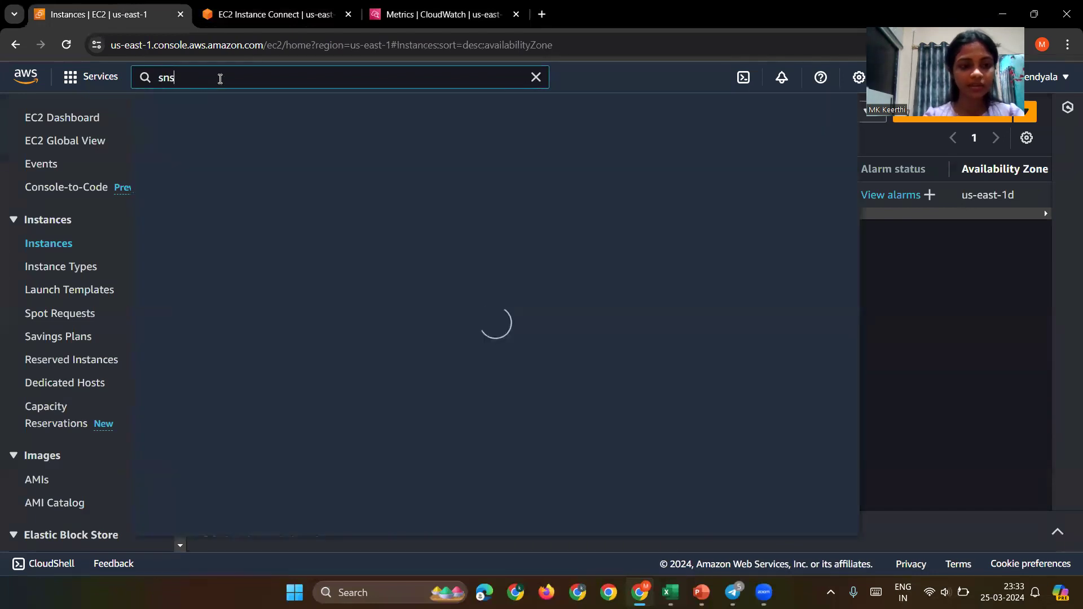
pyautogui.click(427, 205)
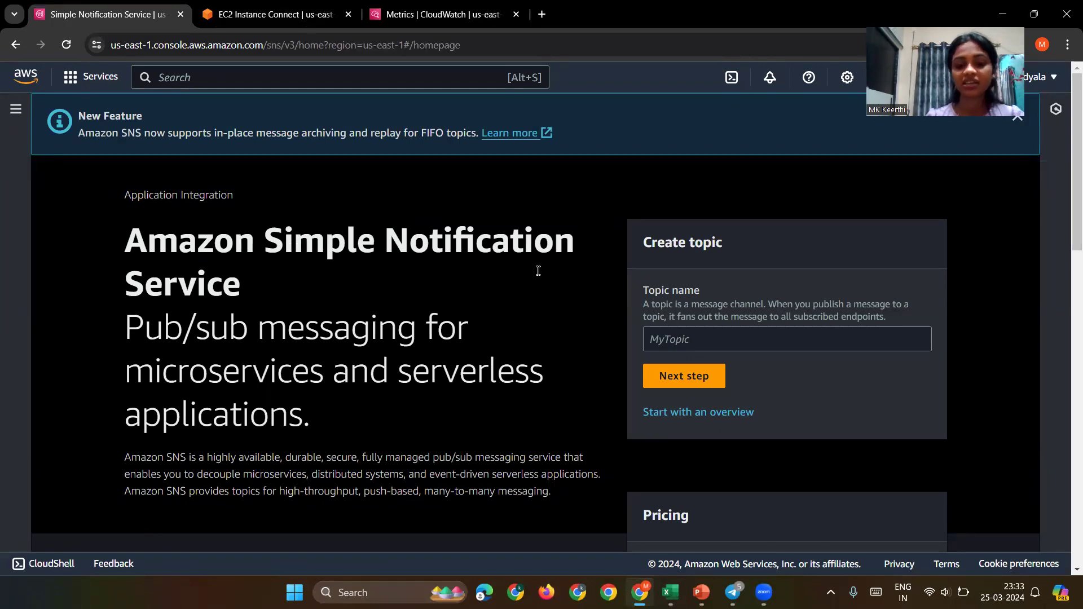
pyautogui.scroll(-1, 658, 446)
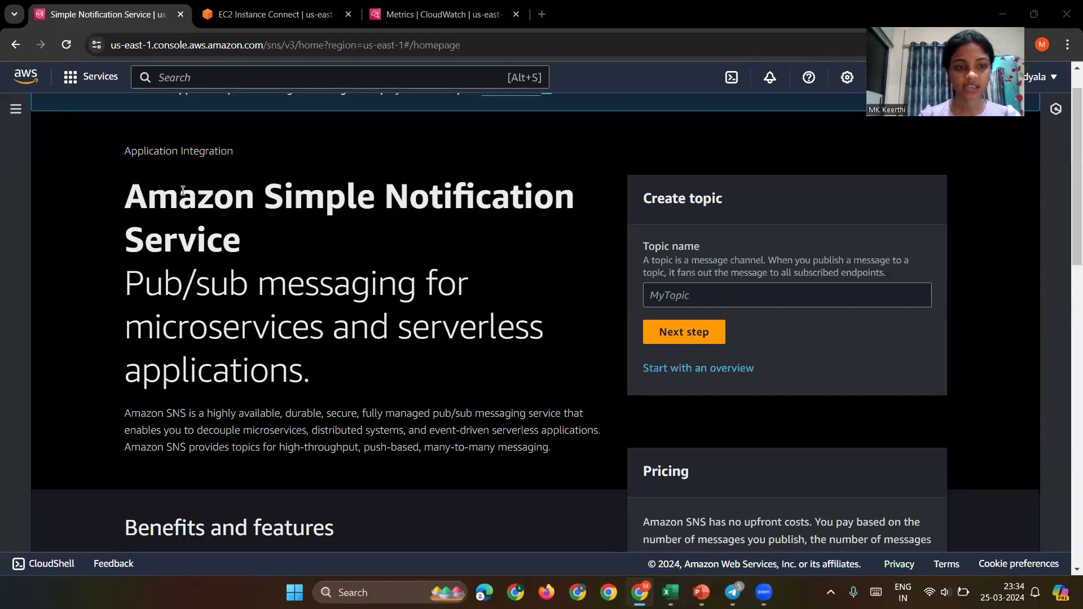
pyautogui.scroll(1, 183, 191)
# Step: Enter 'demo' as the topic name and create it as a Standard topic with default settings
pyautogui.click(682, 339)
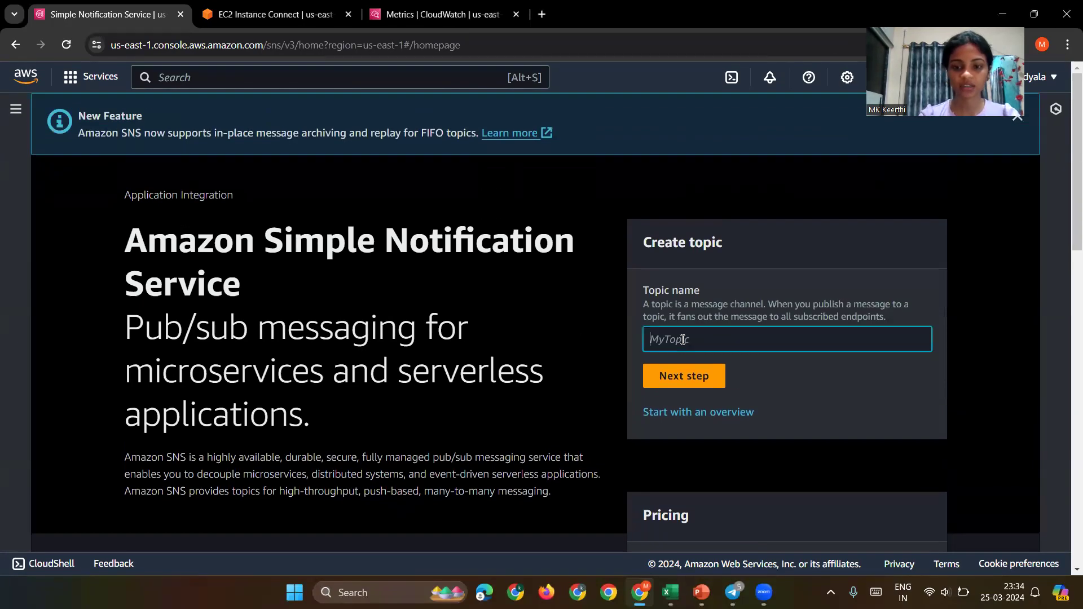
pyautogui.write('demo')
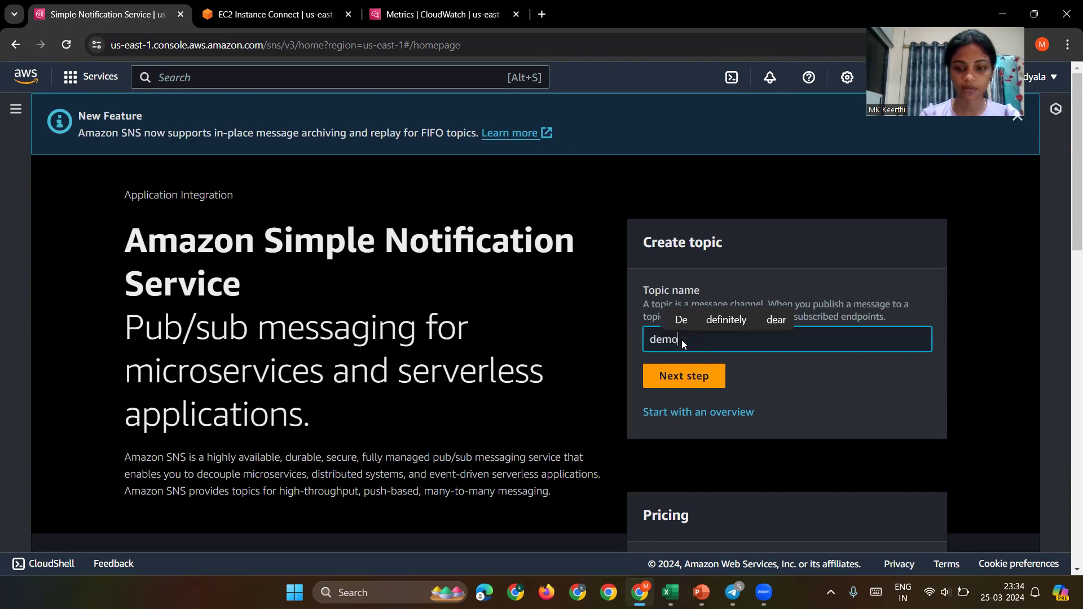
pyautogui.click(688, 376)
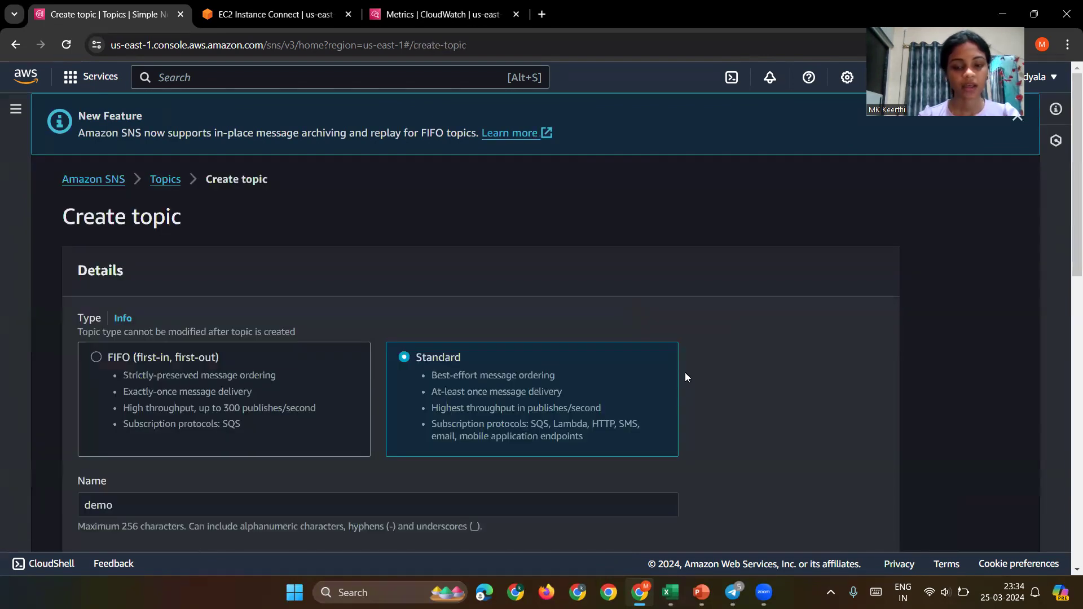
pyautogui.scroll(-5, 399, 401)
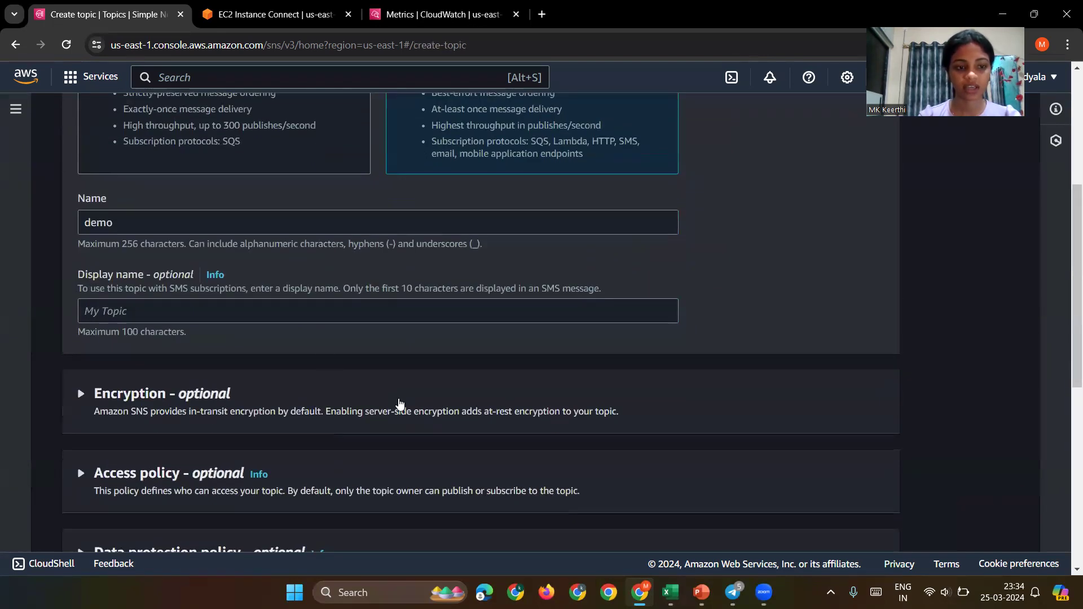
pyautogui.scroll(-2, 126, 223)
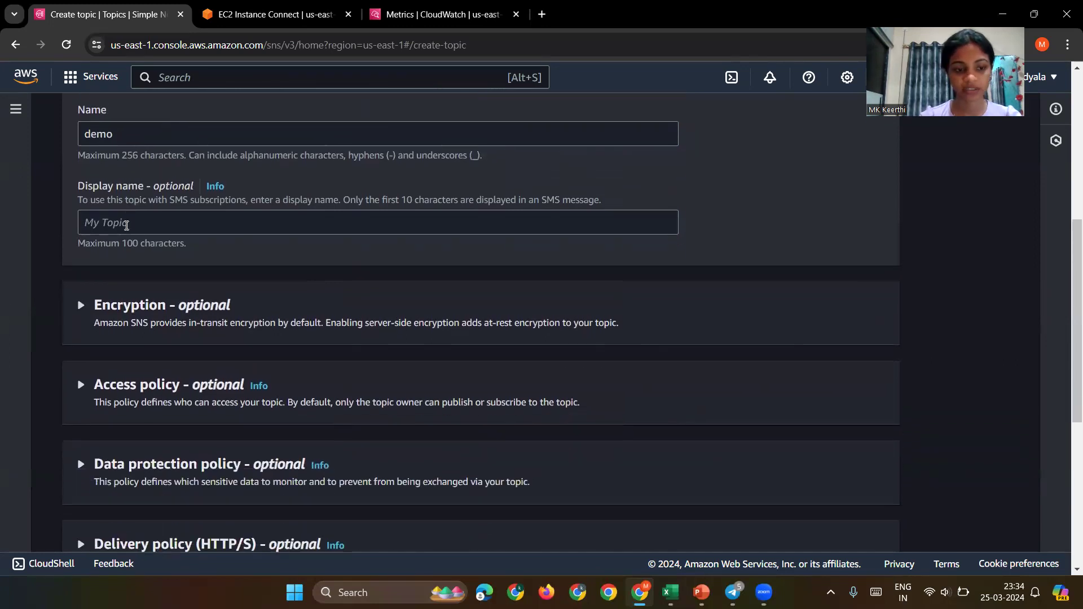
pyautogui.scroll(-6, 363, 404)
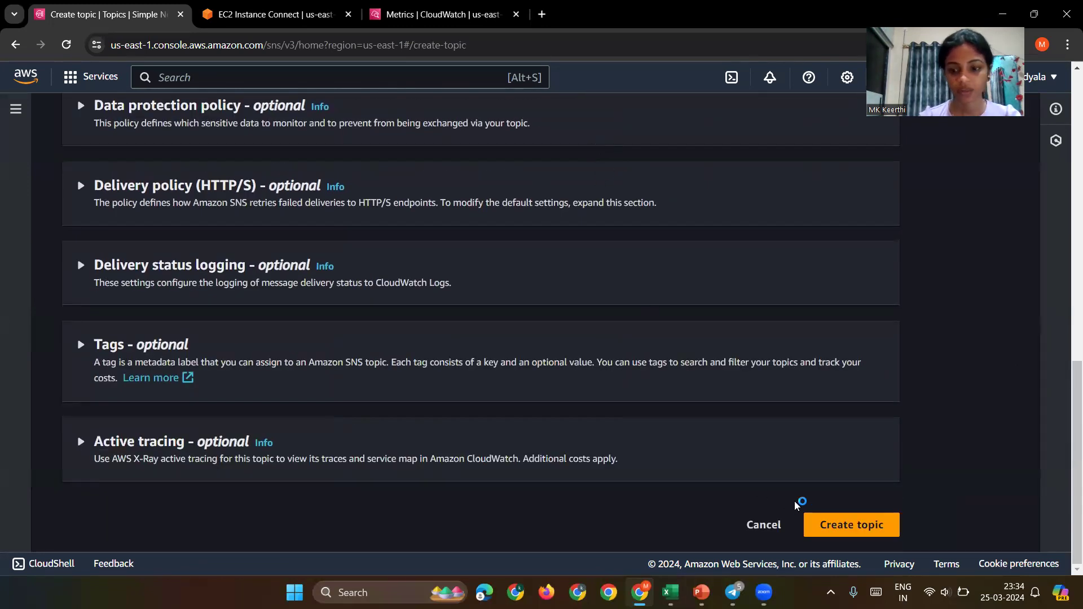
pyautogui.click(828, 519)
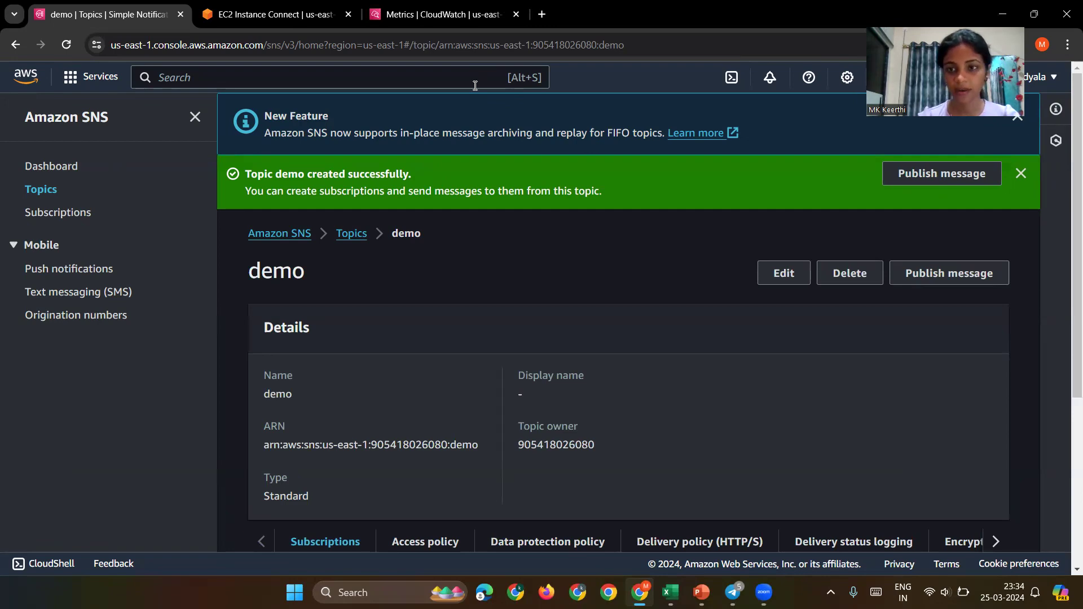
# Step: Go from the demo topic's details to the Topics list, then to Subscriptions
pyautogui.click(350, 234)
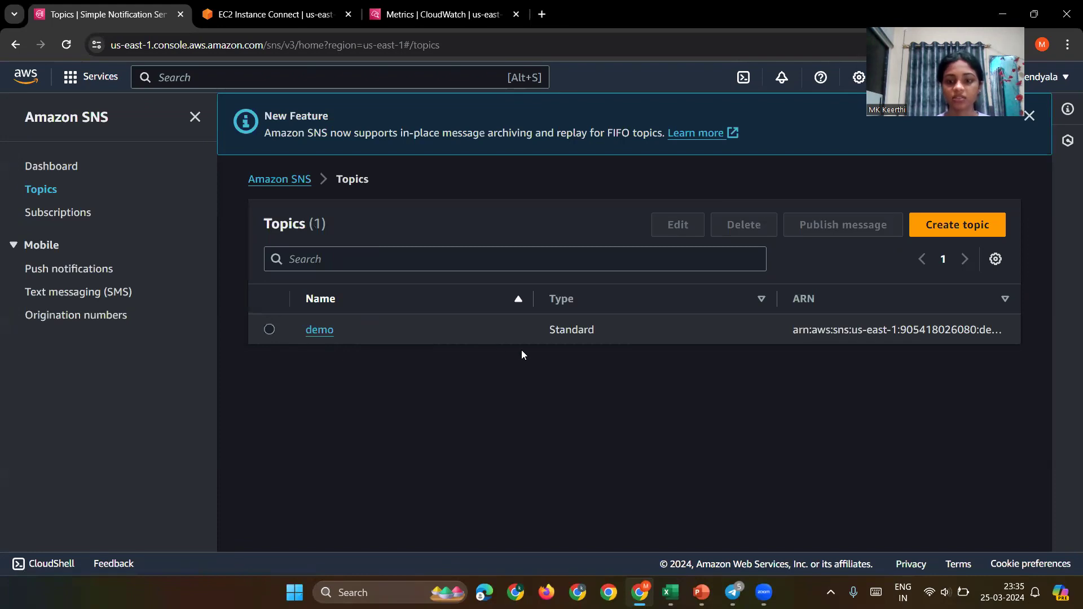
pyautogui.click(37, 212)
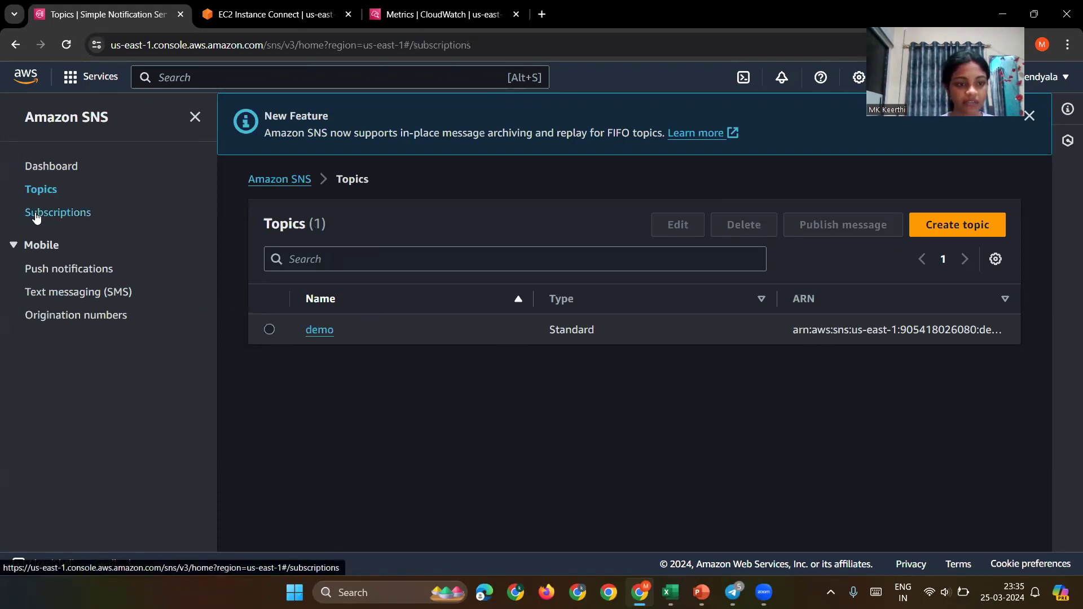
# Step: Start a new subscription for the demo topic's ARN using the Email protocol
pyautogui.click(614, 370)
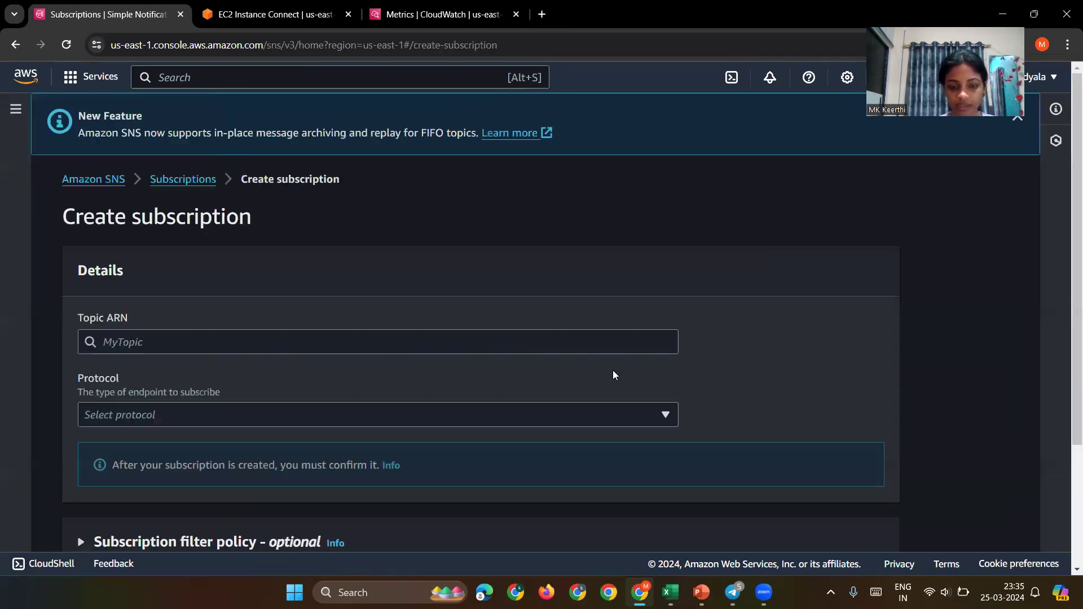
pyautogui.click(492, 333)
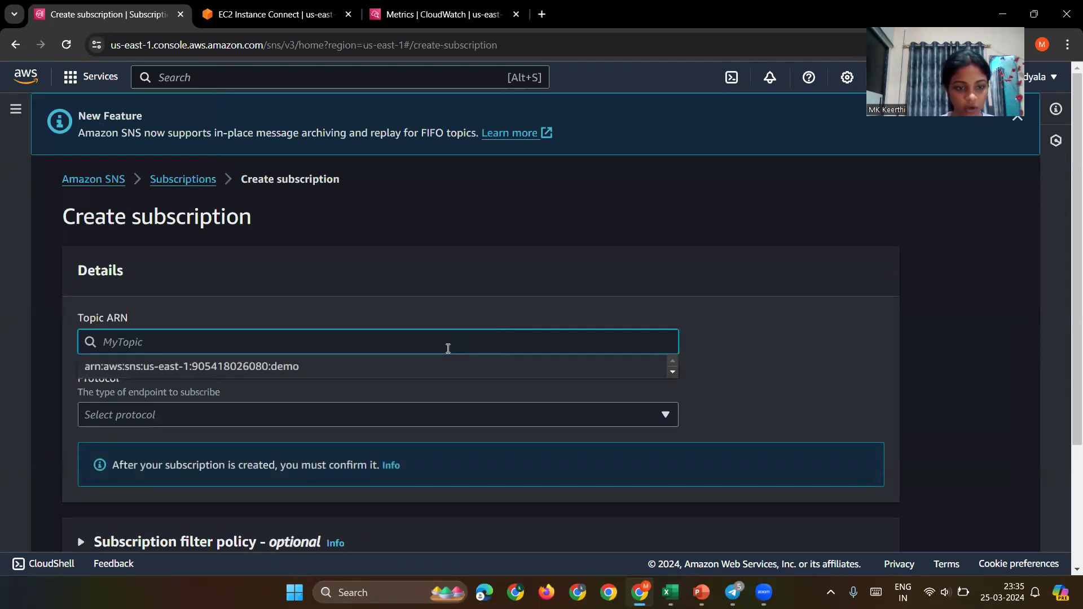
pyautogui.click(424, 366)
pyautogui.scroll(-3, 424, 377)
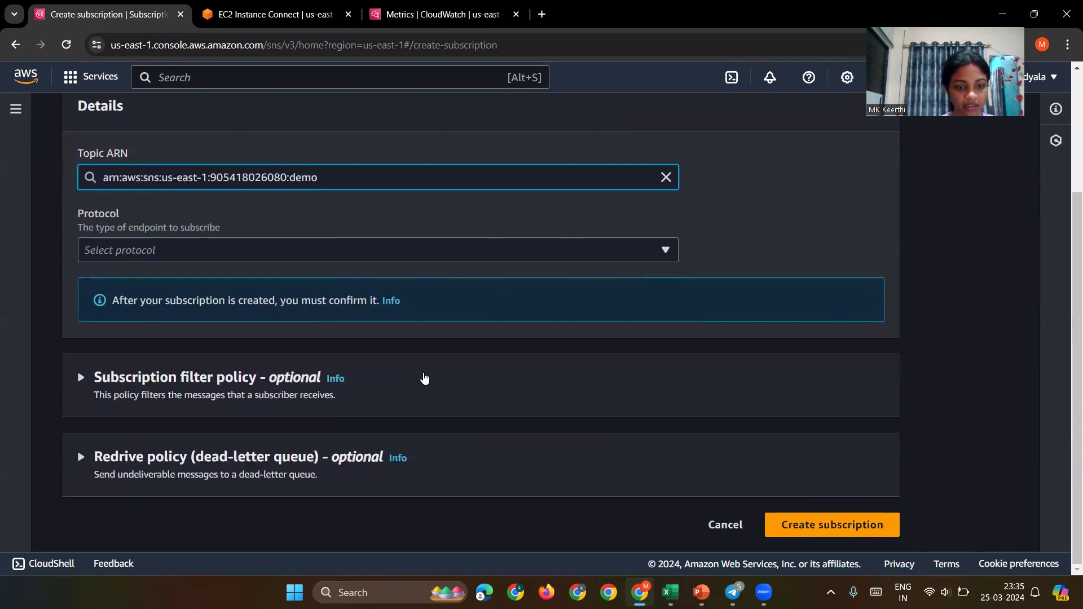
pyautogui.click(461, 246)
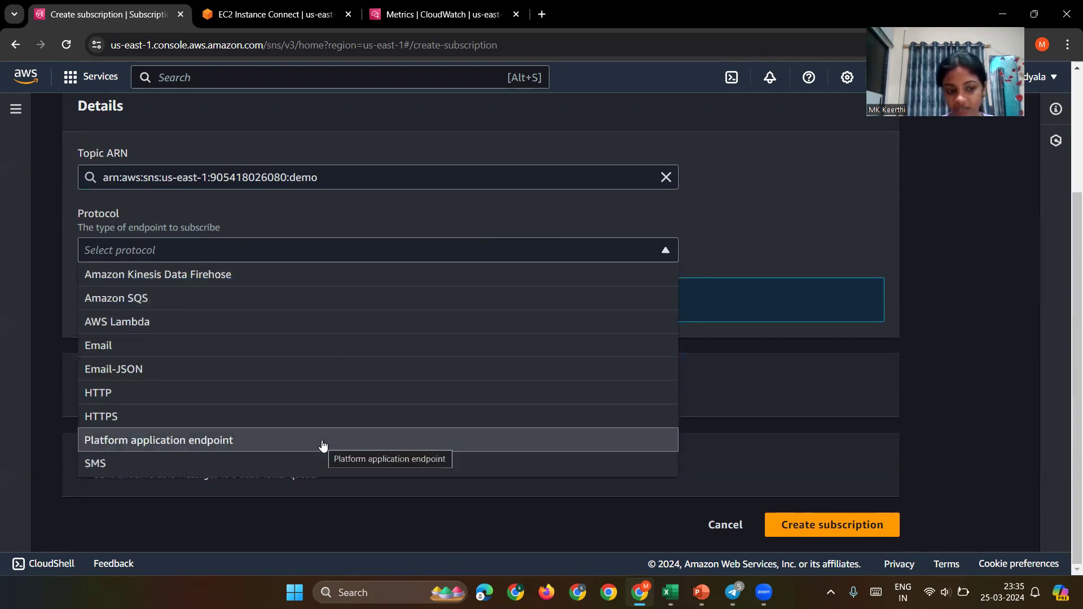
pyautogui.click(200, 351)
# Step: Enter the subscriber's email address as the endpoint and create the subscription
pyautogui.click(235, 329)
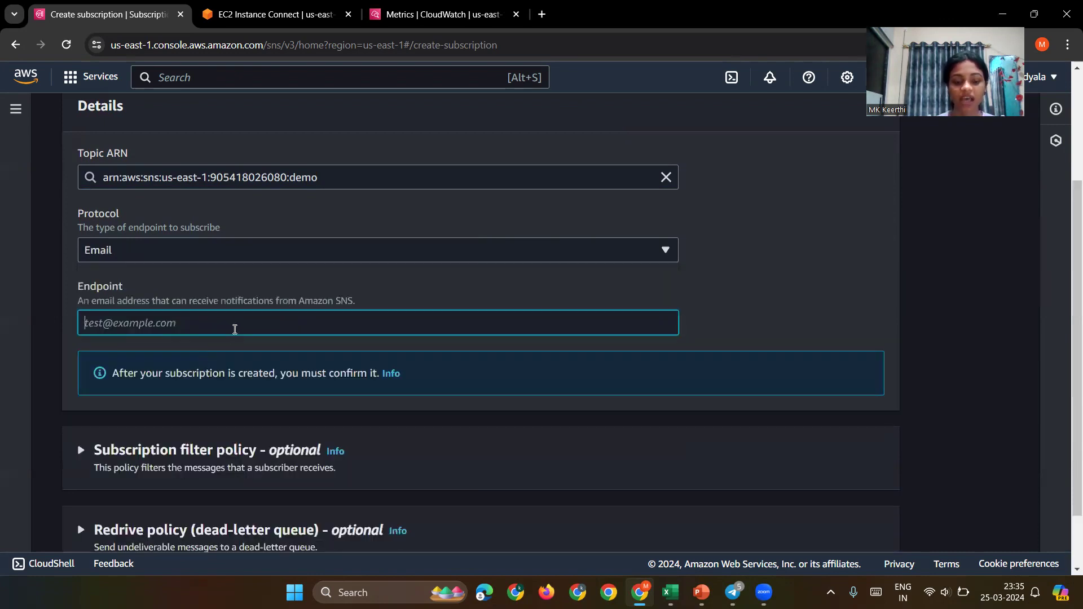
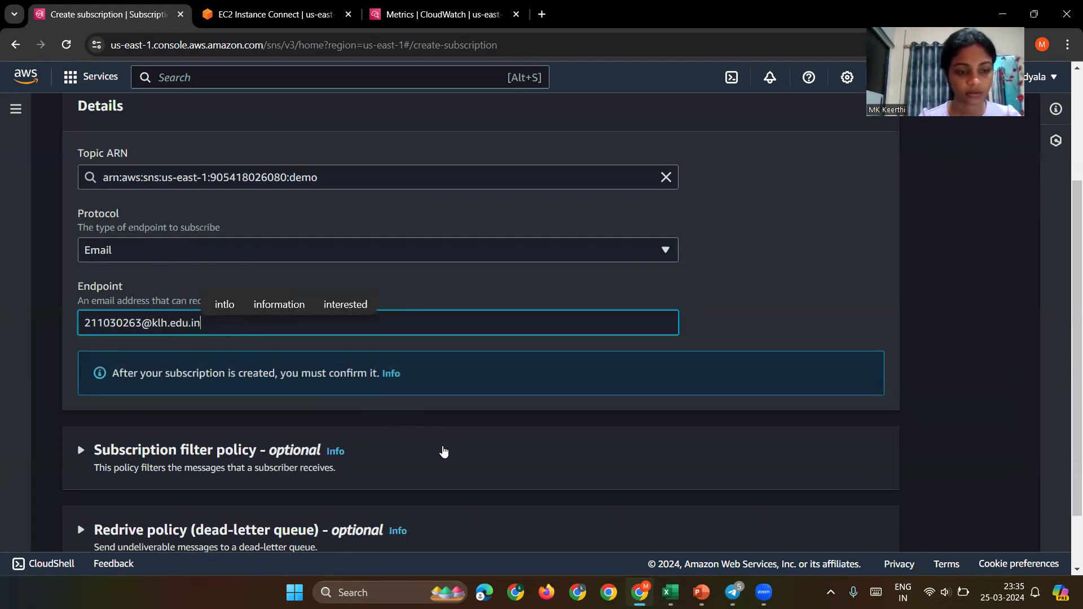
pyautogui.click(101, 323)
pyautogui.write('0')
pyautogui.scroll(-2, 189, 382)
pyautogui.click(786, 527)
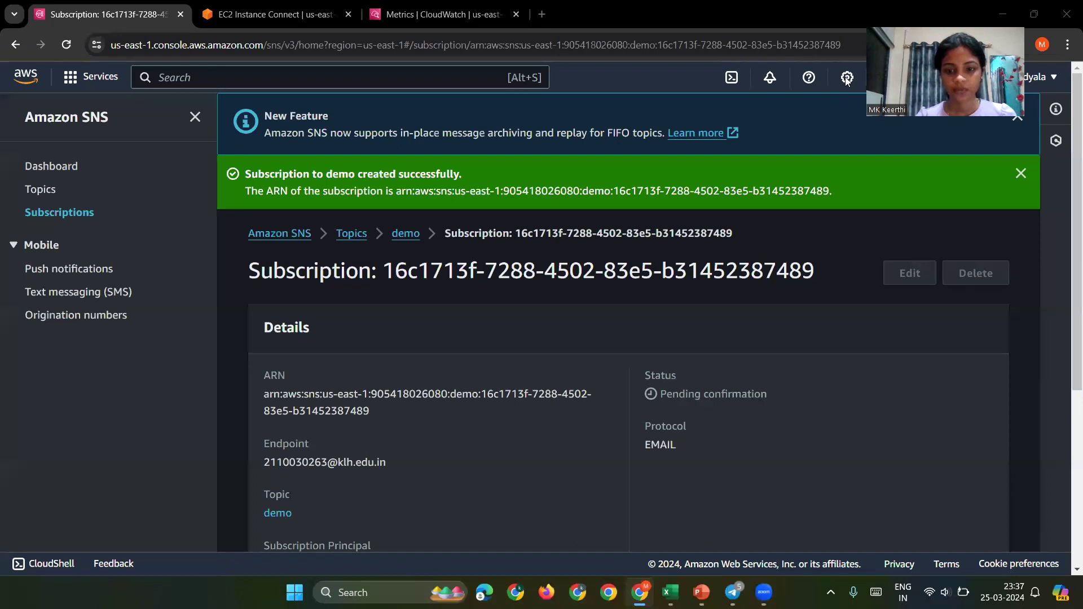
pyautogui.scroll(-1, 638, 398)
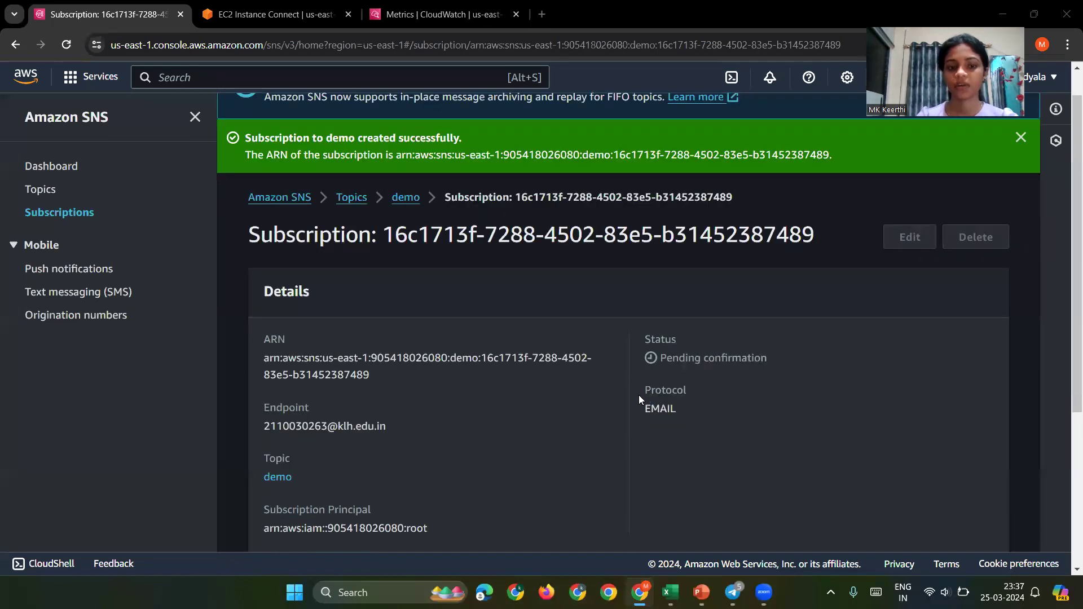
pyautogui.scroll(-1, 640, 399)
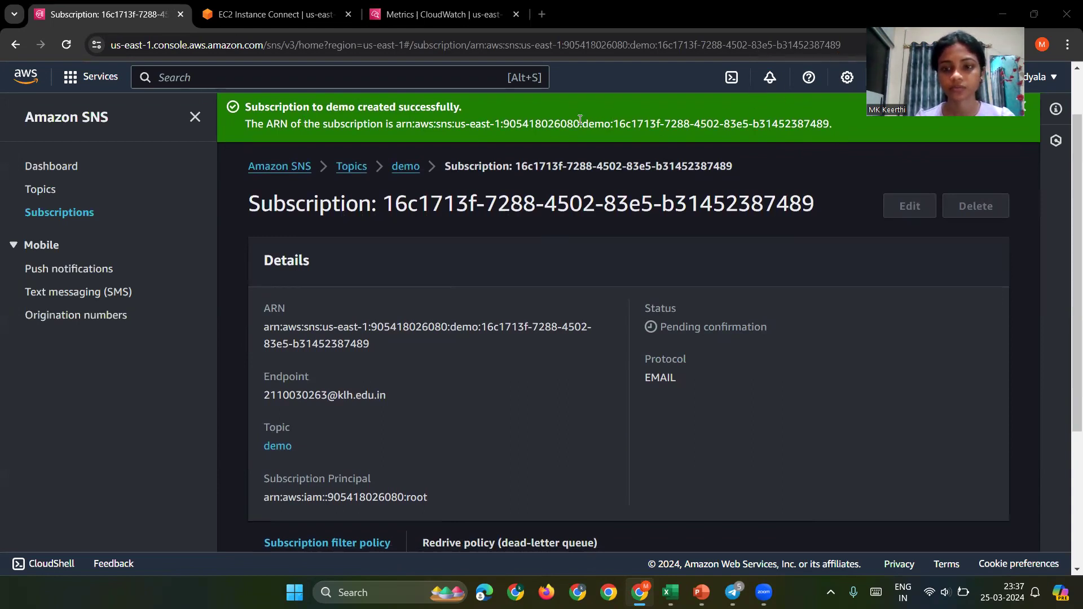
# Step: Open Gmail in a new tab and confirm the demo subscription from the AWS notification email
pyautogui.click(541, 18)
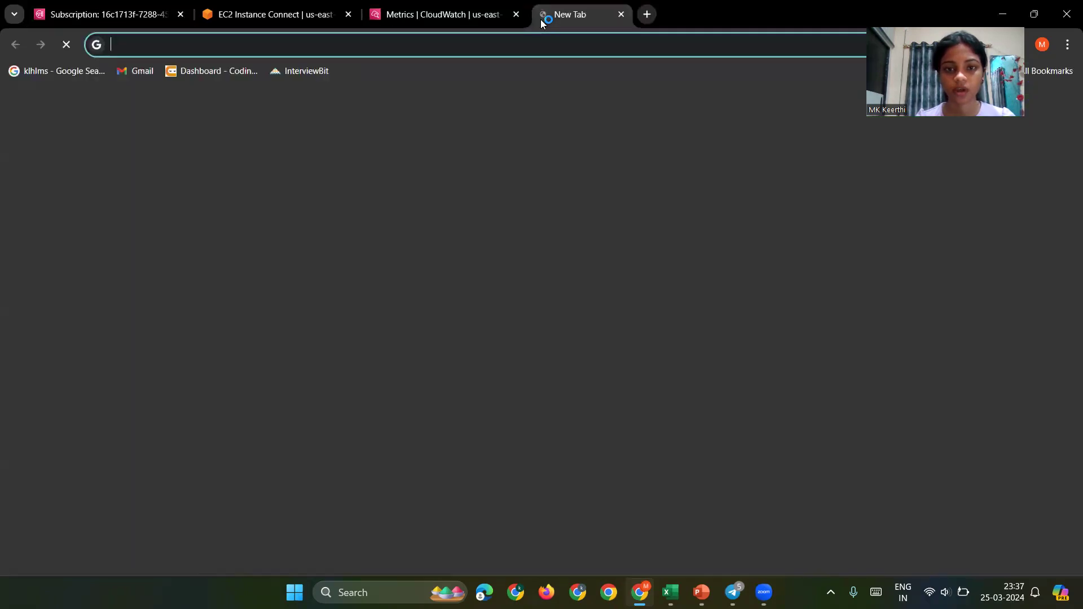
pyautogui.click(133, 72)
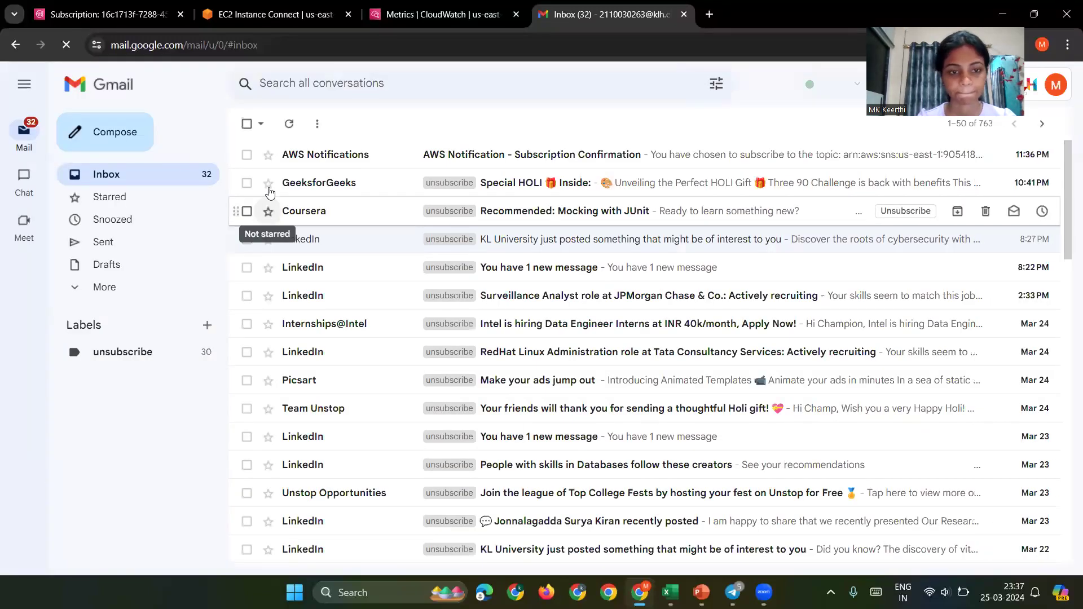
pyautogui.click(308, 154)
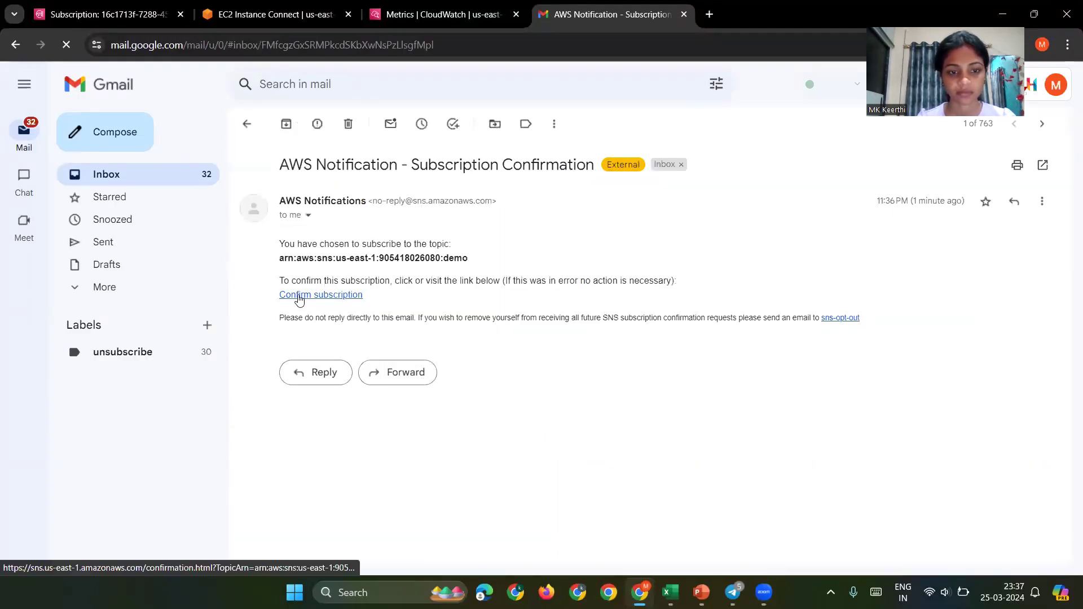
pyautogui.click(299, 295)
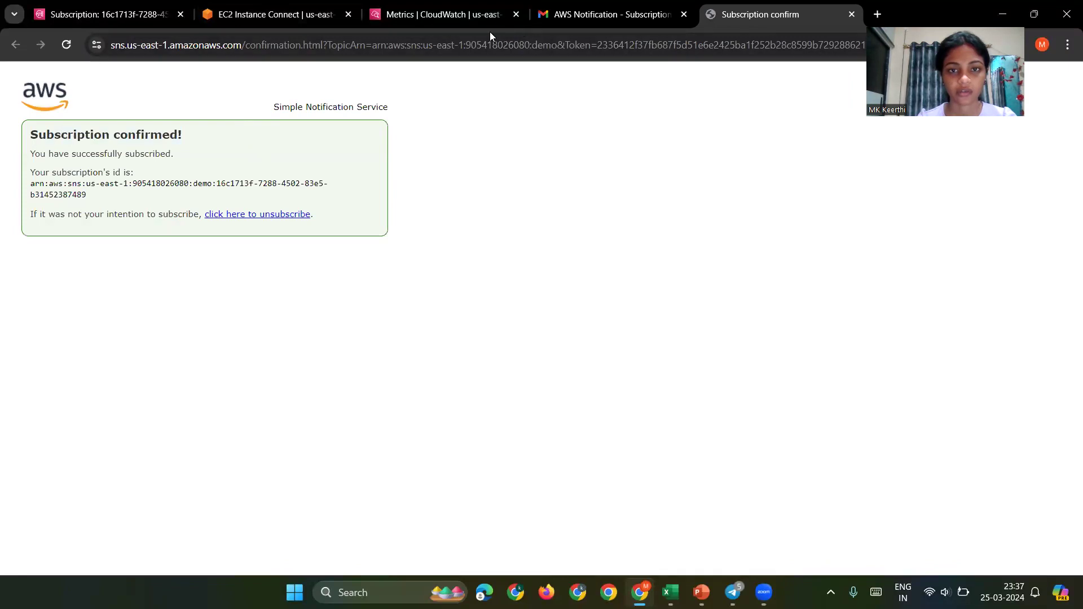
# Step: Check the CloudWatch CPUUtilization tab, then return to SNS and open the Subscriptions list
pyautogui.click(455, 23)
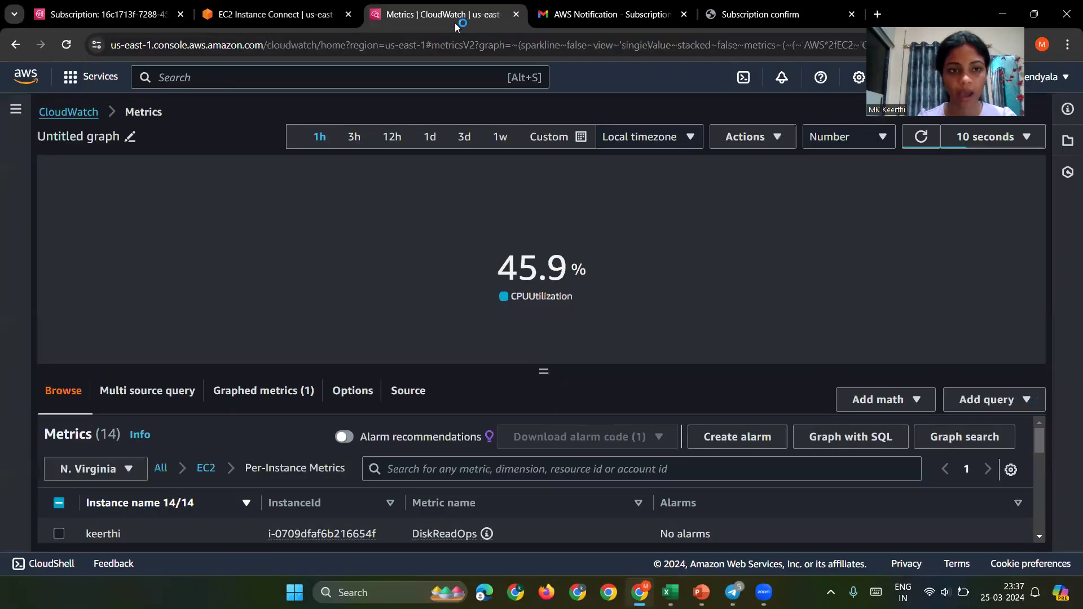
pyautogui.click(613, 23)
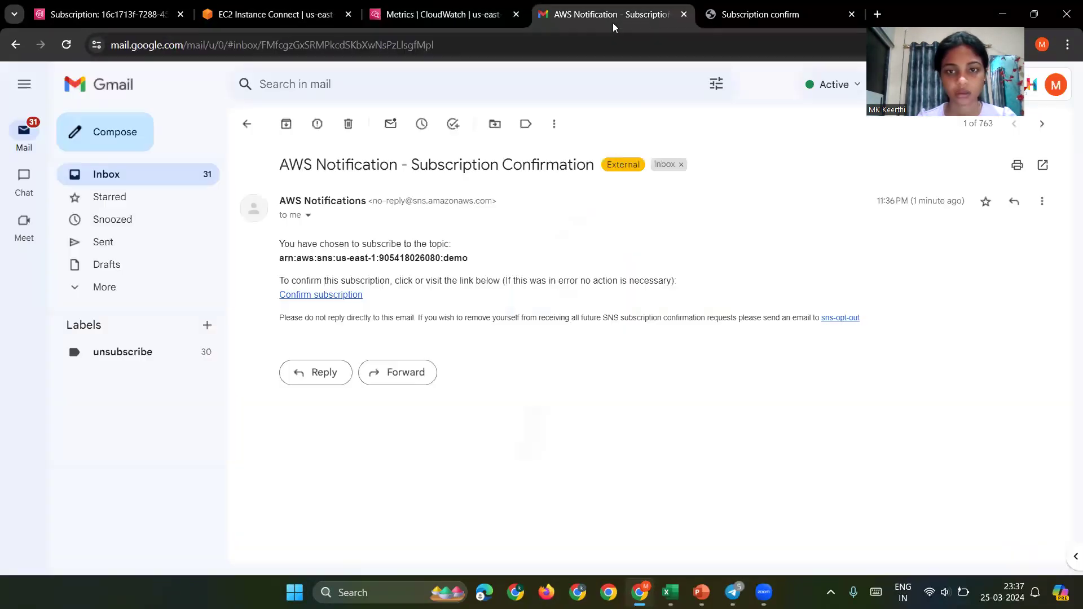
pyautogui.click(273, 20)
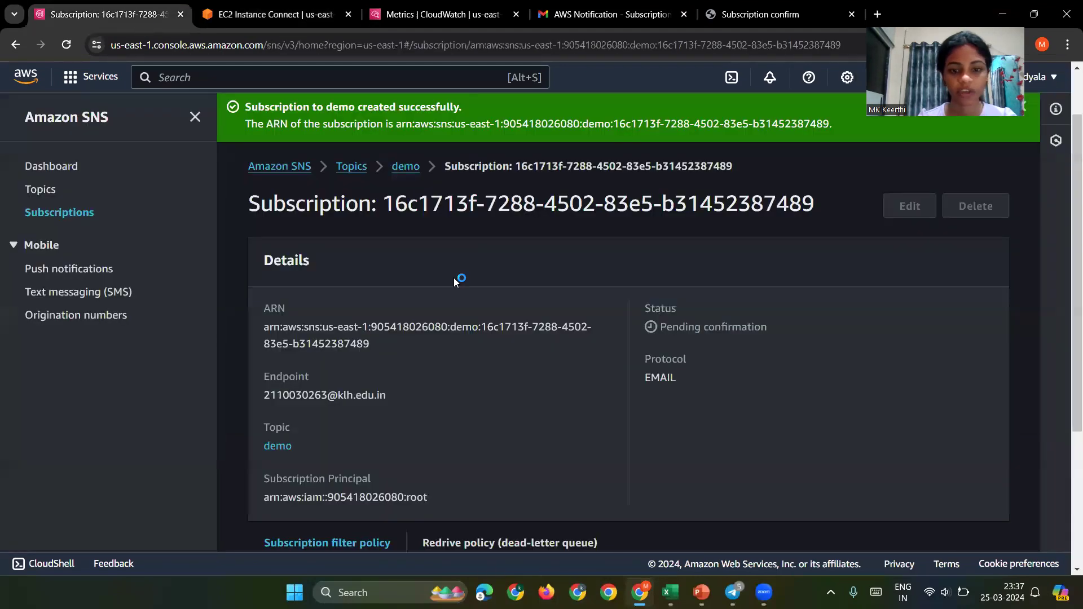
pyautogui.click(358, 166)
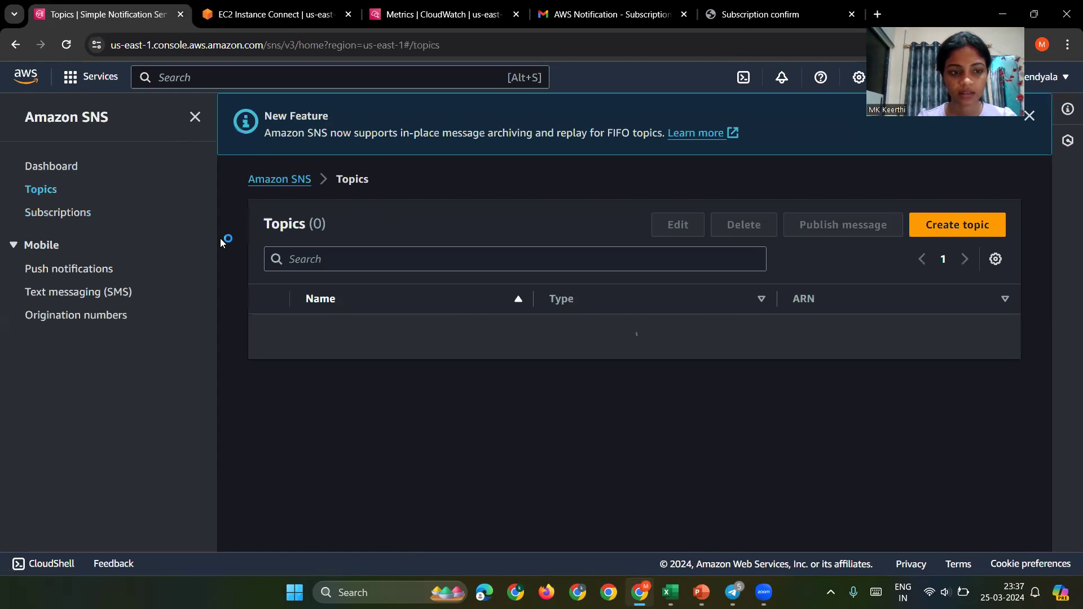
pyautogui.click(37, 214)
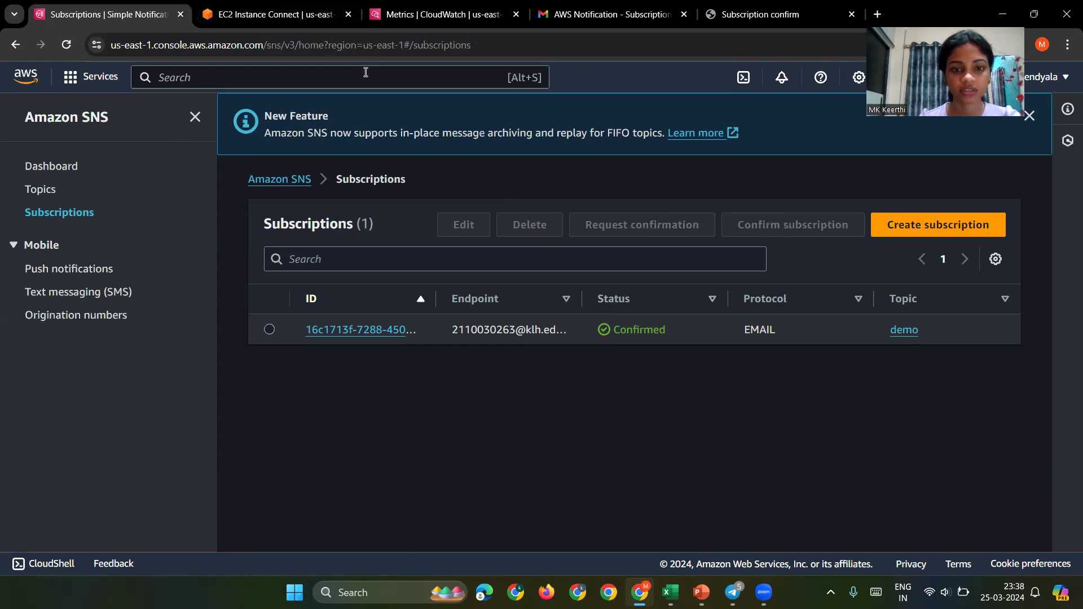
# Step: Return to the instance's terminal tab and open the AWS service search field
pyautogui.click(281, 17)
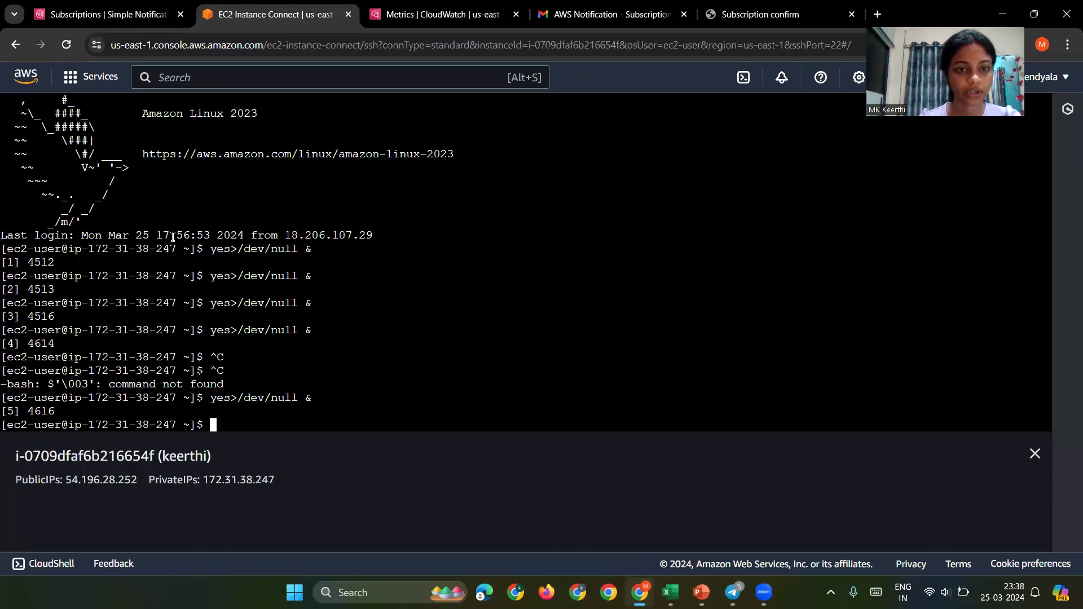
pyautogui.click(165, 84)
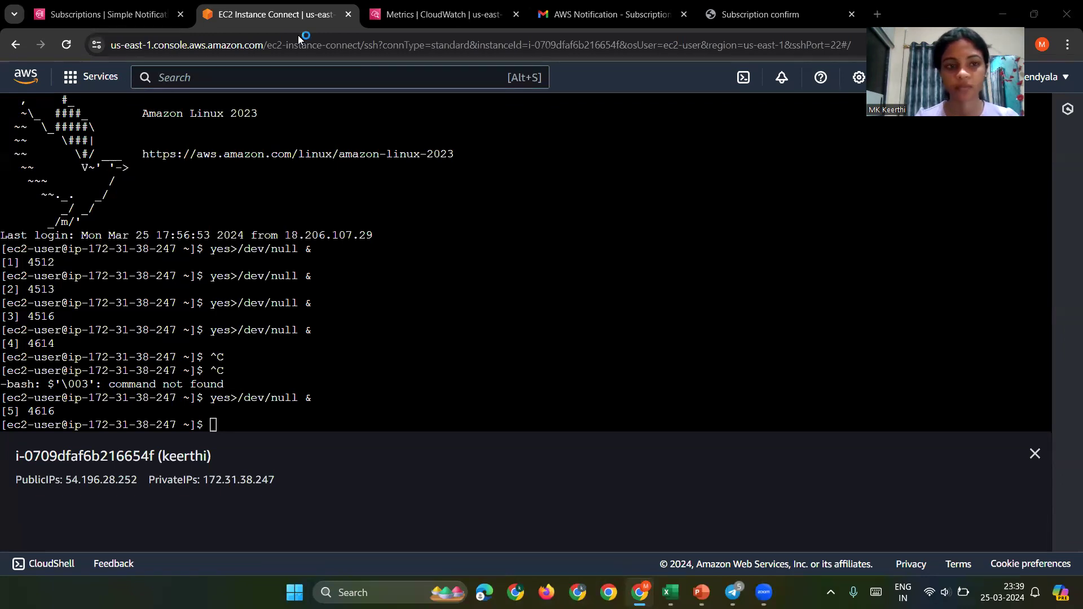
pyautogui.click(259, 72)
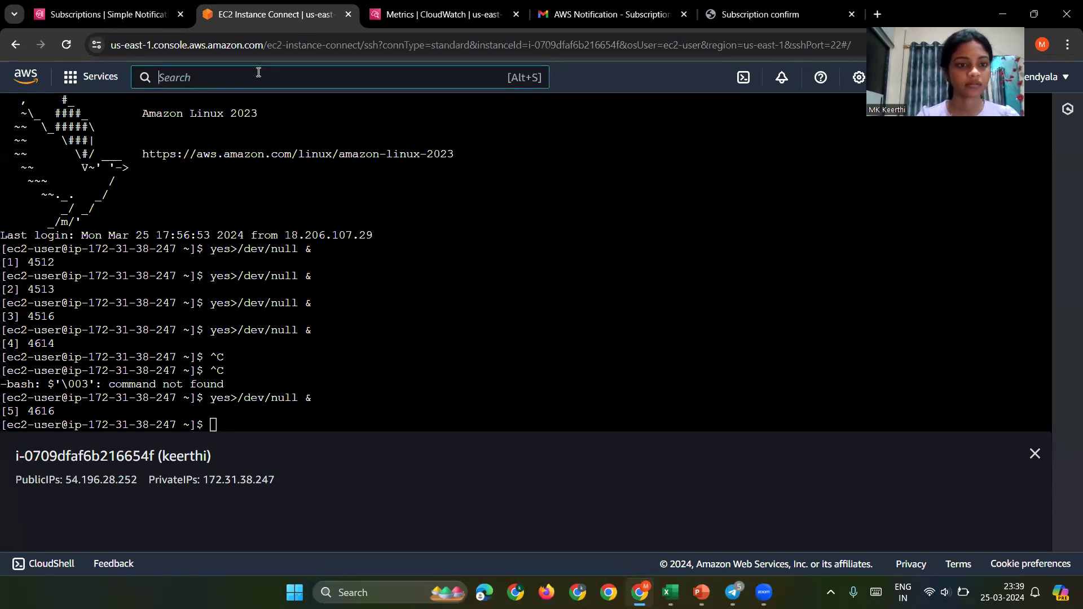
# Step: Search 'ec2', open Instances, and terminate the t2.micro instance
pyautogui.write('ec2')
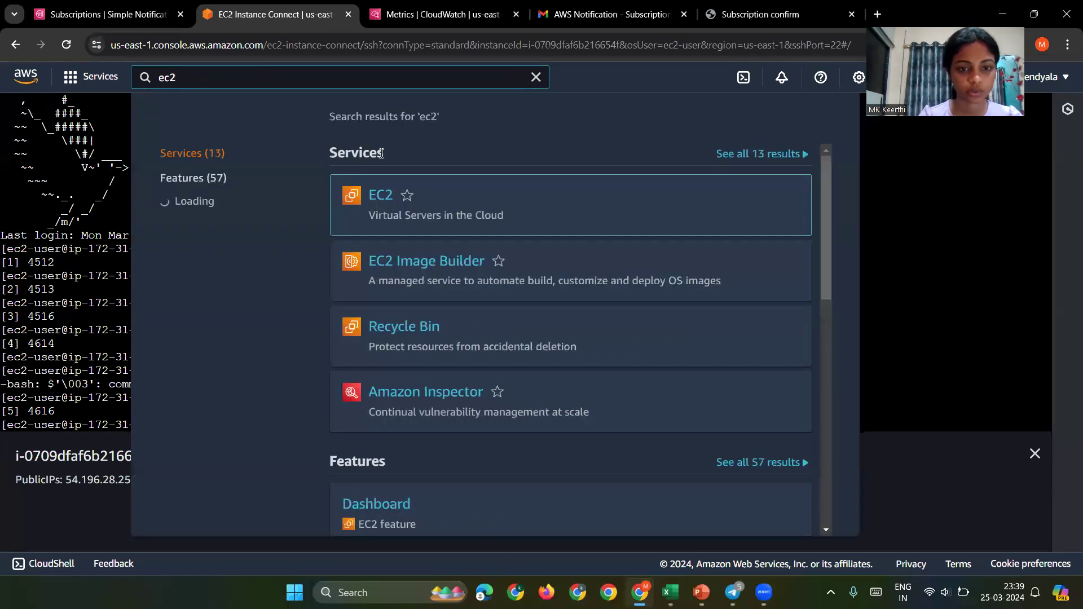
pyautogui.click(379, 196)
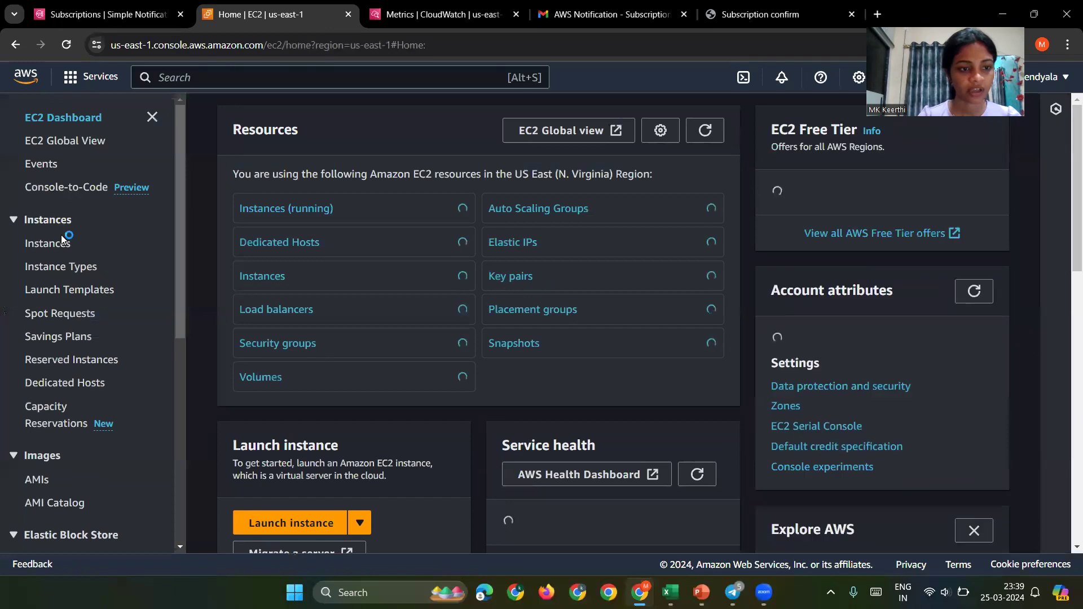
pyautogui.click(62, 244)
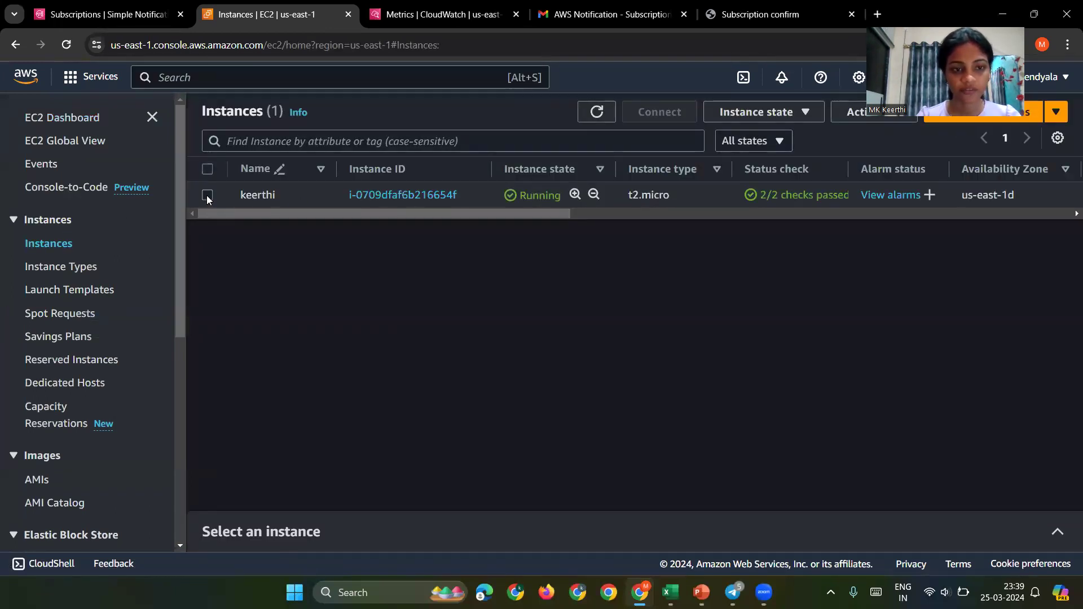
pyautogui.click(208, 196)
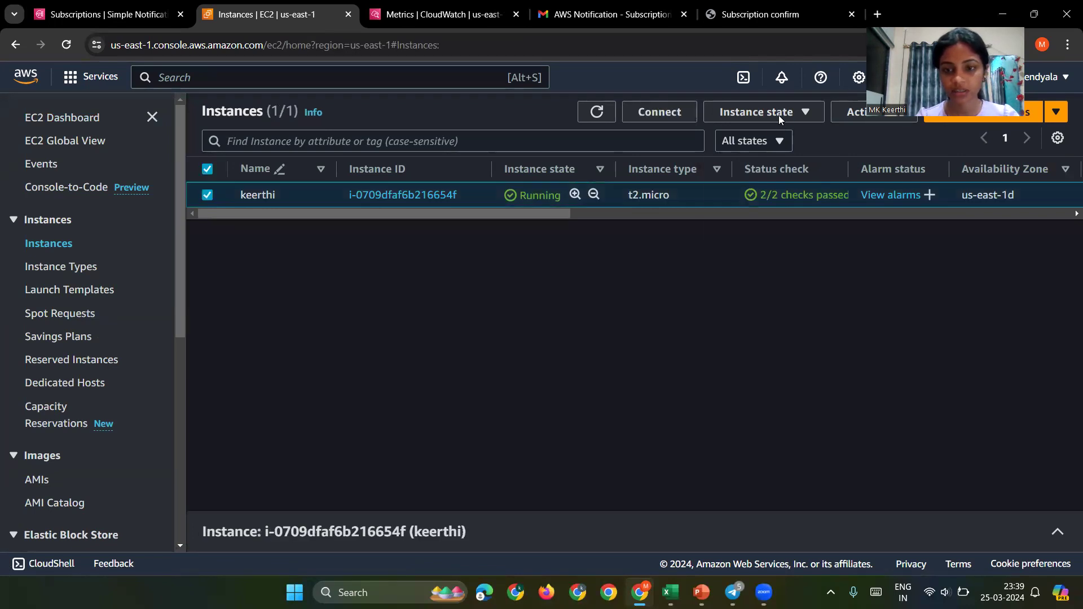
pyautogui.click(779, 116)
pyautogui.click(762, 228)
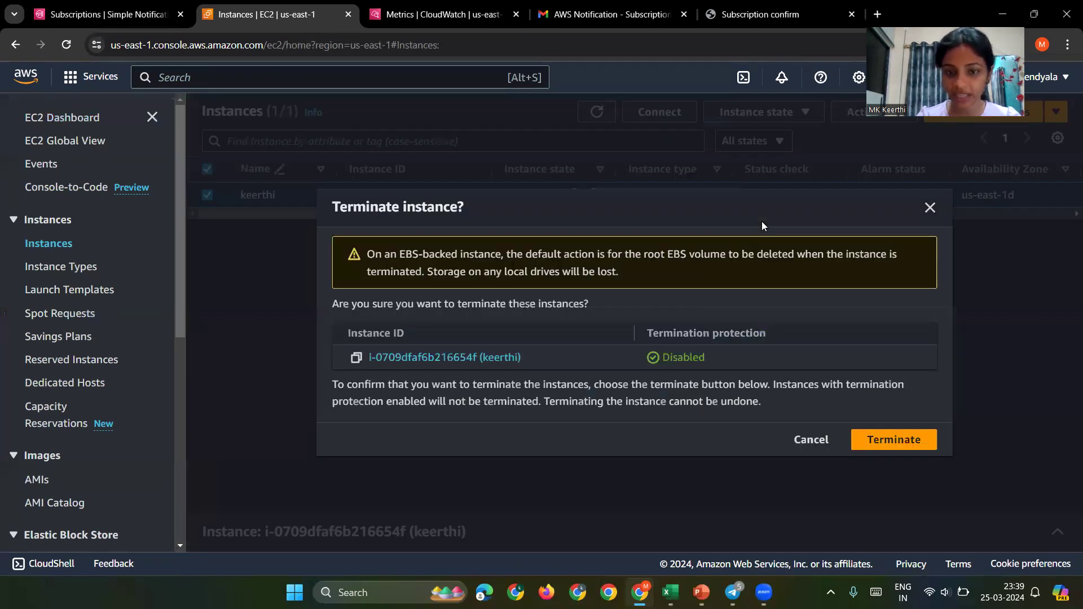
pyautogui.click(882, 447)
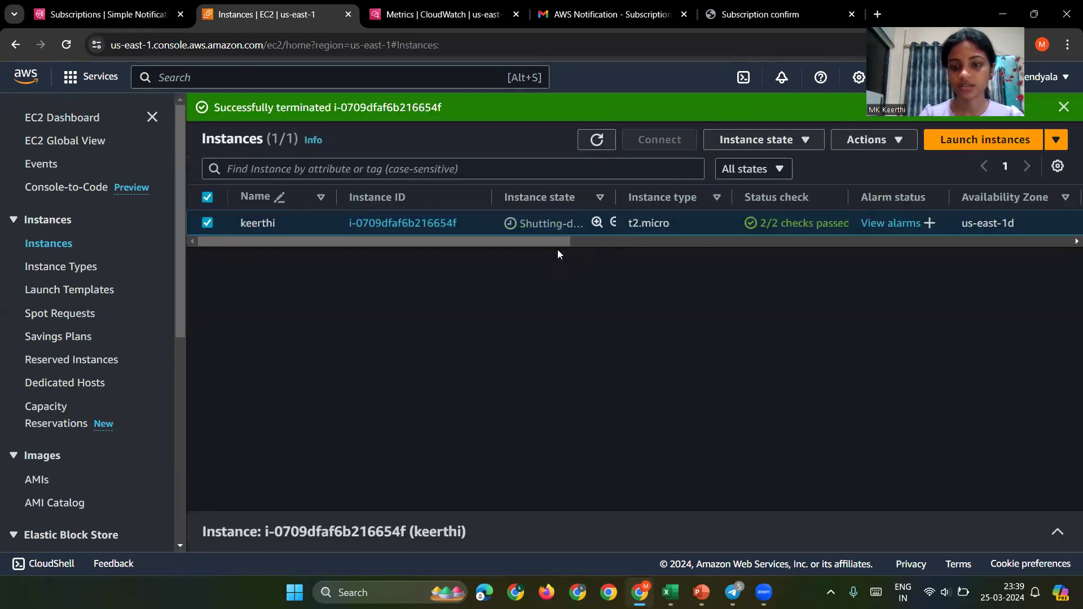
# Step: Refresh the Instances list until the t2.micro instance shows Terminated
pyautogui.click(601, 136)
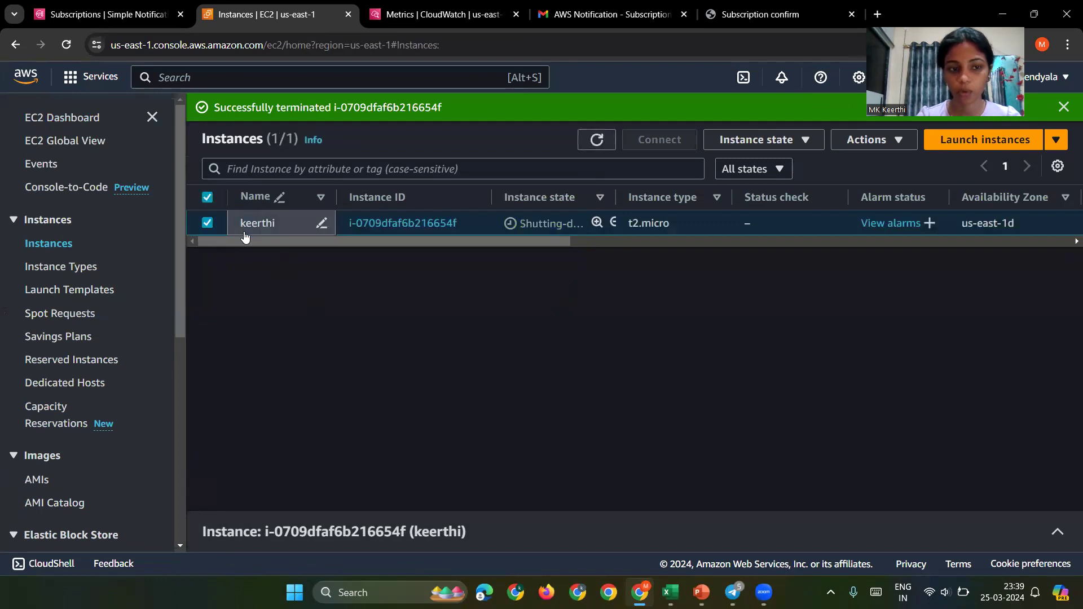
pyautogui.click(207, 224)
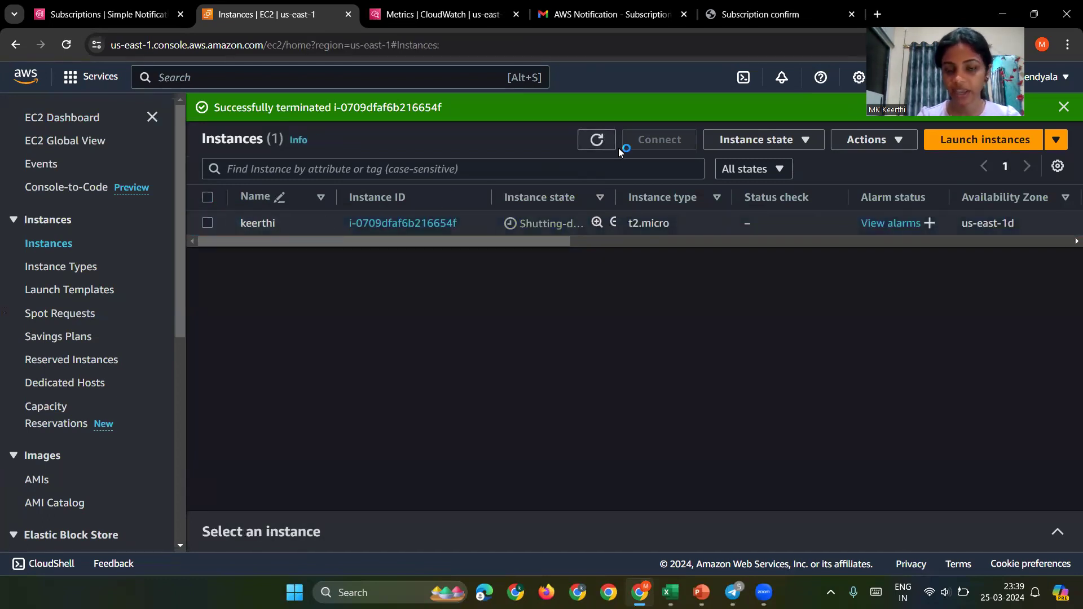
pyautogui.click(597, 141)
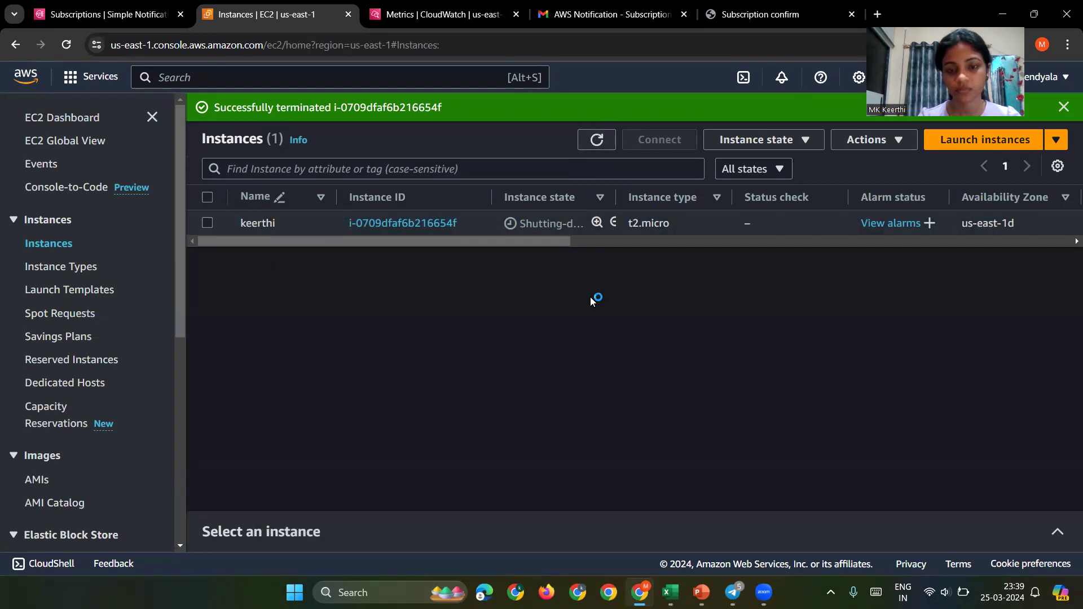
pyautogui.moveTo(564, 242); pyautogui.dragTo(178, 351)
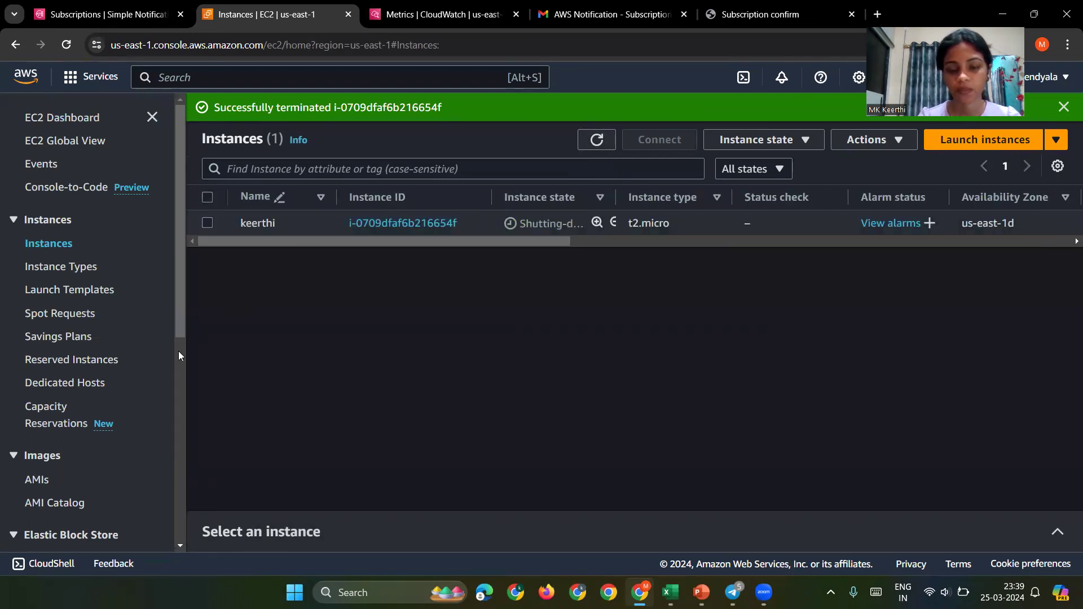
pyautogui.click(596, 152)
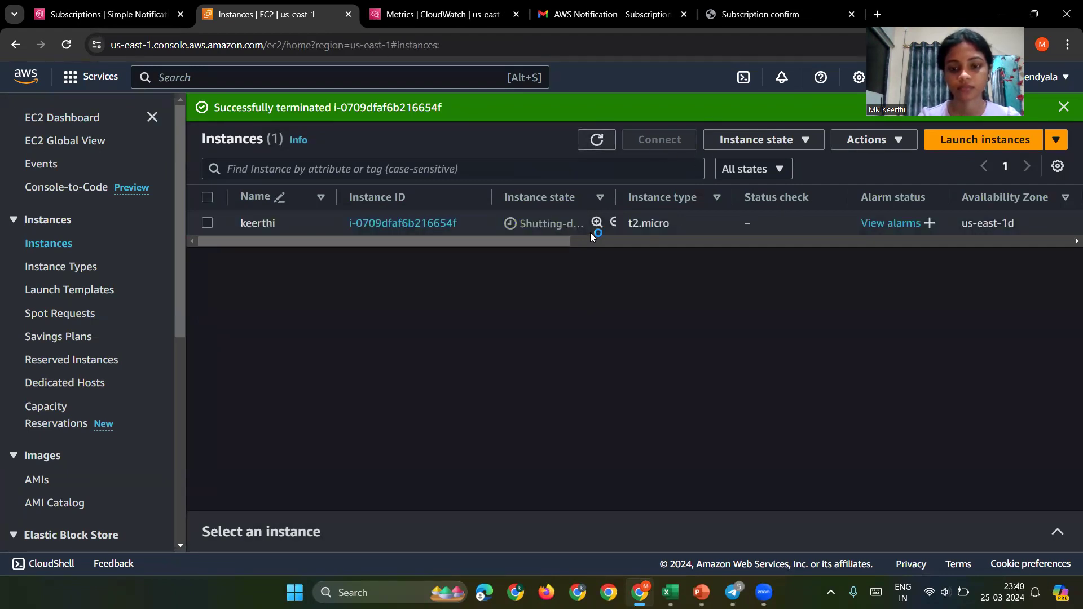
pyautogui.hscroll(2, 591, 232)
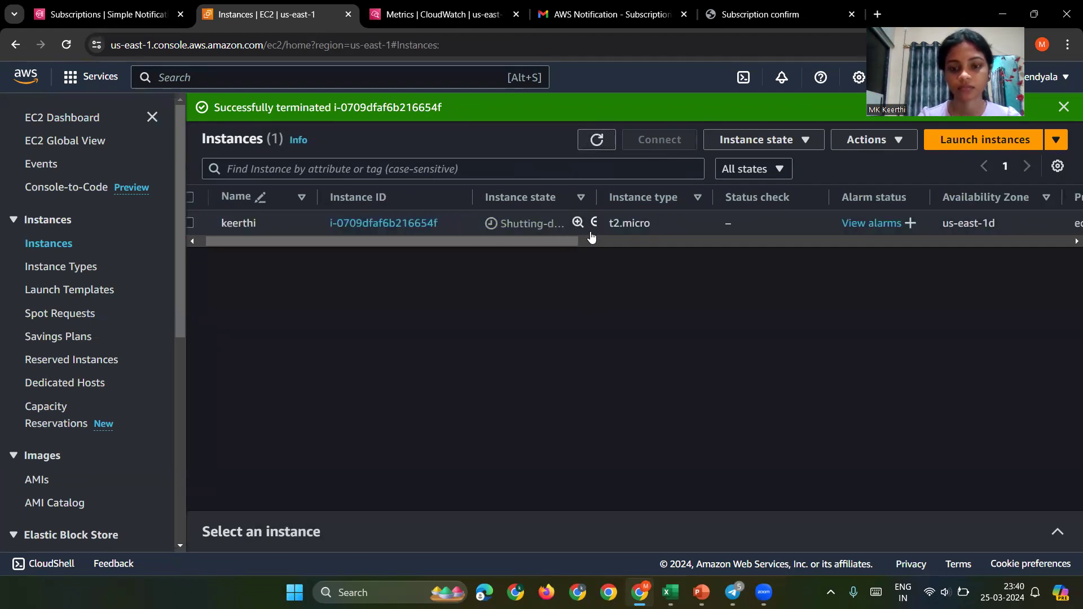
pyautogui.click(607, 134)
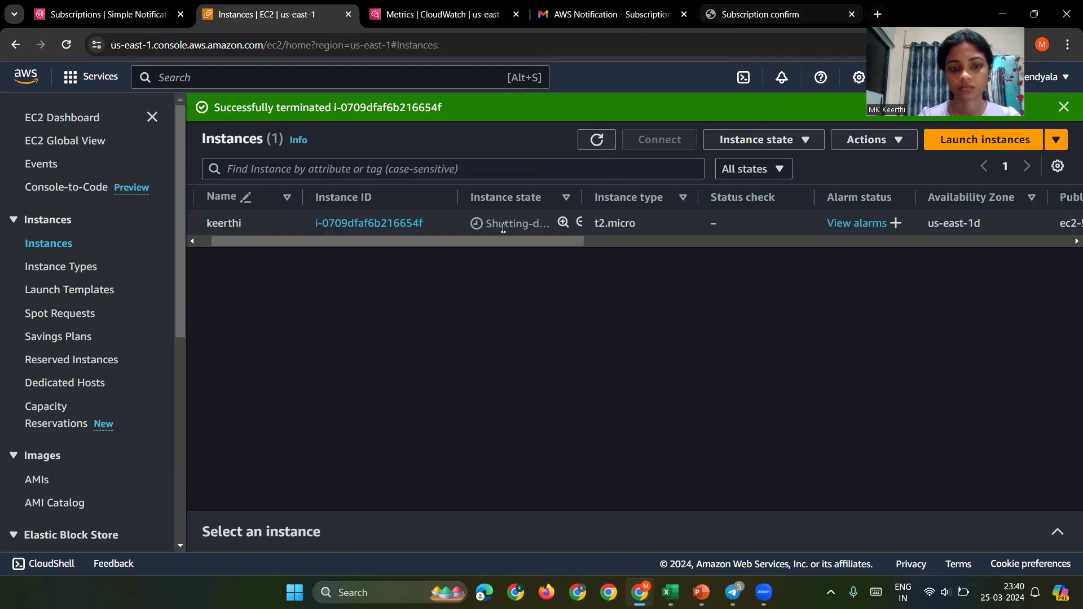
pyautogui.click(73, 49)
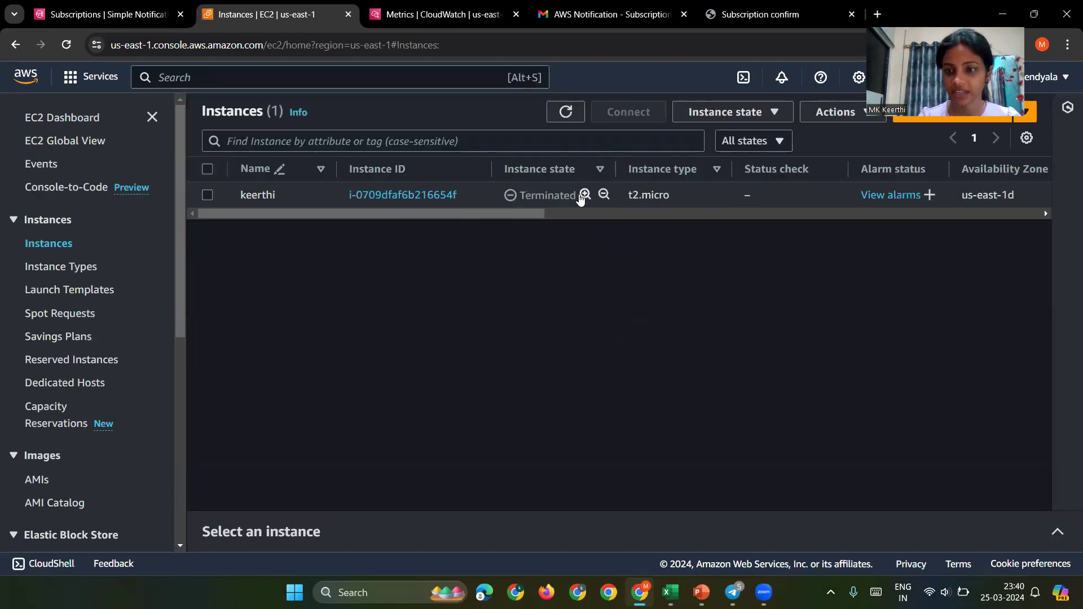
# Step: Start launching a new instance named 'webserver'
pyautogui.click(1034, 115)
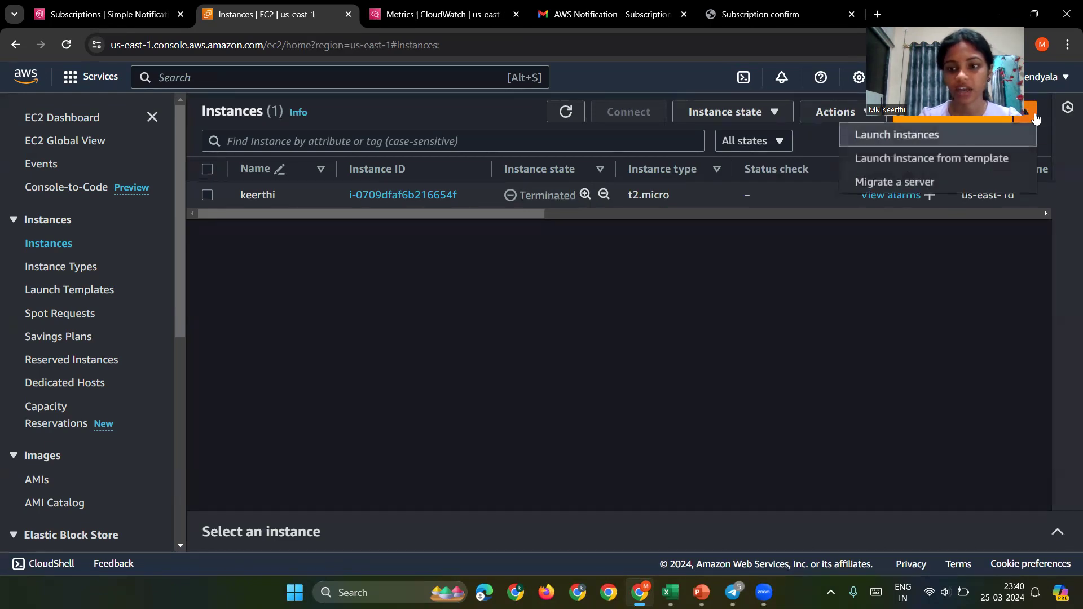
pyautogui.click(914, 136)
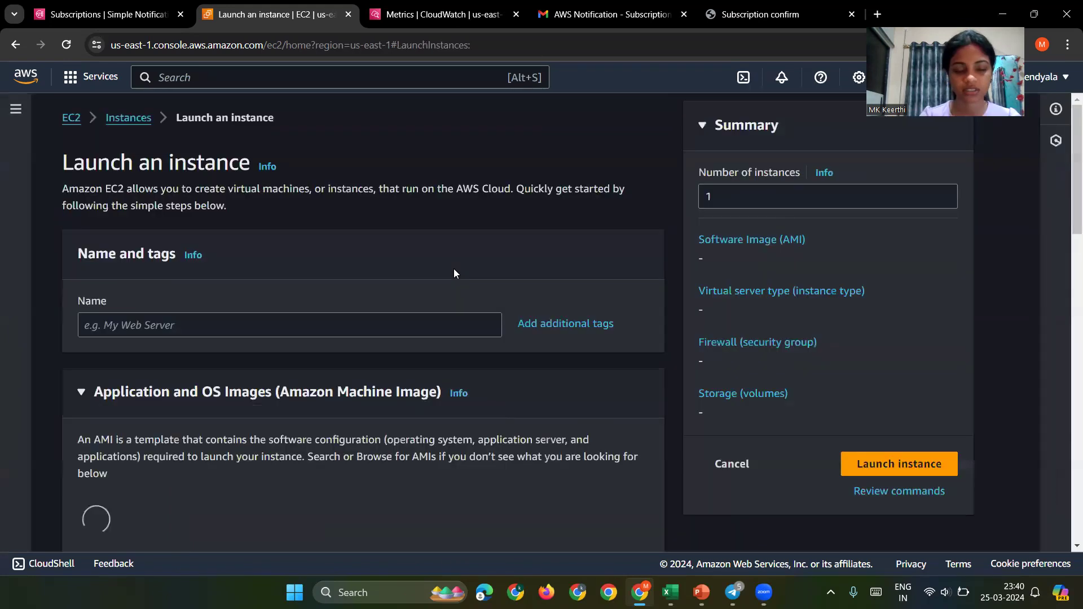
pyautogui.click(332, 316)
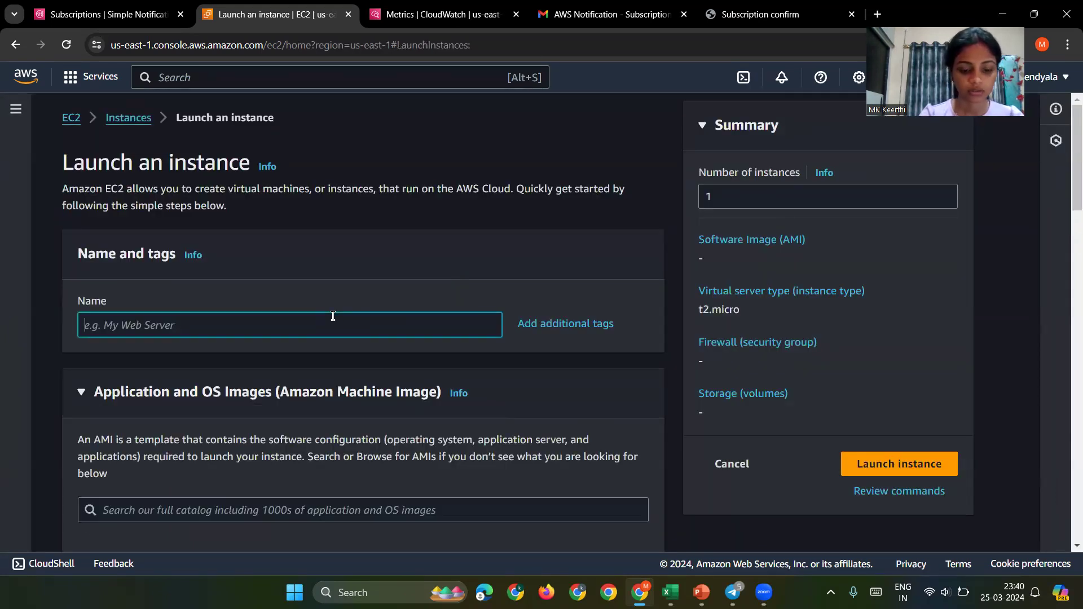
pyautogui.write('k')
pyautogui.press('BackSpace')
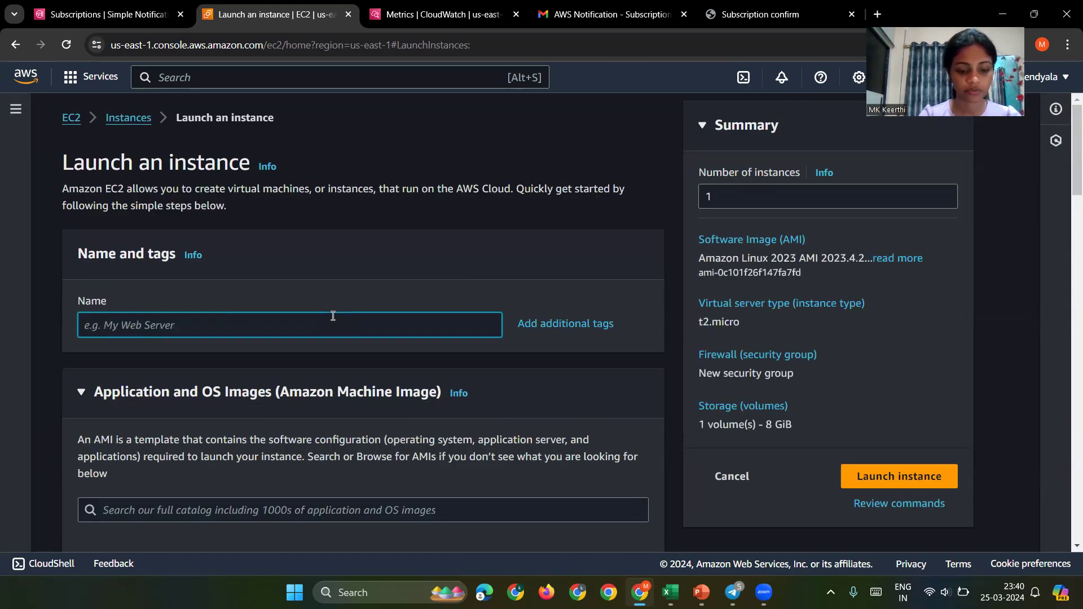
pyautogui.write('webserver')
# Step: Choose the 'kee' key pair for login
pyautogui.scroll(-3, 363, 377)
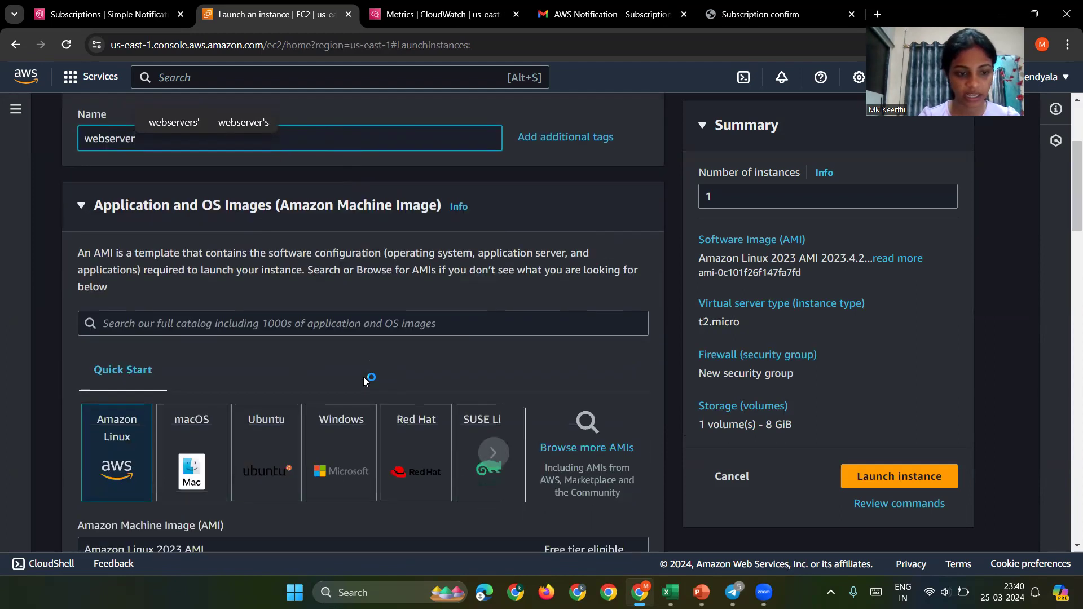
pyautogui.scroll(-10, 364, 376)
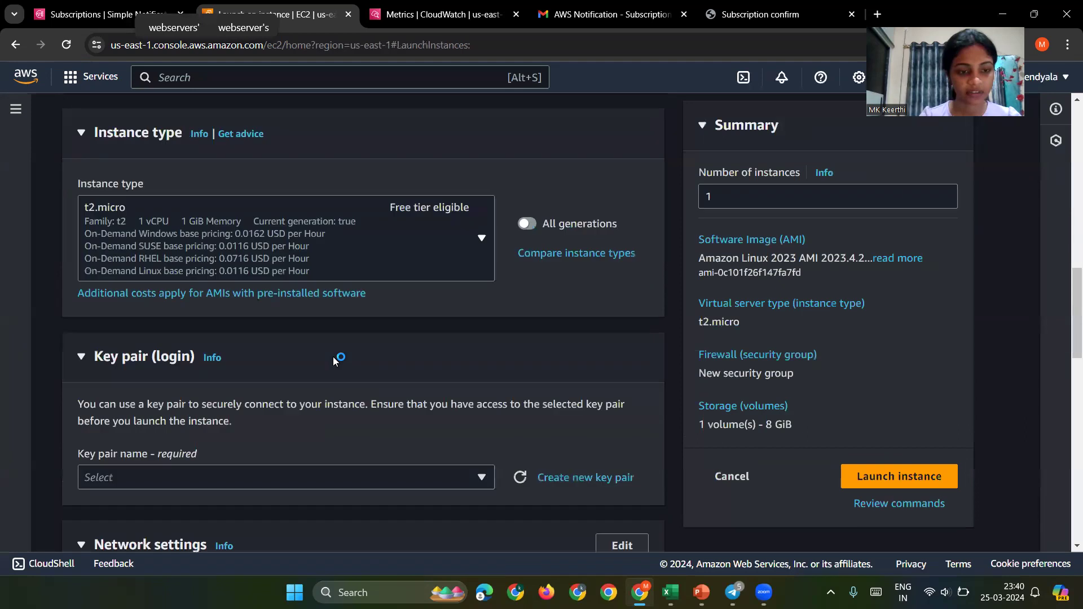
pyautogui.scroll(-9, 334, 359)
pyautogui.scroll(5, 334, 359)
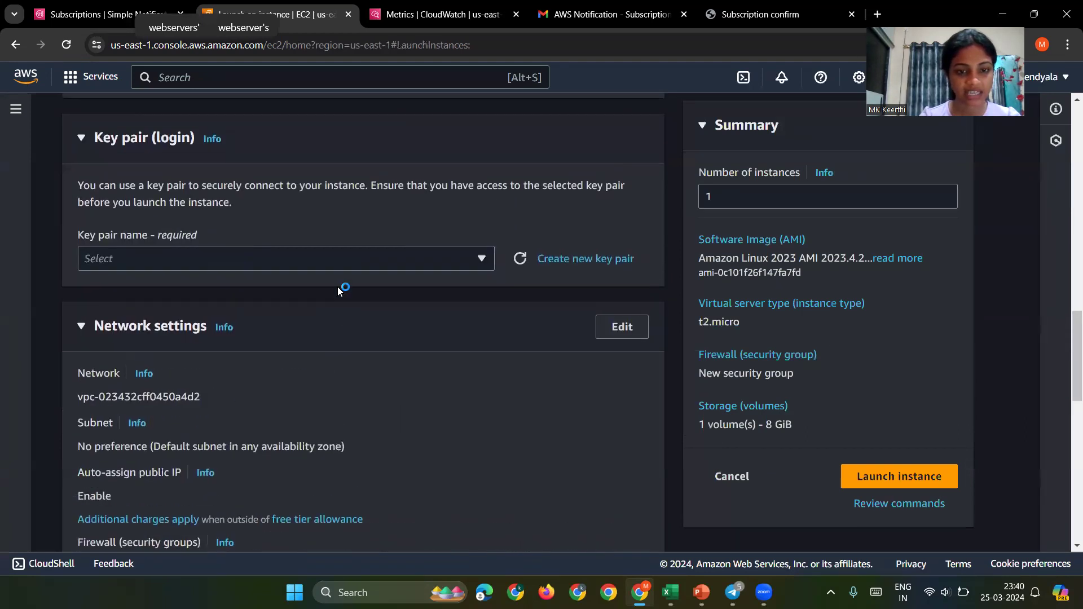
pyautogui.click(388, 258)
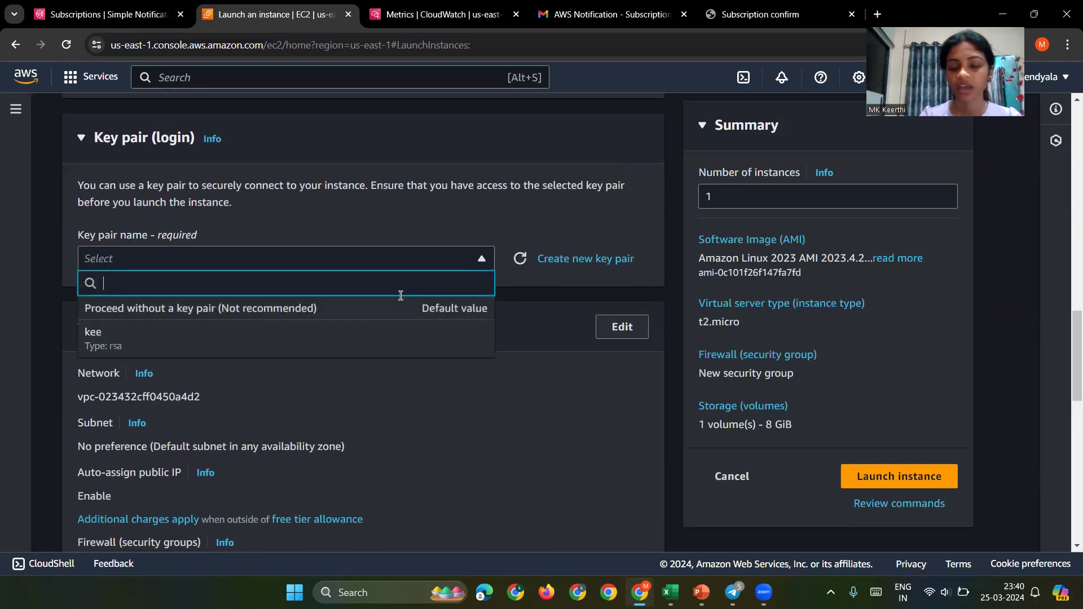
pyautogui.click(248, 339)
# Step: Enable detailed CloudWatch monitoring under Advanced details and launch the instance
pyautogui.scroll(-10, 248, 338)
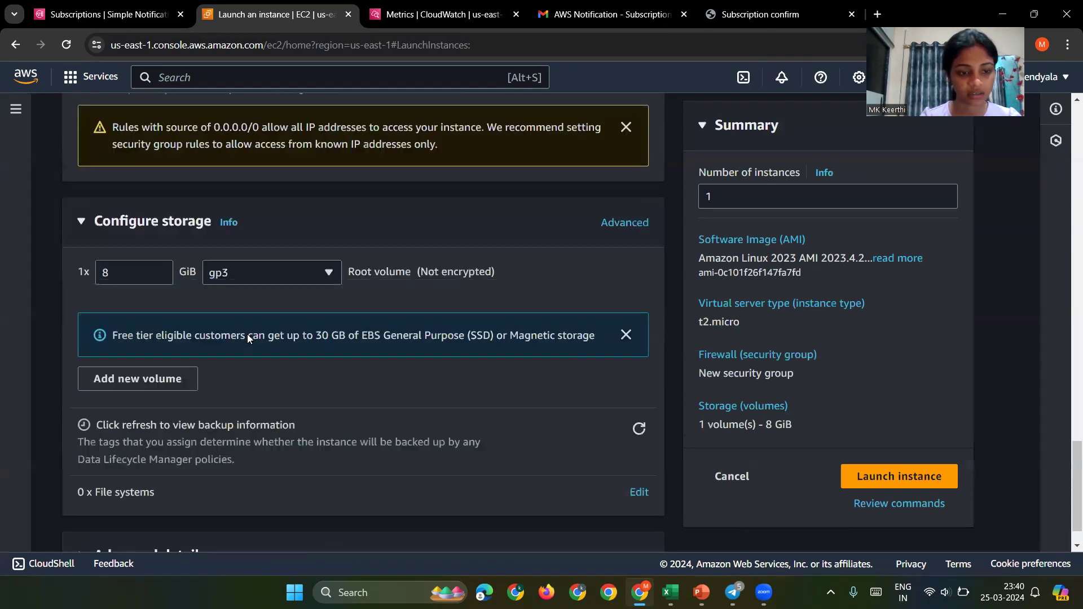
pyautogui.scroll(-1, 247, 334)
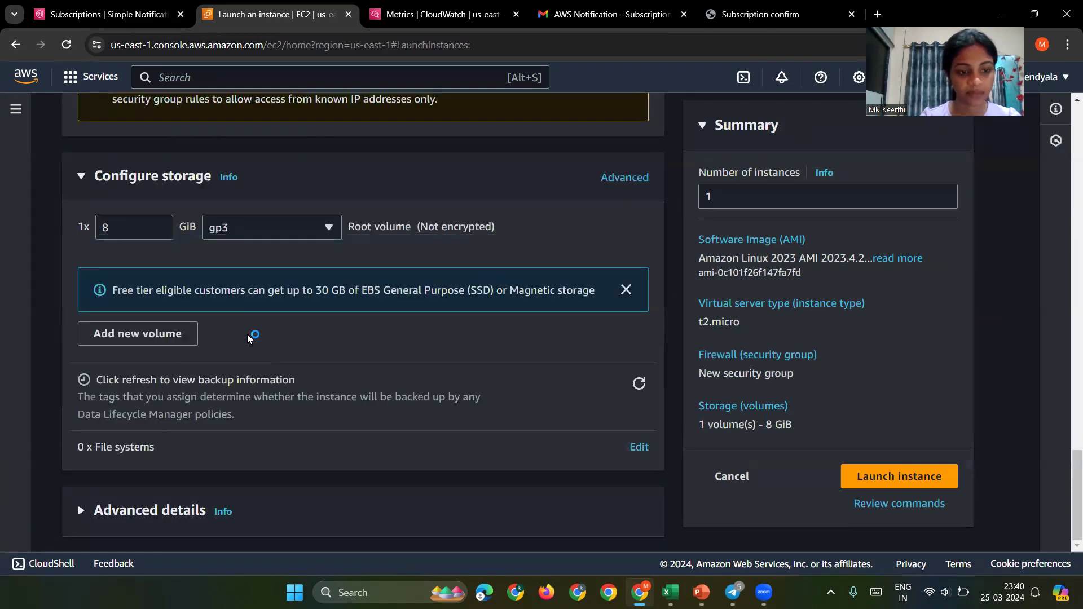
pyautogui.click(157, 512)
pyautogui.scroll(-10, 156, 509)
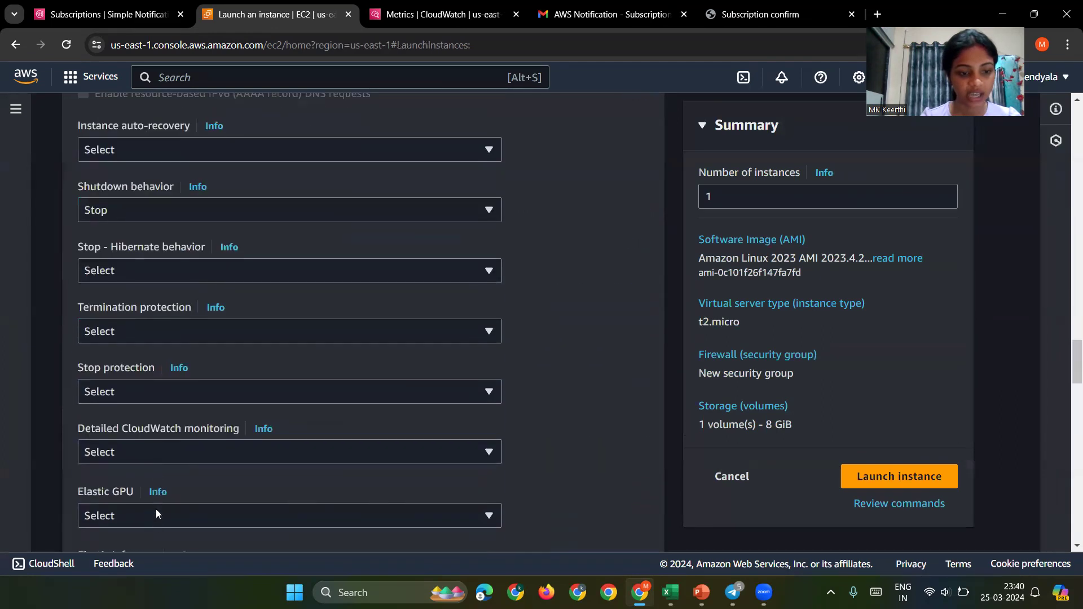
pyautogui.click(167, 440)
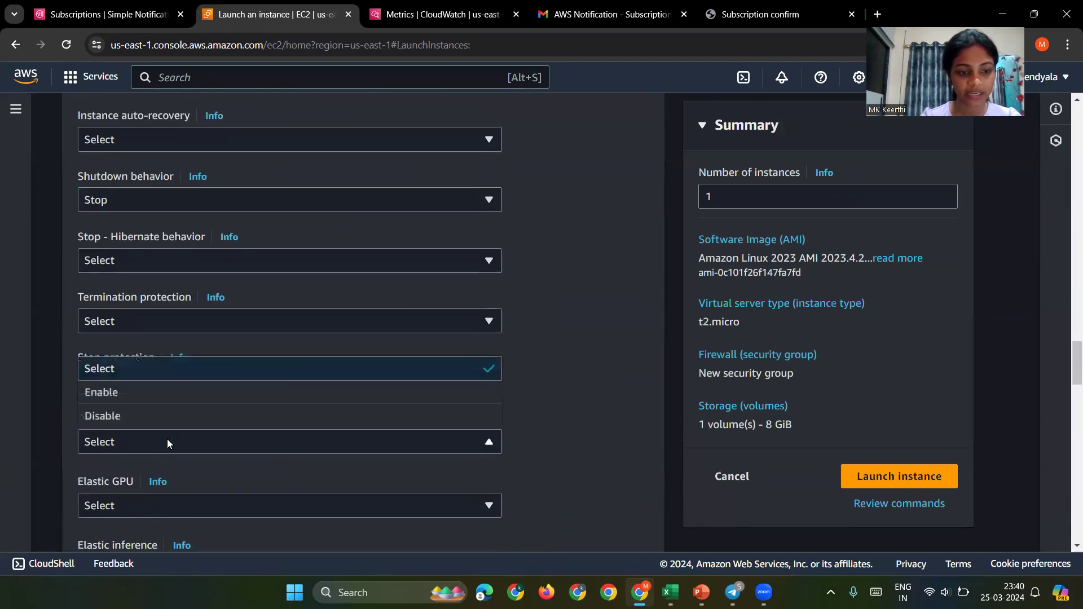
pyautogui.click(174, 399)
pyautogui.scroll(-5, 210, 459)
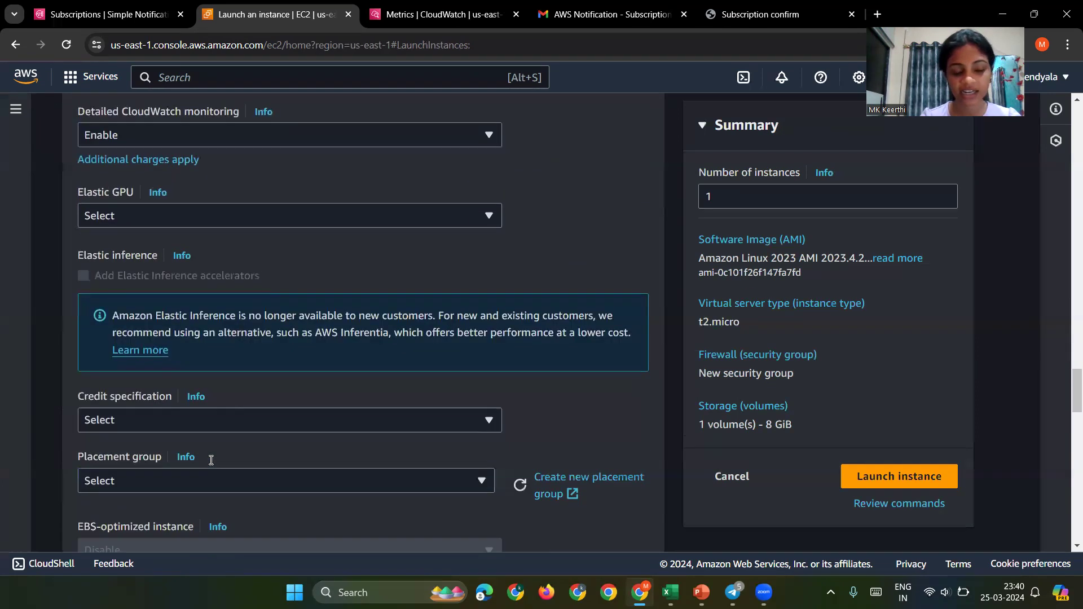
pyautogui.scroll(-15, 615, 493)
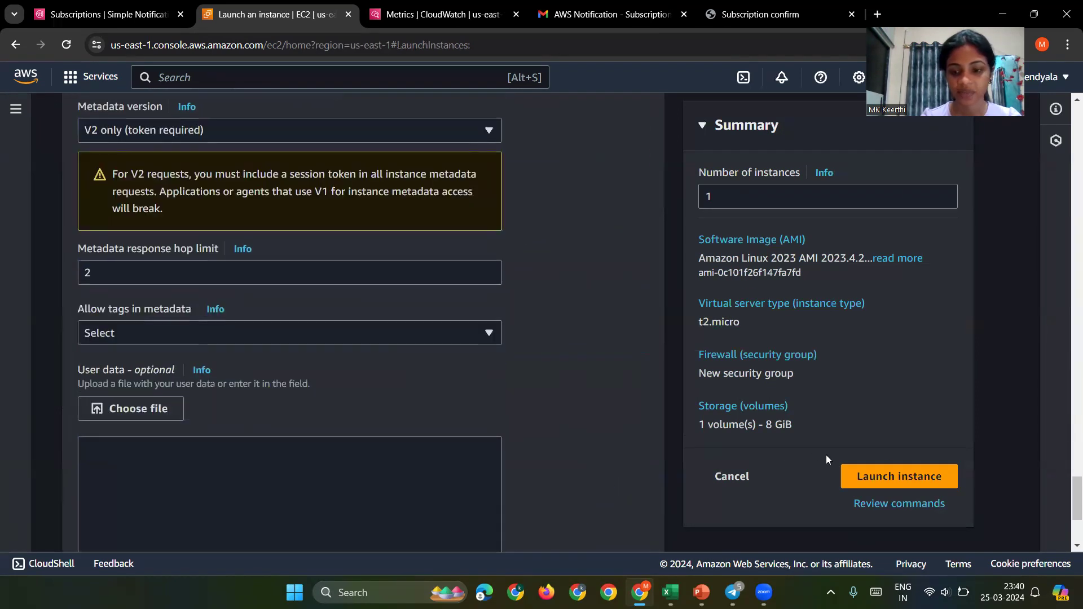
pyautogui.click(898, 475)
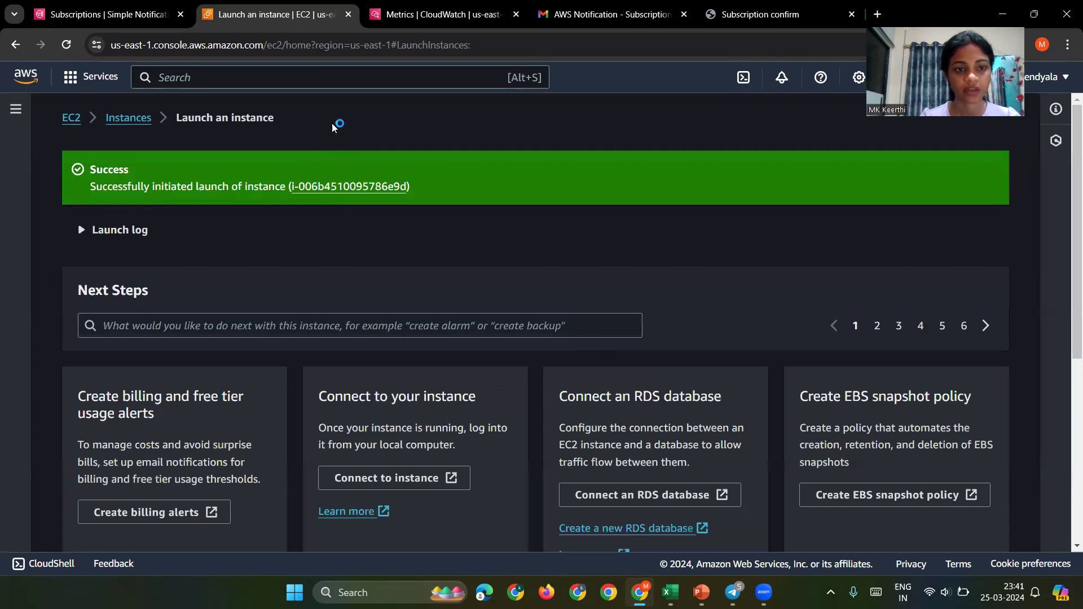
# Step: Filter the Instances list to Running instances and refresh it
pyautogui.click(144, 118)
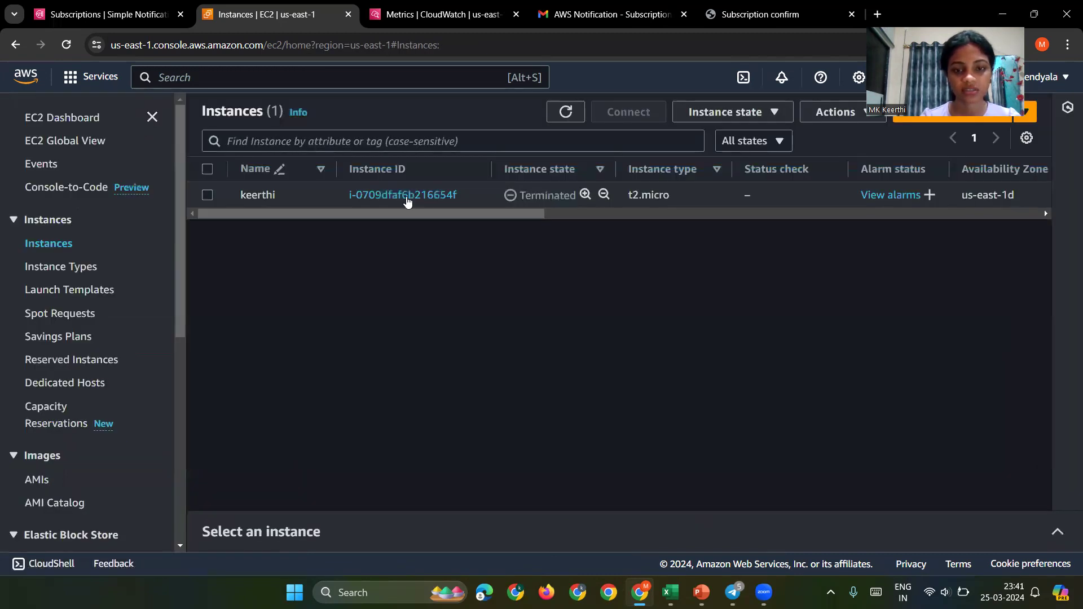
pyautogui.click(566, 111)
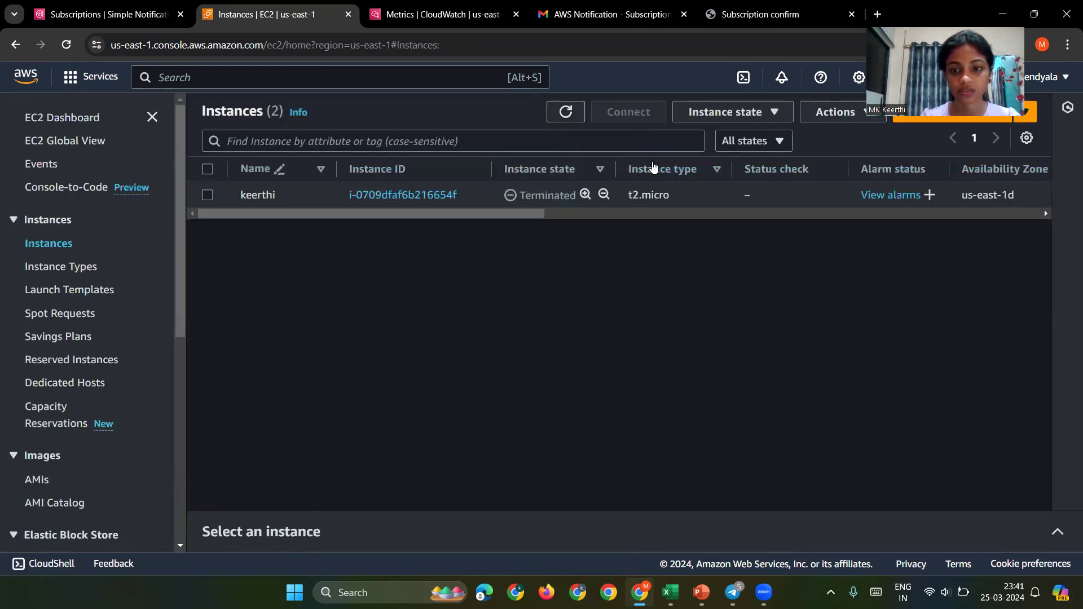
pyautogui.click(737, 148)
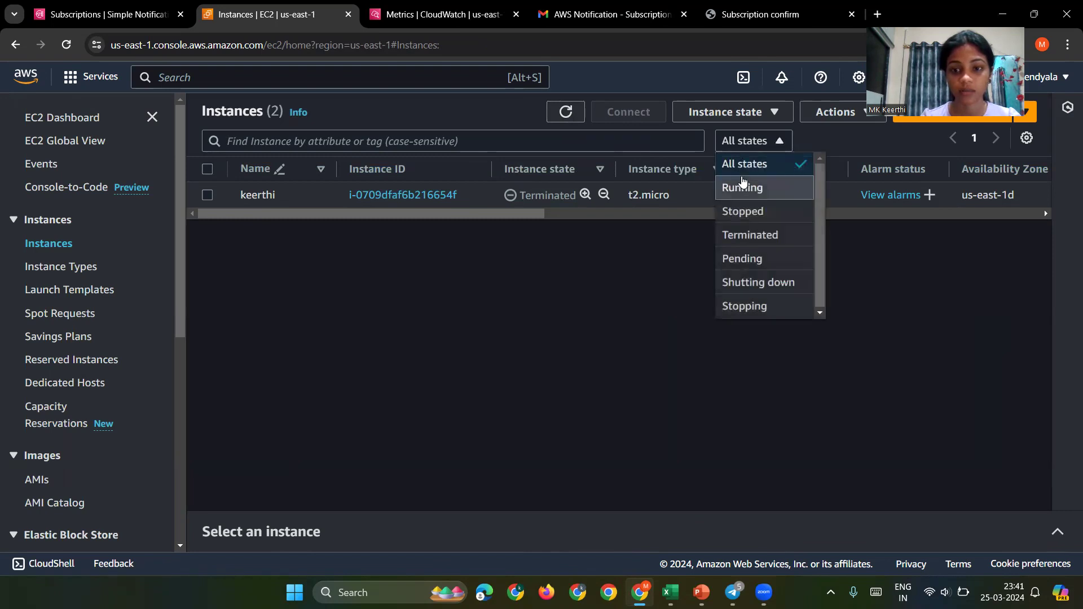
pyautogui.click(743, 186)
pyautogui.click(560, 112)
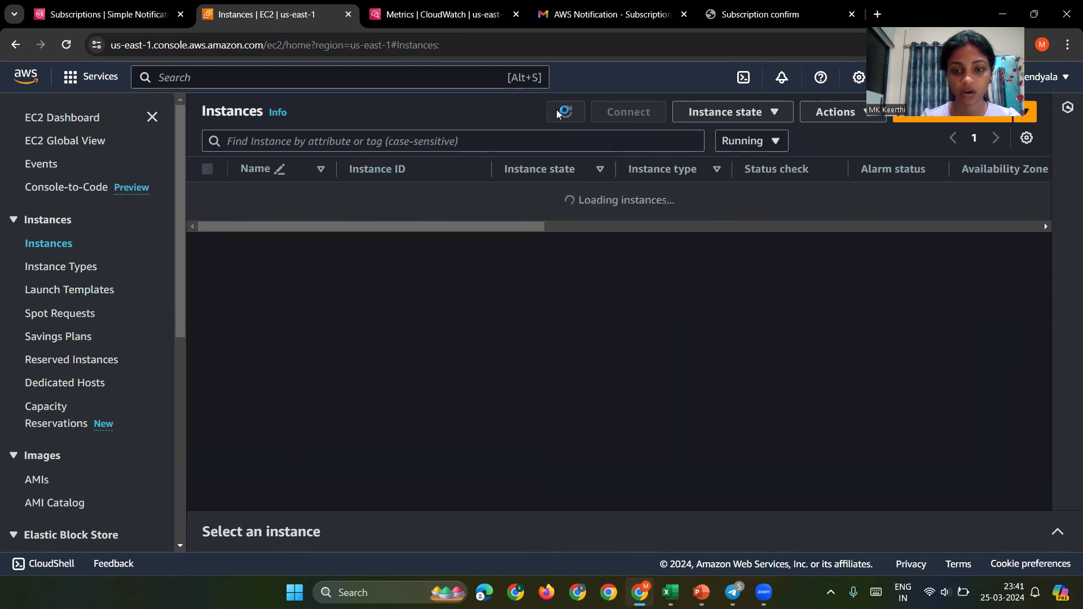
pyautogui.doubleClick(558, 114)
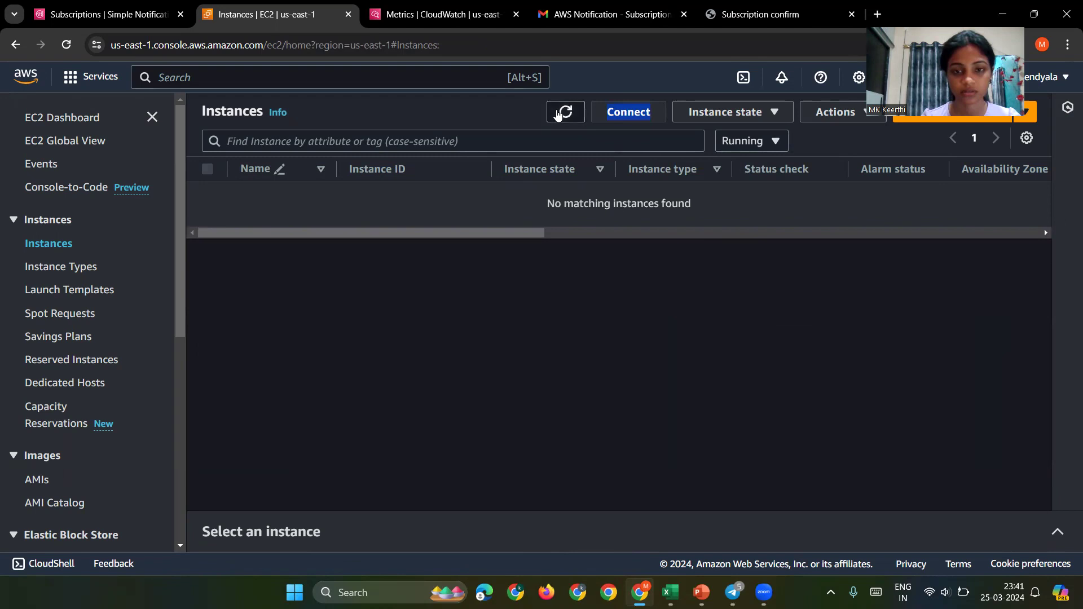
pyautogui.click(558, 114)
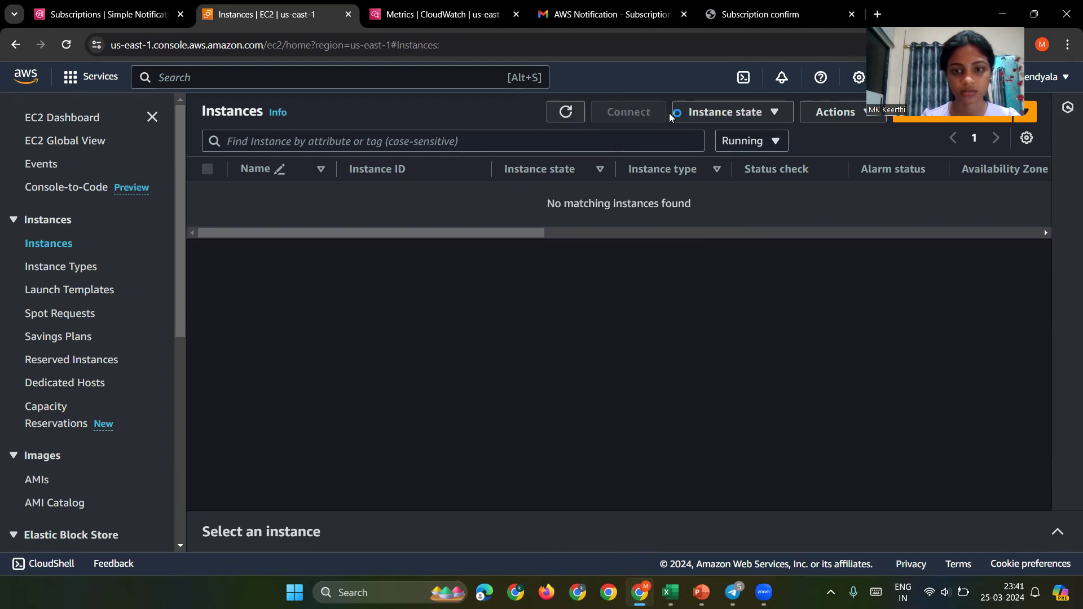
pyautogui.click(690, 115)
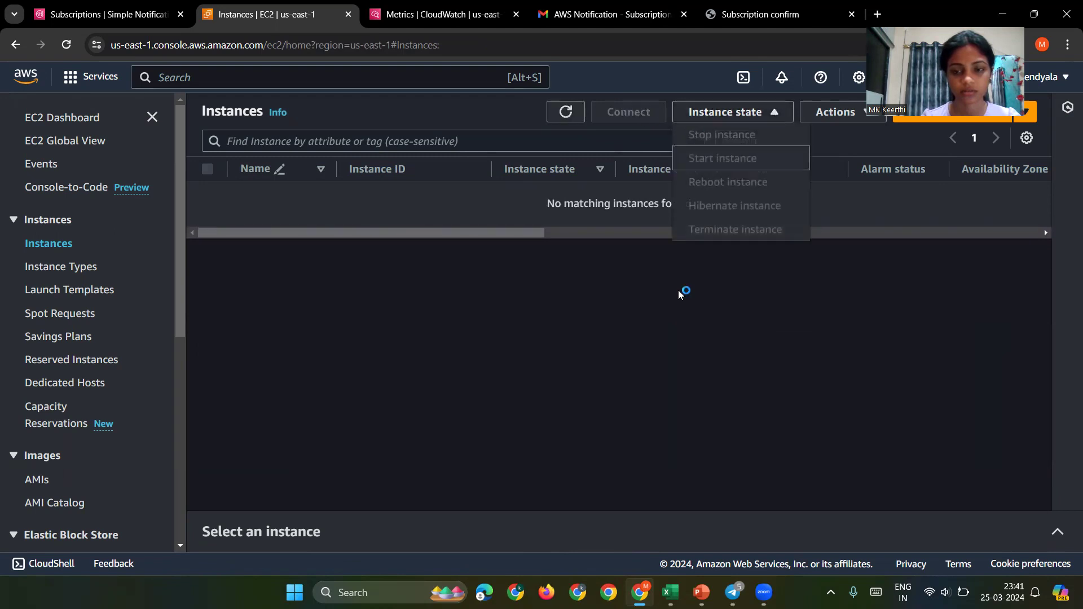
pyautogui.click(731, 259)
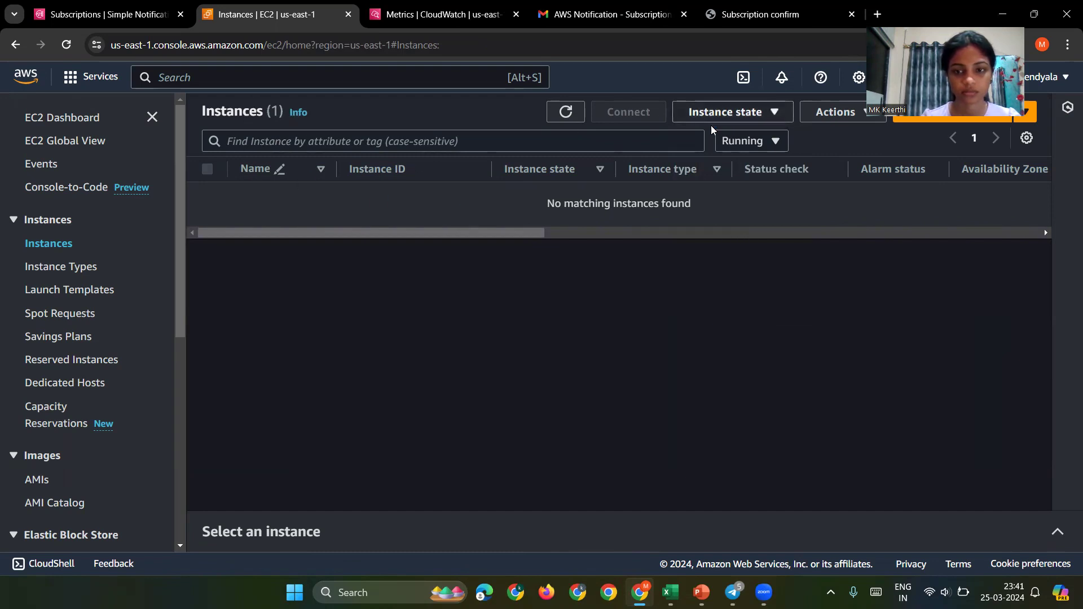
# Step: Show all instance states, refresh until webserver is Running, then switch to CloudWatch Metrics
pyautogui.click(775, 141)
pyautogui.click(756, 168)
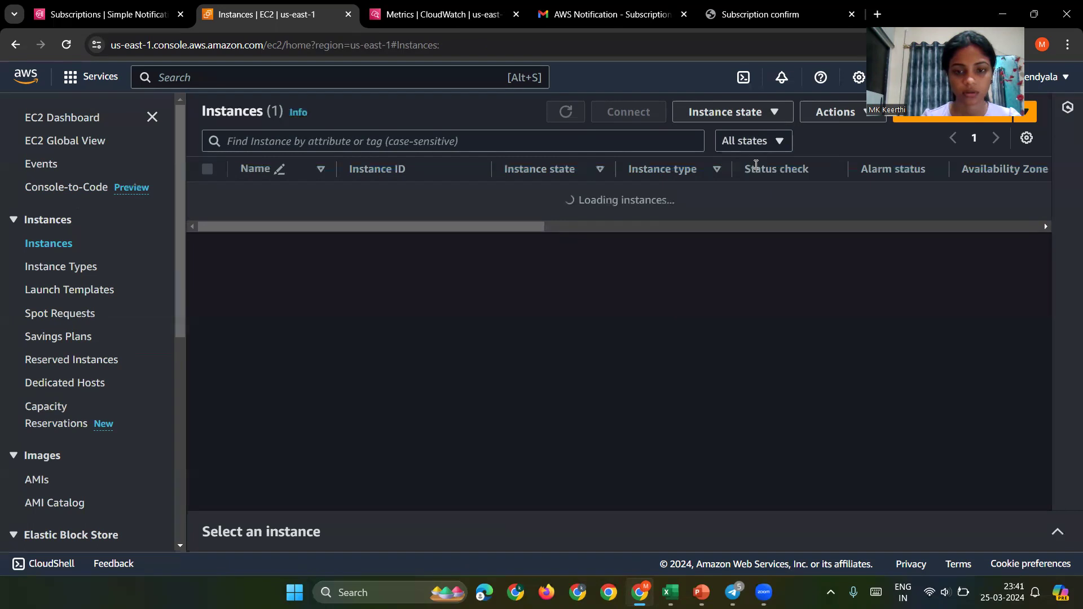
pyautogui.hscroll(2, 529, 195)
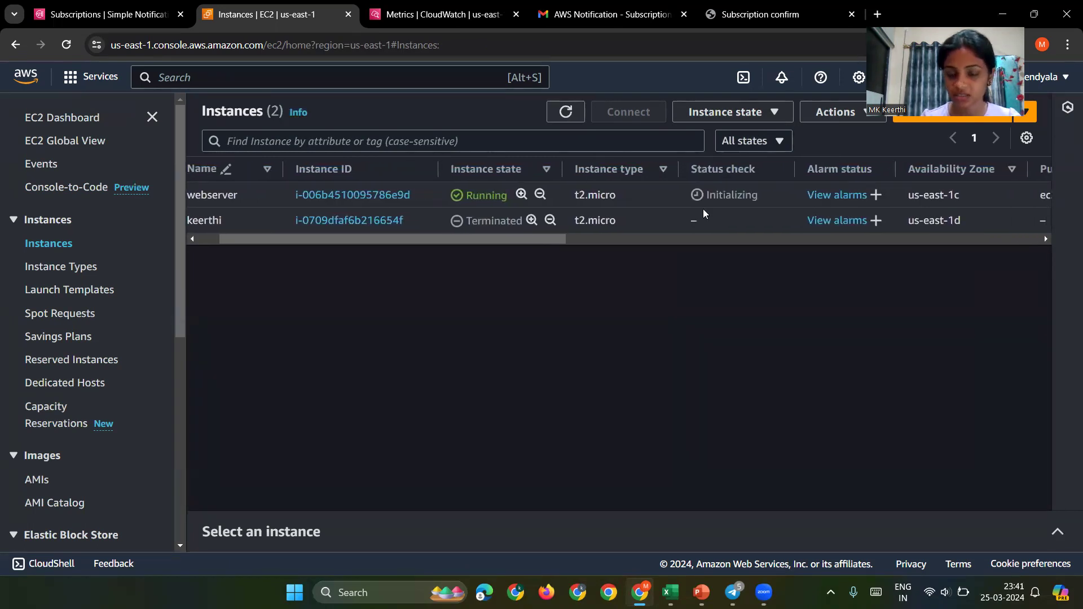
pyautogui.hscroll(-2, 780, 197)
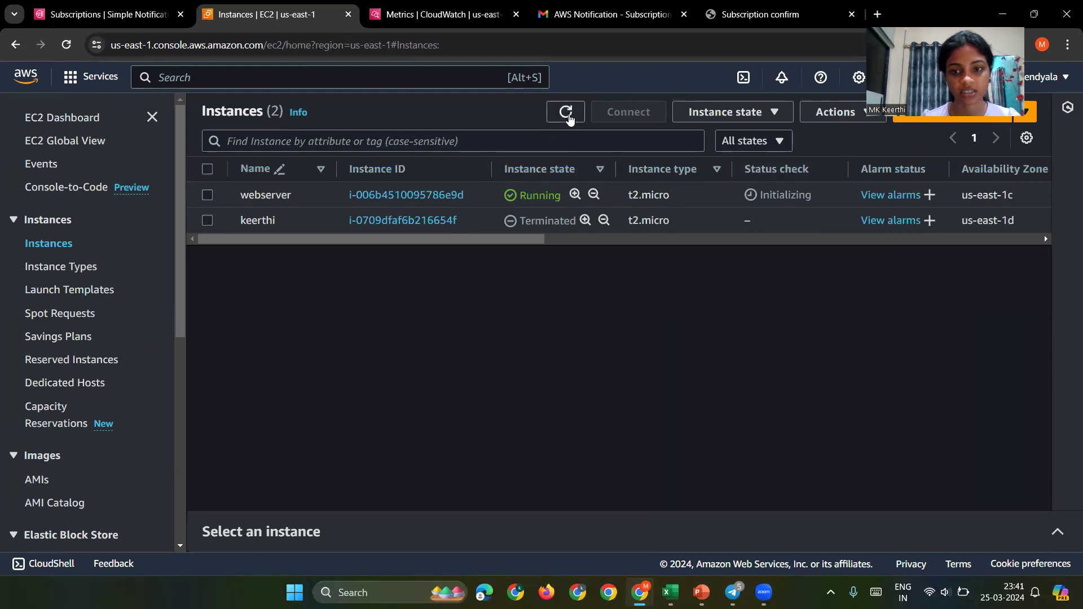
pyautogui.click(566, 111)
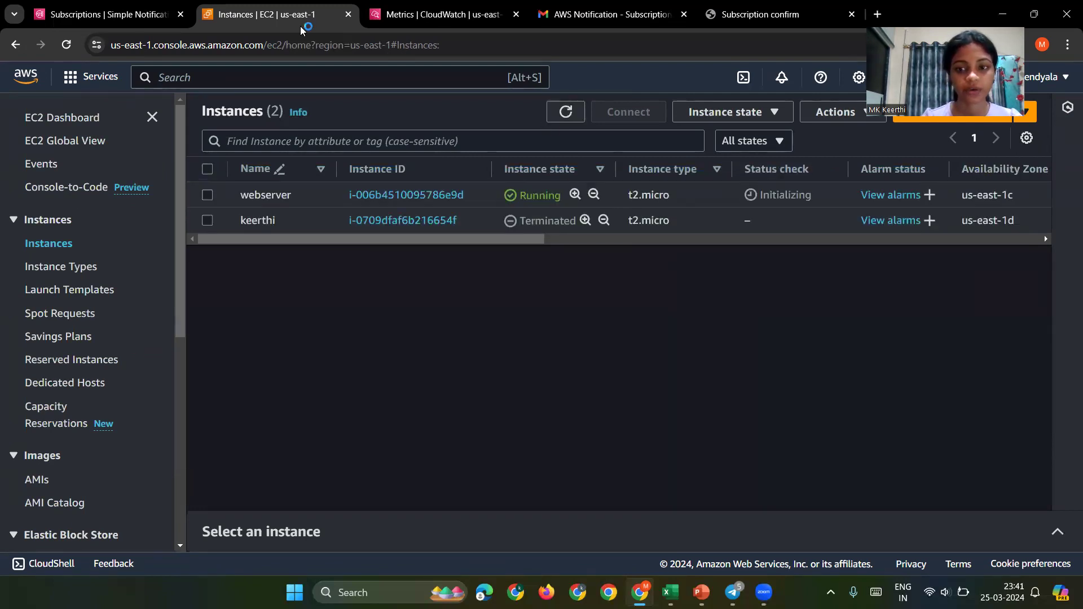
pyautogui.click(556, 110)
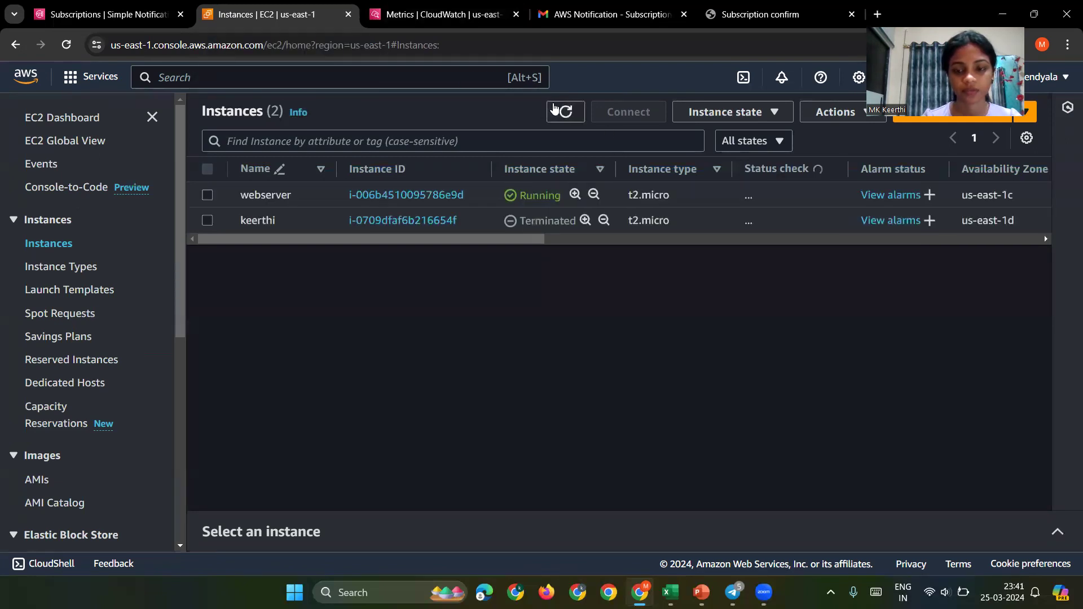
pyautogui.click(554, 109)
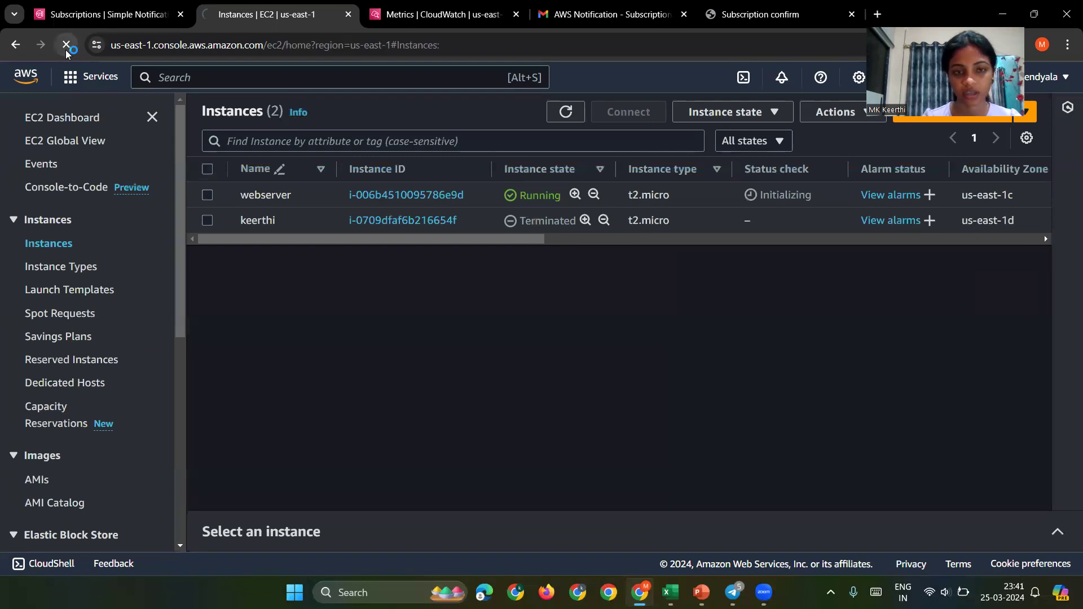
pyautogui.click(67, 48)
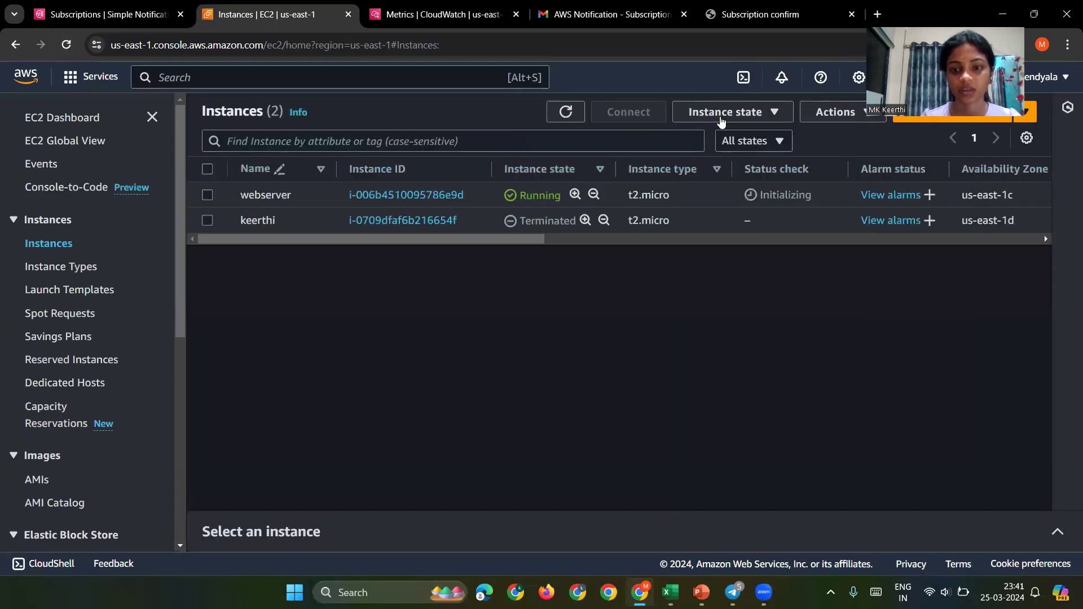
pyautogui.click(567, 112)
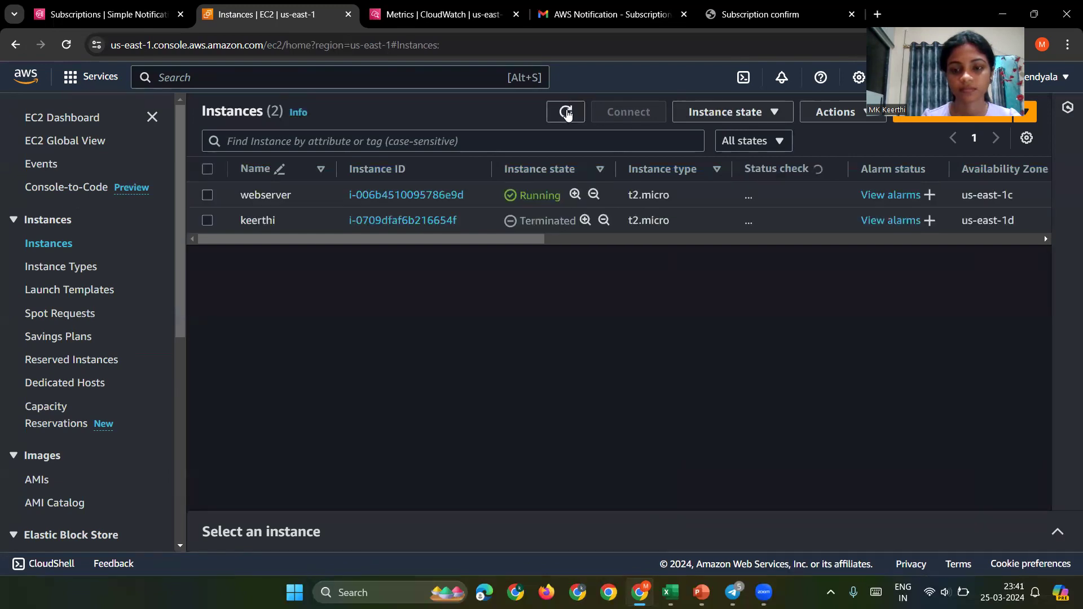
pyautogui.click(435, 14)
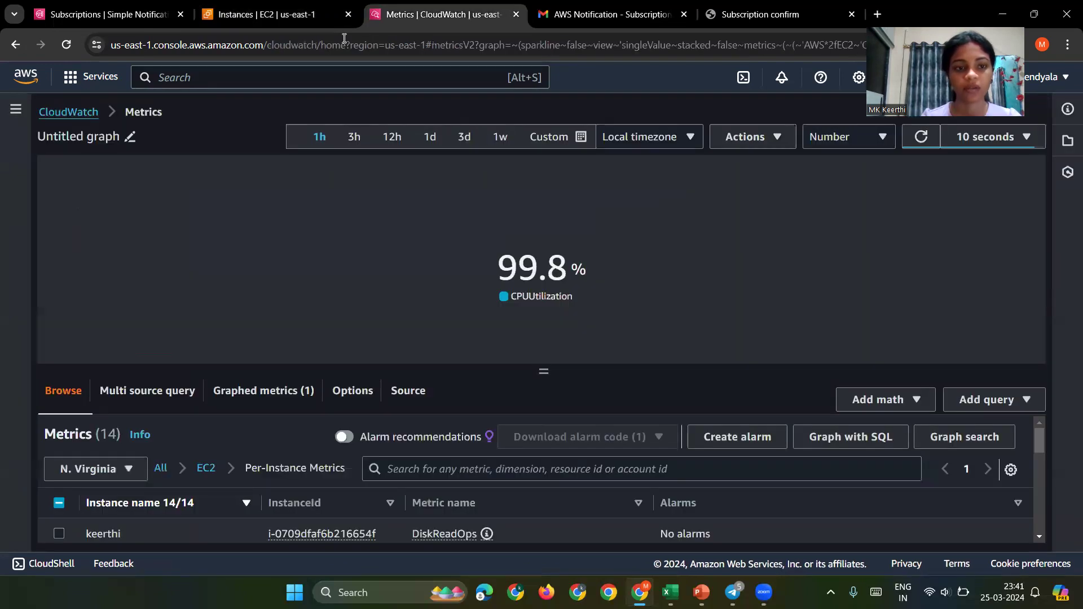
# Step: Open the CloudWatch console through a service search for 'cloudwat'
pyautogui.click(362, 77)
pyautogui.write('cloud')
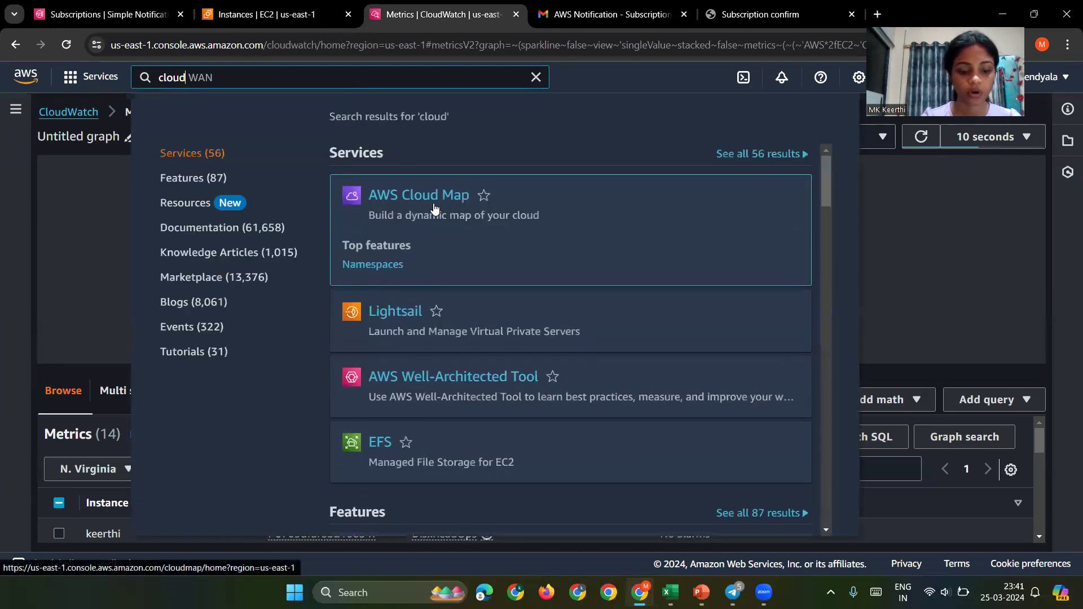
pyautogui.write('wat')
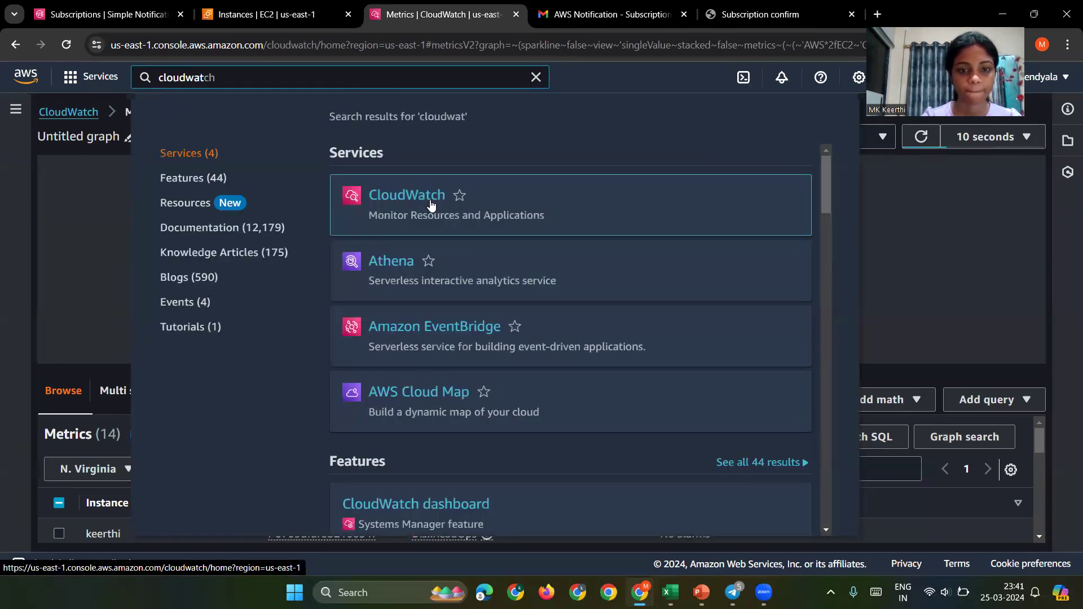
pyautogui.click(429, 196)
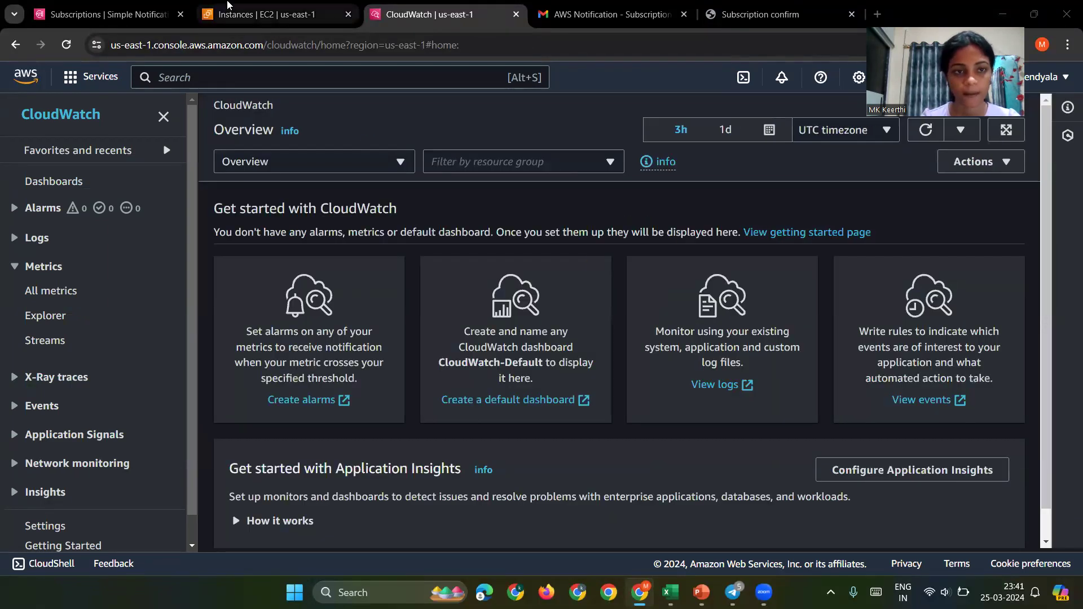
# Step: Refresh the EC2 Instances list until webserver passes 2/2 checks, then return to CloudWatch
pyautogui.click(229, 5)
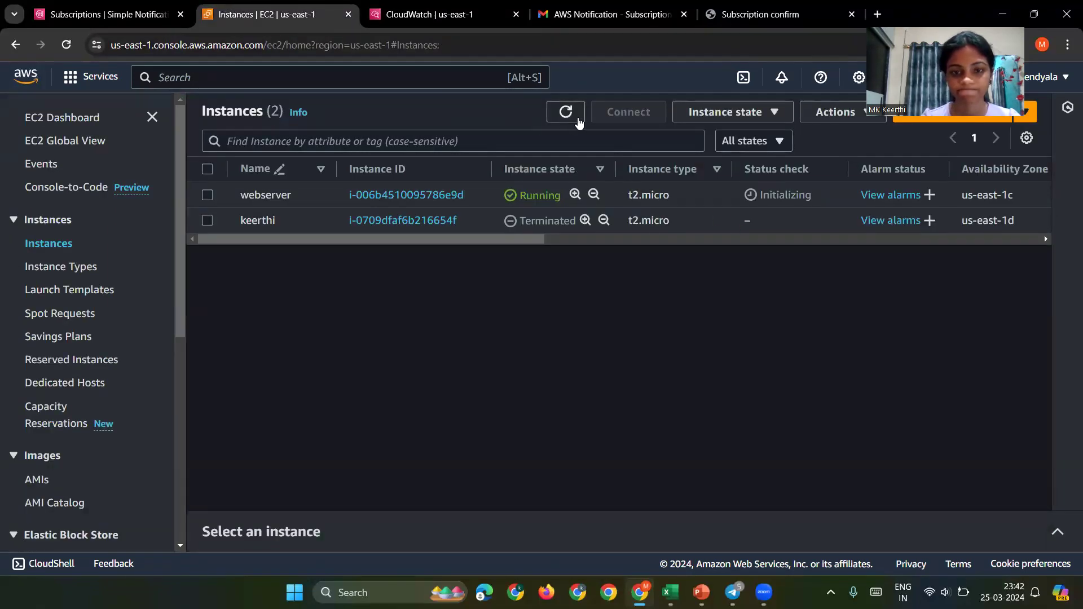
pyautogui.click(576, 119)
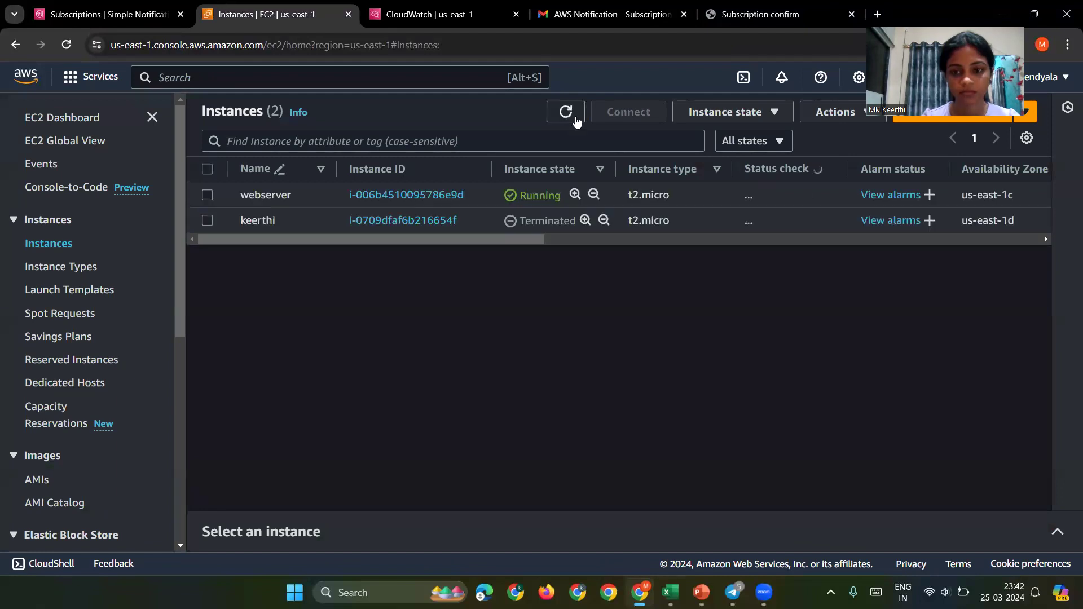
pyautogui.click(576, 120)
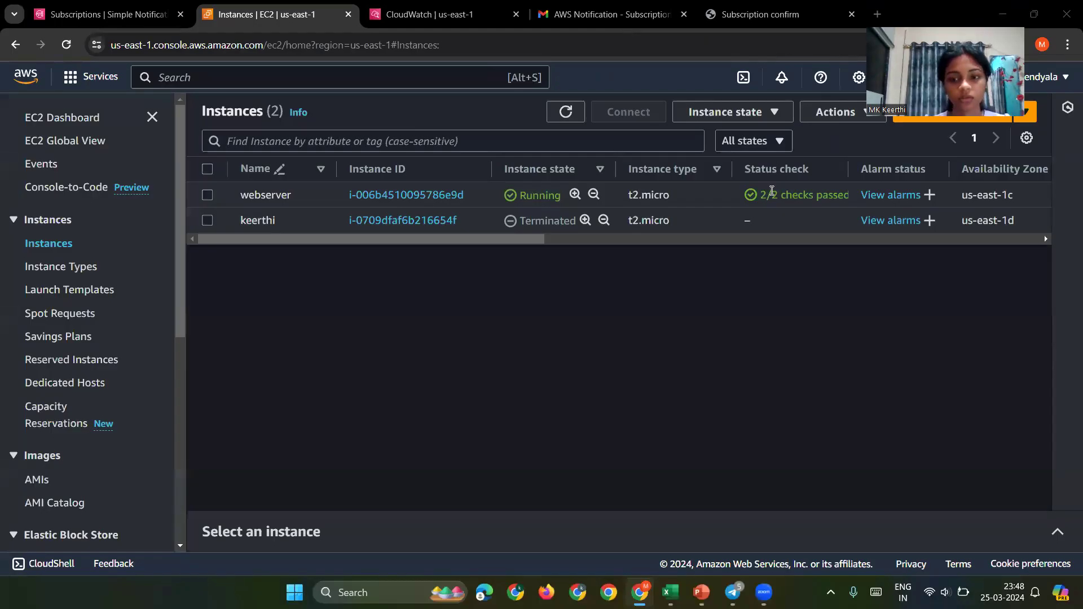
pyautogui.click(371, 21)
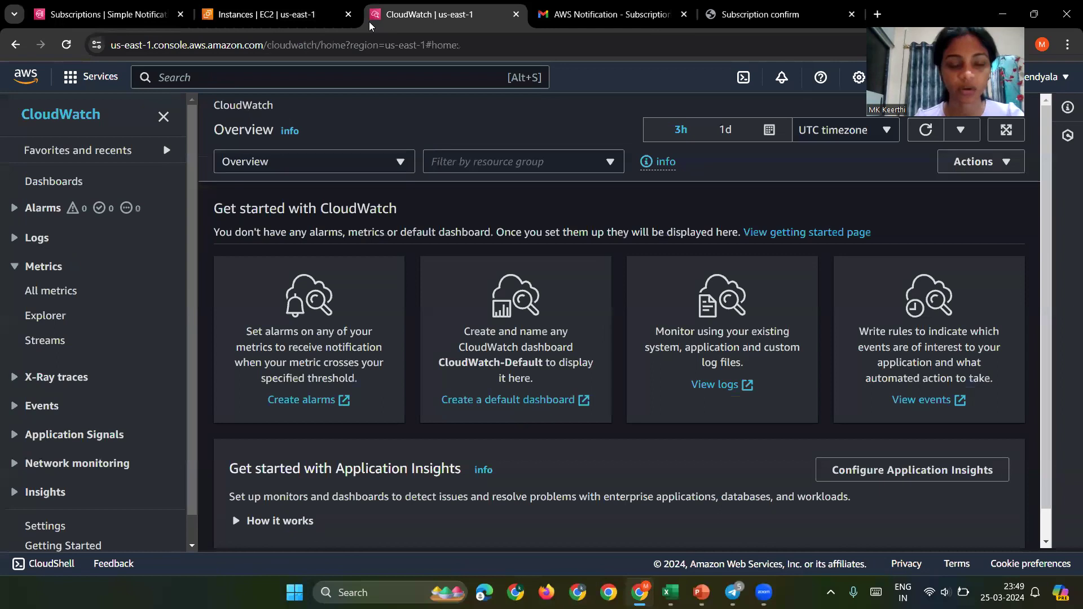
# Step: Start creating a new alarm from CloudWatch's All alarms list
pyautogui.click(15, 209)
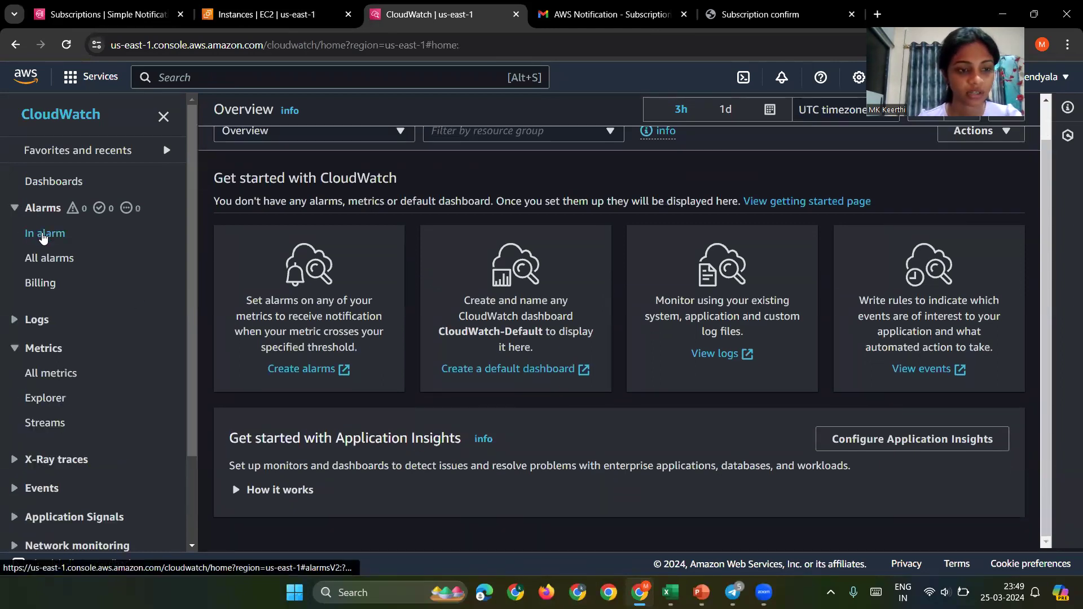
pyautogui.click(48, 258)
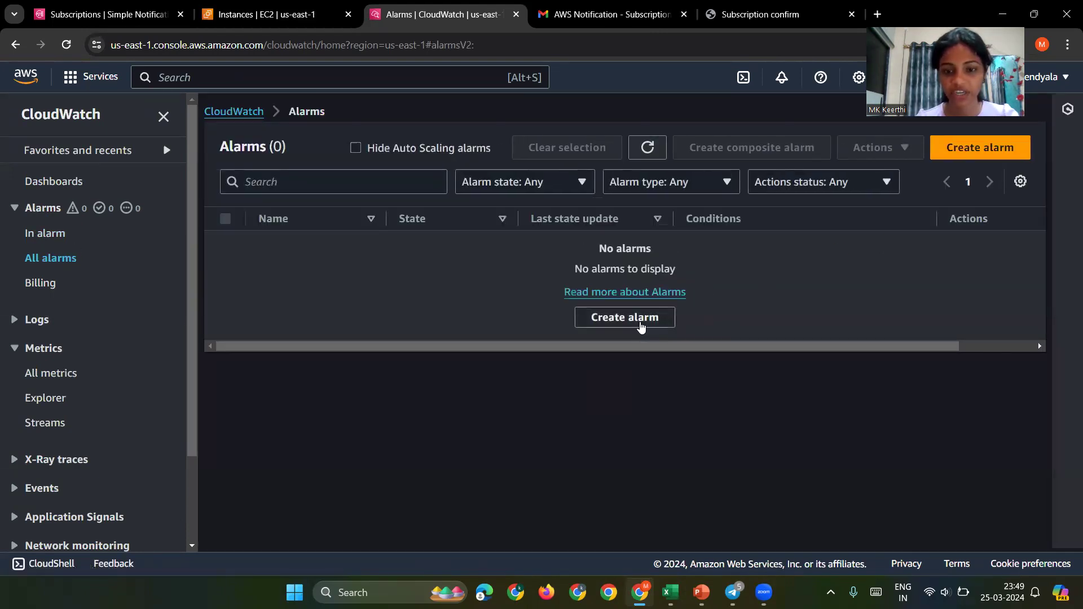
pyautogui.click(639, 319)
pyautogui.click(321, 281)
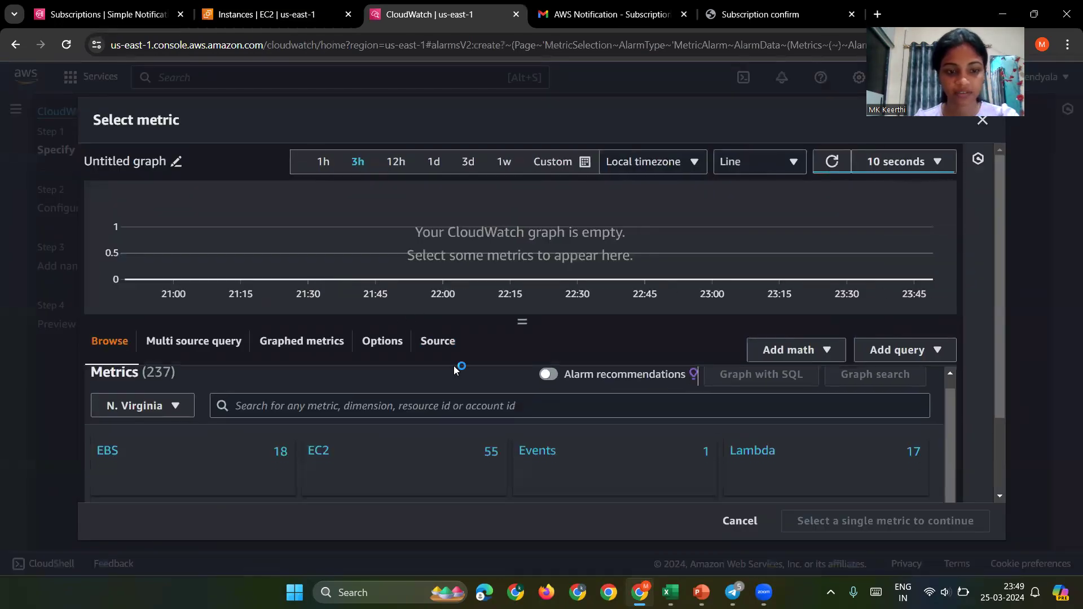
# Step: Select webserver's CPUUtilization metric under EC2 Per-Instance Metrics for the alarm
pyautogui.click(324, 451)
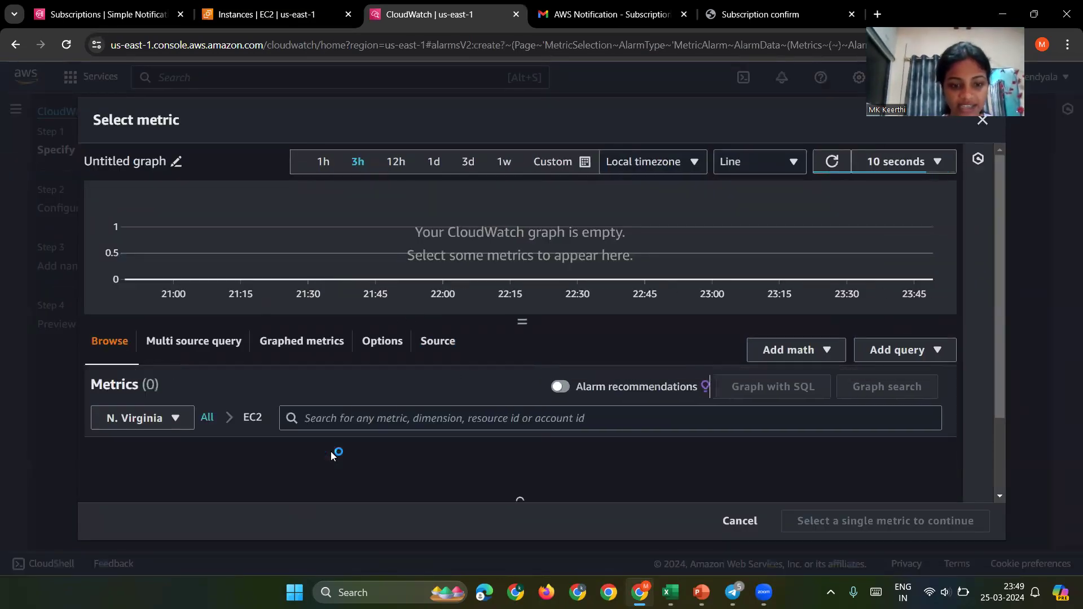
pyautogui.scroll(-2, 325, 415)
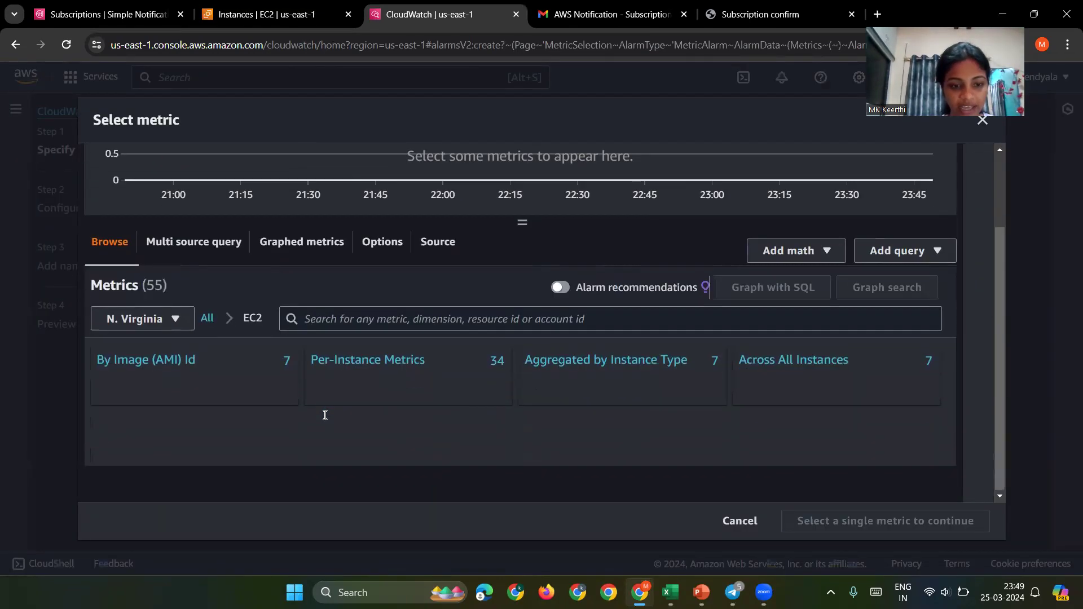
pyautogui.click(385, 368)
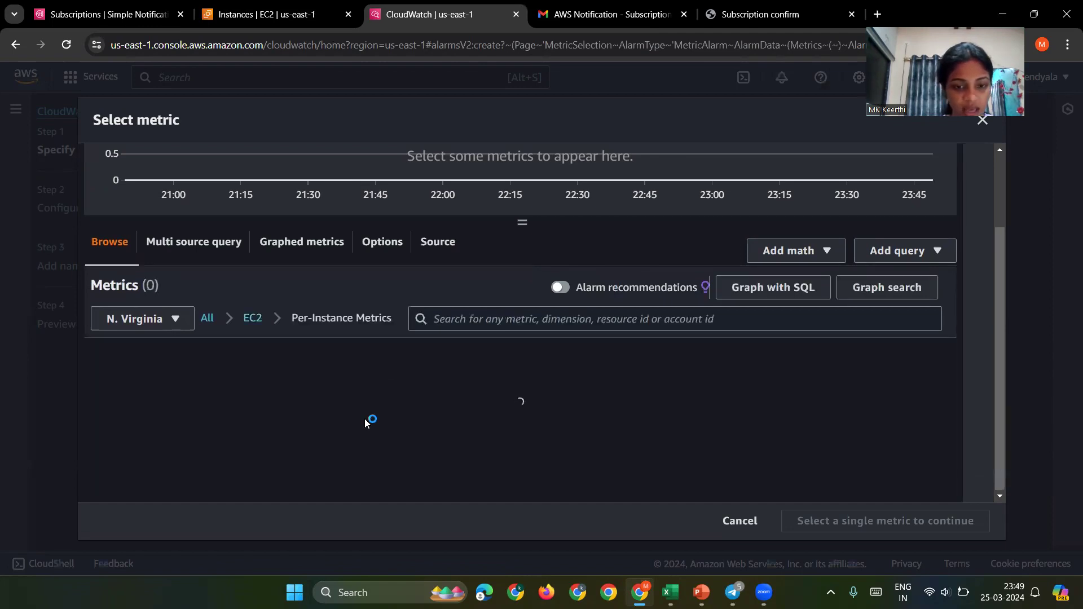
pyautogui.scroll(-1, 366, 423)
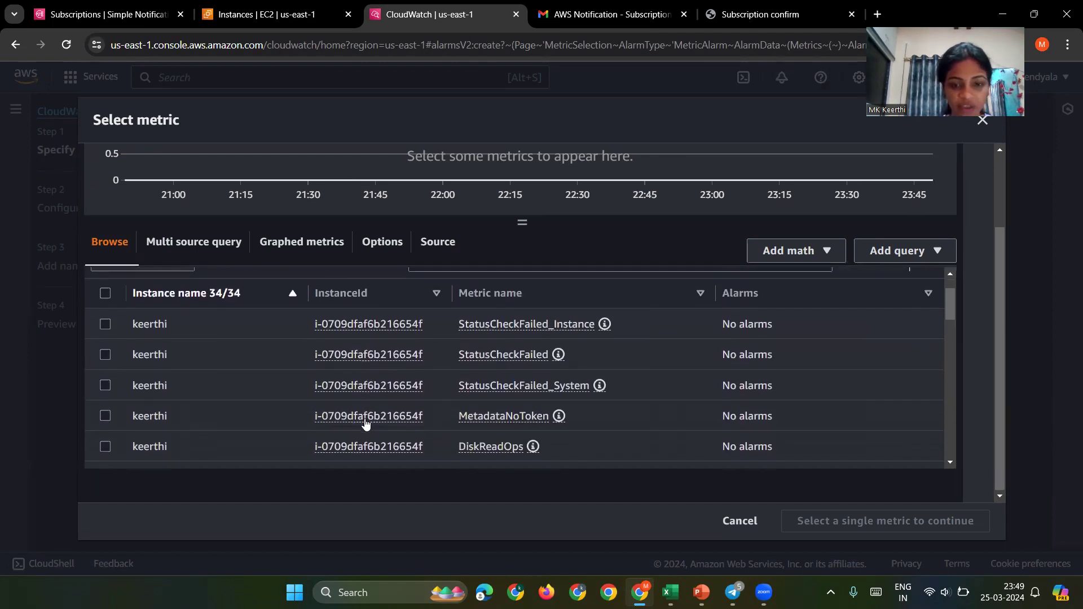
pyautogui.scroll(-8, 290, 414)
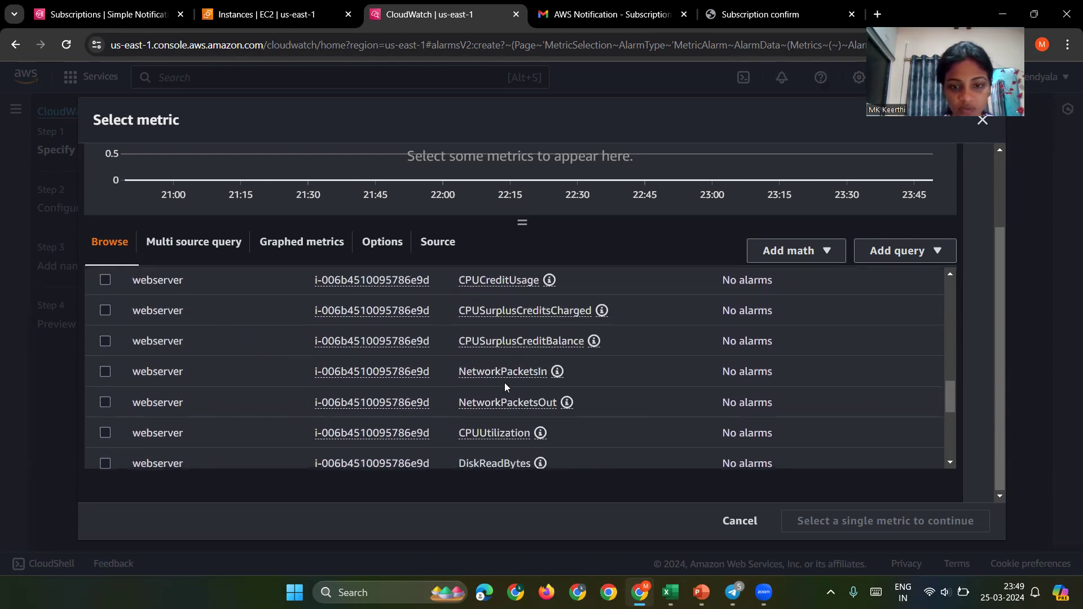
pyautogui.scroll(2, 500, 348)
pyautogui.scroll(1, 497, 350)
pyautogui.scroll(-3, 502, 353)
pyautogui.scroll(-1, 247, 397)
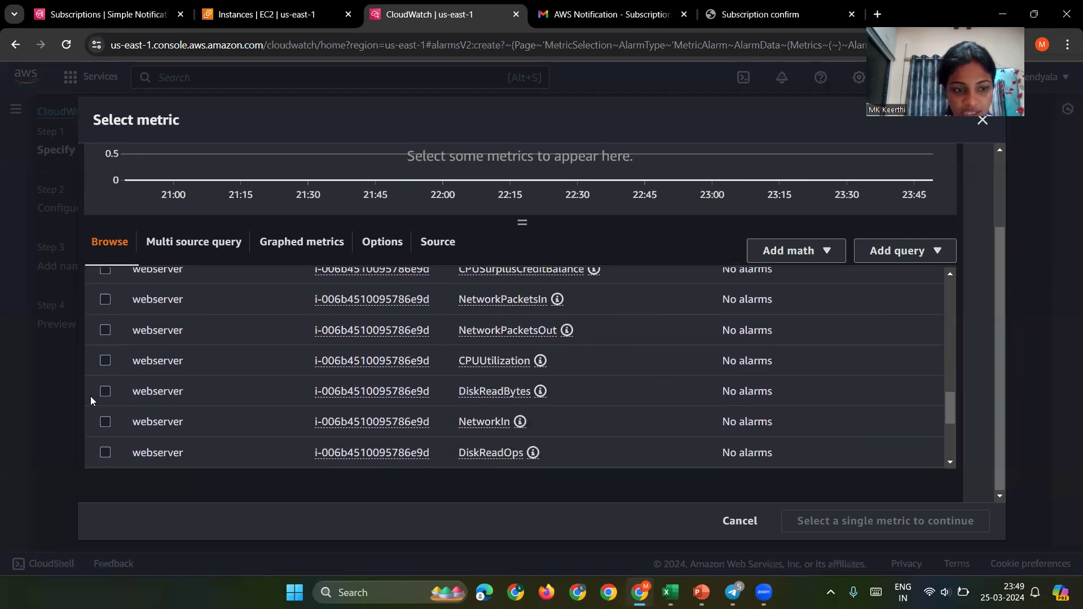
pyautogui.click(105, 392)
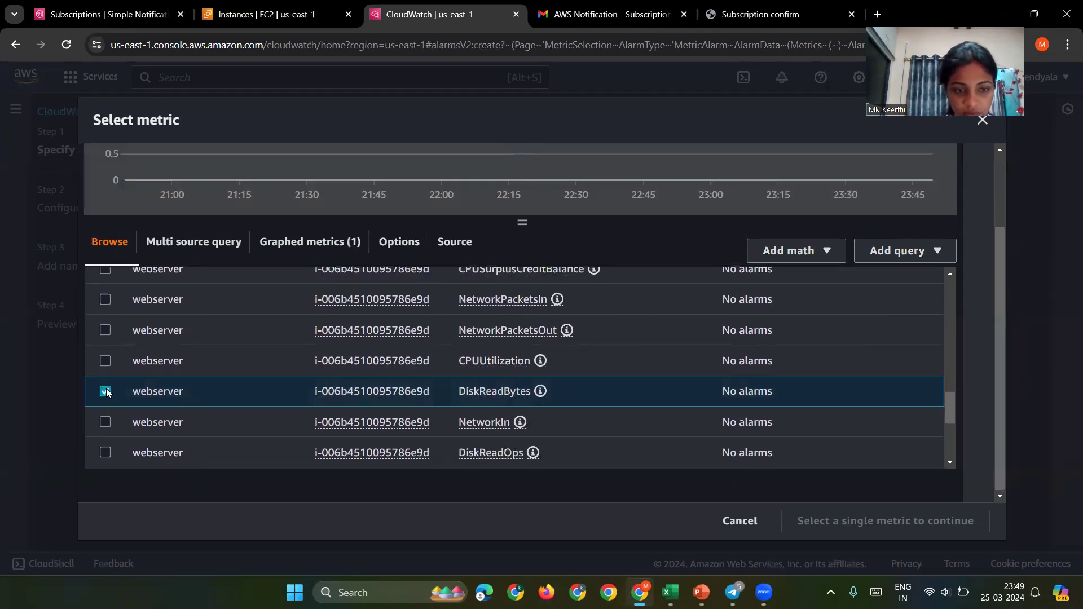
pyautogui.click(105, 362)
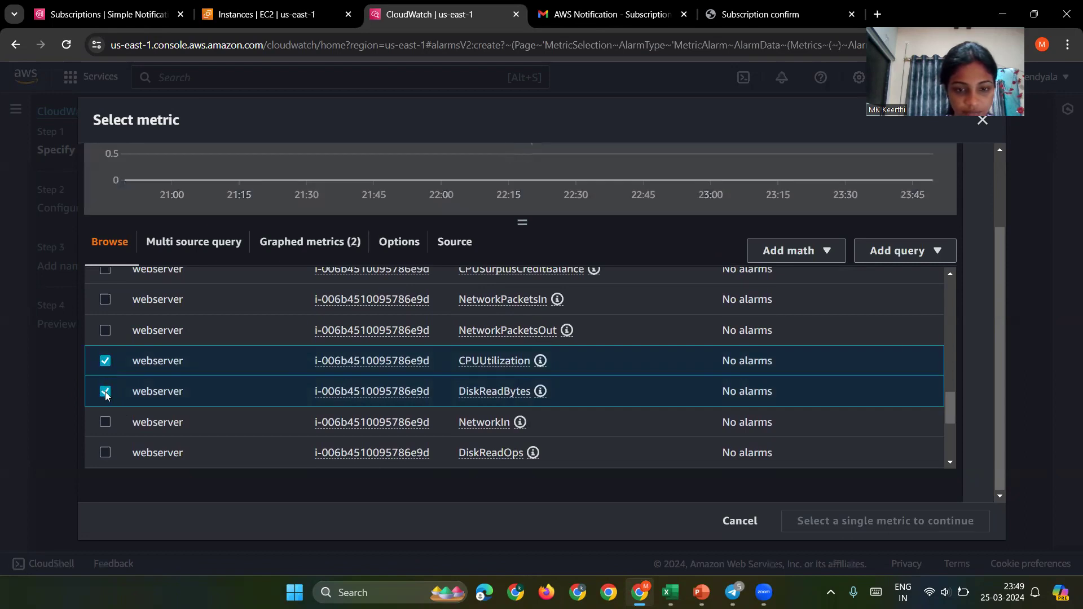
pyautogui.click(106, 392)
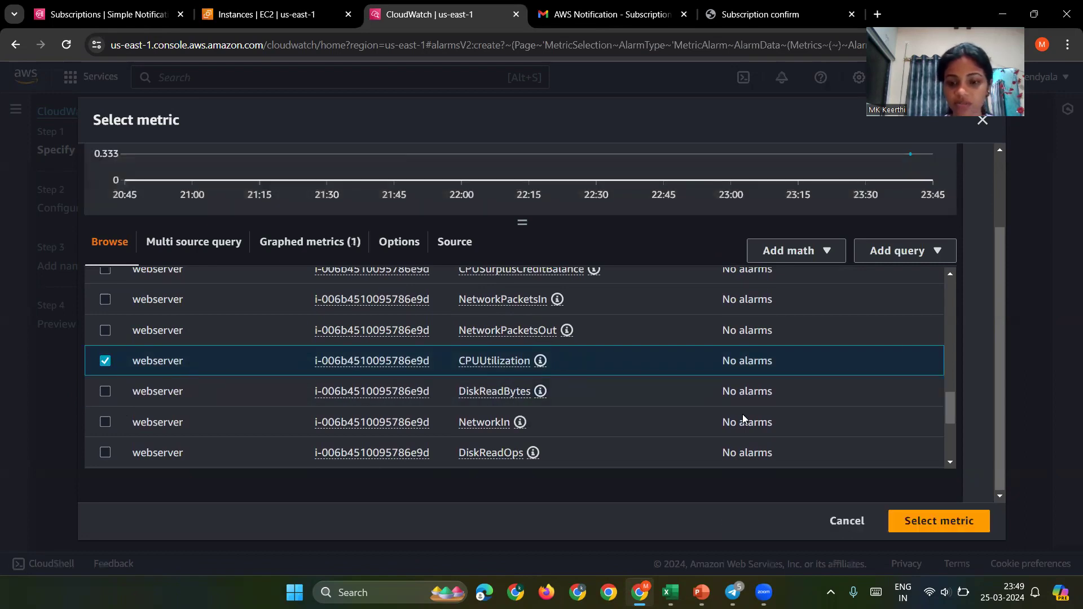
pyautogui.click(901, 528)
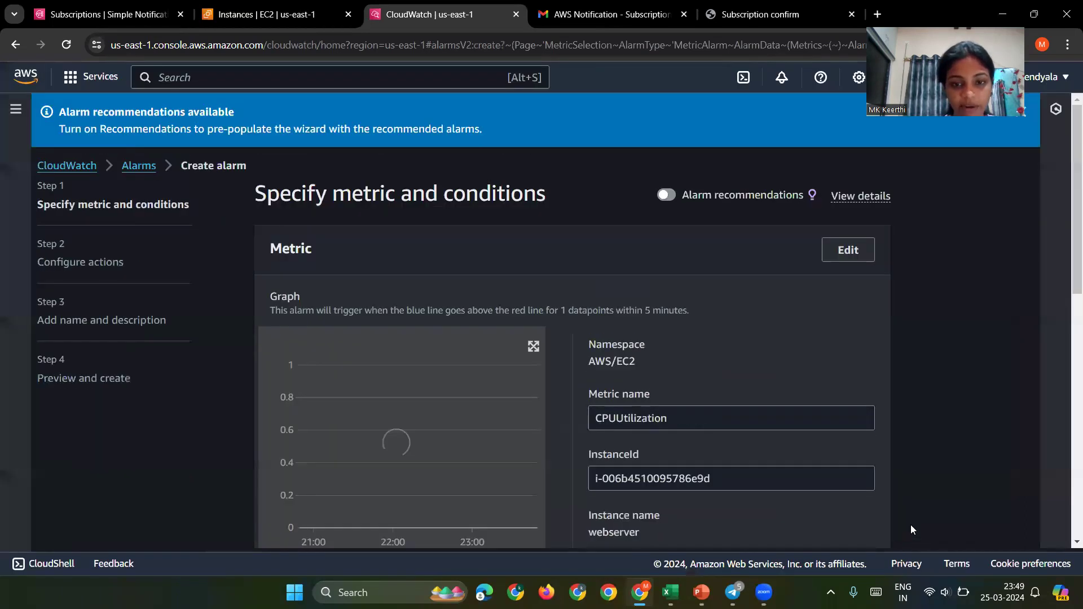
# Step: Set the alarm period to 10 seconds with the Average statistic
pyautogui.scroll(-3, 591, 454)
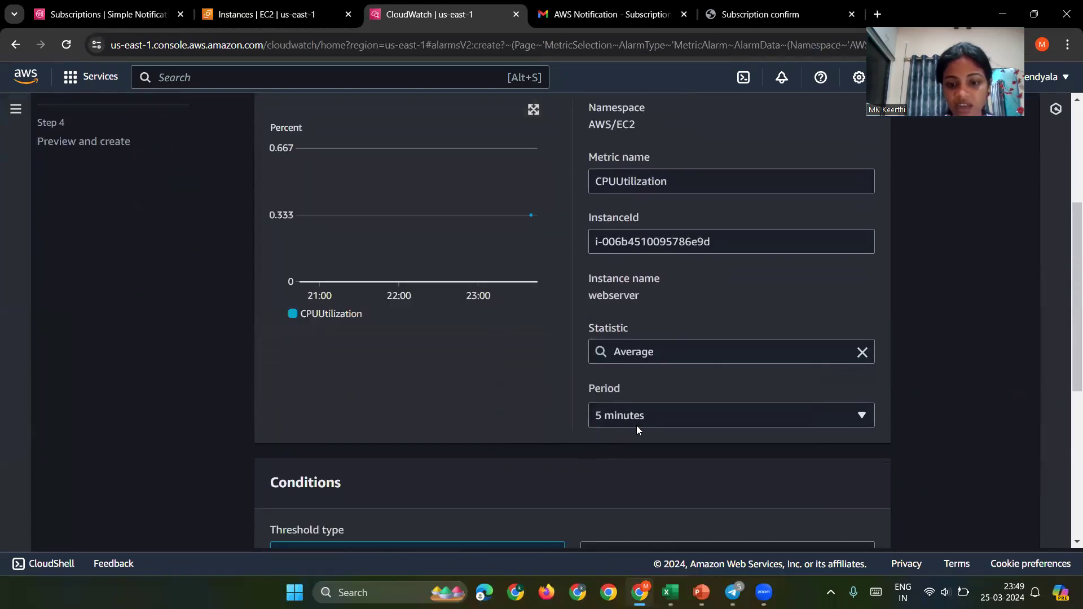
pyautogui.click(637, 424)
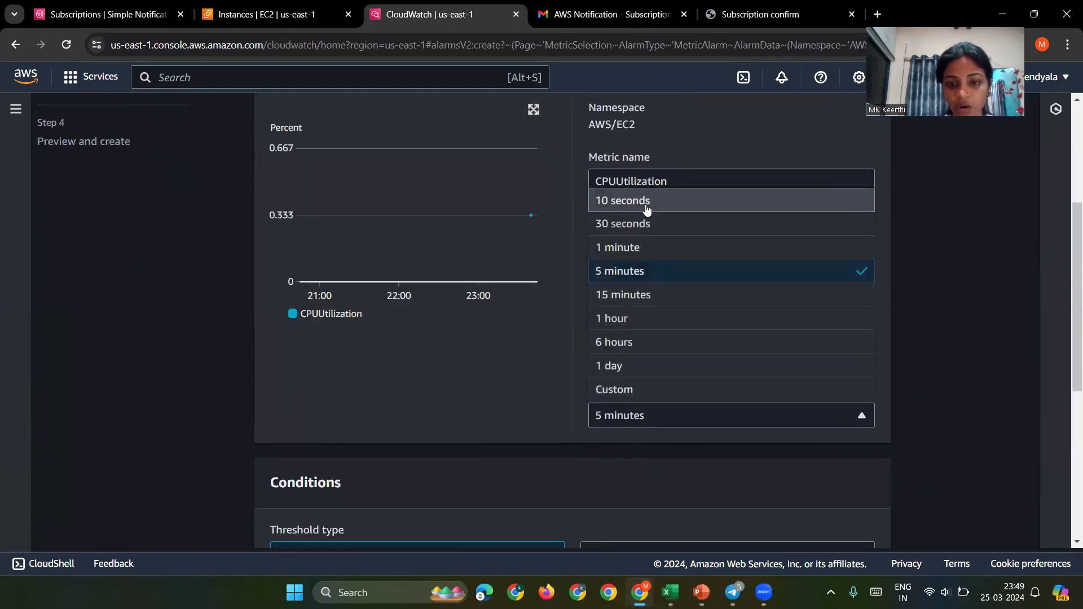
pyautogui.click(645, 204)
pyautogui.scroll(-5, 630, 371)
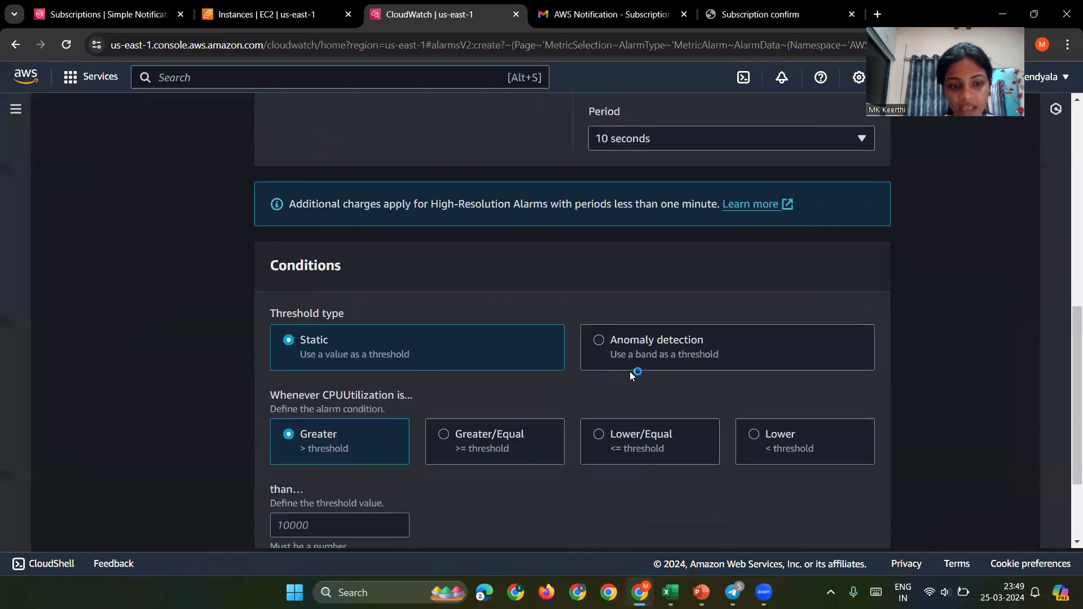
pyautogui.scroll(8, 460, 392)
pyautogui.scroll(-4, 459, 393)
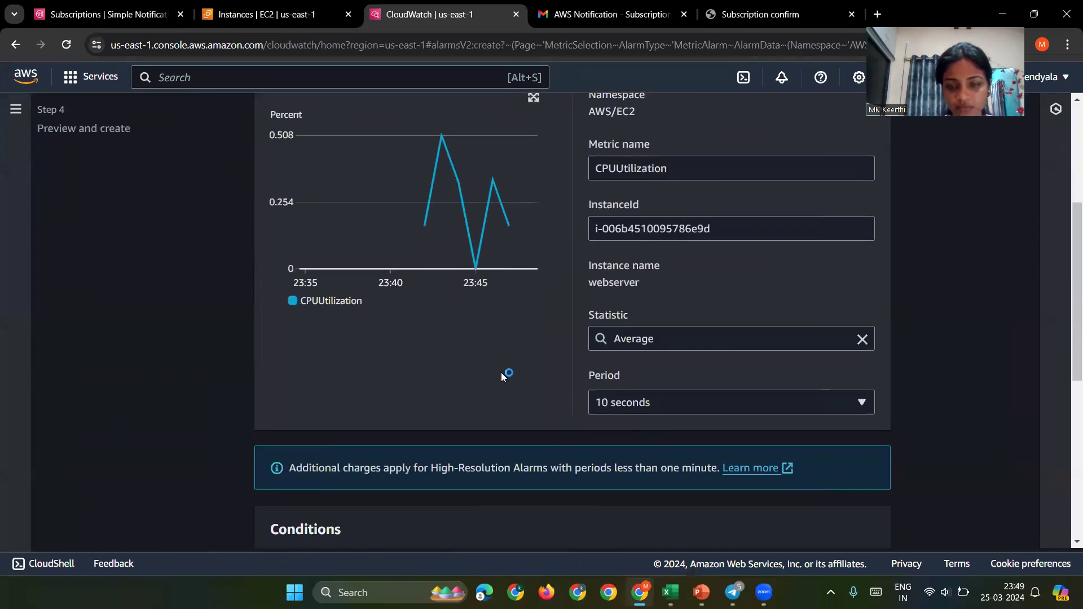
pyautogui.scroll(1, 506, 403)
pyautogui.click(720, 396)
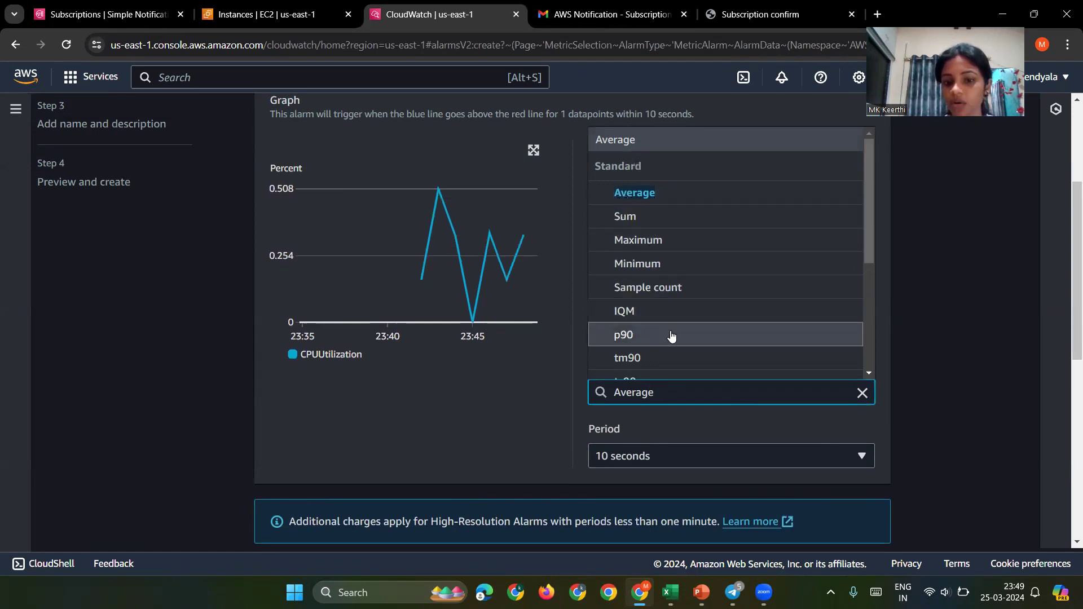
pyautogui.click(650, 195)
# Step: Set a Greater-than threshold of 50 and continue to the actions step
pyautogui.scroll(-7, 494, 430)
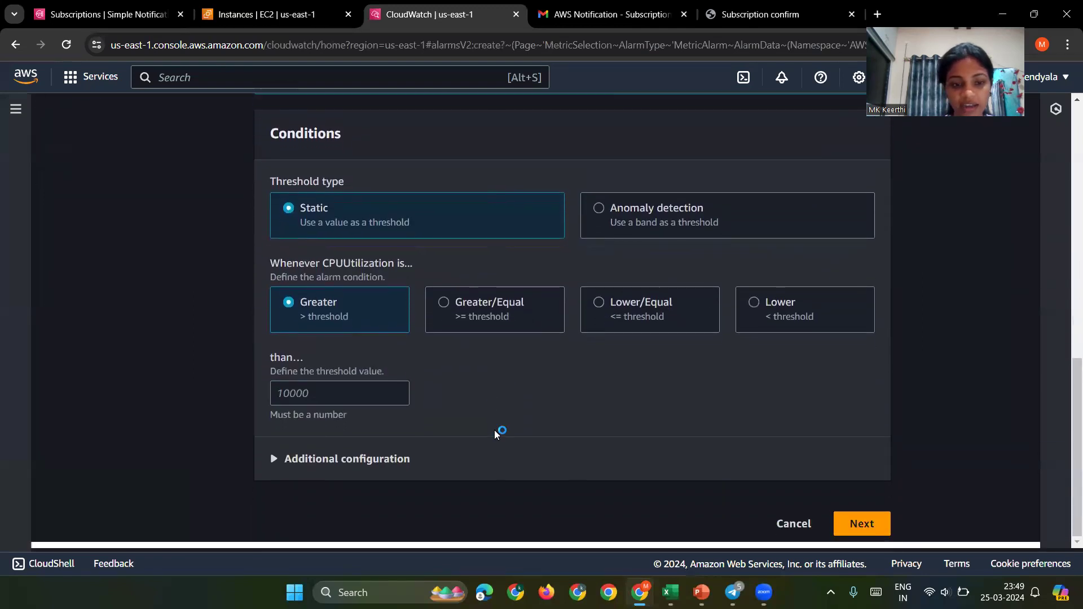
pyautogui.click(387, 389)
pyautogui.write('50')
pyautogui.click(861, 522)
# Step: Send 'In alarm' notifications to the existing SNS topic 'demo'
pyautogui.scroll(-4, 686, 456)
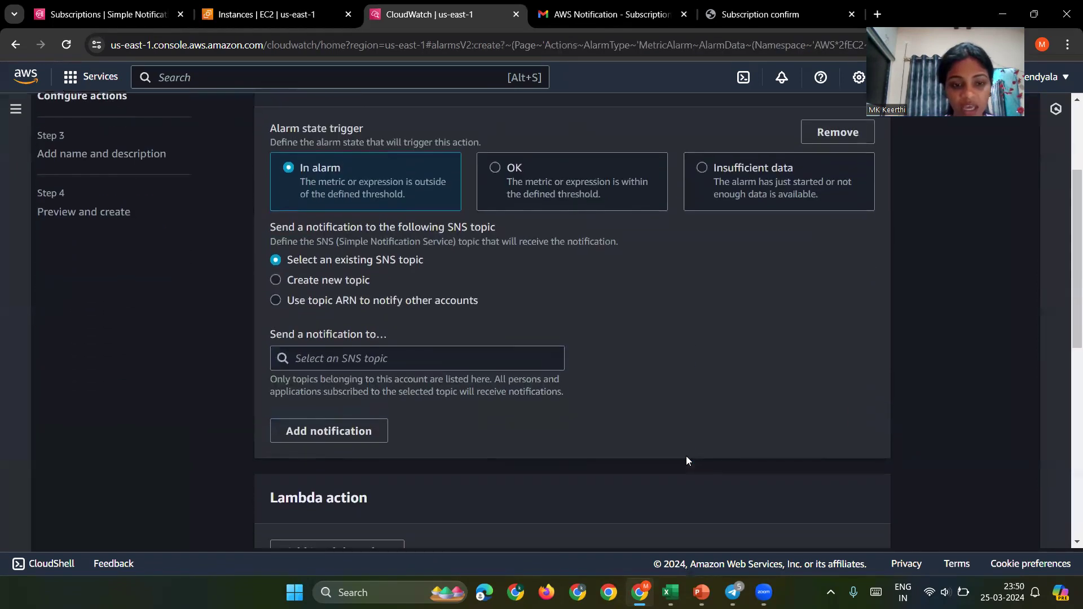
pyautogui.click(489, 305)
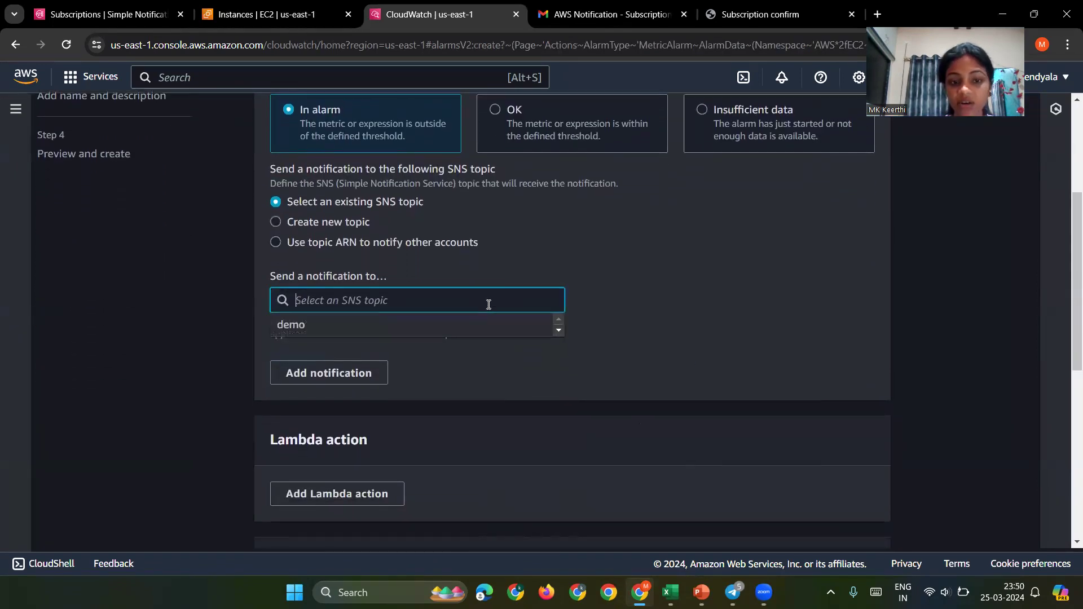
pyautogui.click(463, 331)
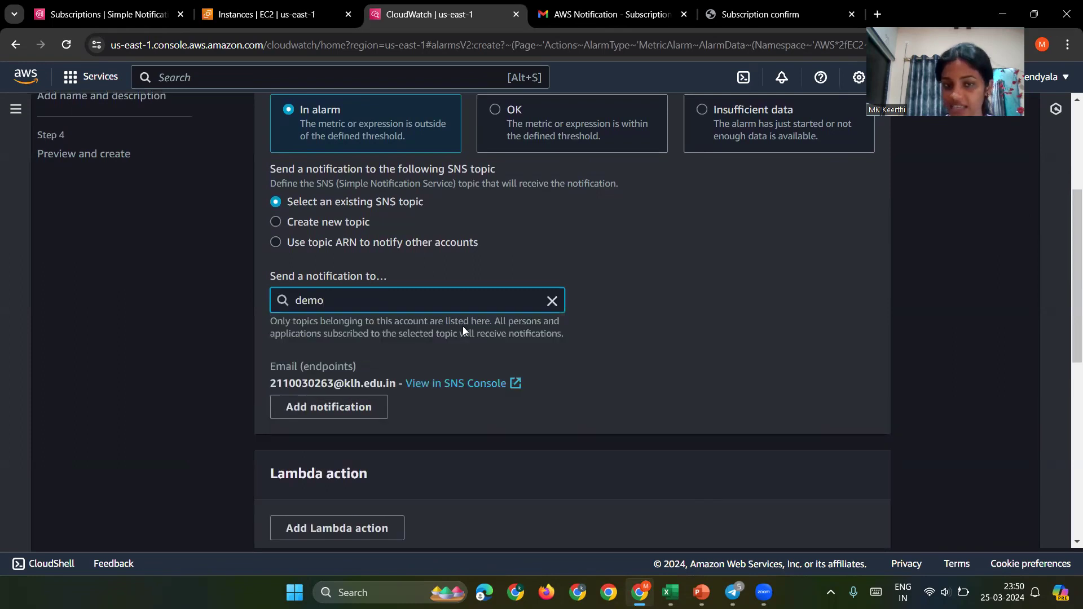
pyautogui.scroll(-2, 546, 373)
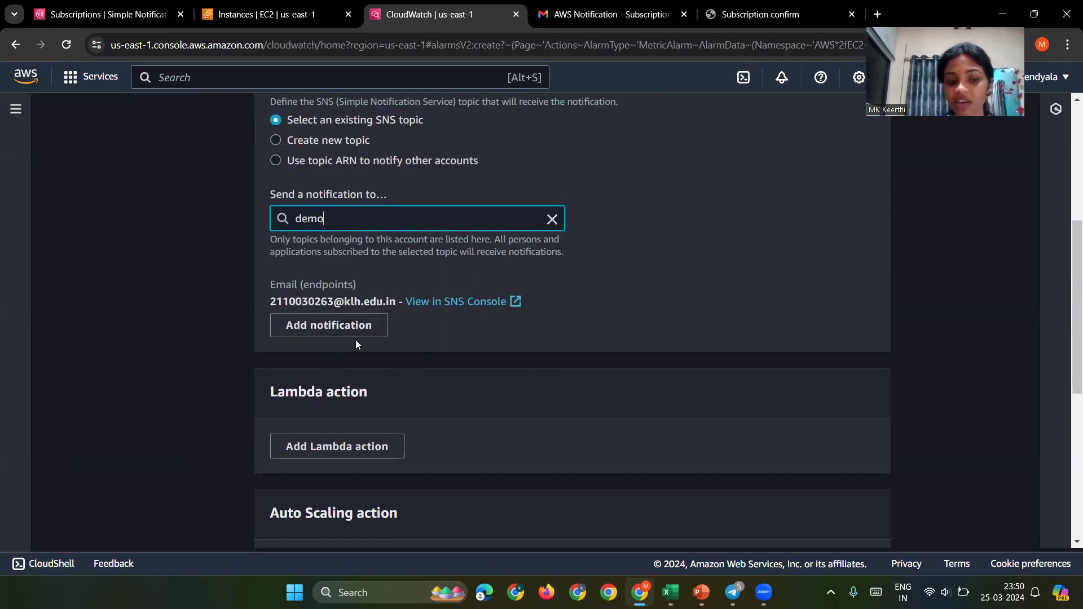
pyautogui.scroll(-6, 356, 337)
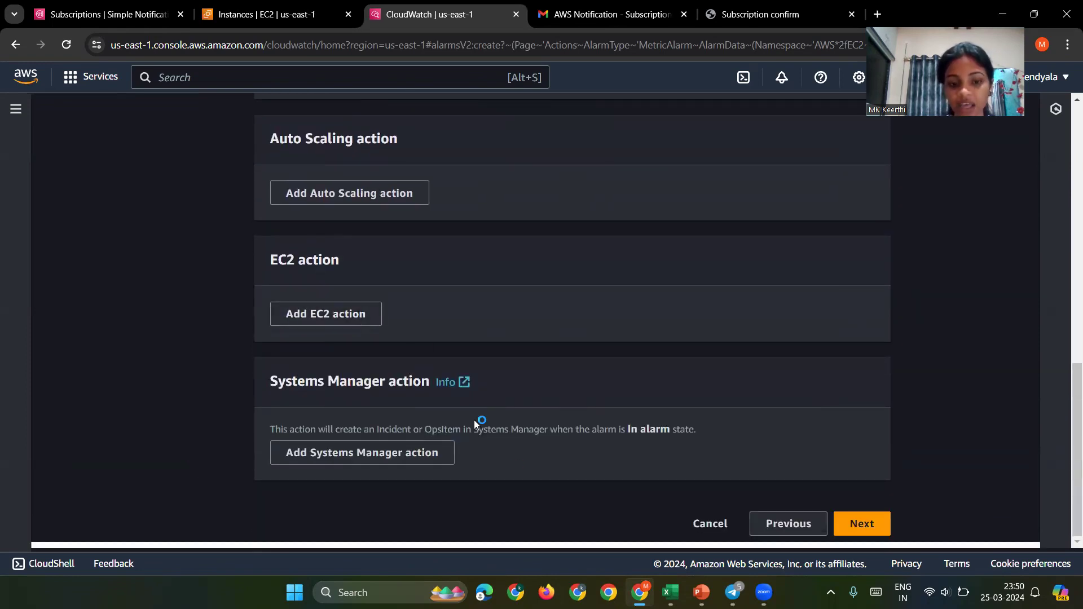
# Step: Name the alarm 'mine', review the preview, and create it
pyautogui.click(845, 516)
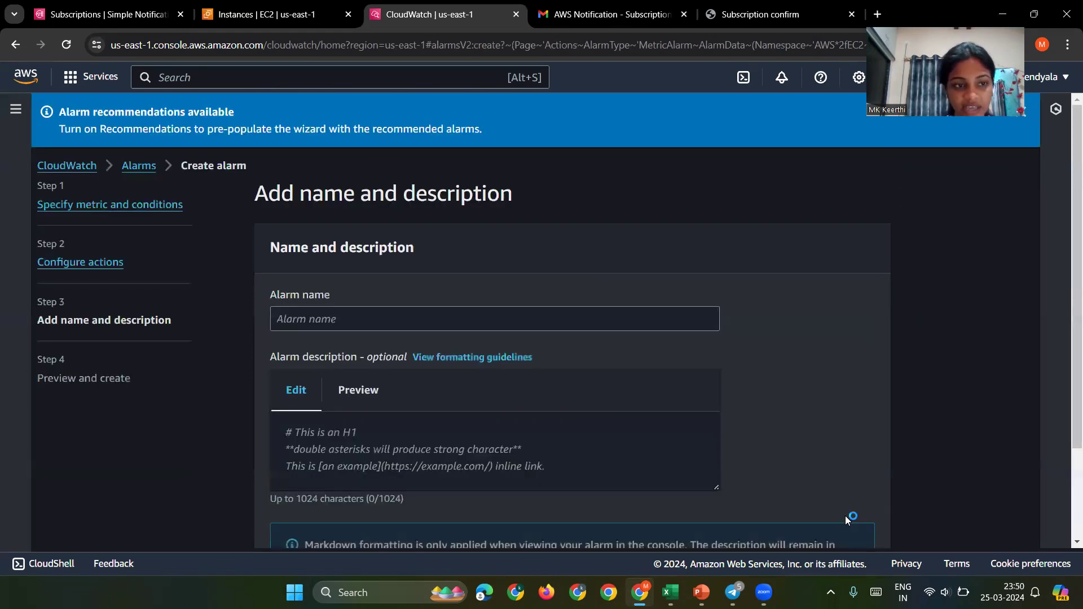
pyautogui.scroll(-2, 545, 430)
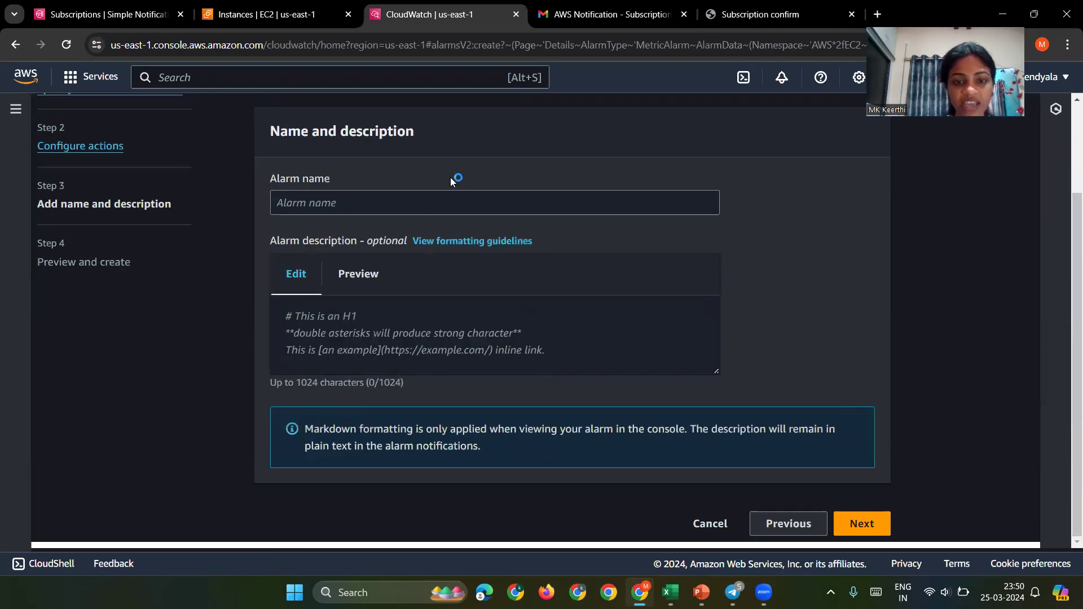
pyautogui.click(468, 208)
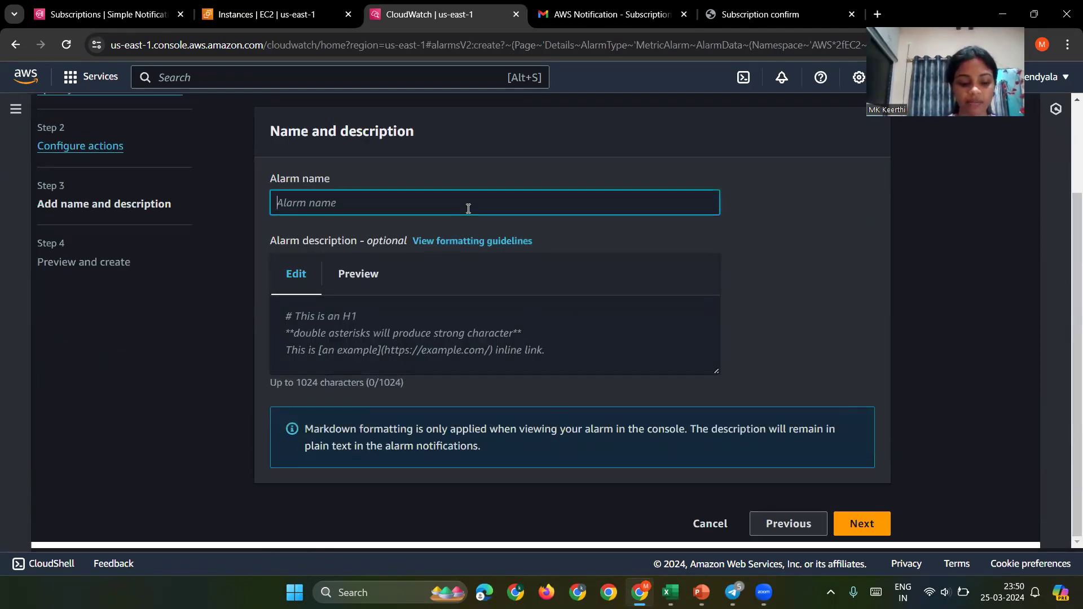
pyautogui.write('mine')
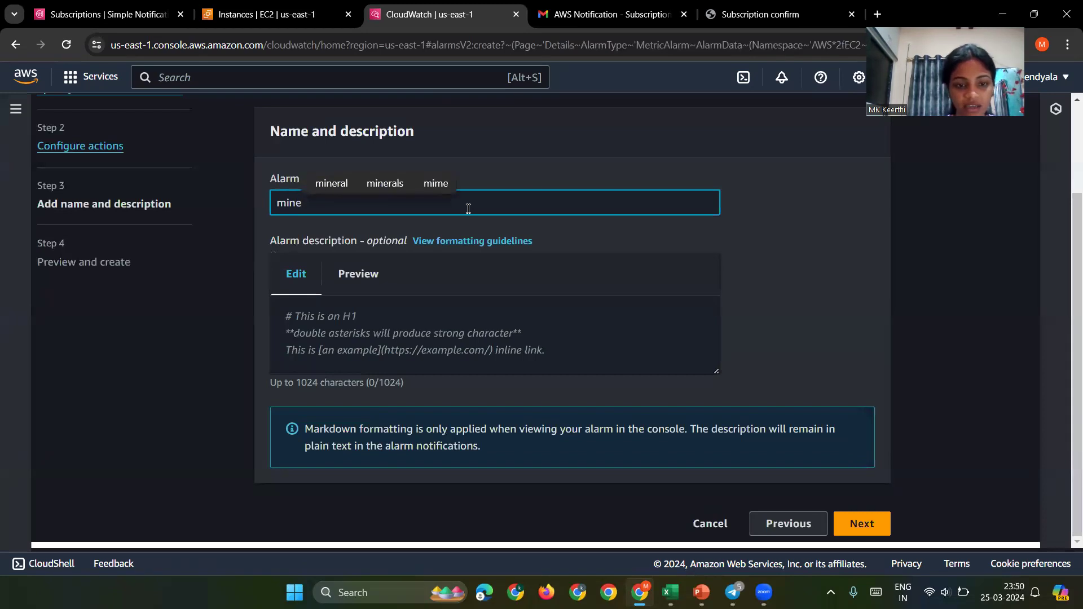
pyautogui.click(851, 529)
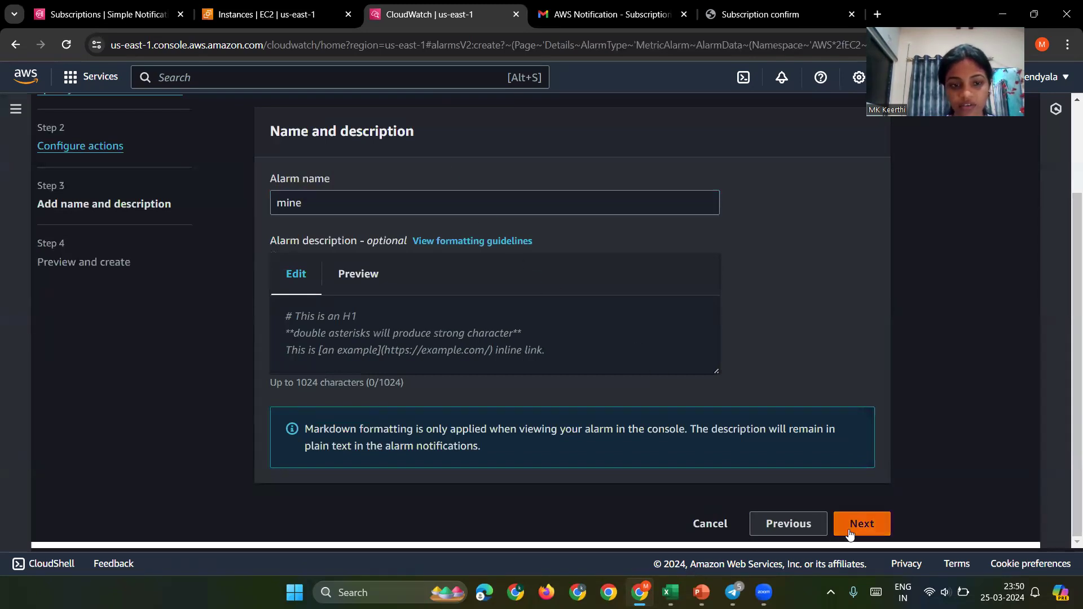
pyautogui.scroll(-2, 670, 449)
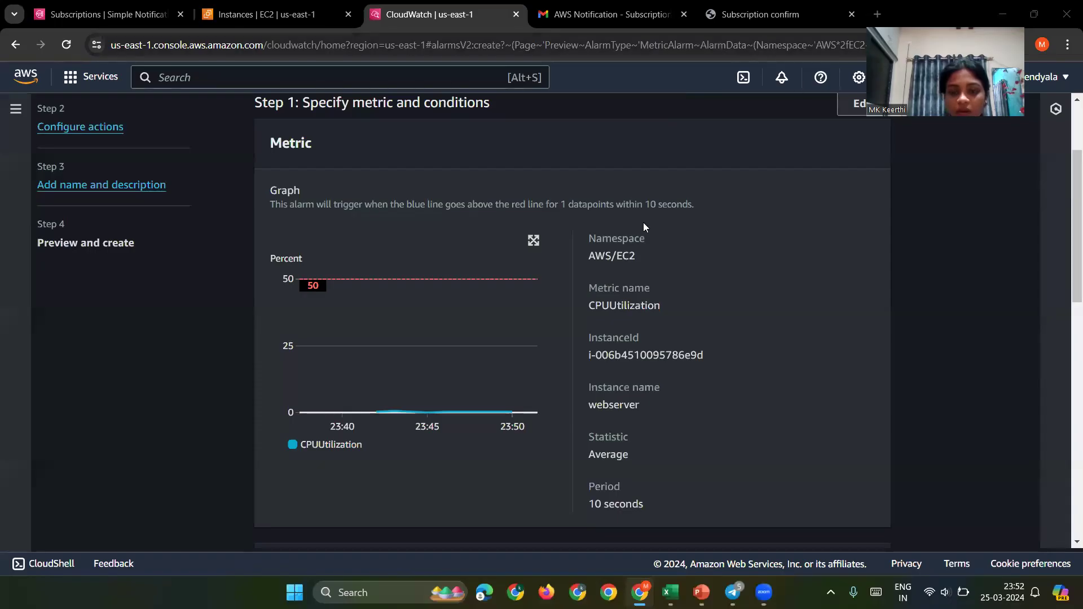
pyautogui.scroll(-15, 644, 225)
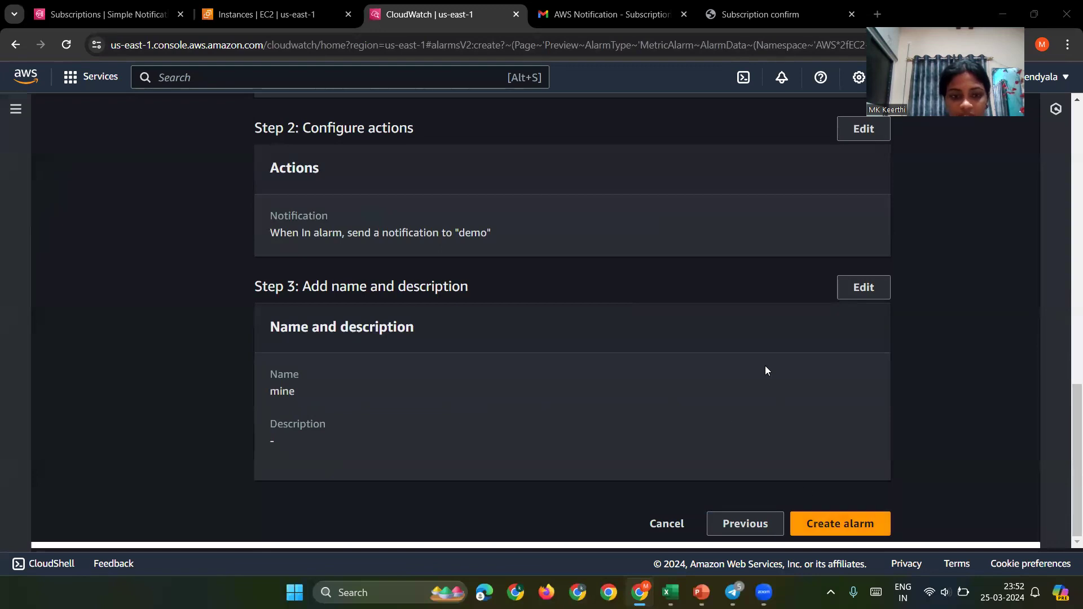
pyautogui.scroll(10, 765, 366)
pyautogui.scroll(-10, 765, 366)
pyautogui.click(849, 530)
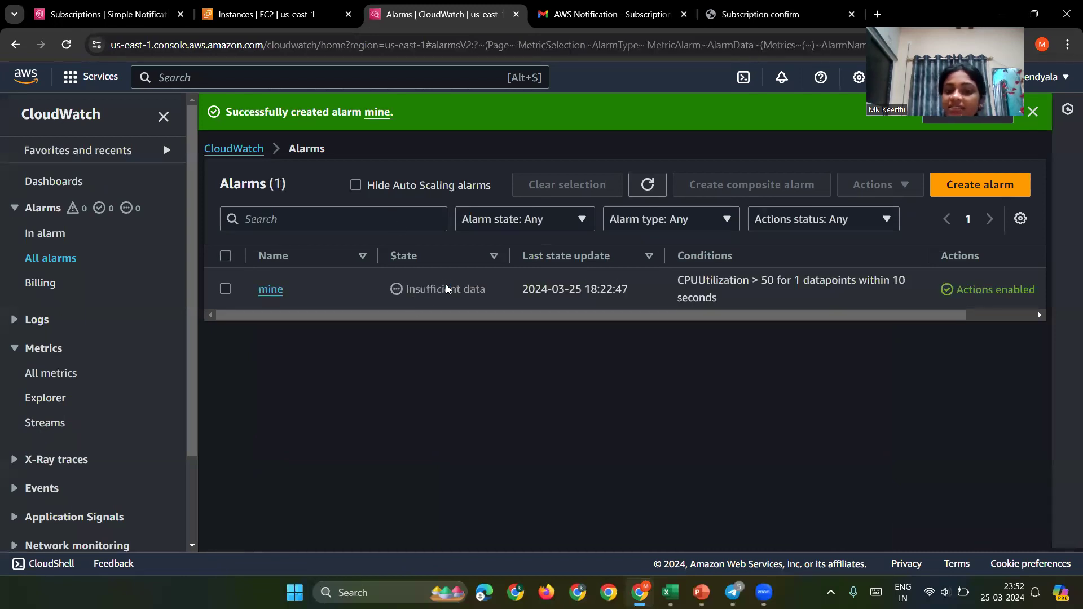
# Step: Refresh the Alarms list repeatedly to check the new alarm 'mine'
pyautogui.click(648, 183)
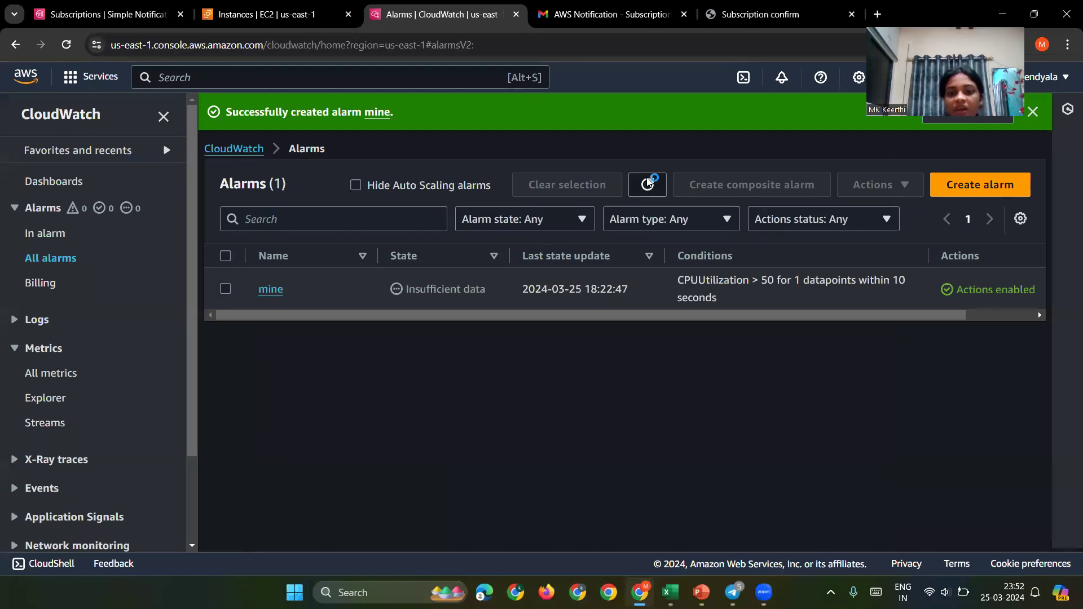
pyautogui.click(647, 183)
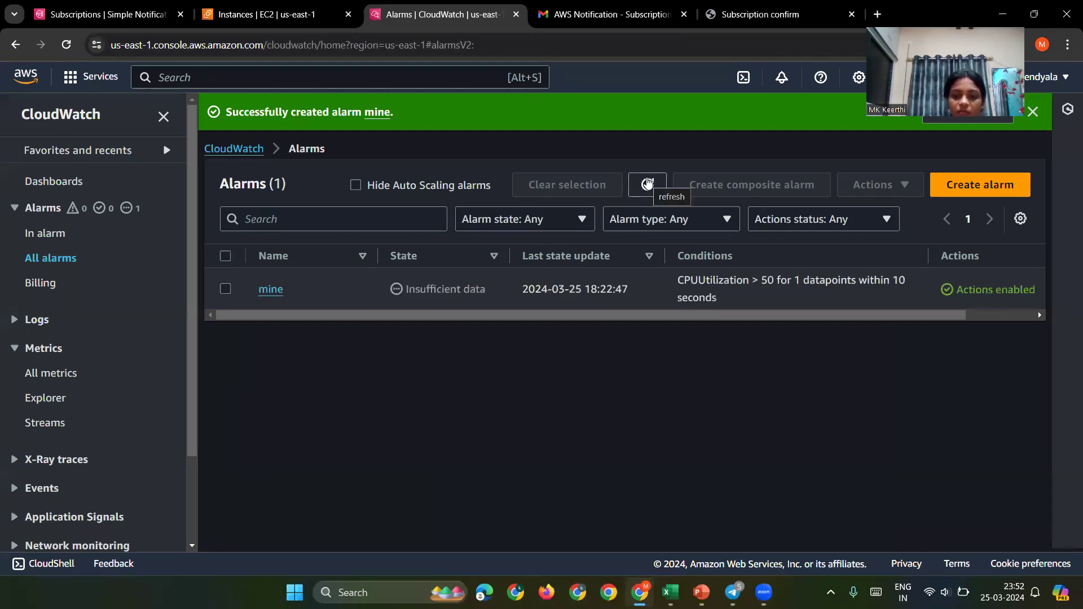
pyautogui.click(648, 183)
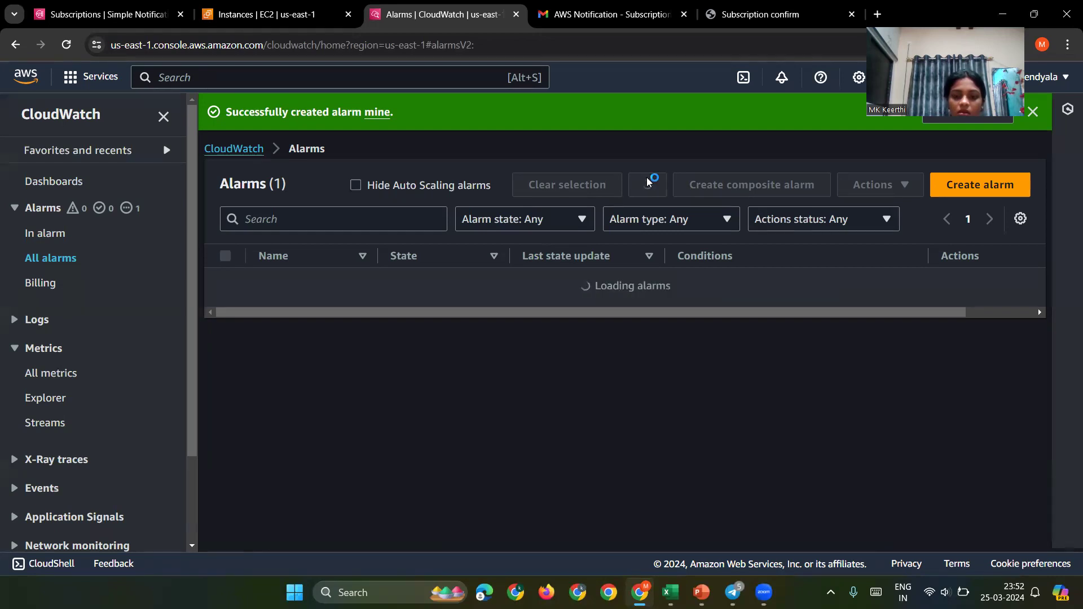
pyautogui.click(647, 183)
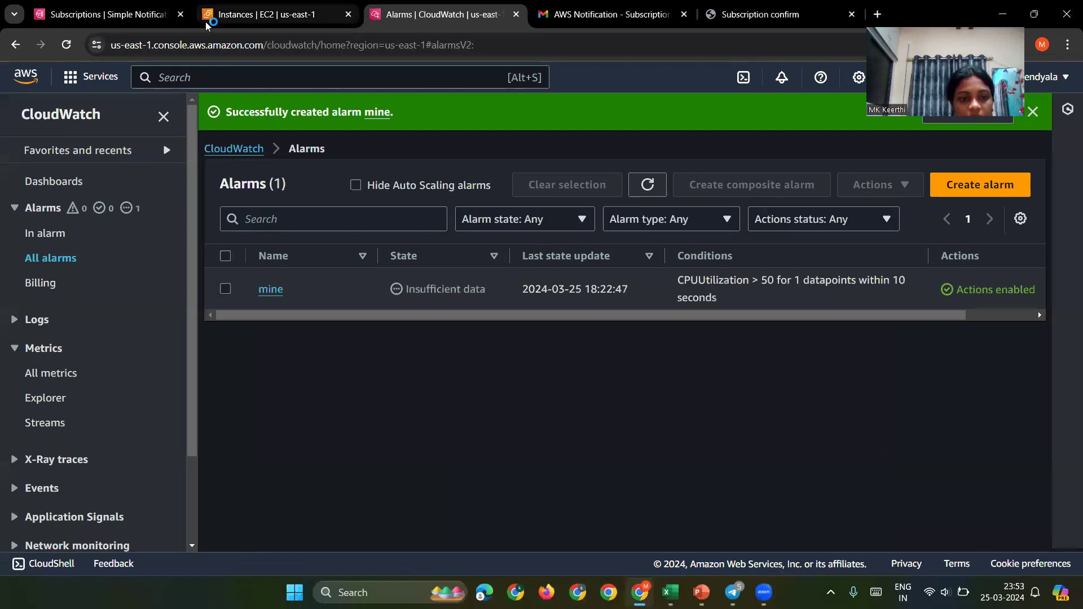
# Step: Copy the webserver instance ID, view alarm 'mine', then open the instance's Connect page
pyautogui.click(270, 14)
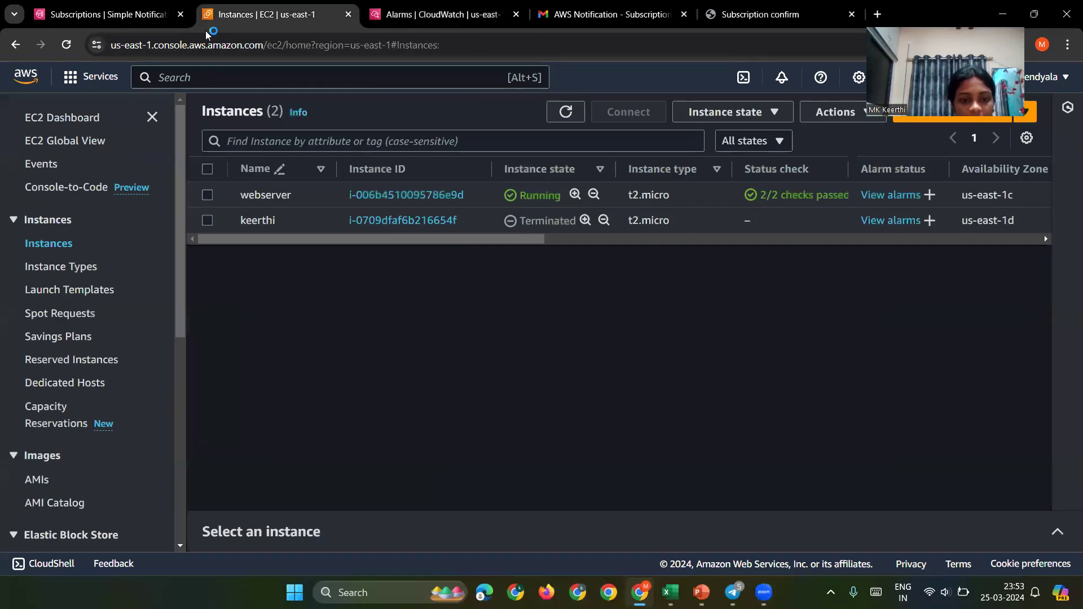
pyautogui.click(208, 195)
pyautogui.click(417, 199)
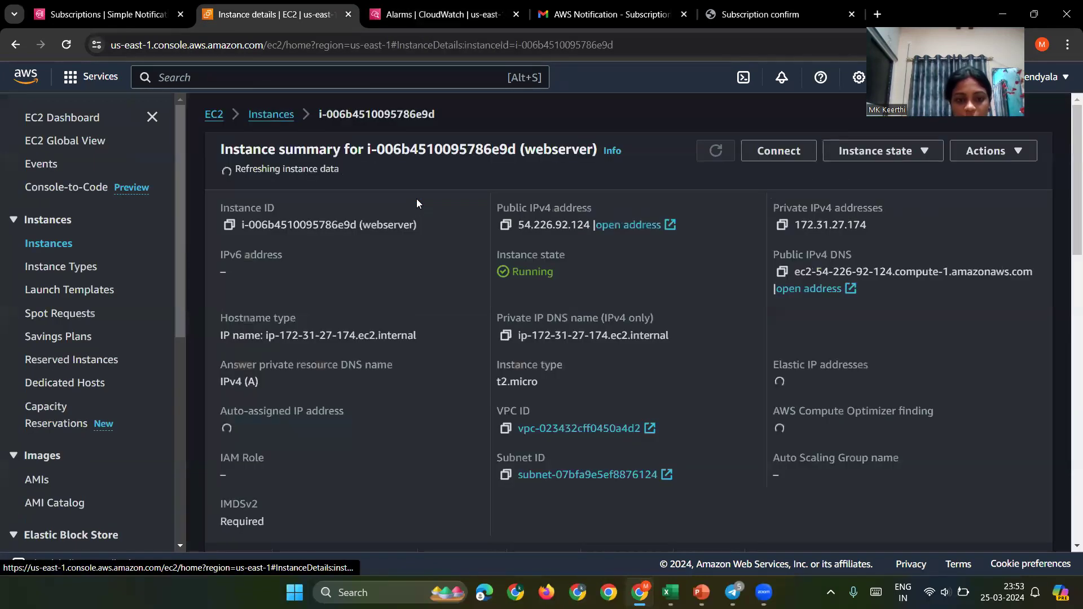
pyautogui.click(228, 221)
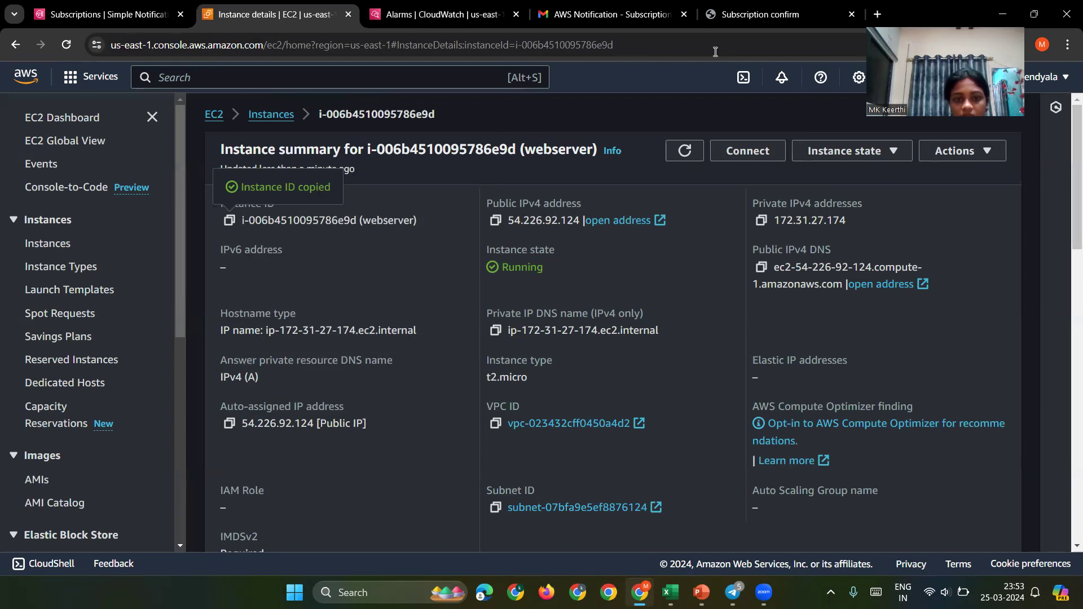
pyautogui.click(398, 23)
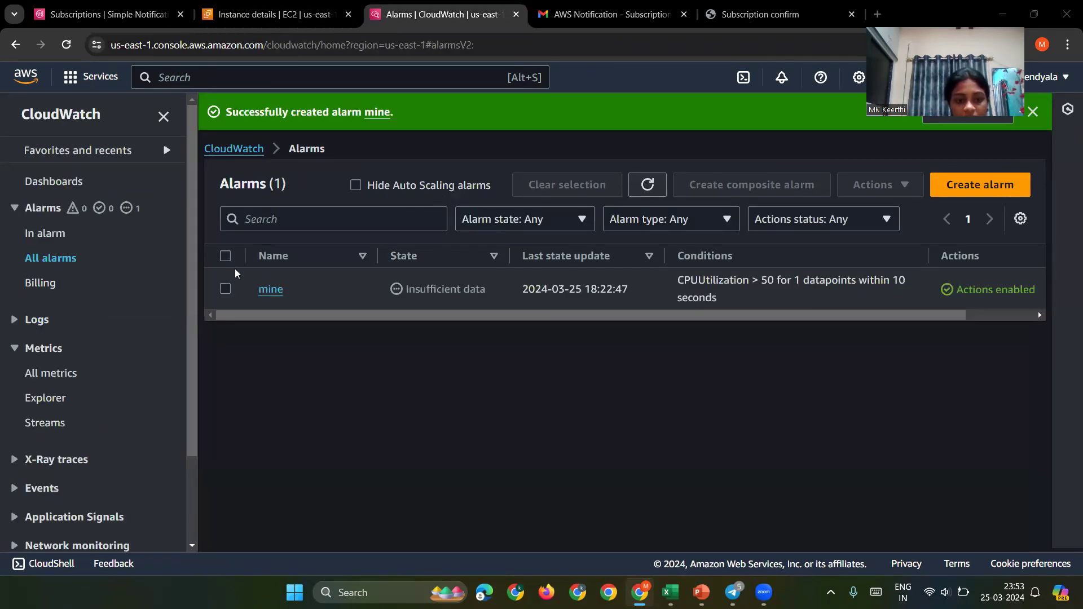
pyautogui.click(270, 289)
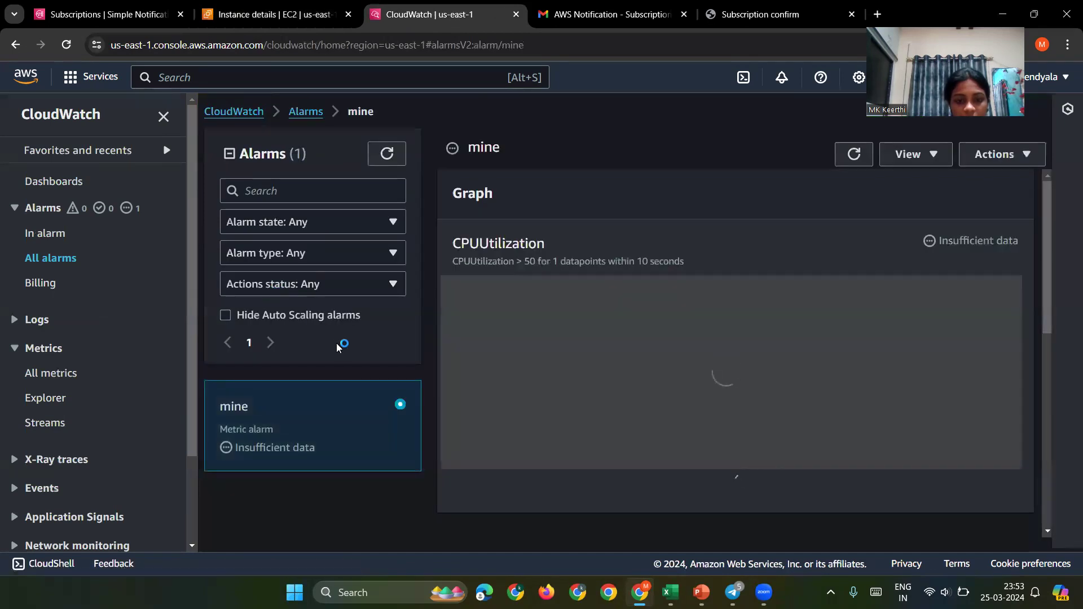
pyautogui.hotkey('ctrl', 'shift', 'Tab')
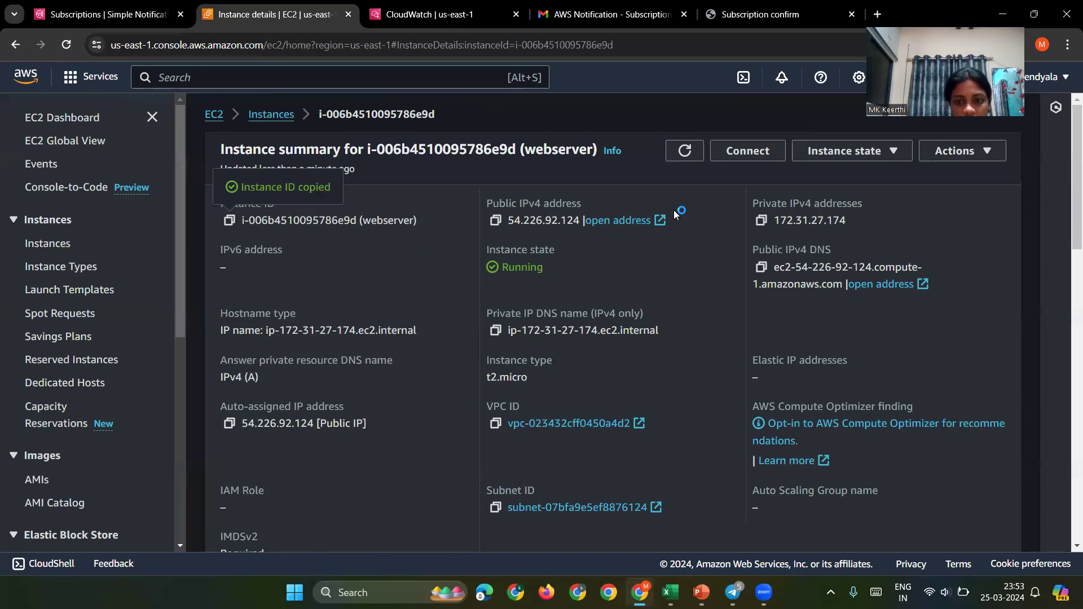
pyautogui.click(741, 158)
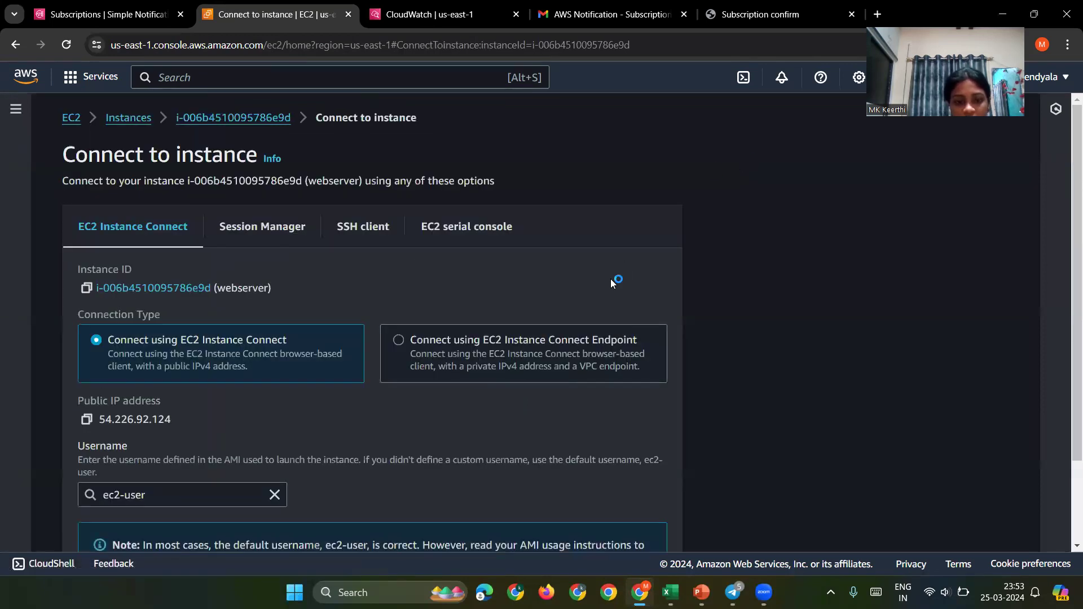
# Step: Connect to the webserver through EC2 Instance Connect and switch to root with 'sudo su'
pyautogui.scroll(-2, 610, 279)
pyautogui.click(652, 525)
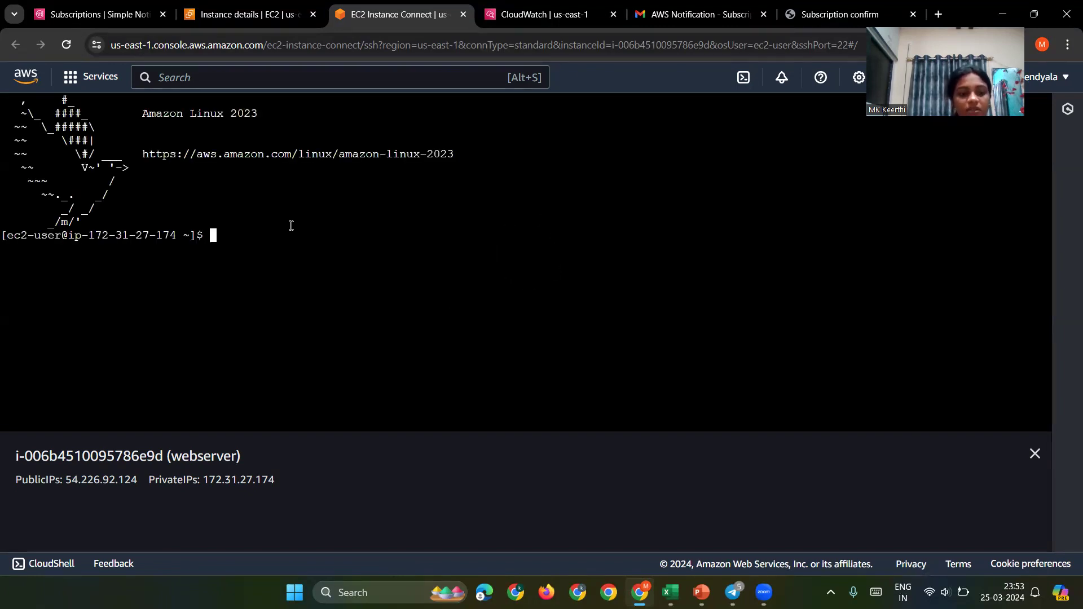
pyautogui.write('sudo ')
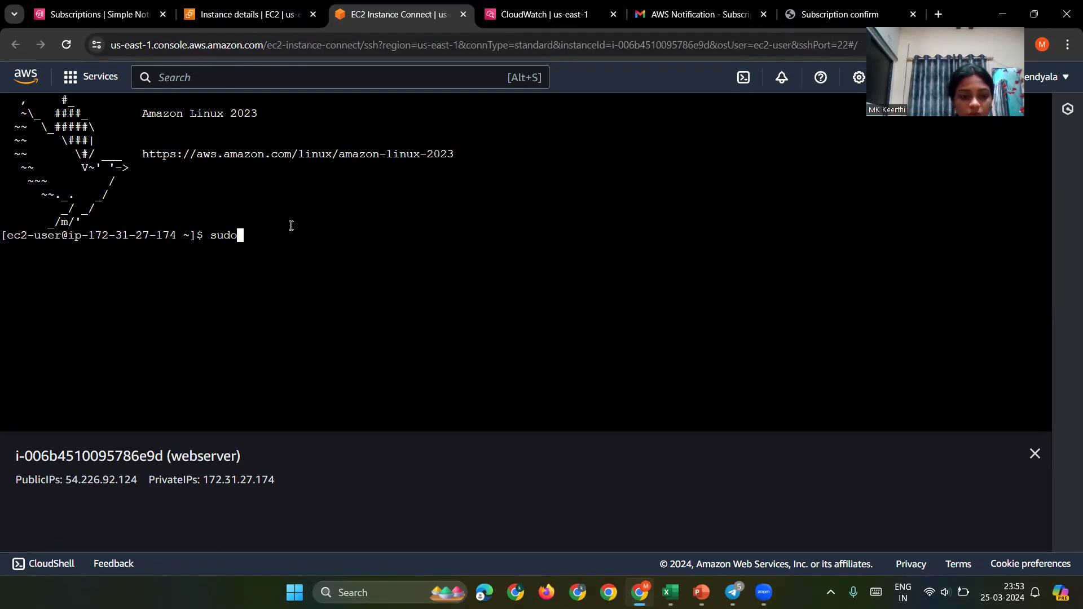
pyautogui.write('su')
pyautogui.press('Return')
# Step: Start the CPU-stress job 'yes>/dev/null &' running in the background
pyautogui.write('ye>/')
pyautogui.press('BackSpace')
pyautogui.press('BackSpace')
pyautogui.press('BackSpace')
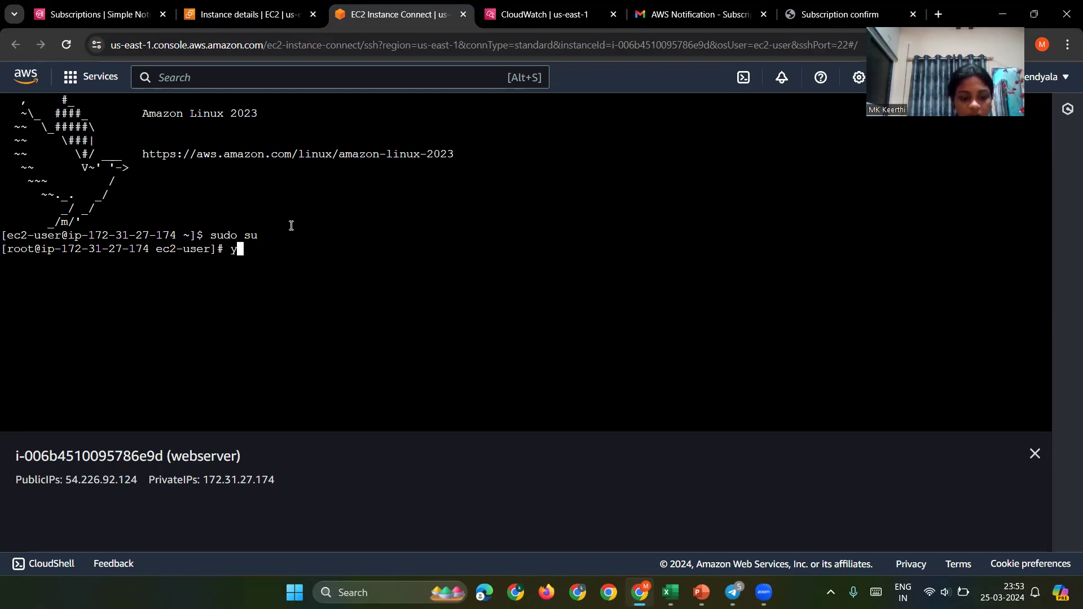
pyautogui.write('es>/d')
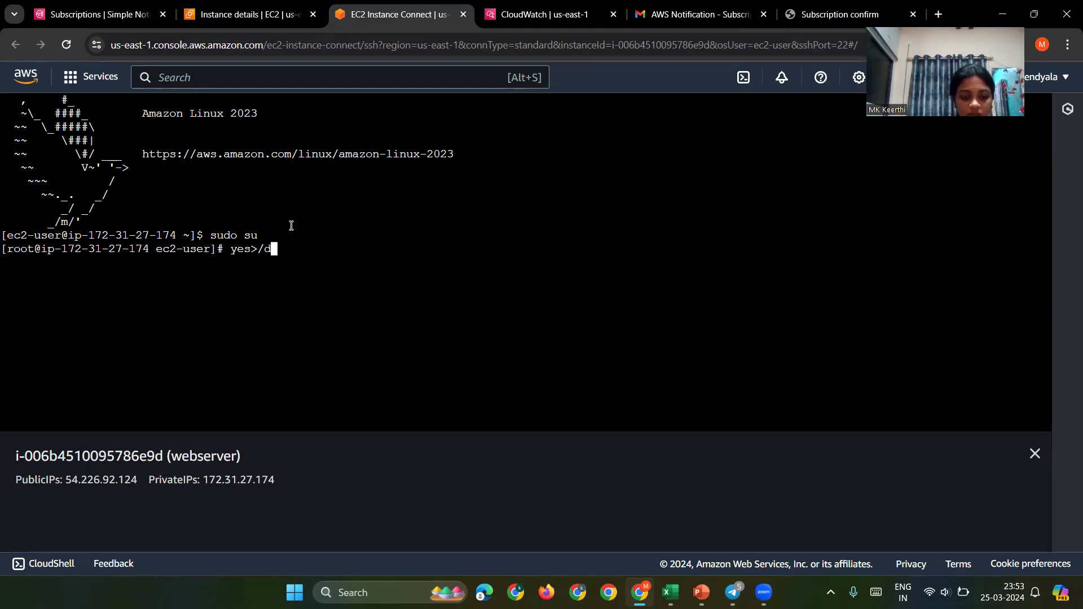
pyautogui.write('ev/nu')
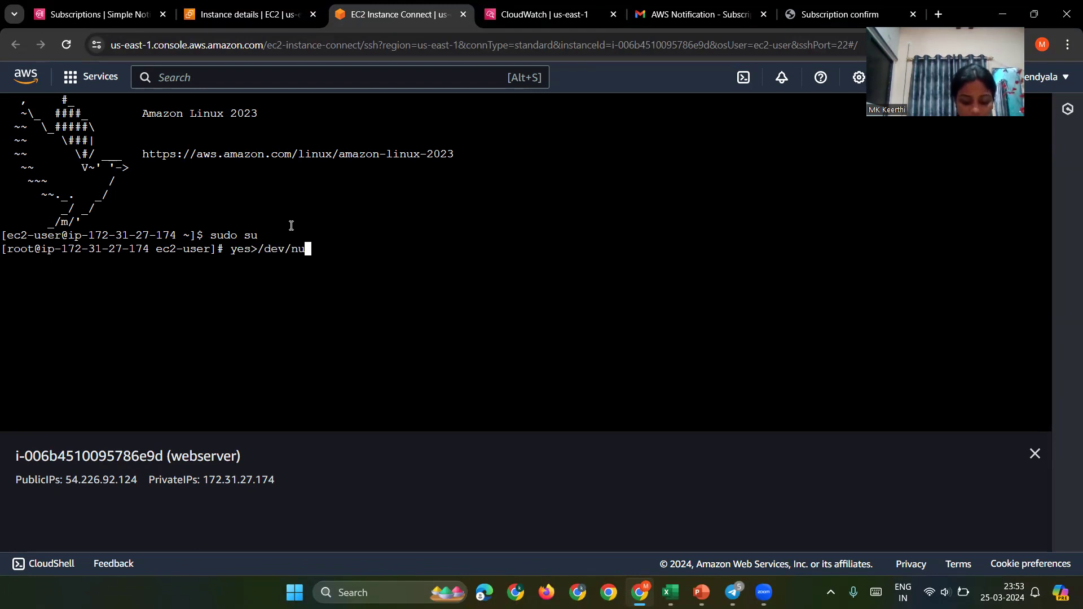
pyautogui.write('ll')
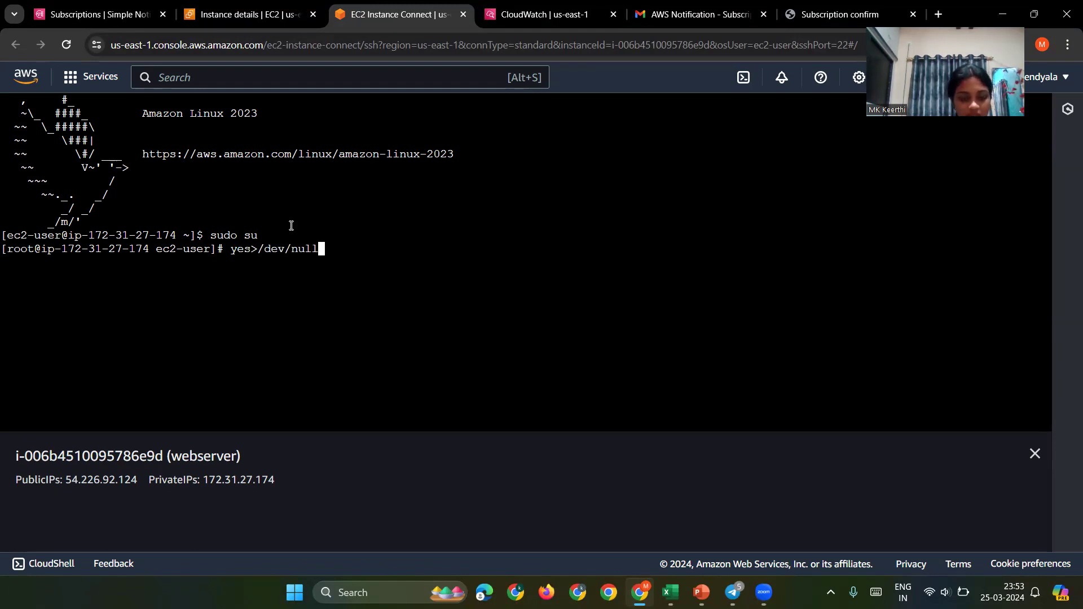
pyautogui.write(' &')
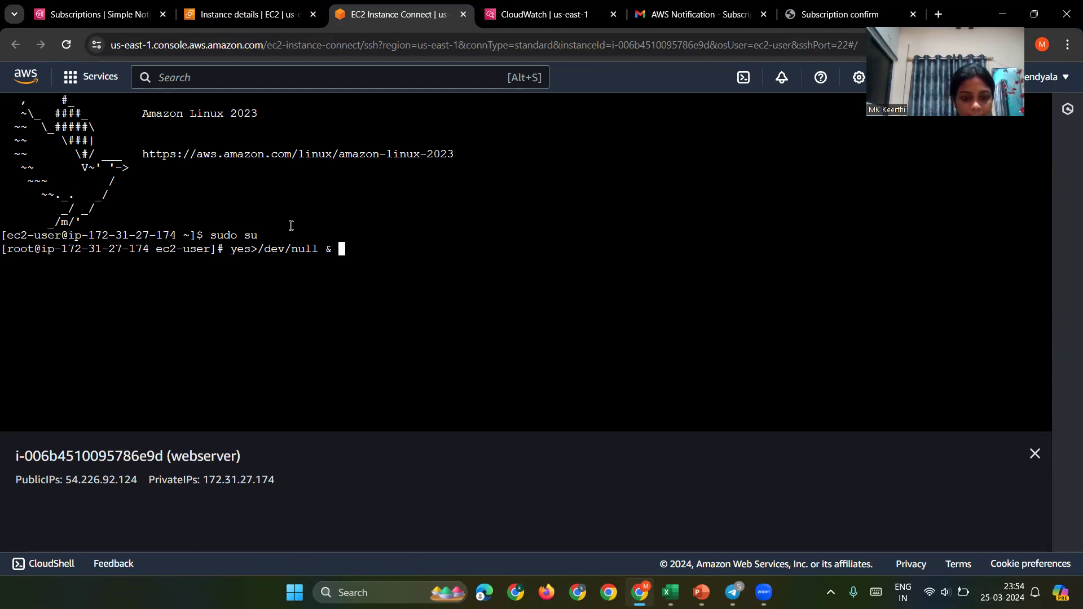
pyautogui.press('Return')
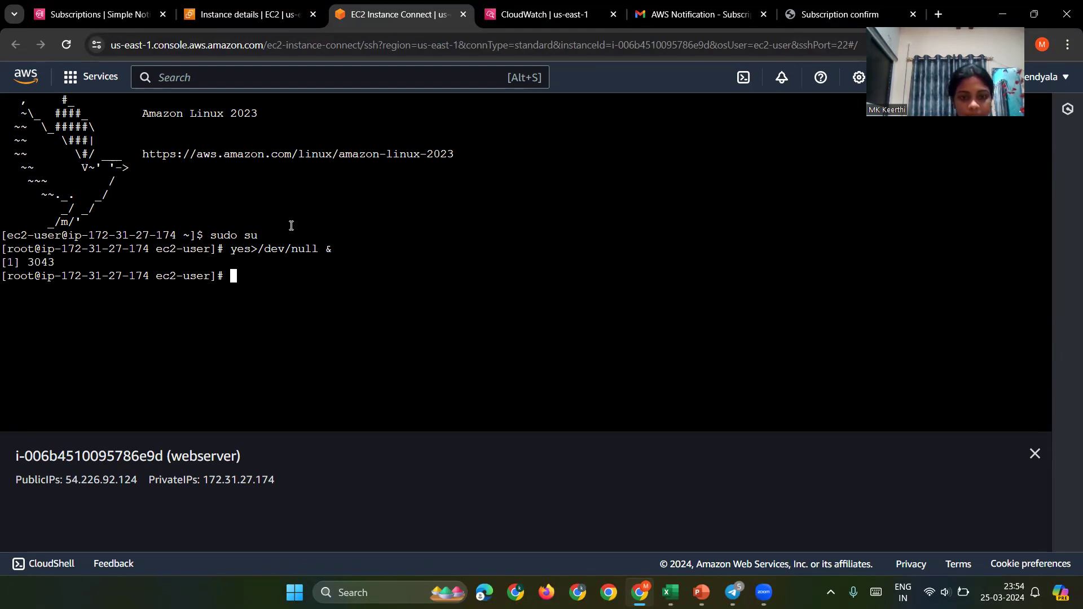
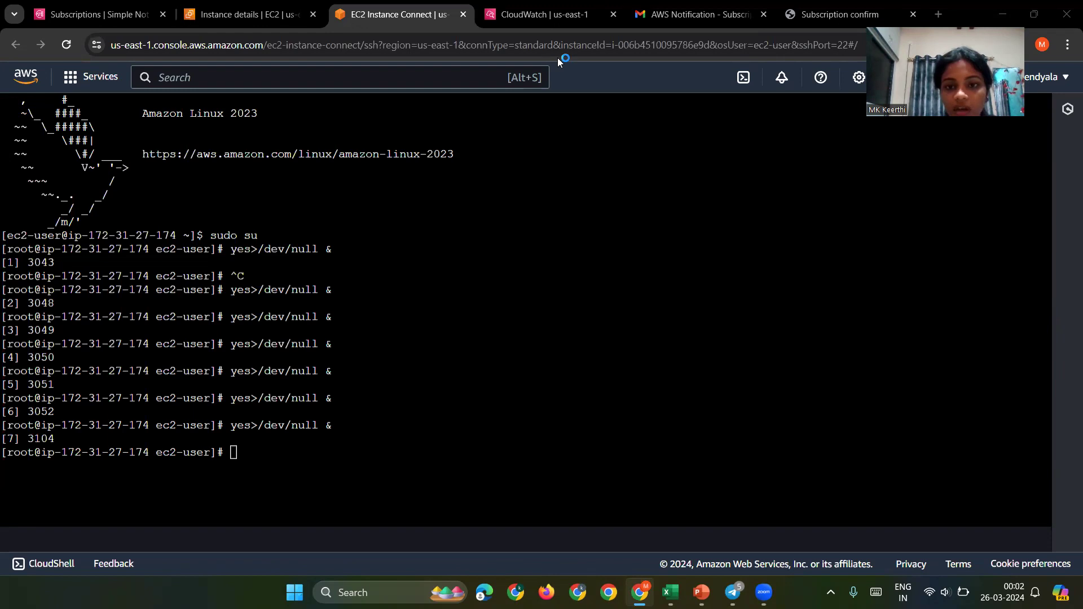
# Step: View alarm mine's details, then return to the alarms list and refresh it several times
pyautogui.click(559, 25)
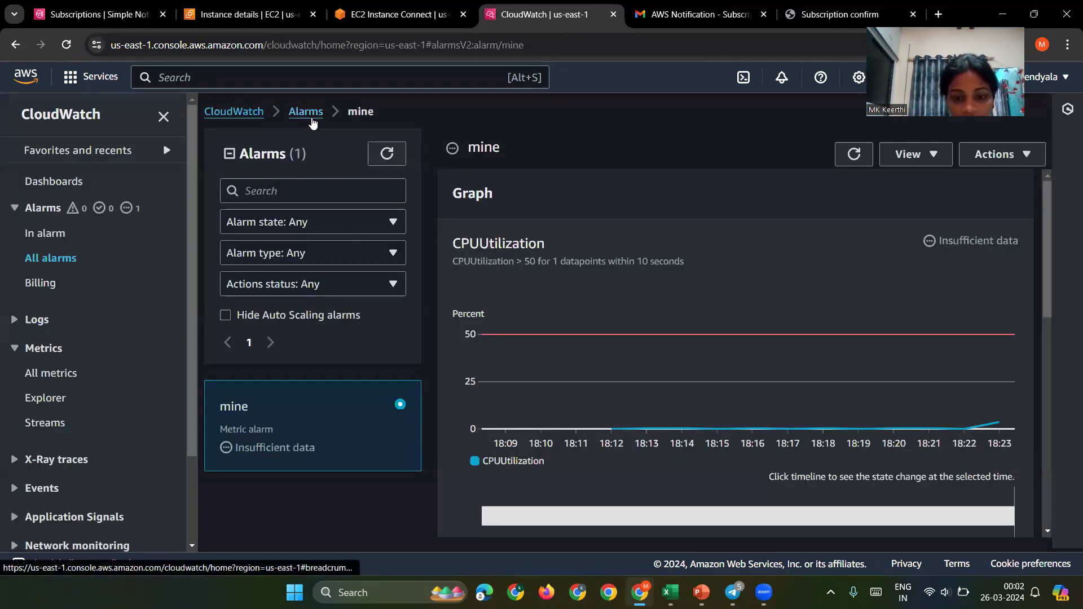
pyautogui.scroll(-5, 700, 407)
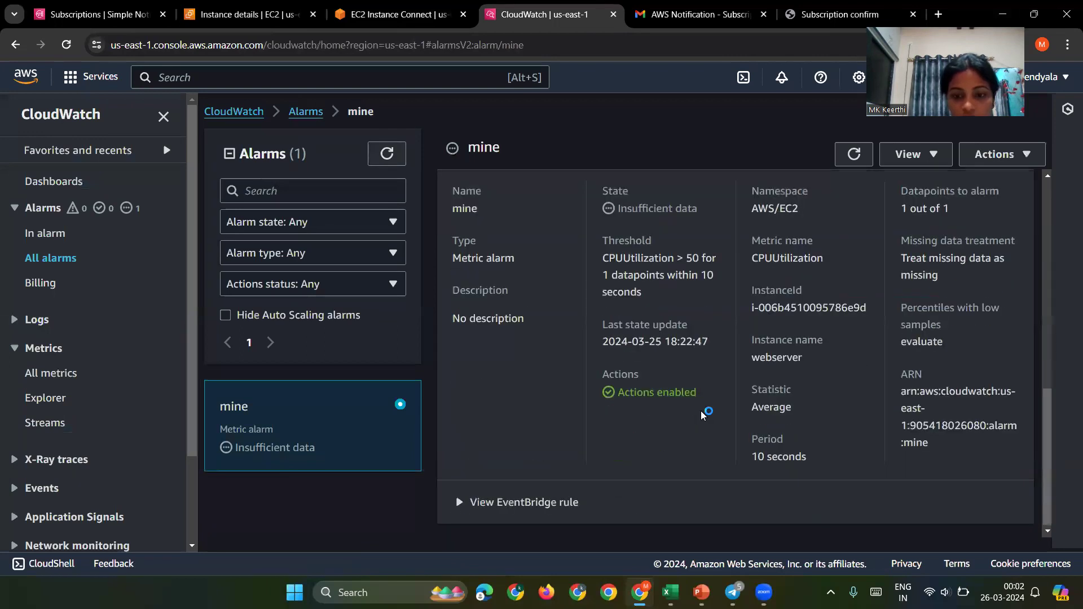
pyautogui.scroll(6, 707, 412)
pyautogui.click(305, 111)
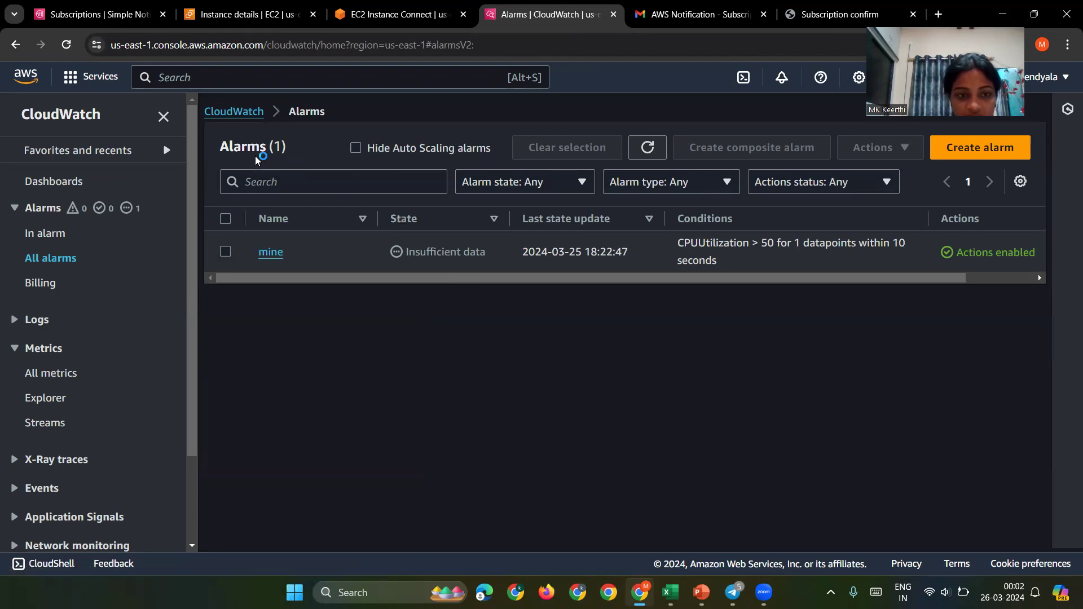
pyautogui.click(647, 149)
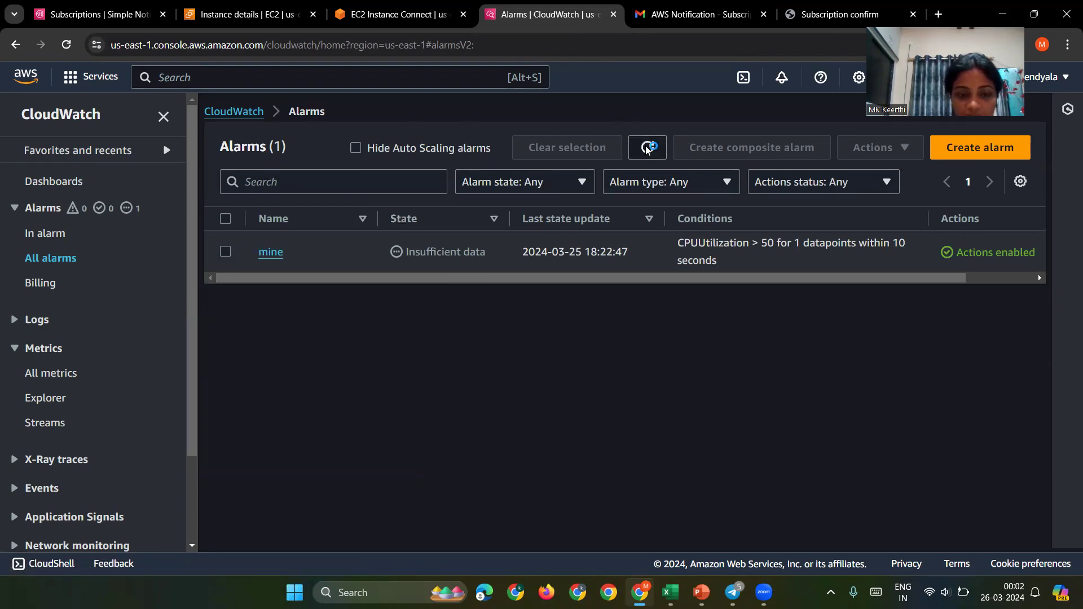
pyautogui.click(647, 149)
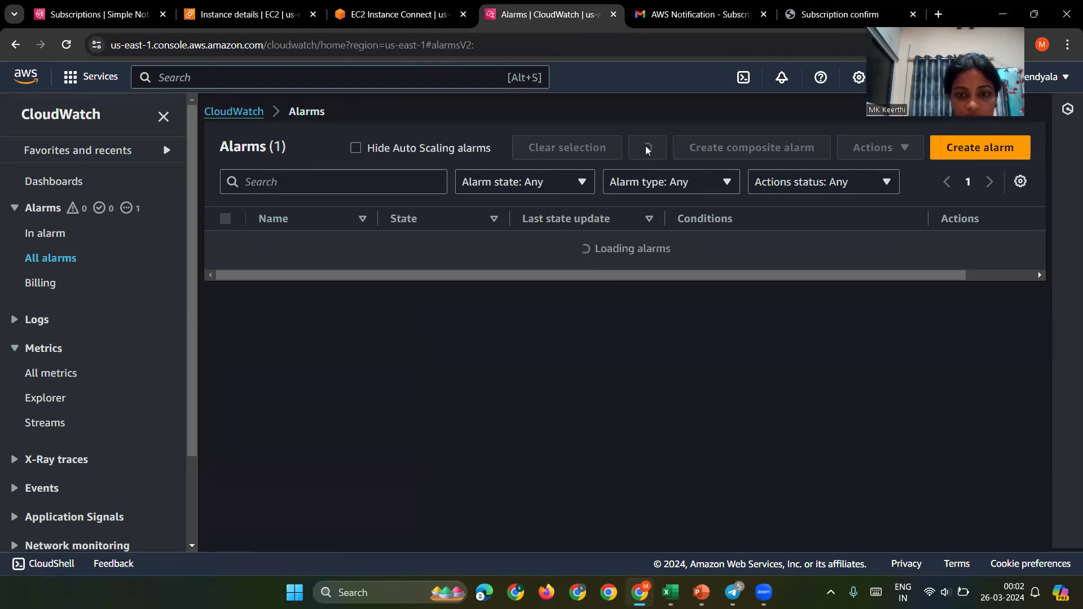
pyautogui.click(647, 149)
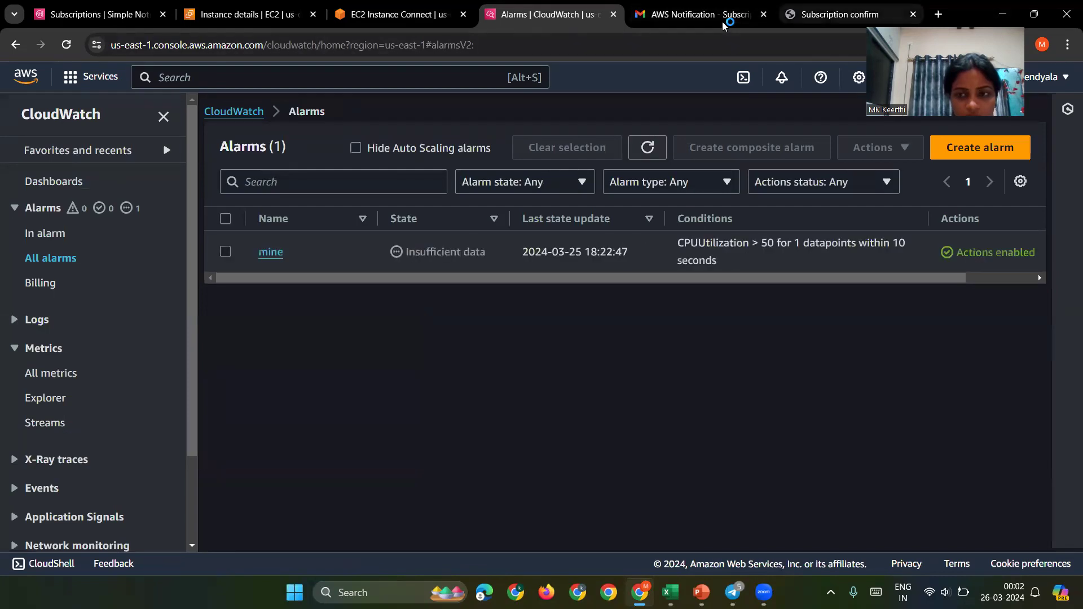
# Step: Check Gmail for an alarm email, then filter alarms to In alarm and back to All alarms
pyautogui.hotkey('ctrl', '6')
pyautogui.click(722, 21)
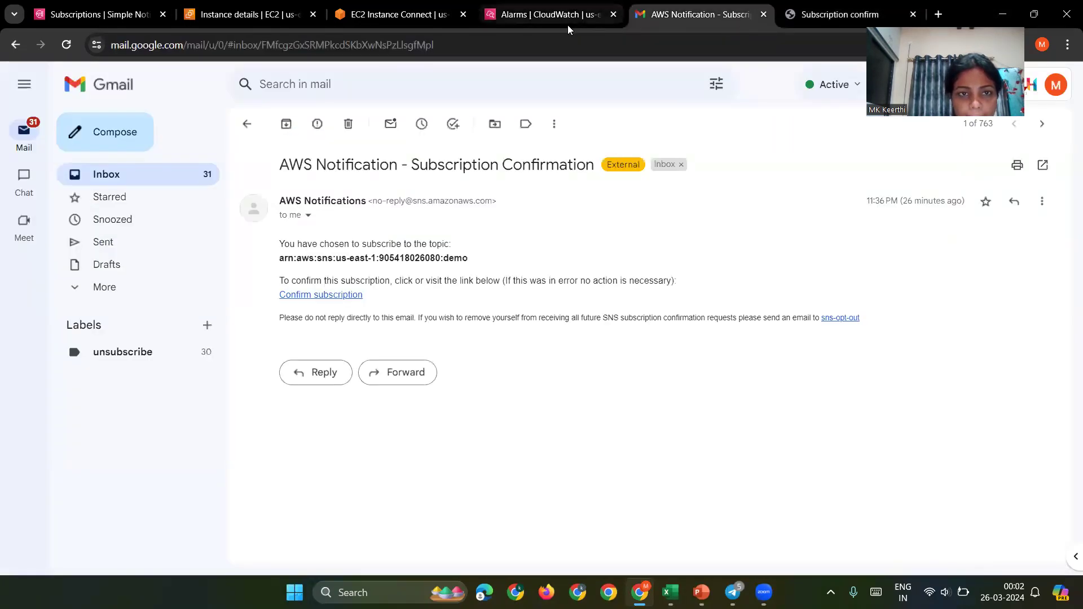
pyautogui.click(568, 23)
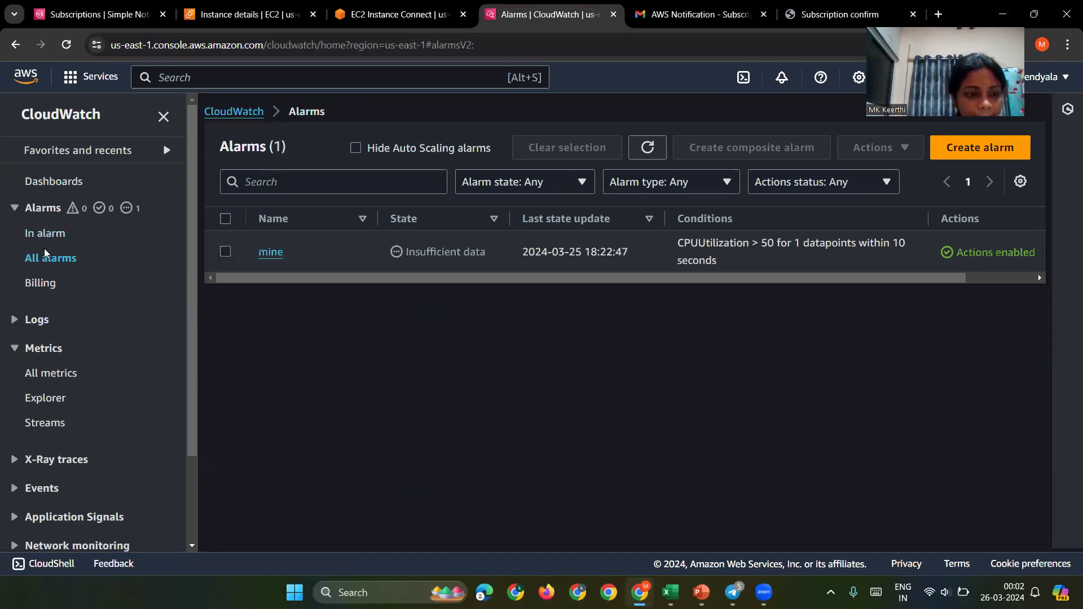
pyautogui.click(61, 235)
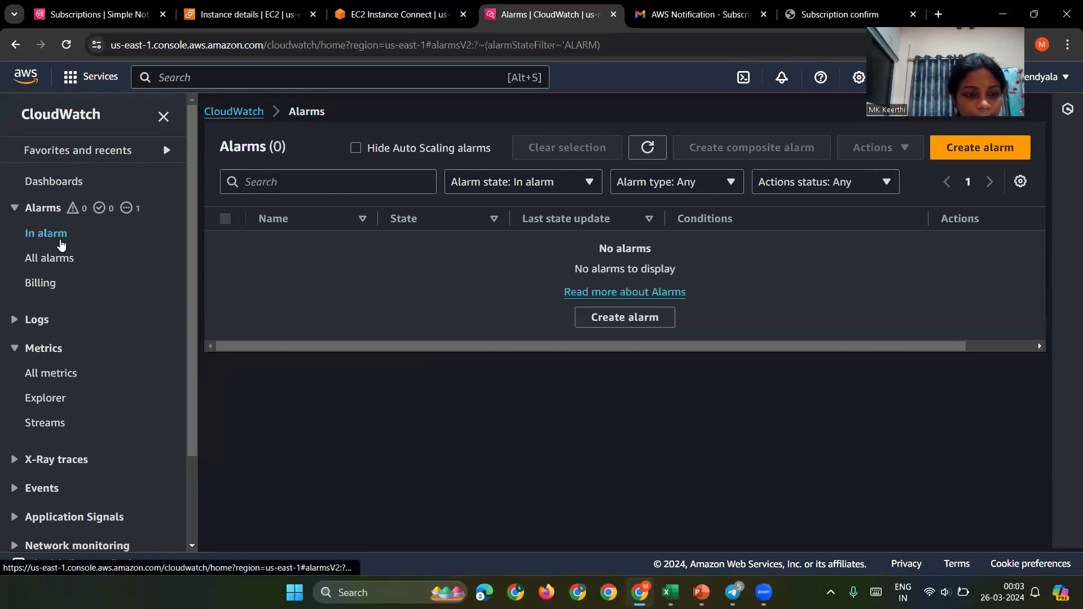
pyautogui.click(53, 259)
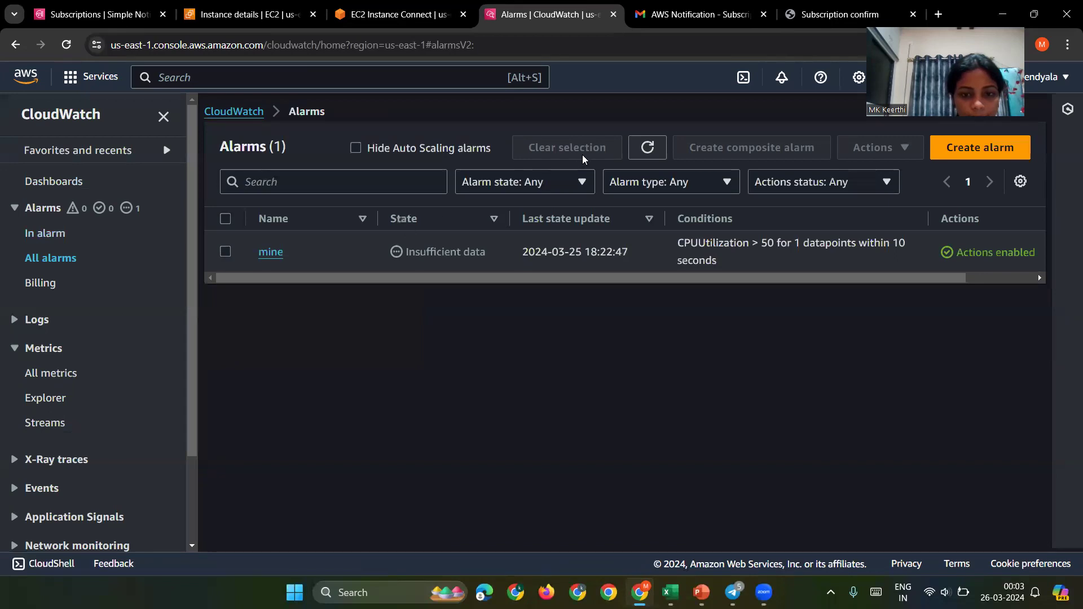
# Step: Sort the refreshed alarms list by State, then go to the CloudWatch Metrics browser
pyautogui.click(659, 156)
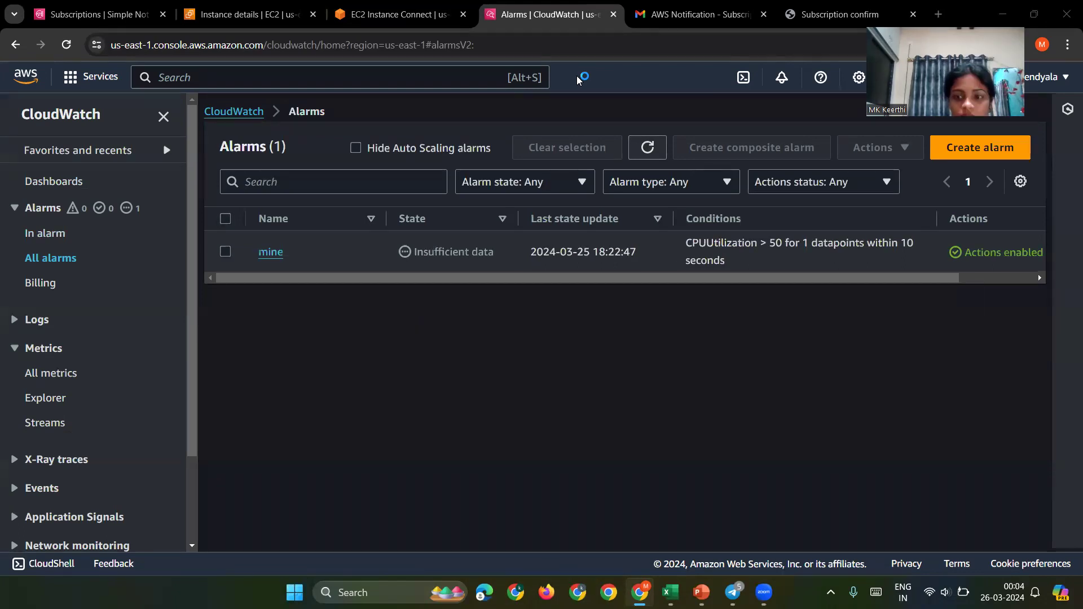
pyautogui.click(473, 228)
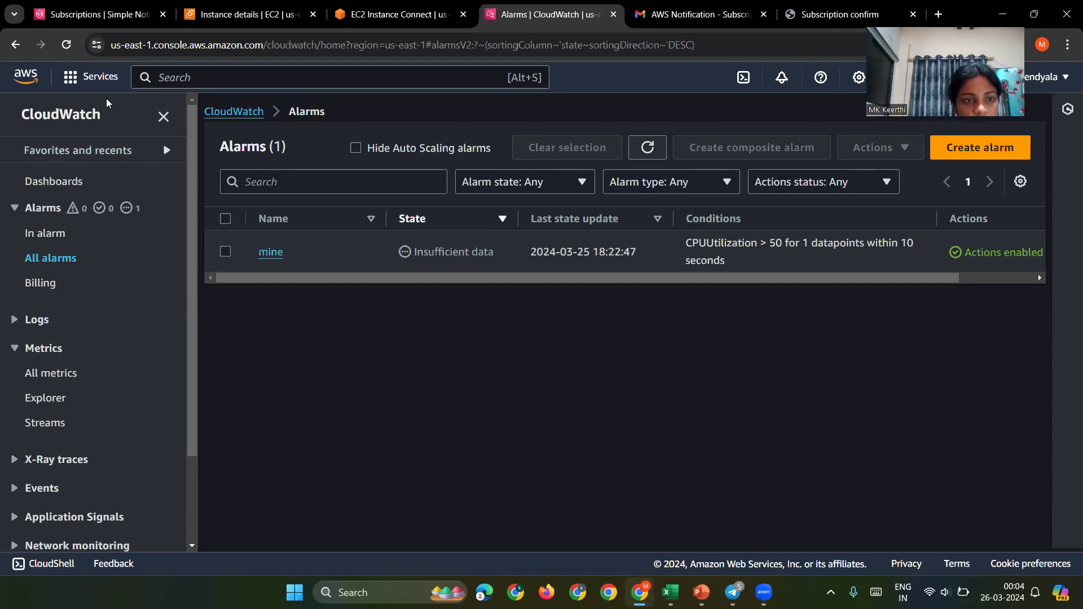
pyautogui.click(648, 155)
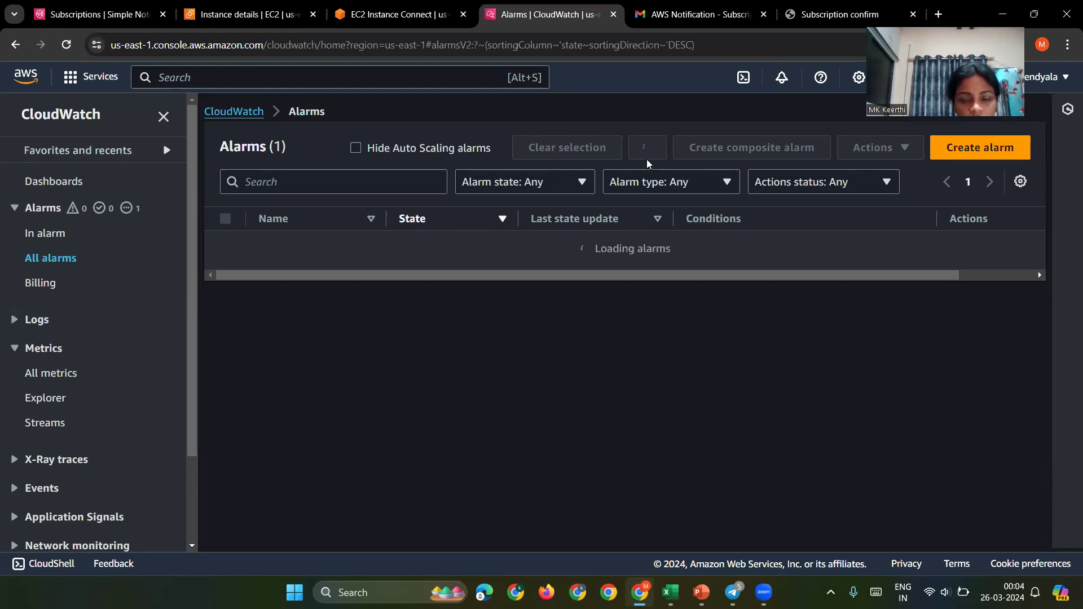
pyautogui.click(49, 374)
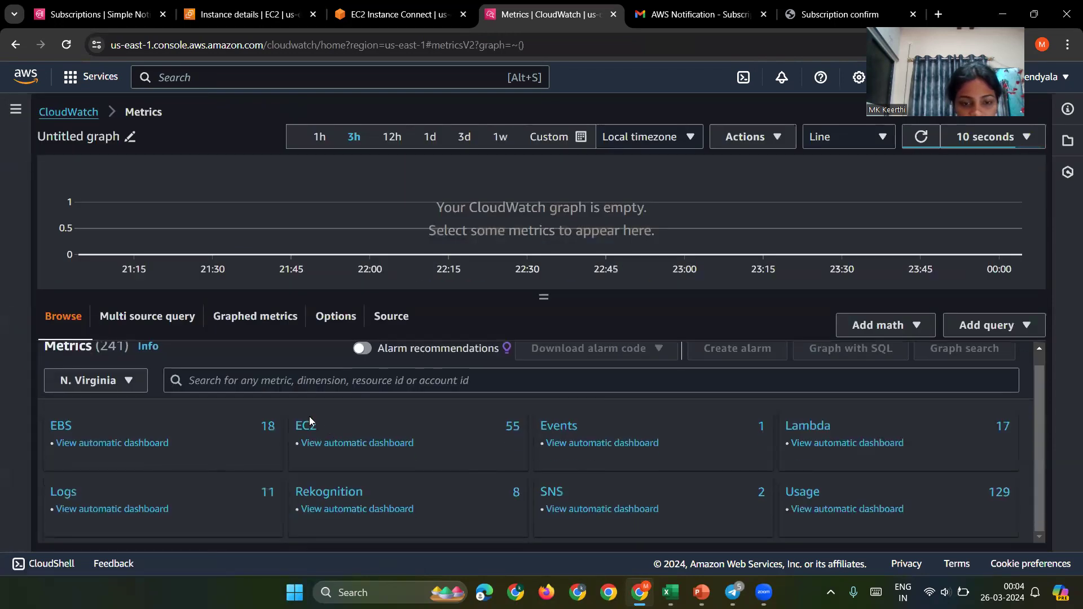
# Step: Graph the webserver's CPUUtilization from EC2 Per-Instance Metrics and enlarge the chart
pyautogui.click(307, 427)
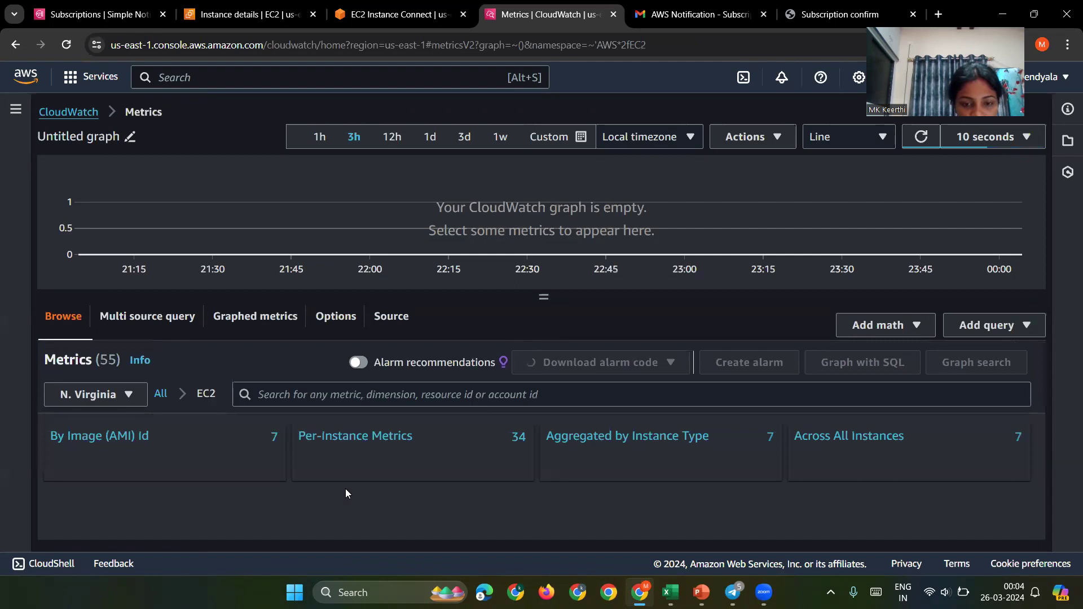
pyautogui.click(354, 436)
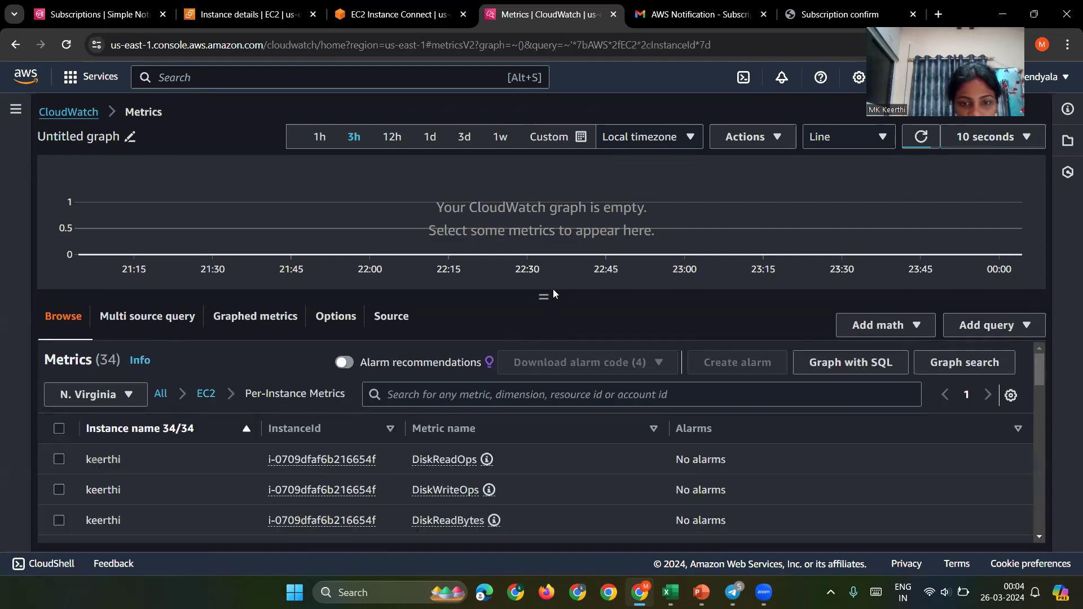
pyautogui.moveTo(541, 300); pyautogui.dragTo(543, 209)
pyautogui.scroll(-5, 406, 458)
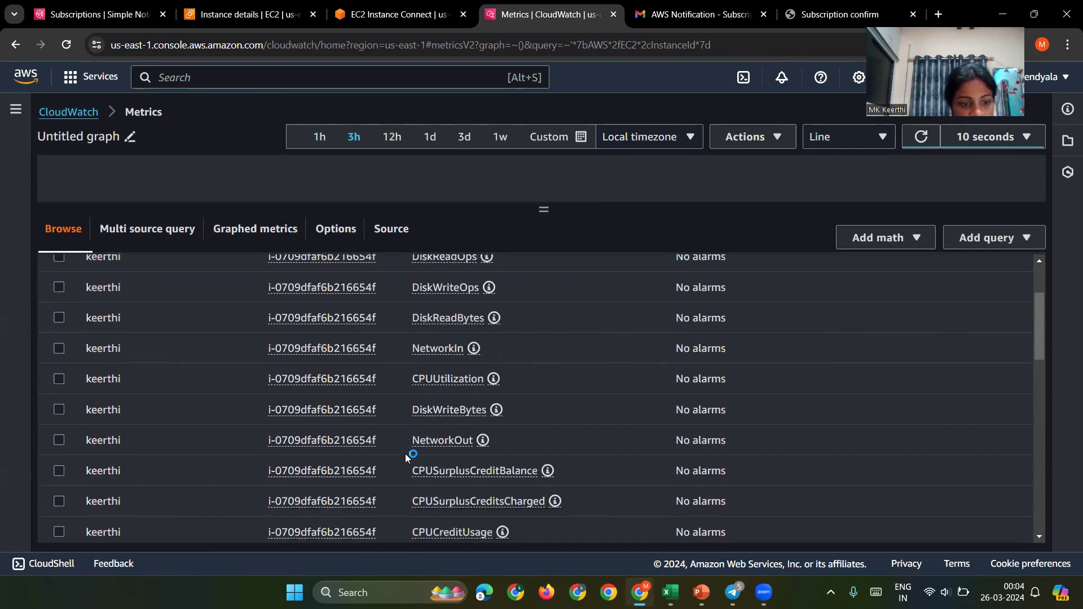
pyautogui.scroll(-3, 406, 458)
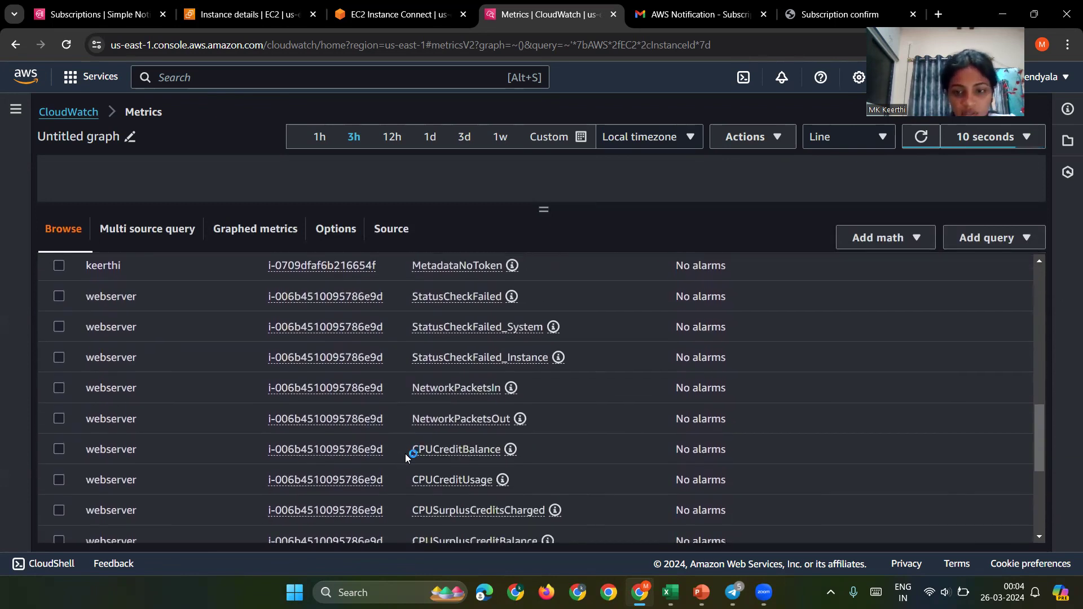
pyautogui.scroll(-4, 409, 451)
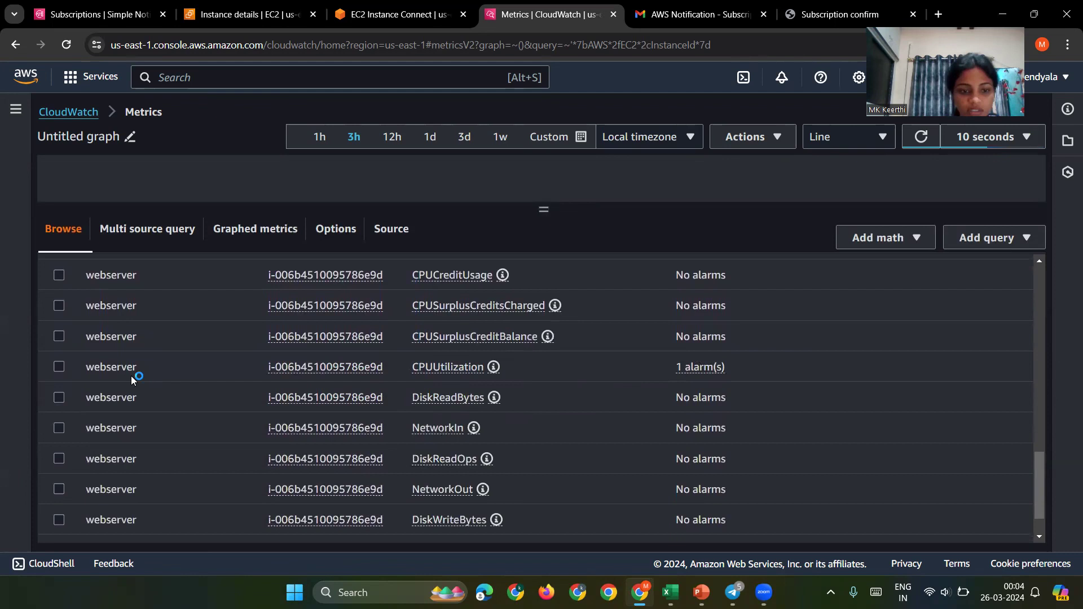
pyautogui.click(59, 368)
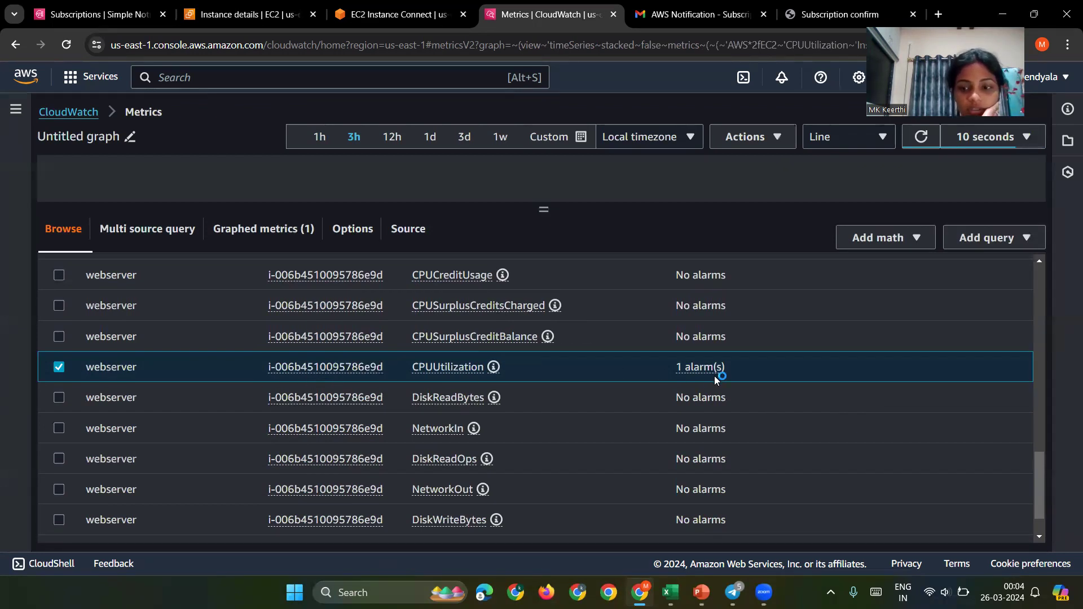
pyautogui.scroll(3, 662, 311)
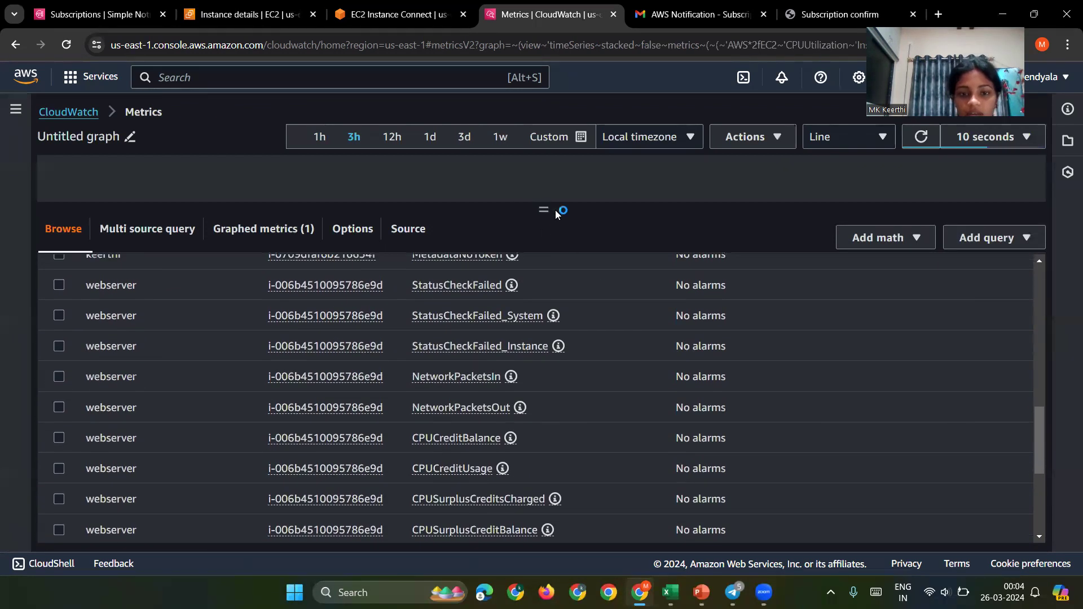
pyautogui.moveTo(543, 210); pyautogui.dragTo(542, 433)
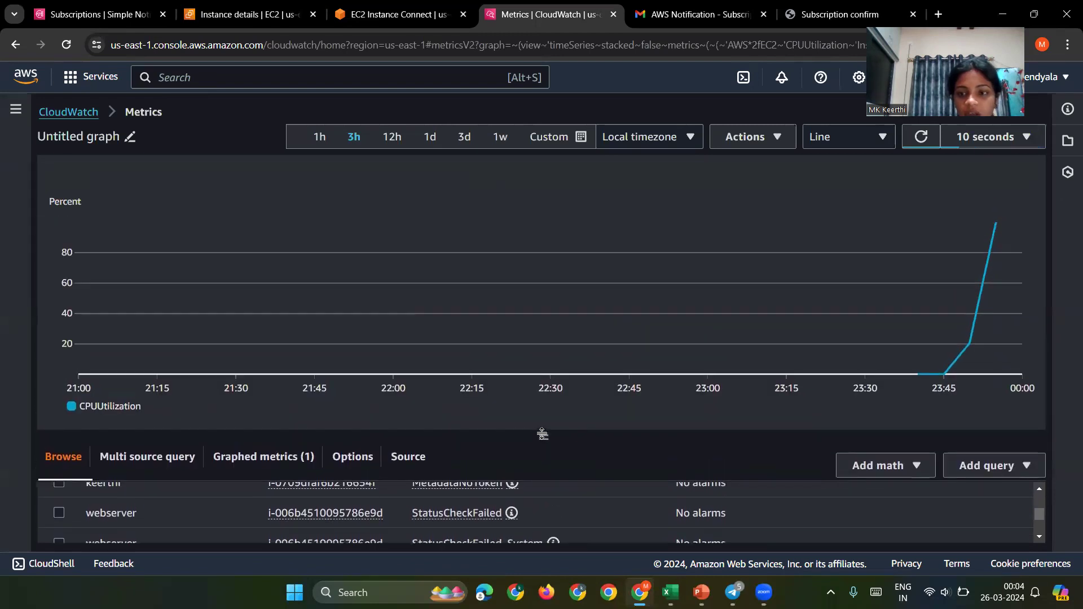
# Step: Switch the CPU chart from Line to Data table, then to a single Number
pyautogui.click(877, 137)
pyautogui.click(843, 186)
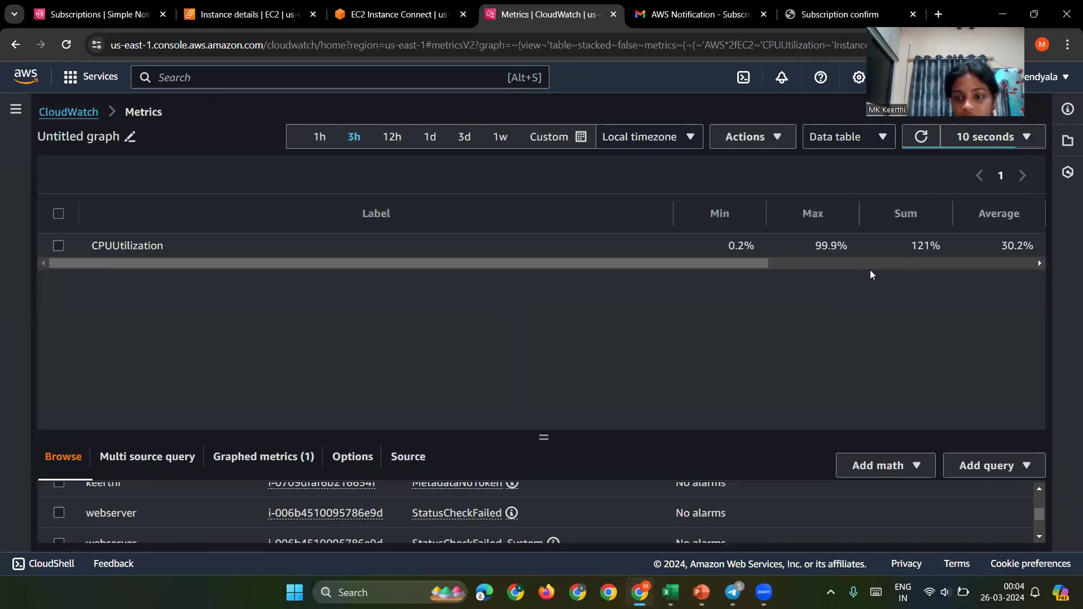
pyautogui.click(812, 142)
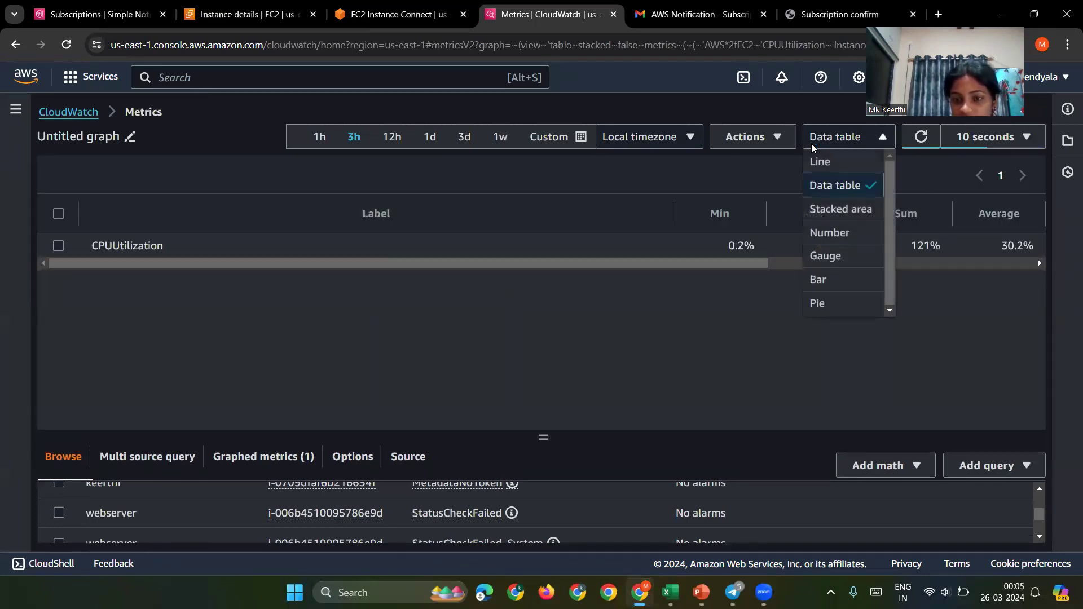
pyautogui.click(827, 231)
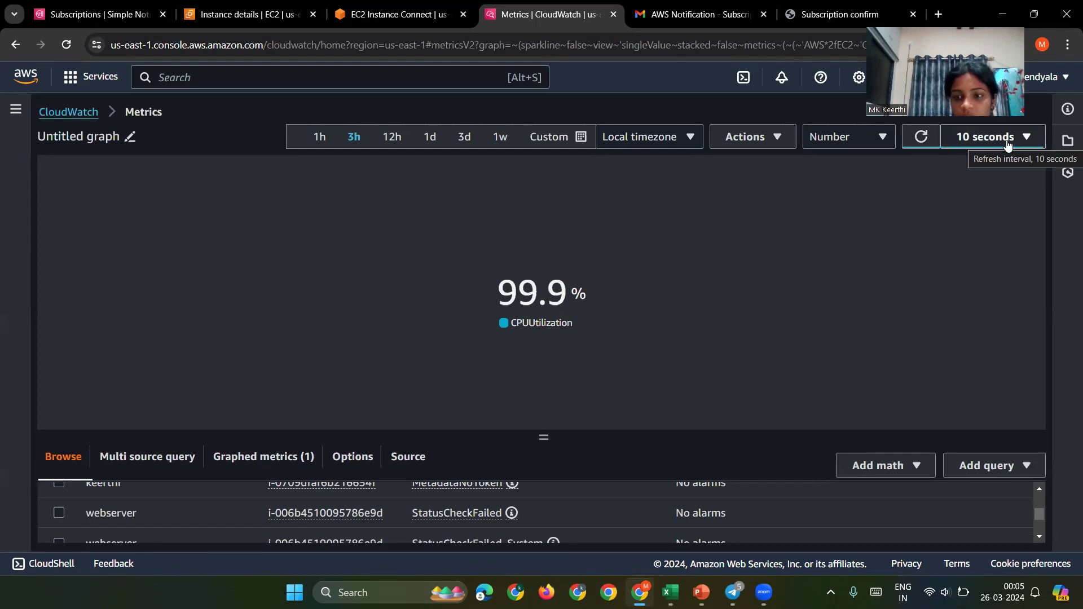
# Step: Keep auto-refresh at every 10 seconds and return to the CloudWatch overview
pyautogui.click(1008, 144)
pyautogui.click(989, 184)
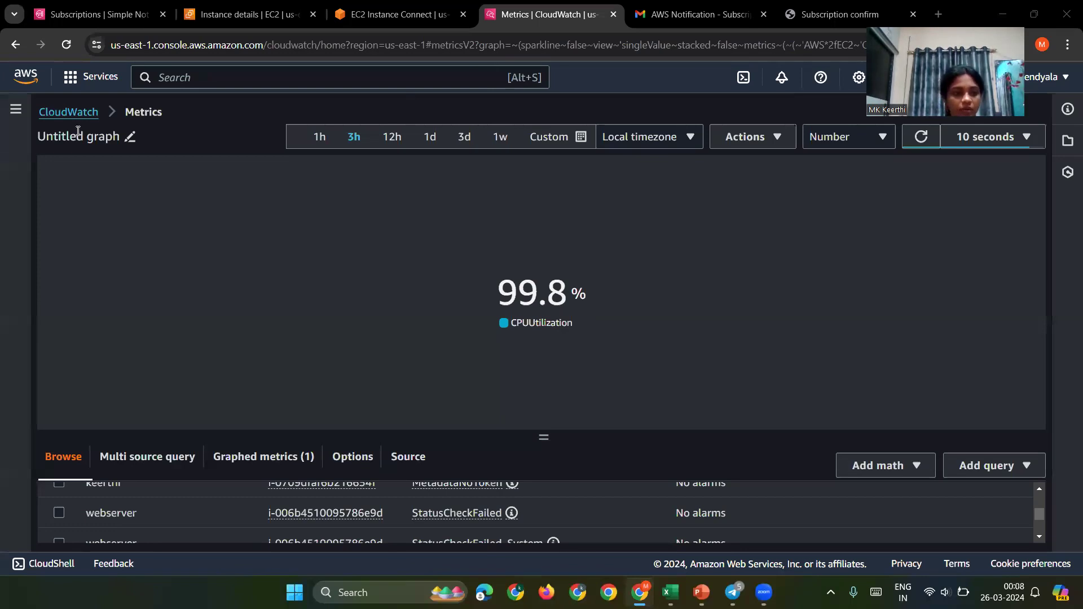
pyautogui.click(76, 114)
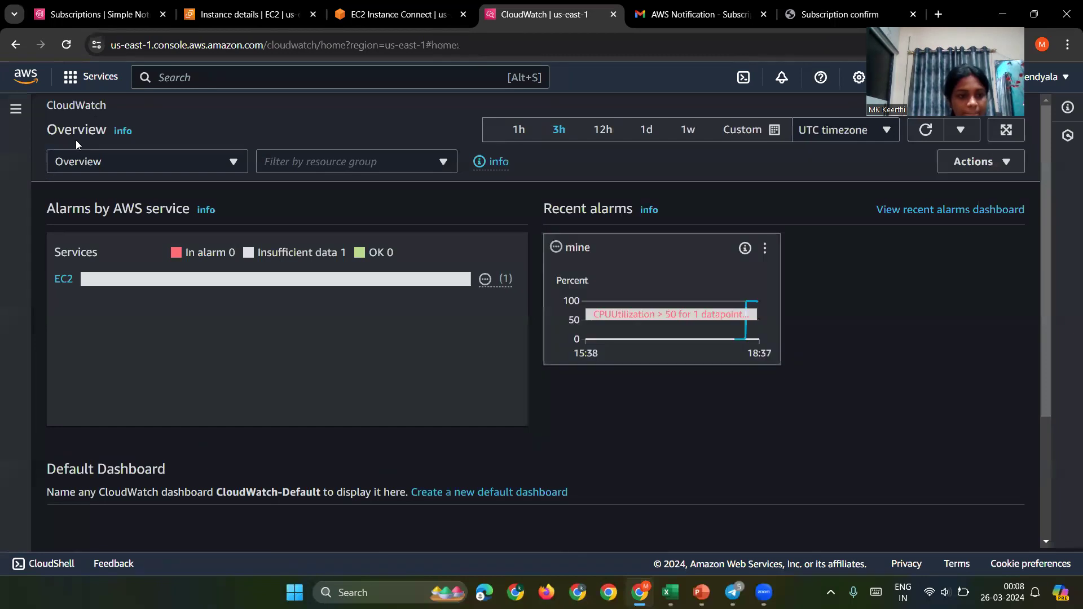
# Step: Confirm the In alarm list is empty, cancel a new alarm, and return to webserver's details
pyautogui.click(16, 108)
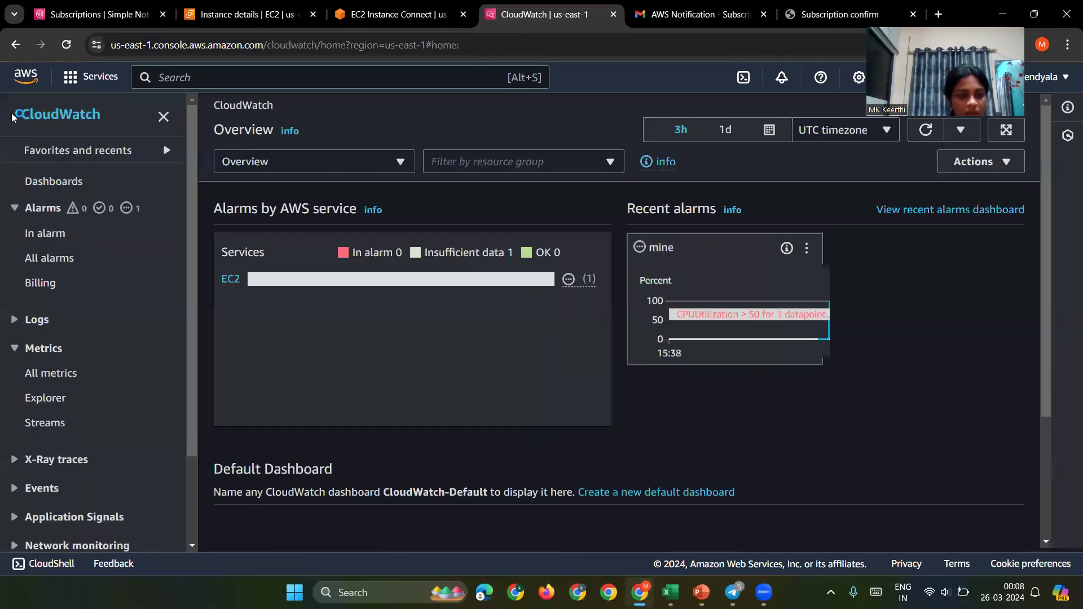
pyautogui.click(48, 240)
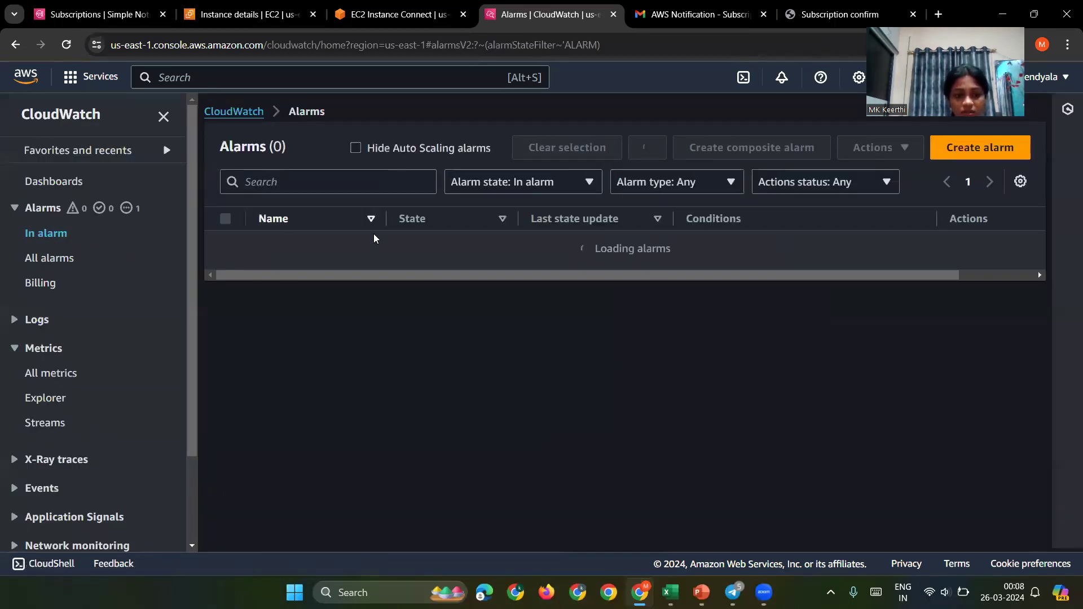
pyautogui.click(602, 319)
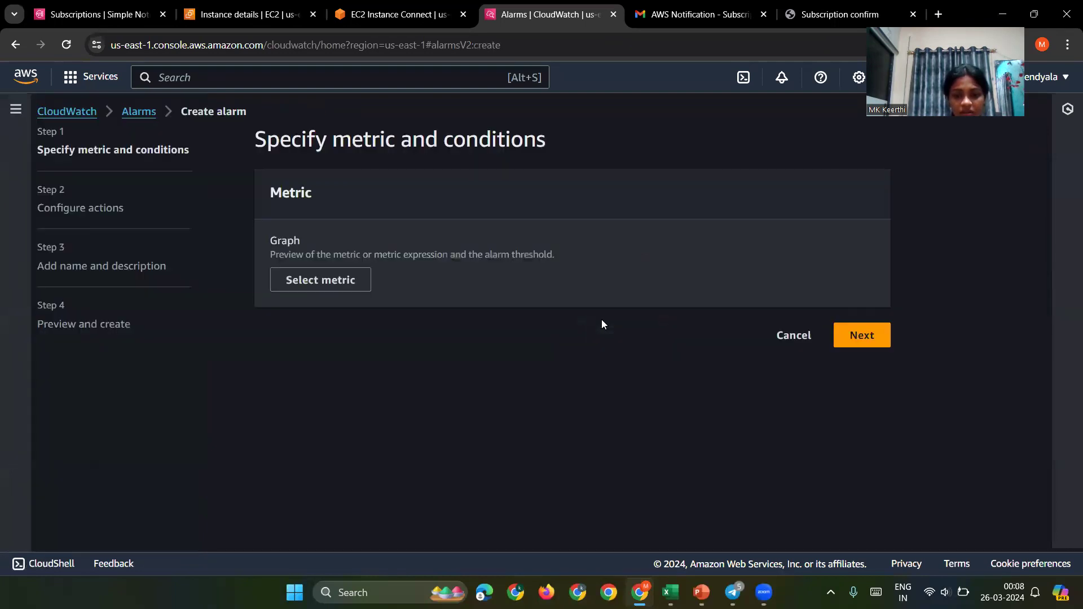
pyautogui.click(790, 336)
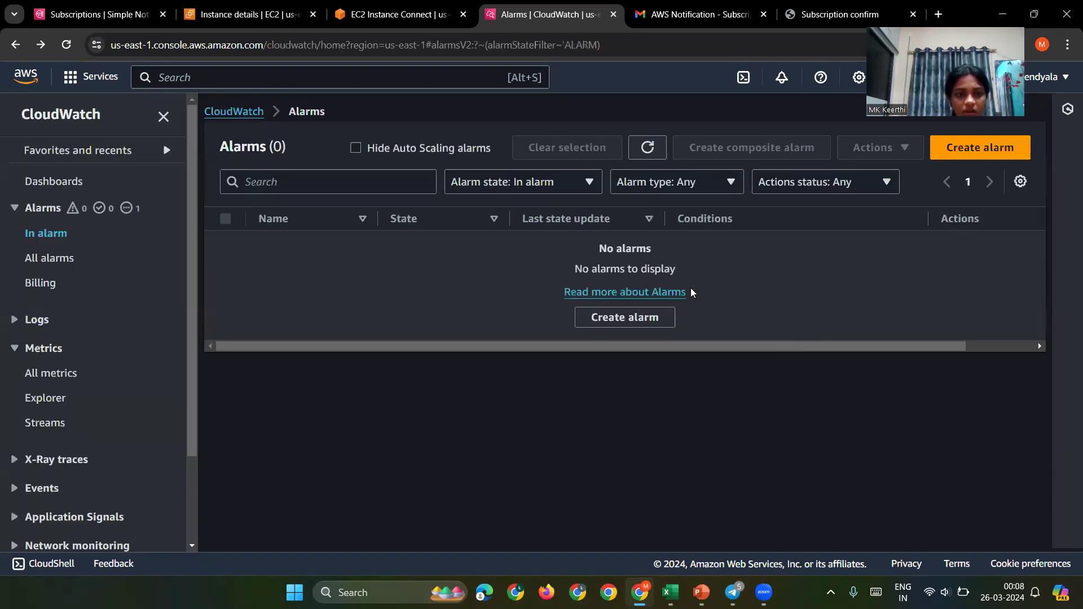
pyautogui.click(193, 14)
pyautogui.scroll(2, 326, 310)
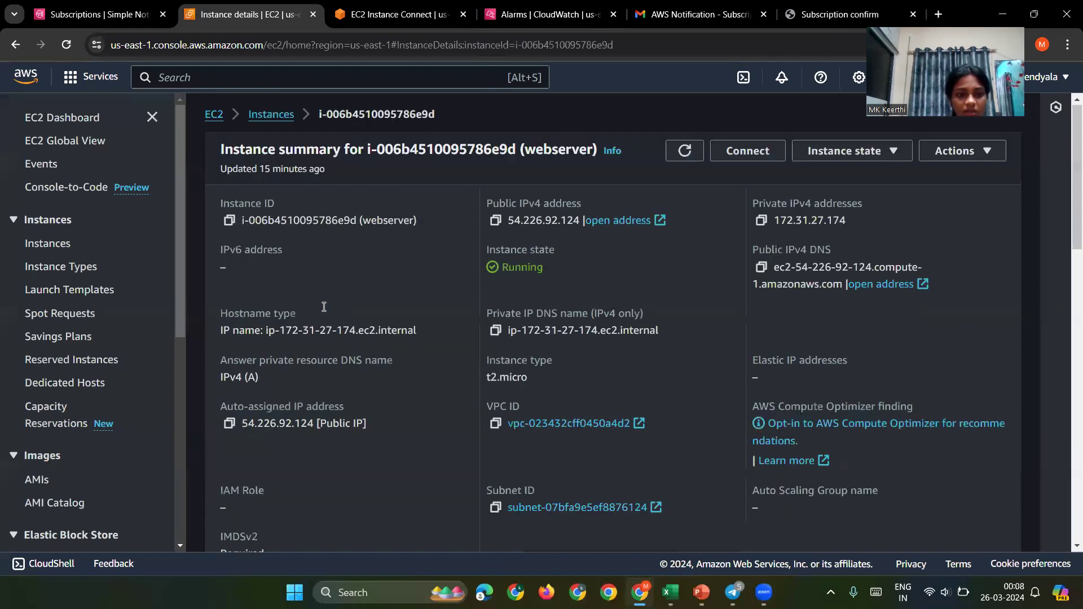
# Step: Start launching a new EC2 instance named 'server'
pyautogui.click(254, 123)
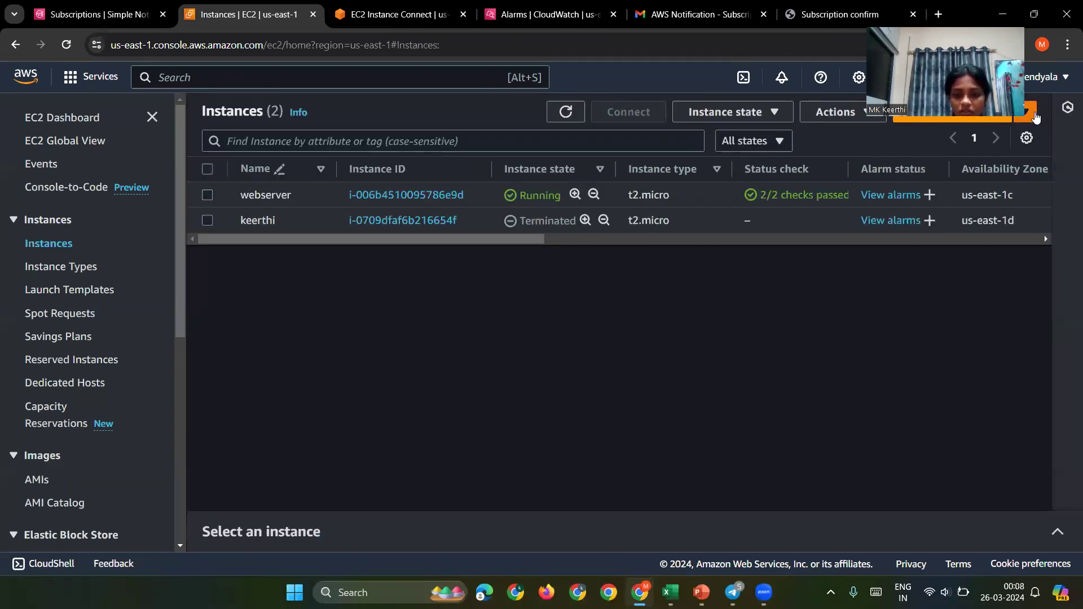
pyautogui.click(1034, 116)
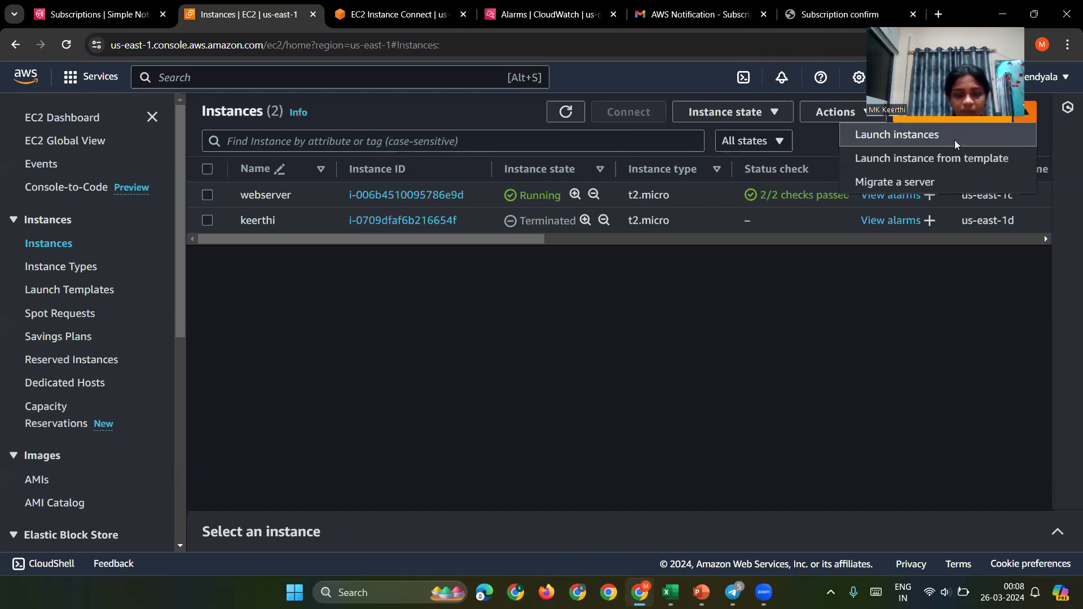
pyautogui.click(897, 134)
pyautogui.click(244, 334)
pyautogui.write('server')
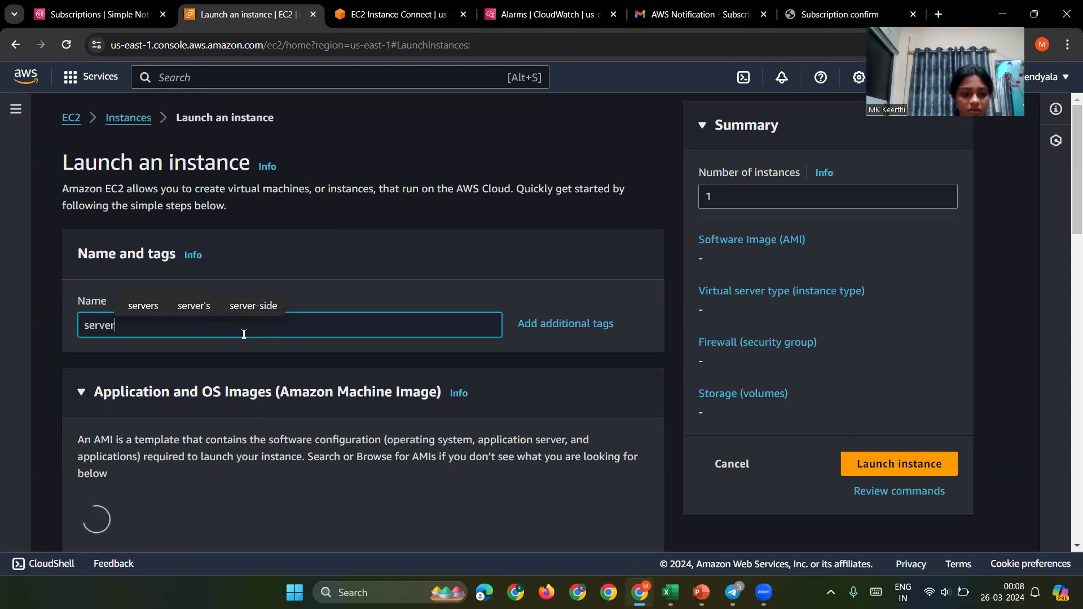
pyautogui.scroll(-4, 243, 334)
pyautogui.scroll(-3, 312, 298)
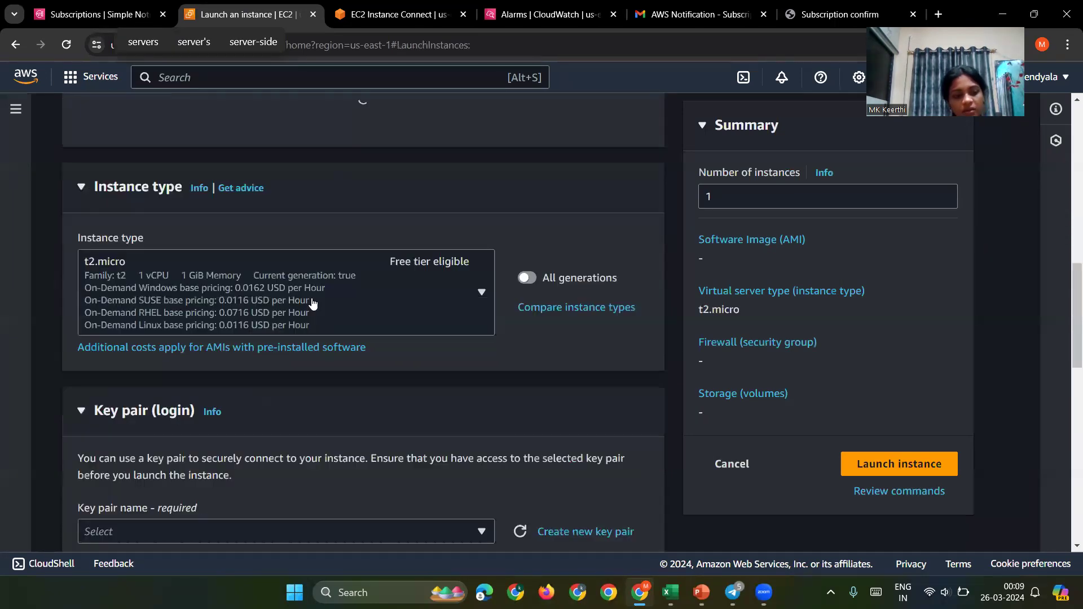
pyautogui.scroll(-1, 311, 302)
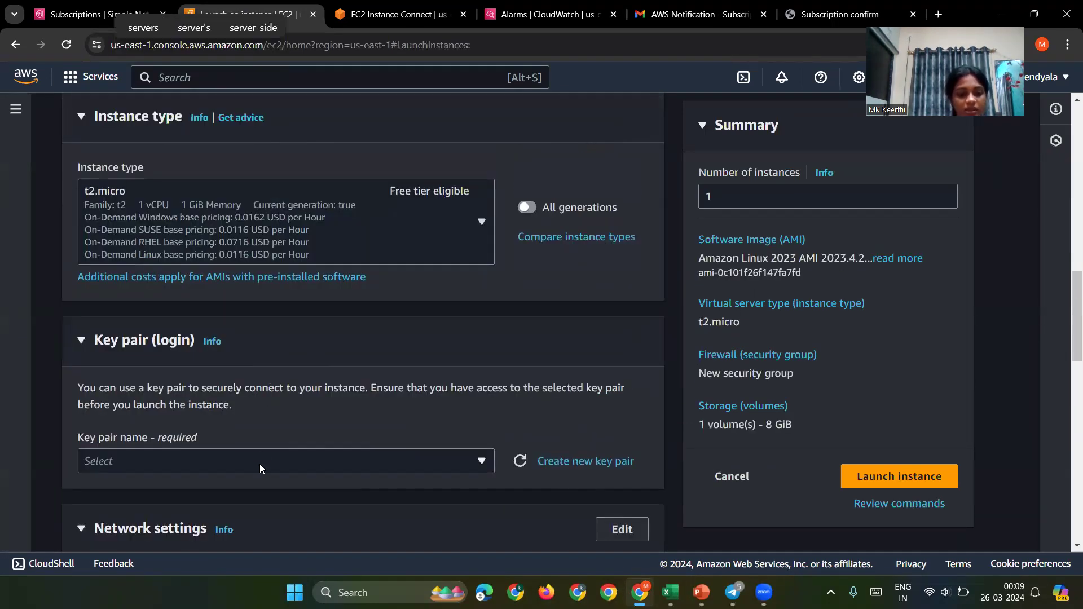
# Step: Choose key pair kee, enable detailed CloudWatch monitoring, and launch the instance
pyautogui.click(259, 462)
pyautogui.click(263, 427)
pyautogui.scroll(-12, 262, 424)
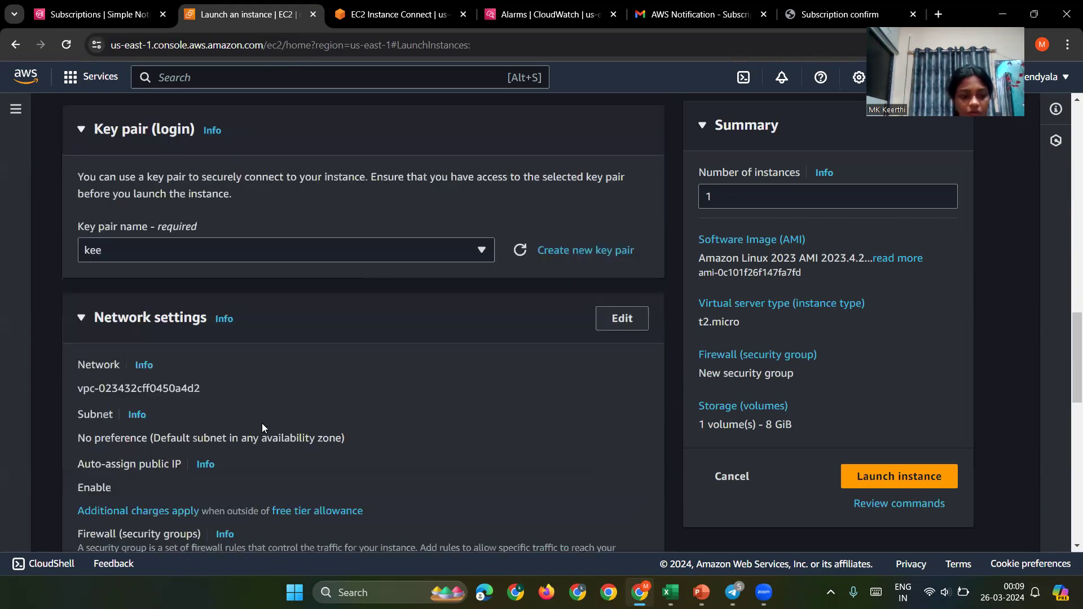
pyautogui.scroll(-1, 262, 423)
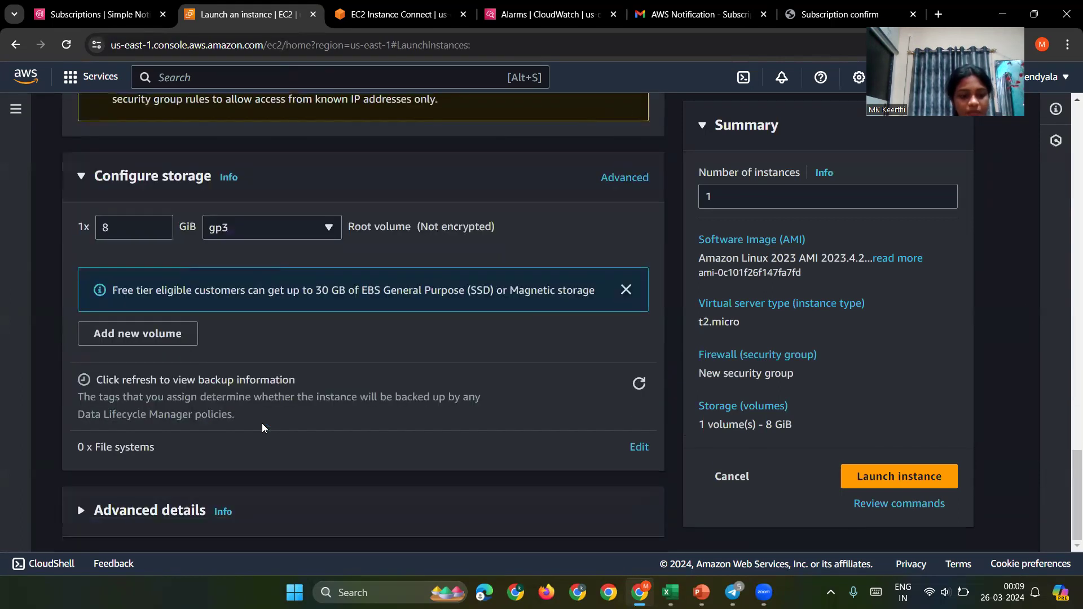
pyautogui.click(187, 512)
pyautogui.scroll(-15, 188, 507)
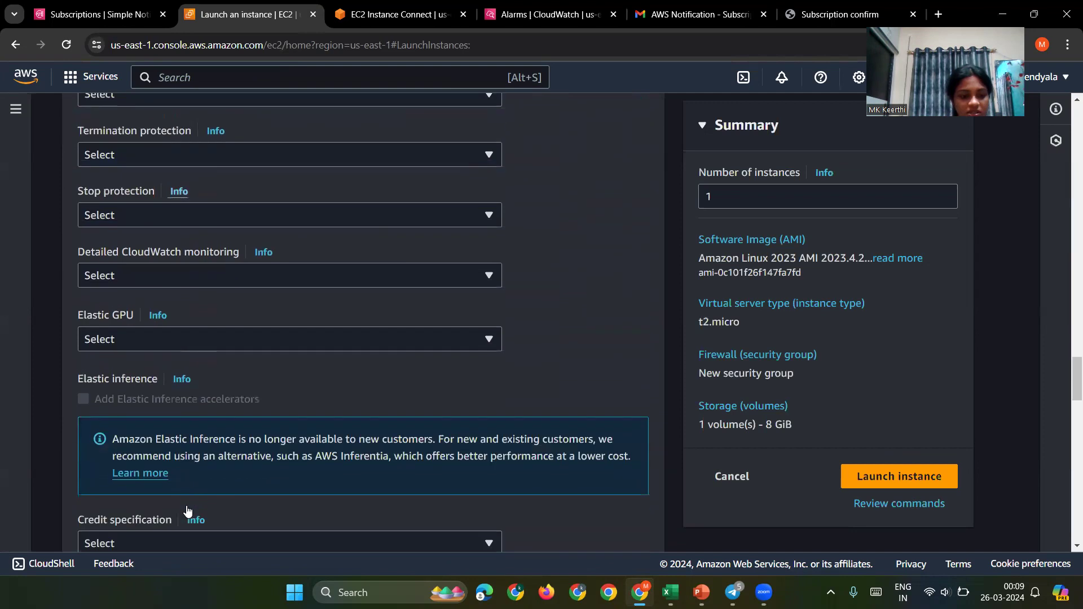
pyautogui.click(243, 274)
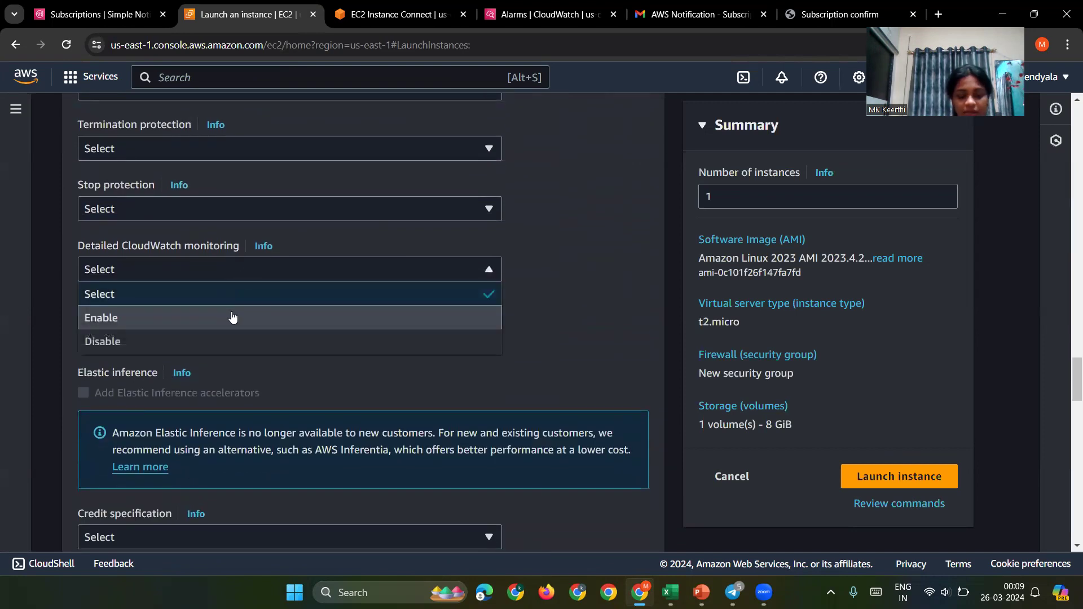
pyautogui.click(233, 317)
pyautogui.click(850, 474)
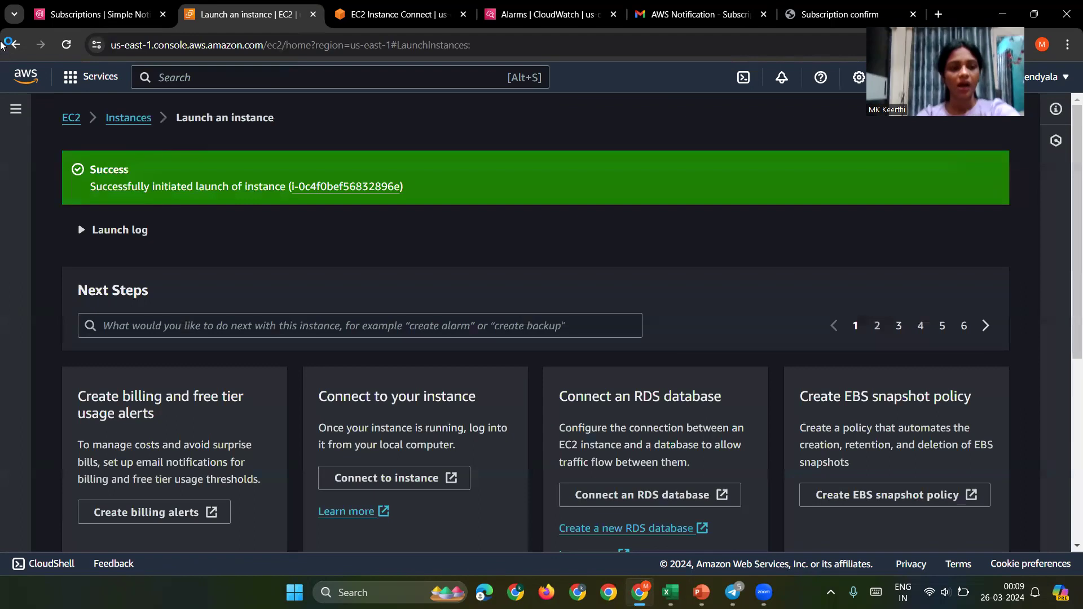
pyautogui.click(119, 117)
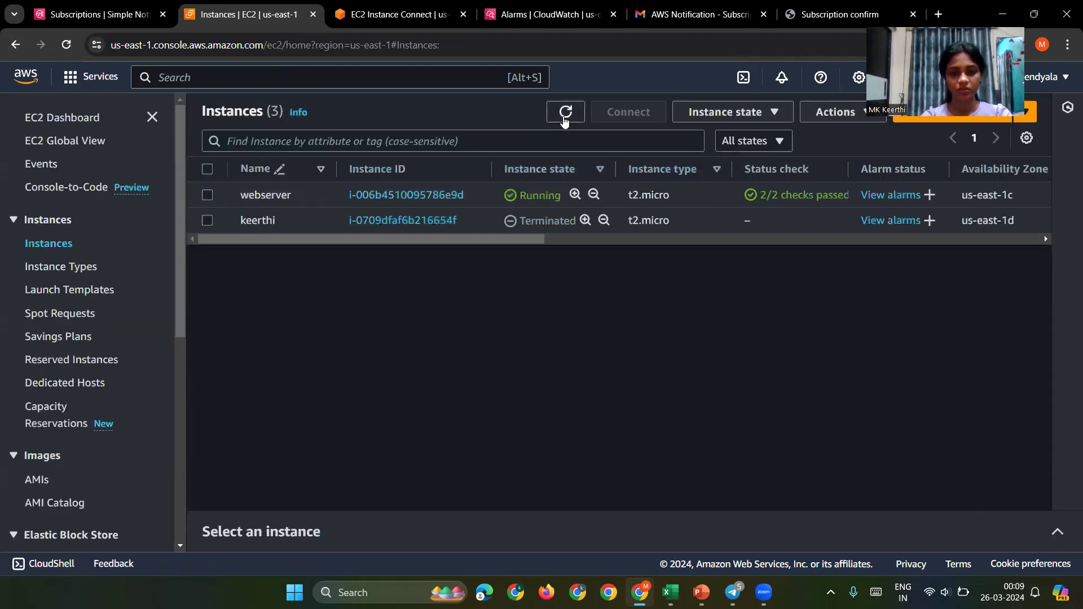
# Step: Refresh the instances list until server shows Pending, and close the subscription confirmation tab
pyautogui.click(565, 115)
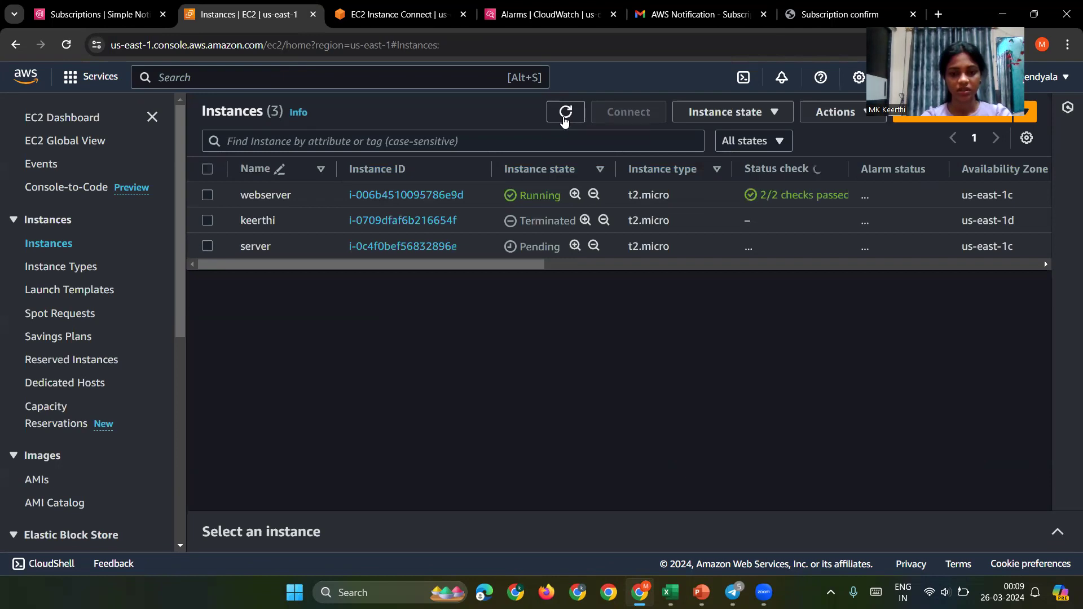
pyautogui.doubleClick(564, 117)
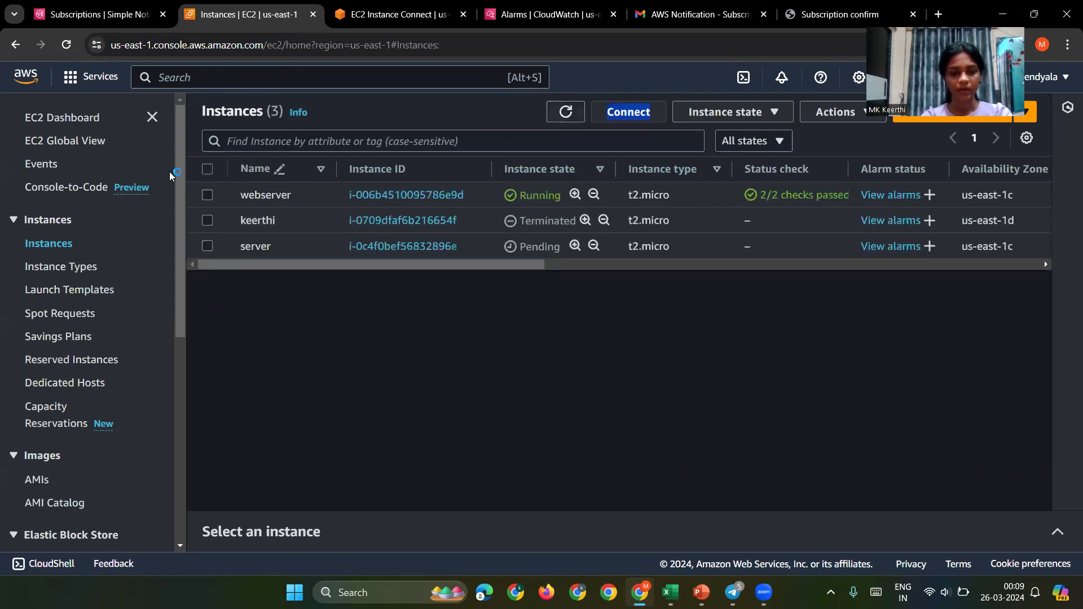
pyautogui.click(64, 47)
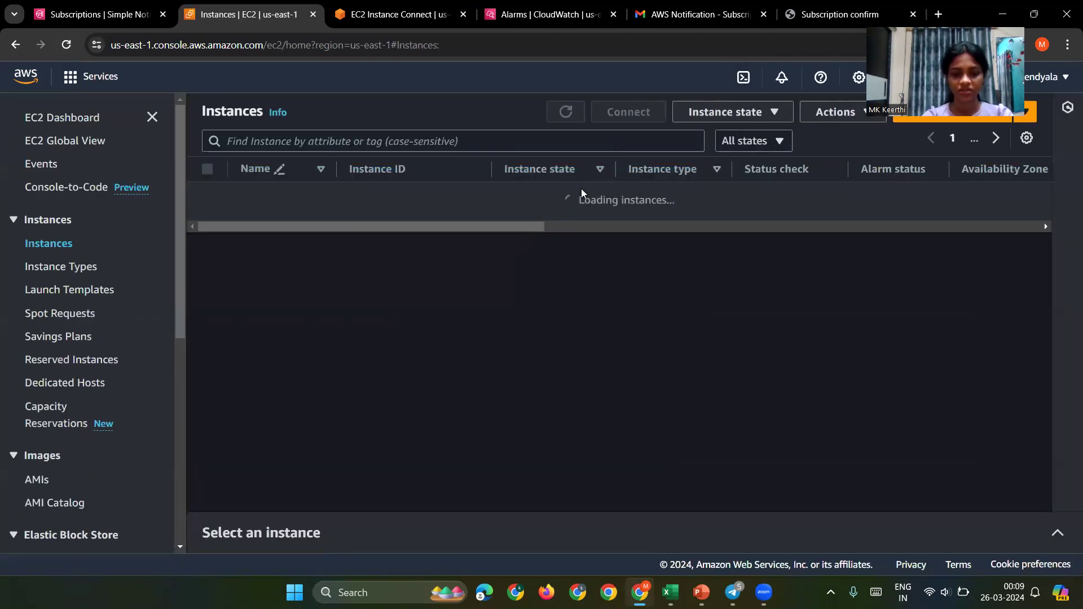
pyautogui.click(567, 114)
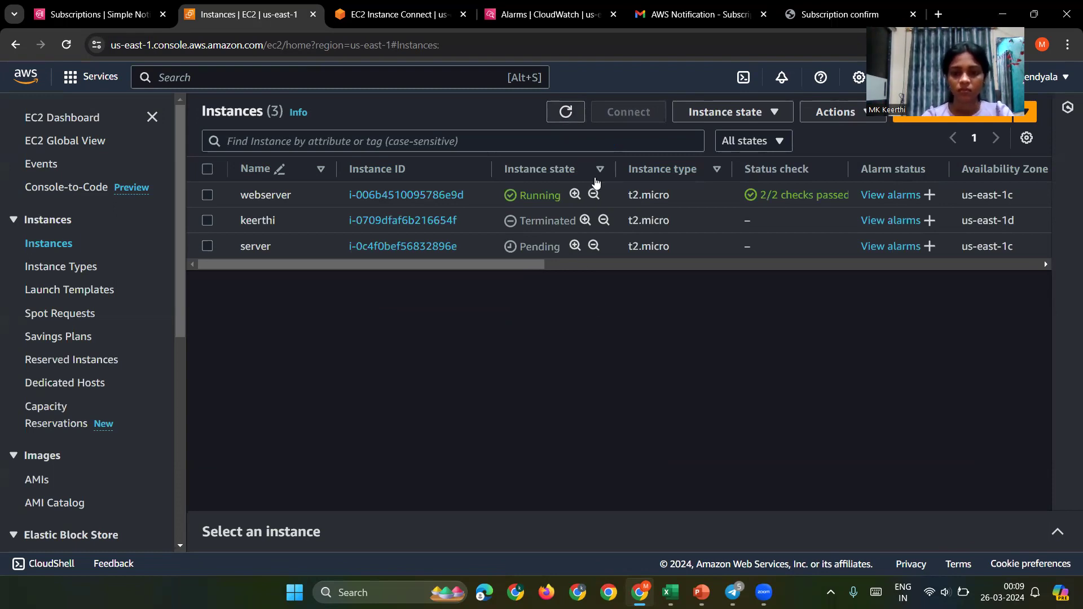
pyautogui.click(915, 14)
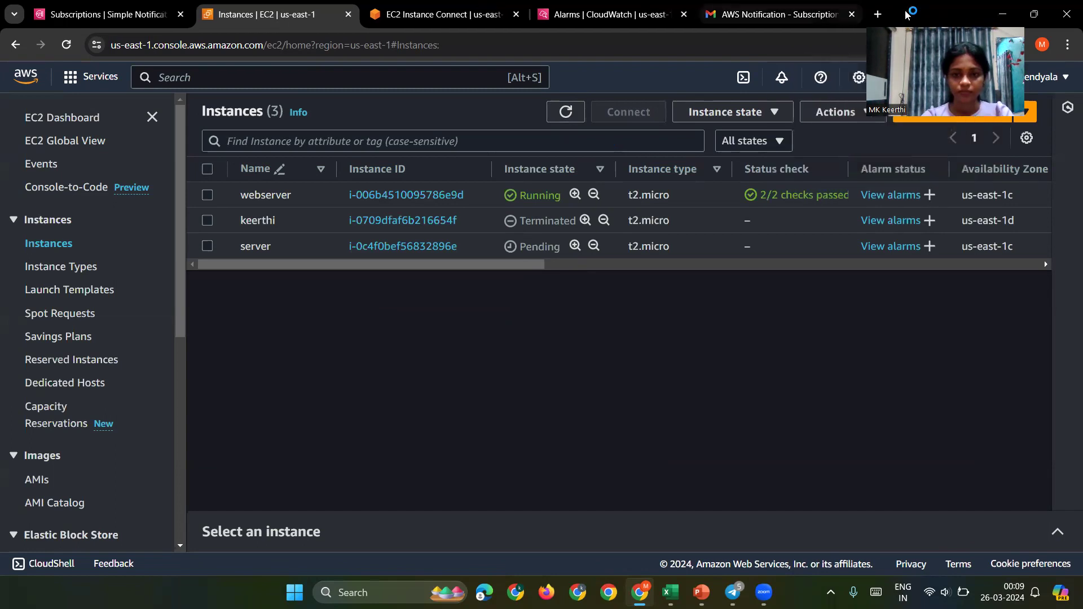
# Step: Return to the Gmail inbox, refresh EC2 until server is Running, and revisit CloudWatch alarms
pyautogui.click(699, 15)
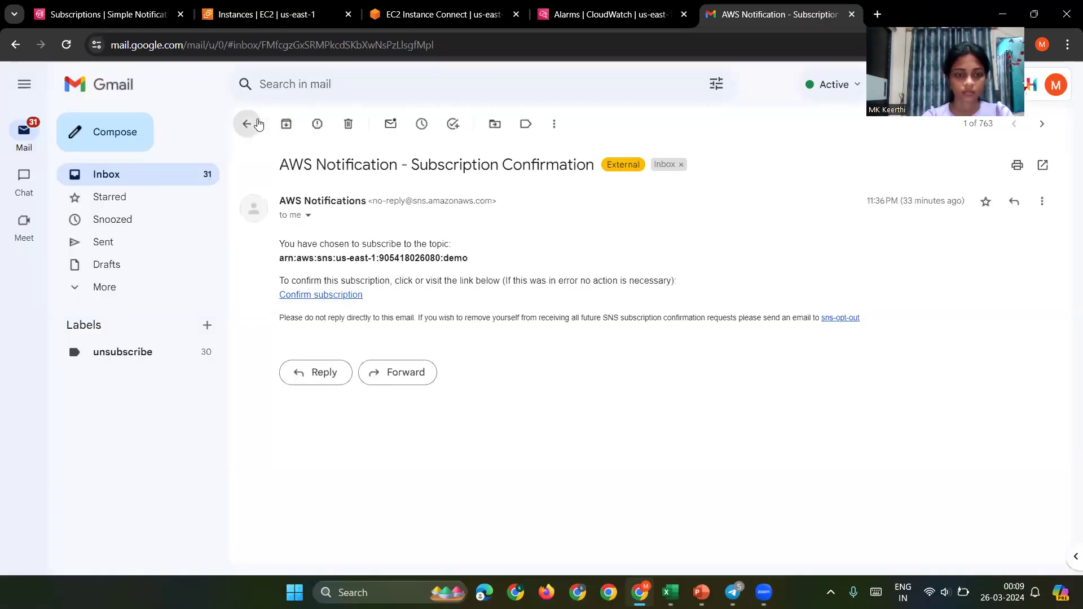
pyautogui.click(244, 123)
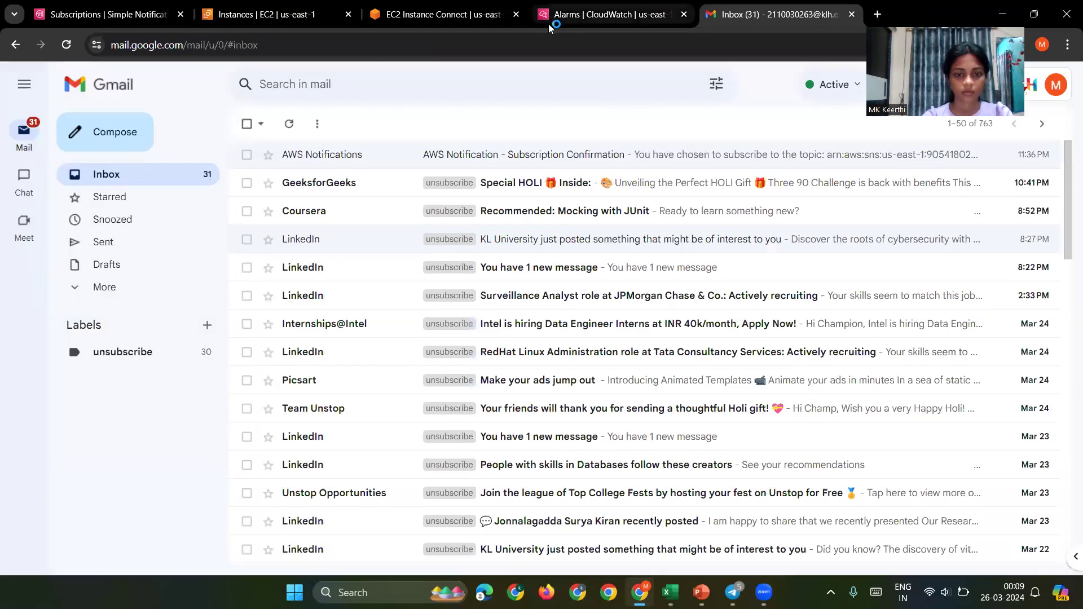
pyautogui.click(548, 25)
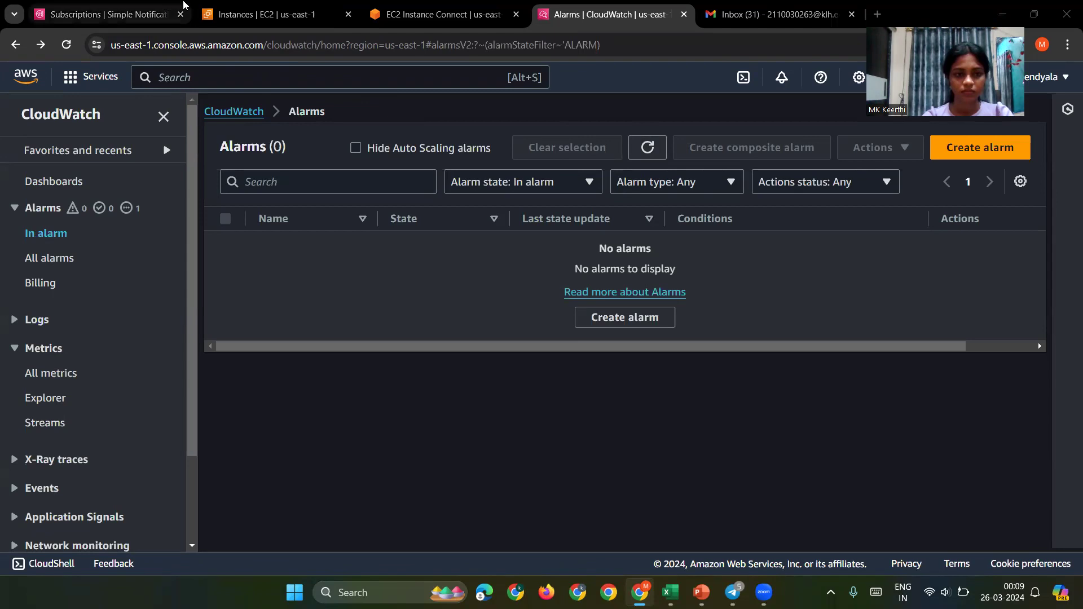
pyautogui.click(218, 16)
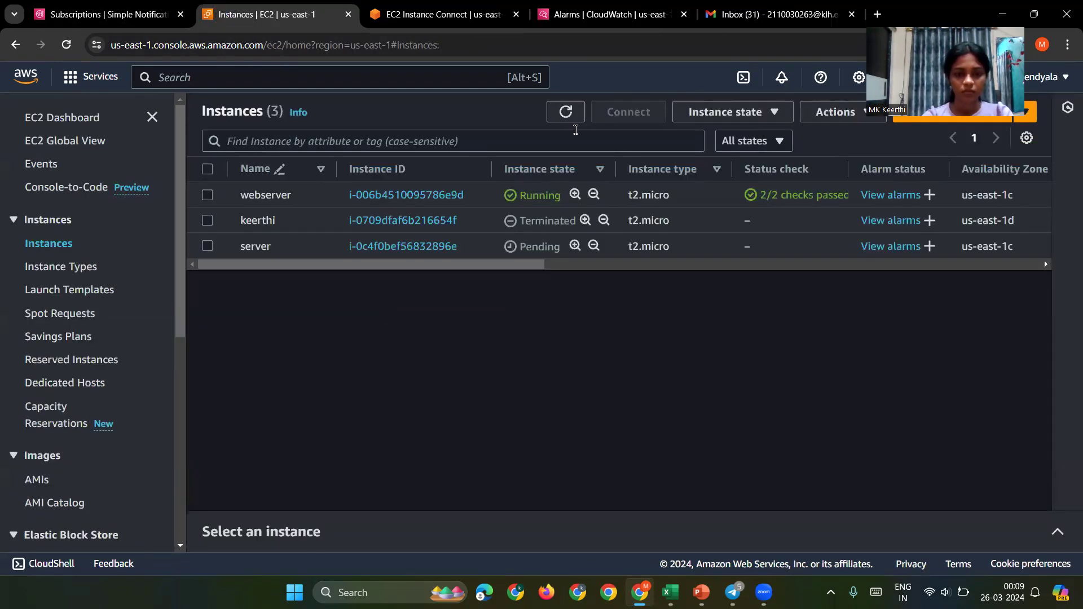
pyautogui.click(552, 114)
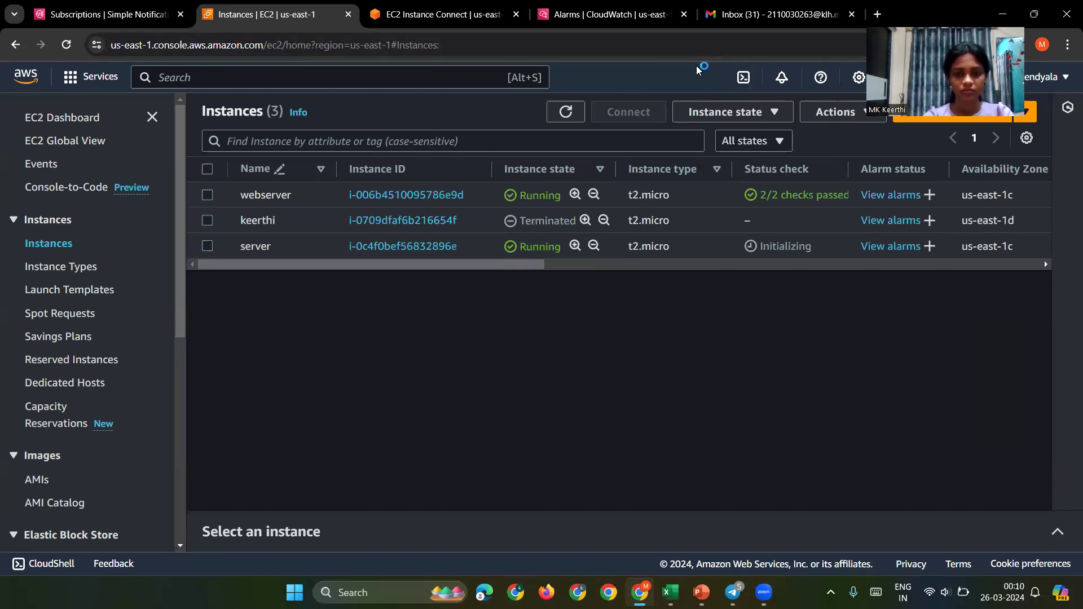
pyautogui.click(566, 25)
pyautogui.click(633, 318)
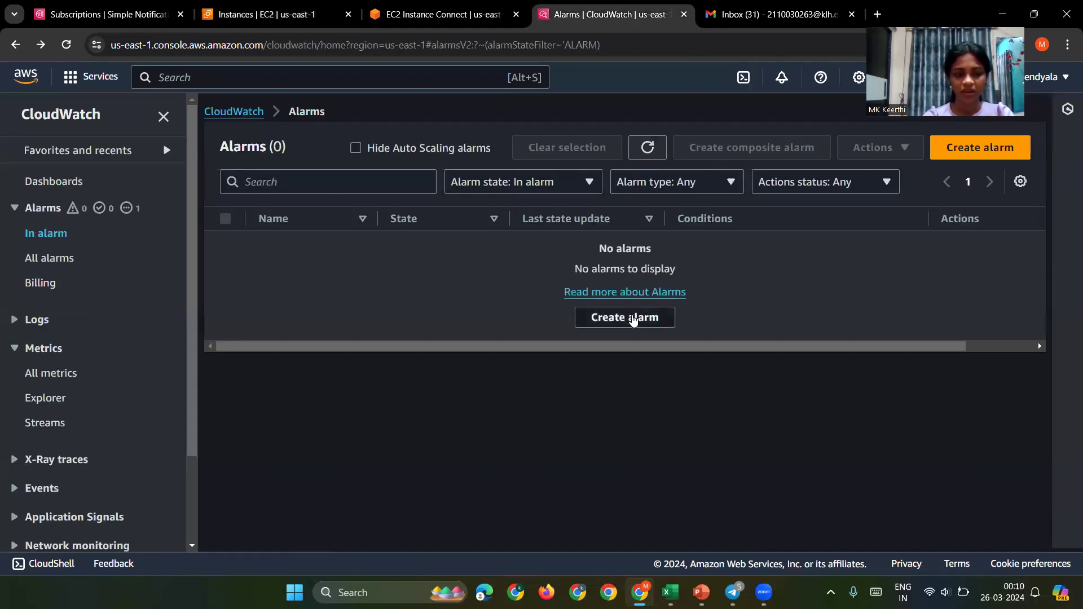
# Step: Browse EC2 Per-Instance Metrics for a new alarm, then go back to the EC2 instances list
pyautogui.click(324, 283)
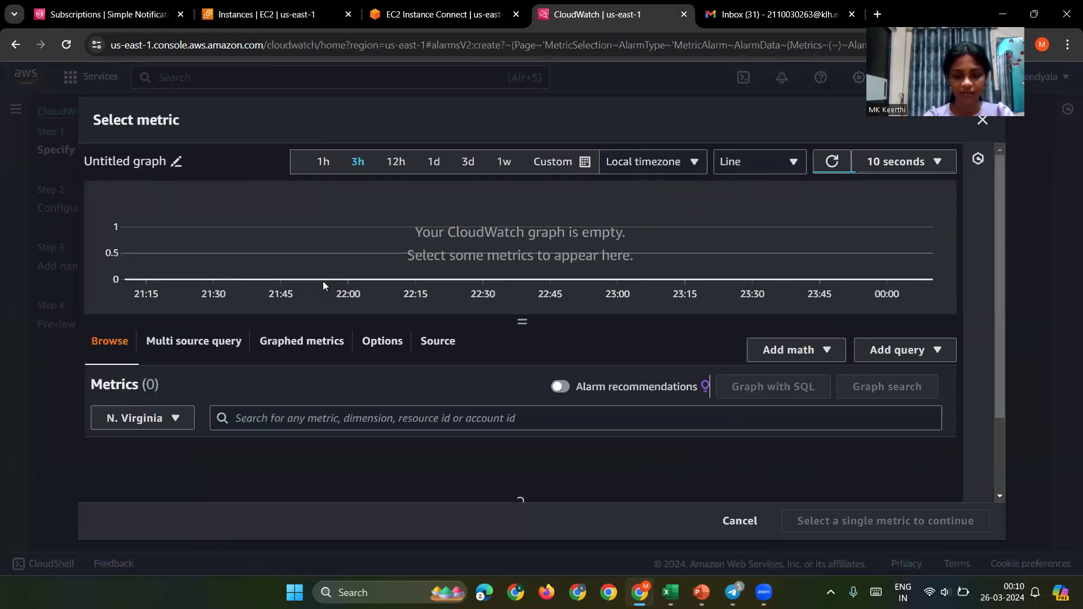
pyautogui.scroll(-3, 395, 364)
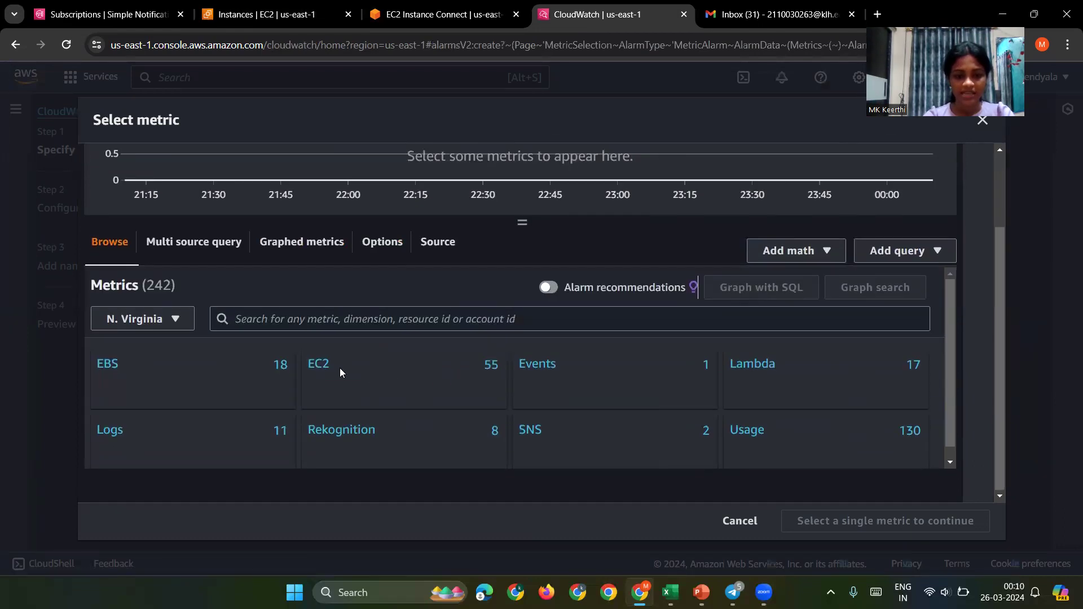
pyautogui.click(324, 367)
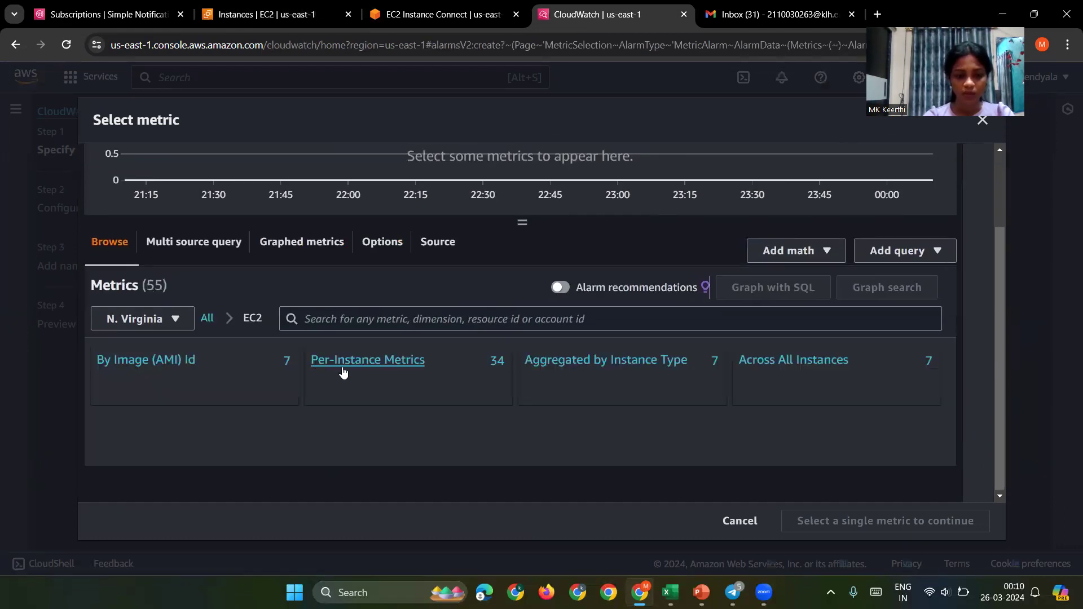
pyautogui.click(341, 368)
pyautogui.scroll(-3, 342, 367)
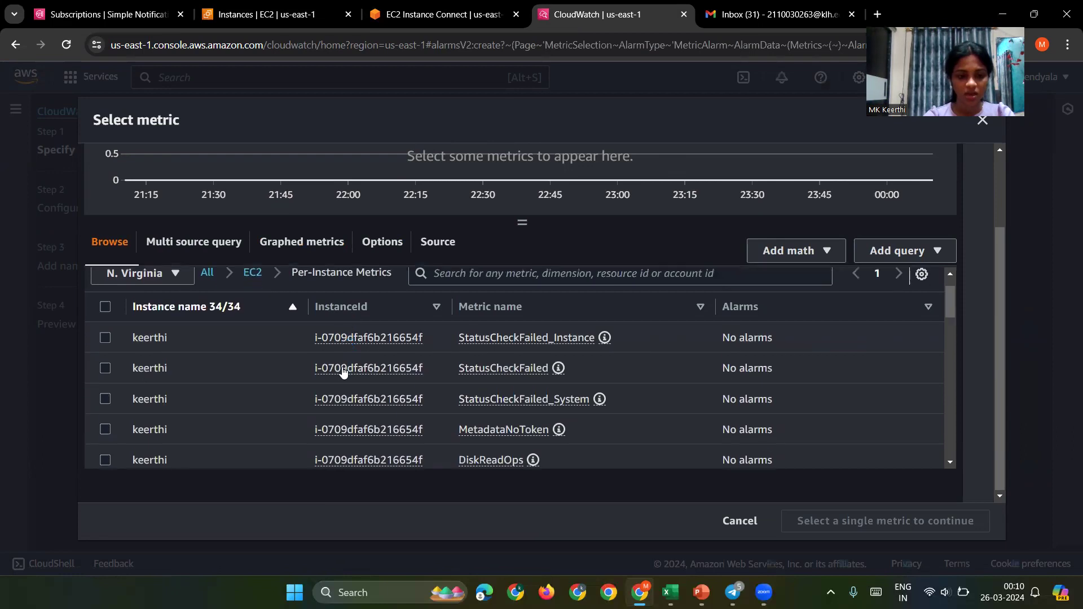
pyautogui.scroll(-5, 343, 371)
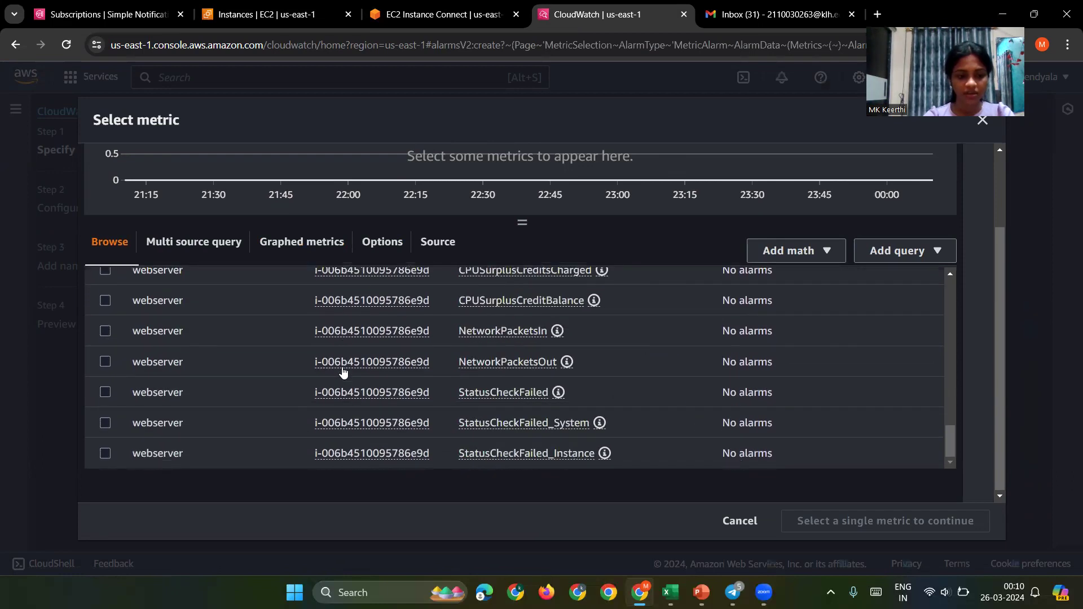
pyautogui.scroll(5, 343, 371)
pyautogui.scroll(5, 343, 371)
pyautogui.scroll(-10, 343, 372)
pyautogui.scroll(6, 343, 372)
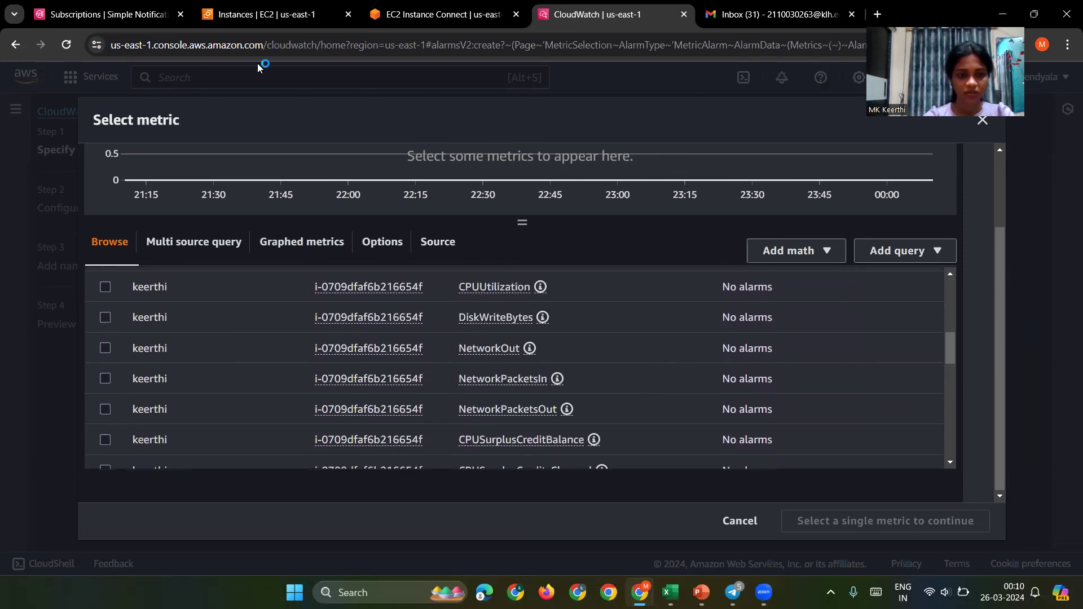
pyautogui.hotkey('ctrl', '2')
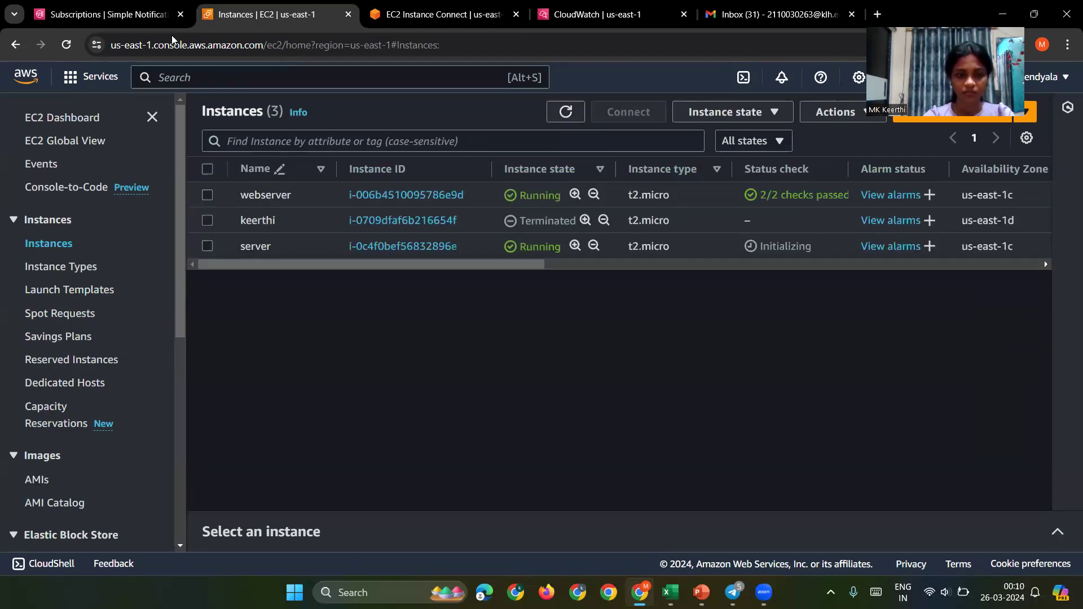
pyautogui.click(70, 51)
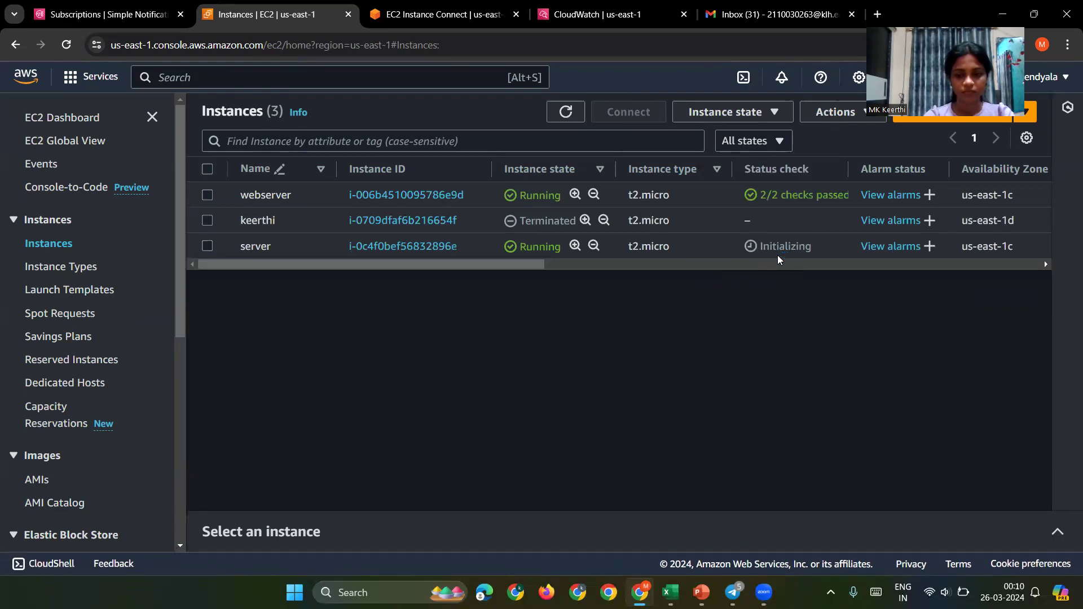
pyautogui.click(778, 256)
pyautogui.click(571, 115)
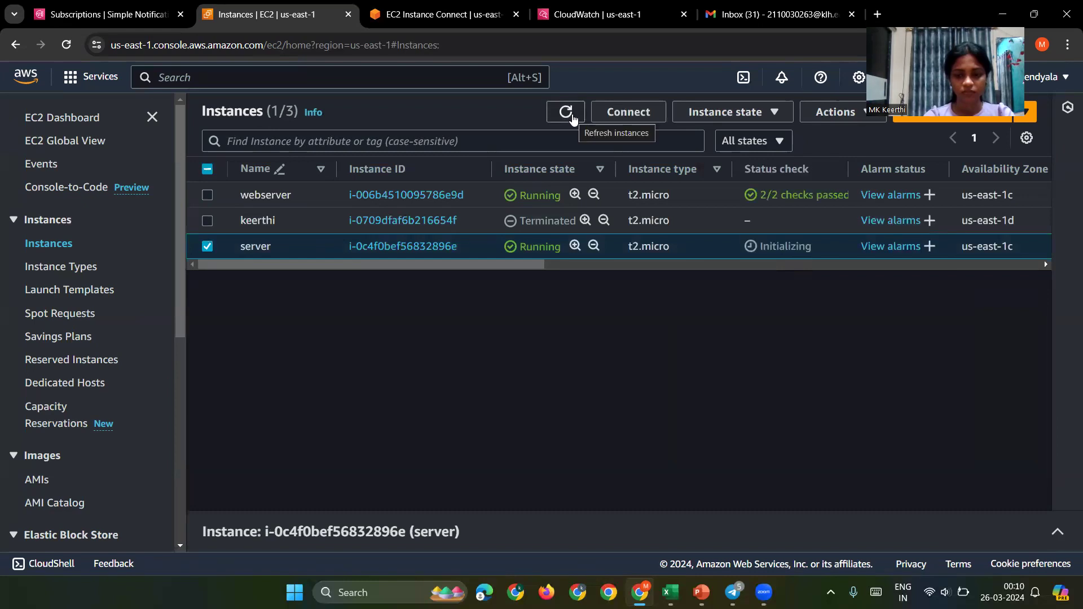
pyautogui.click(930, 194)
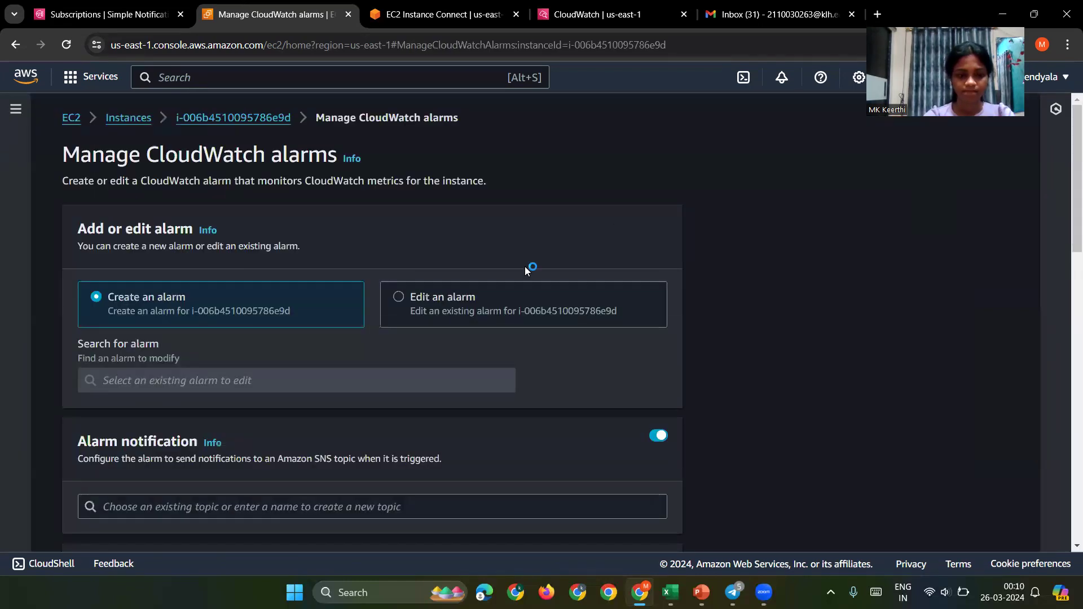
# Step: Keep Average sample grouping and send the alarm's notifications to SNS topic 'demo'
pyautogui.scroll(-2, 525, 266)
pyautogui.scroll(-1, 524, 271)
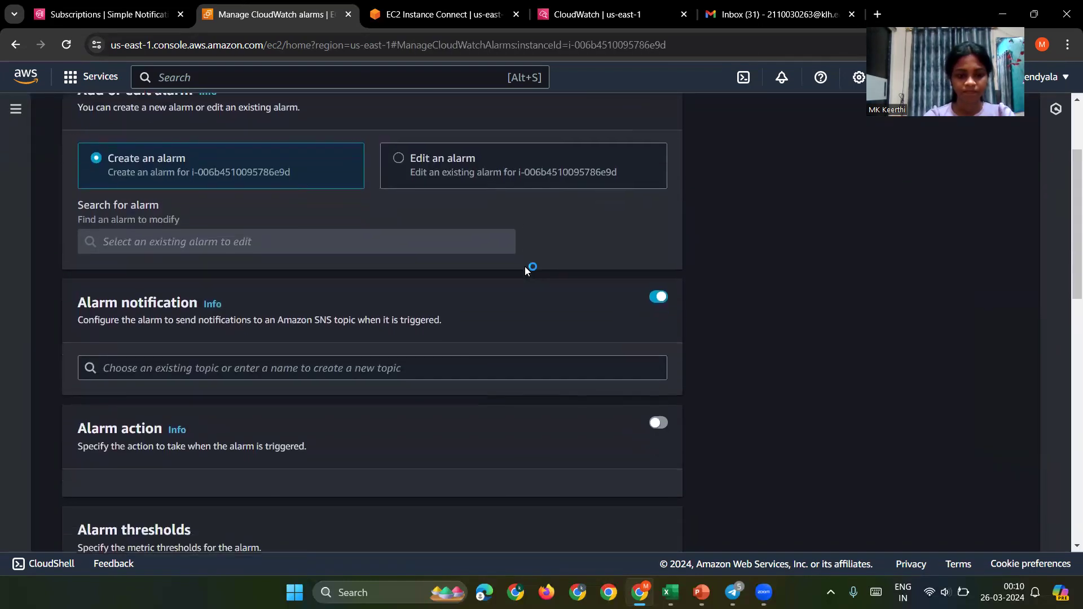
pyautogui.scroll(2, 524, 271)
pyautogui.scroll(1, 525, 270)
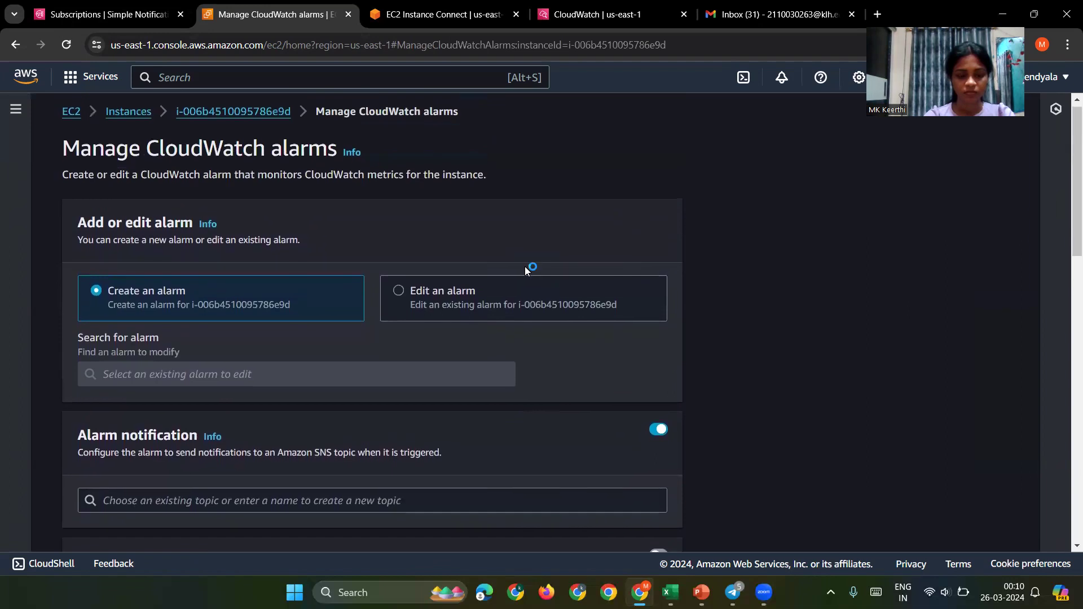
pyautogui.scroll(-7, 525, 270)
pyautogui.scroll(-1, 525, 271)
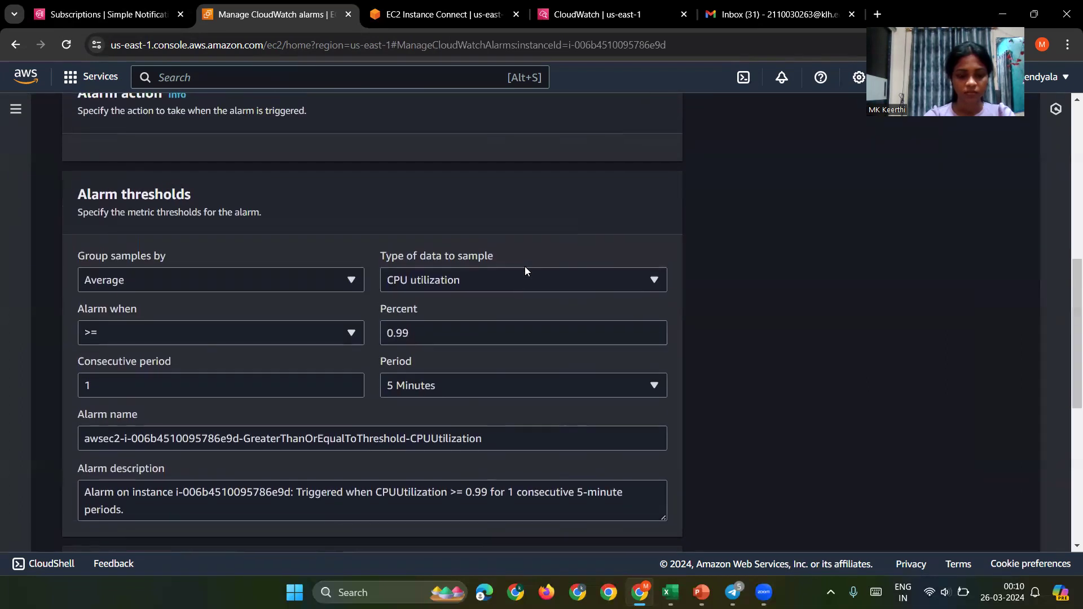
pyautogui.click(300, 284)
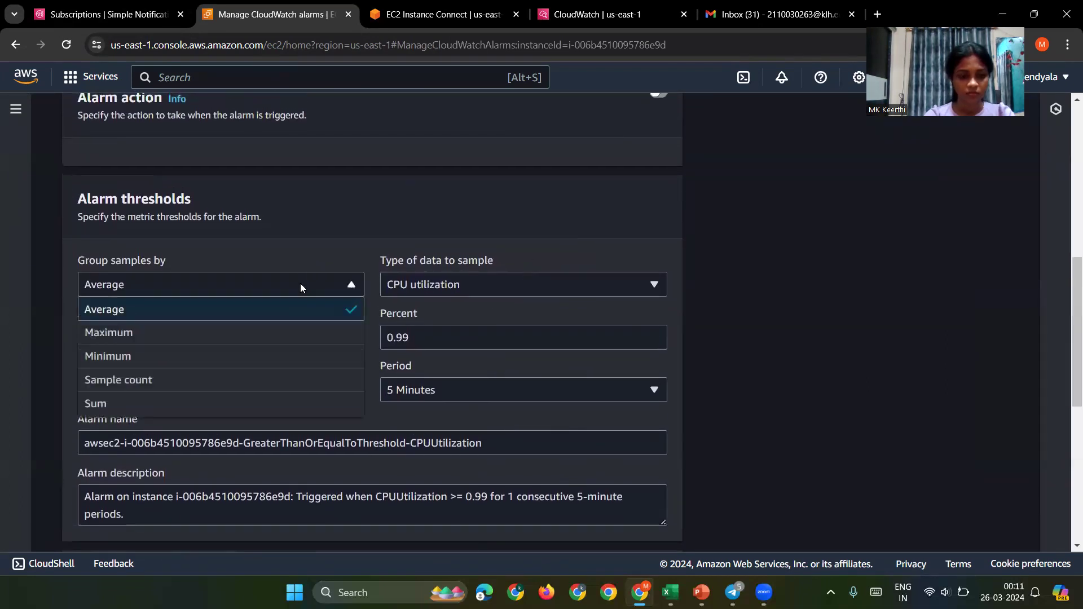
pyautogui.click(302, 312)
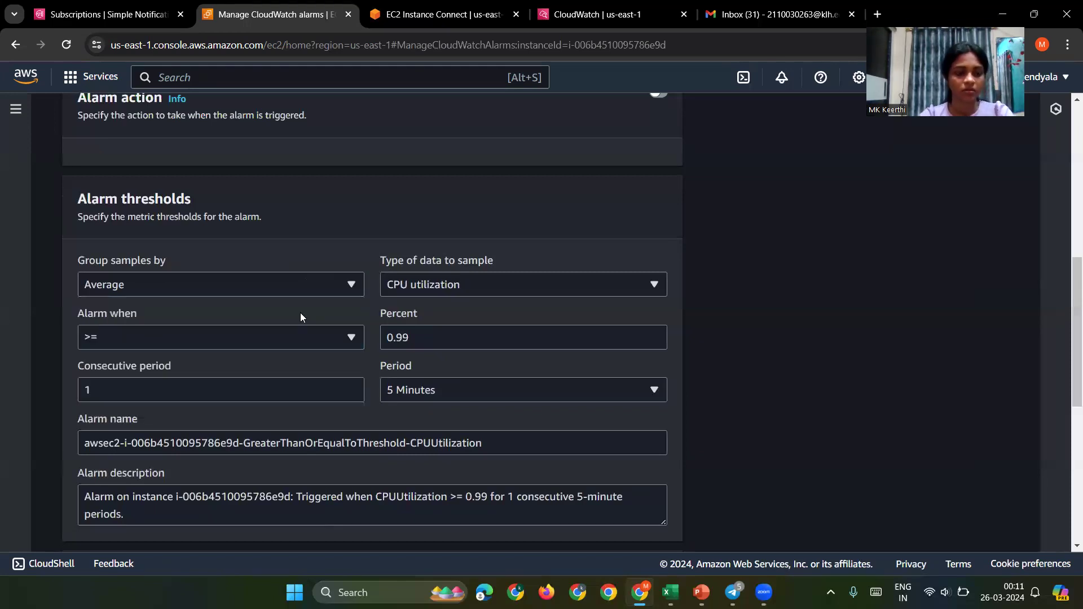
pyautogui.scroll(5, 304, 314)
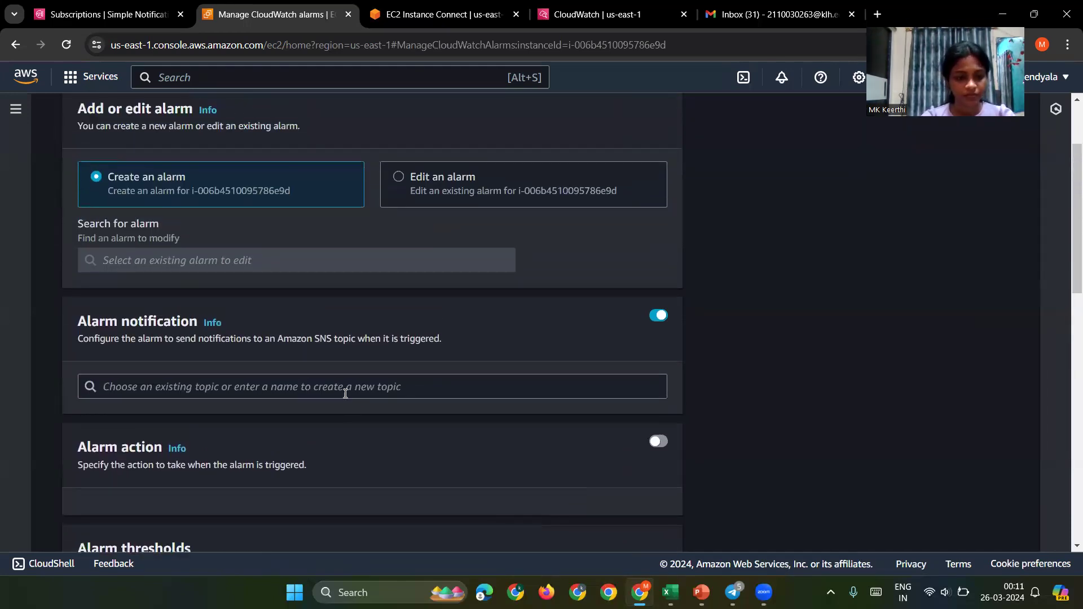
pyautogui.click(345, 390)
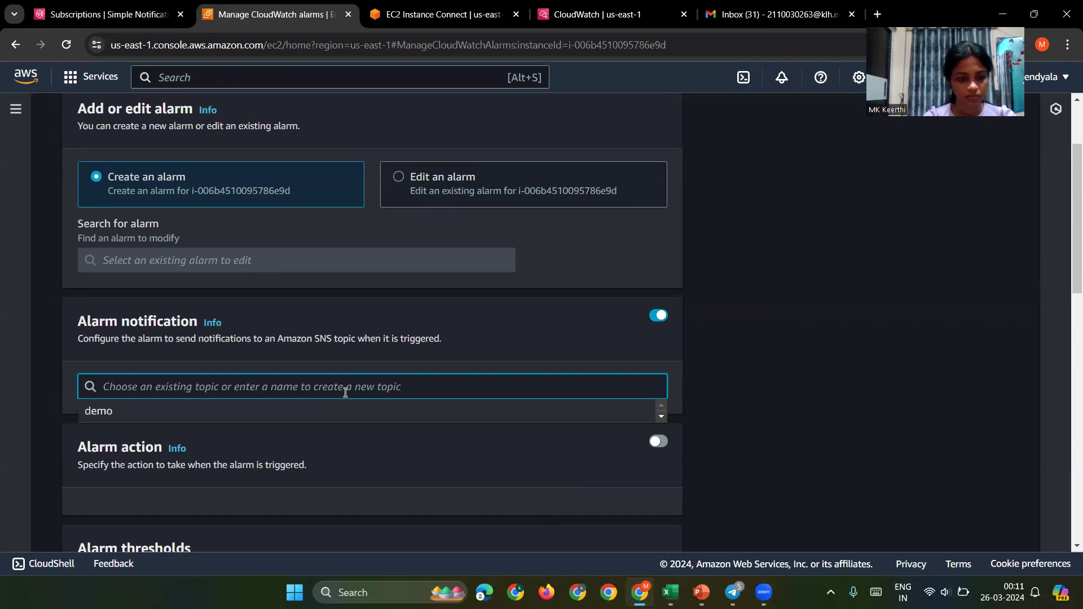
pyautogui.click(327, 411)
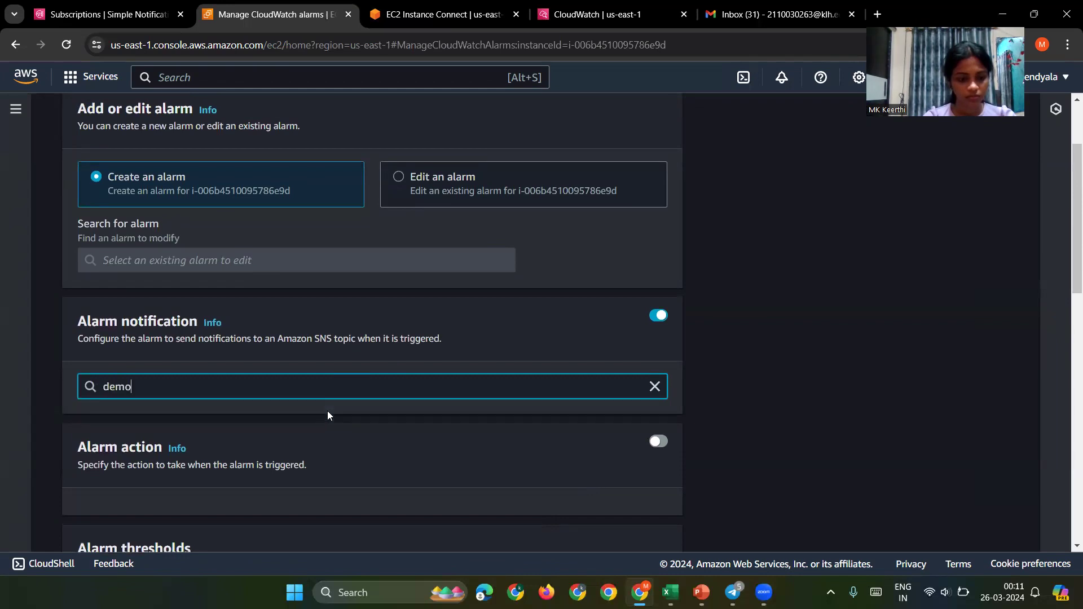
pyautogui.scroll(-2, 328, 411)
pyautogui.scroll(1, 319, 273)
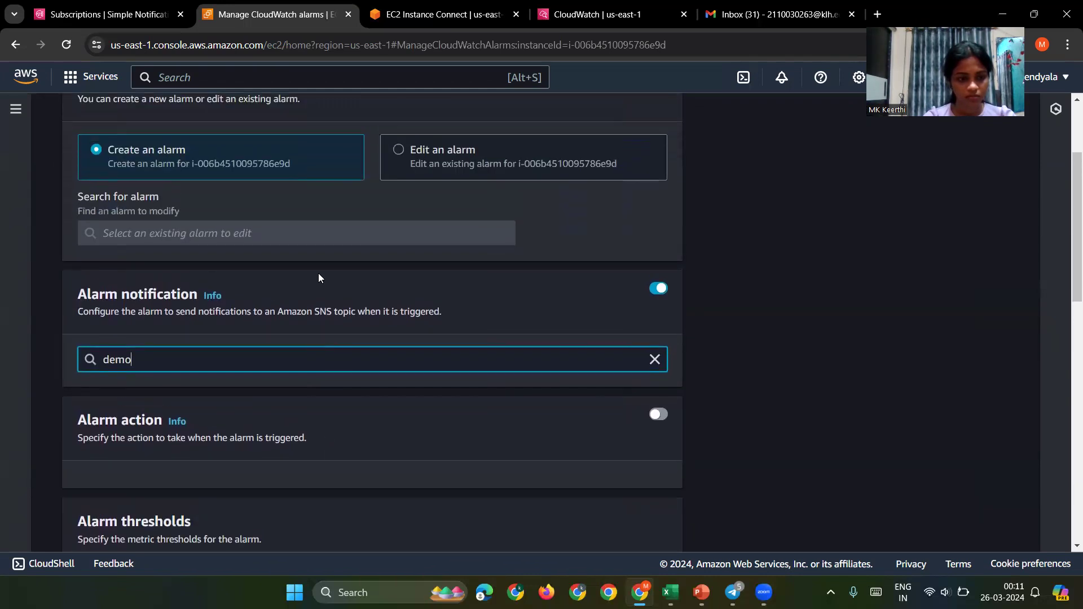
pyautogui.click(342, 246)
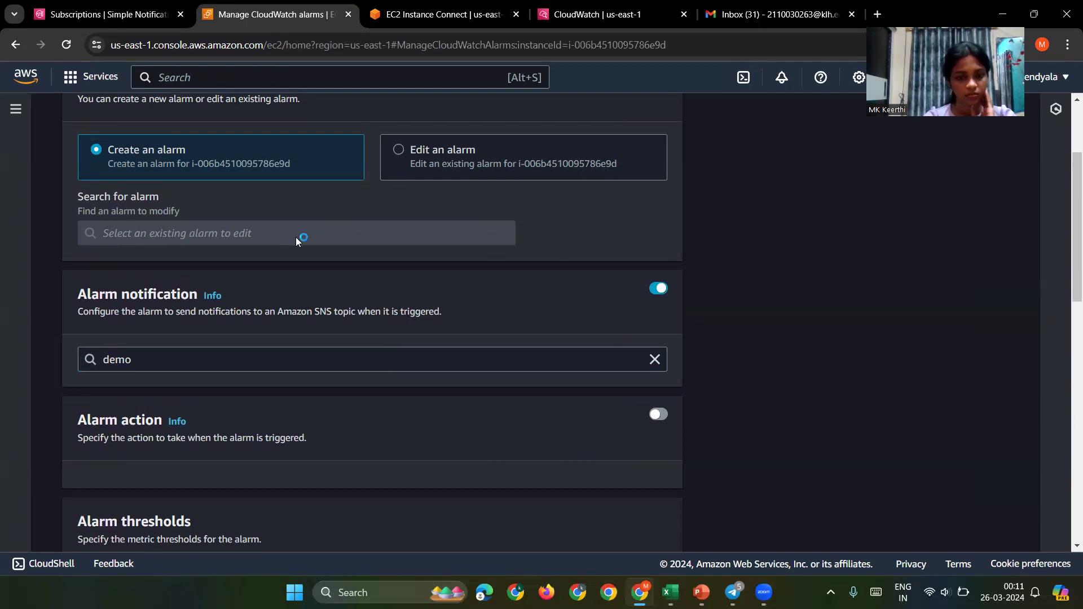
# Step: Set the evaluation period to 1 Minute and create the webserver CPU alarm
pyautogui.scroll(-3, 296, 241)
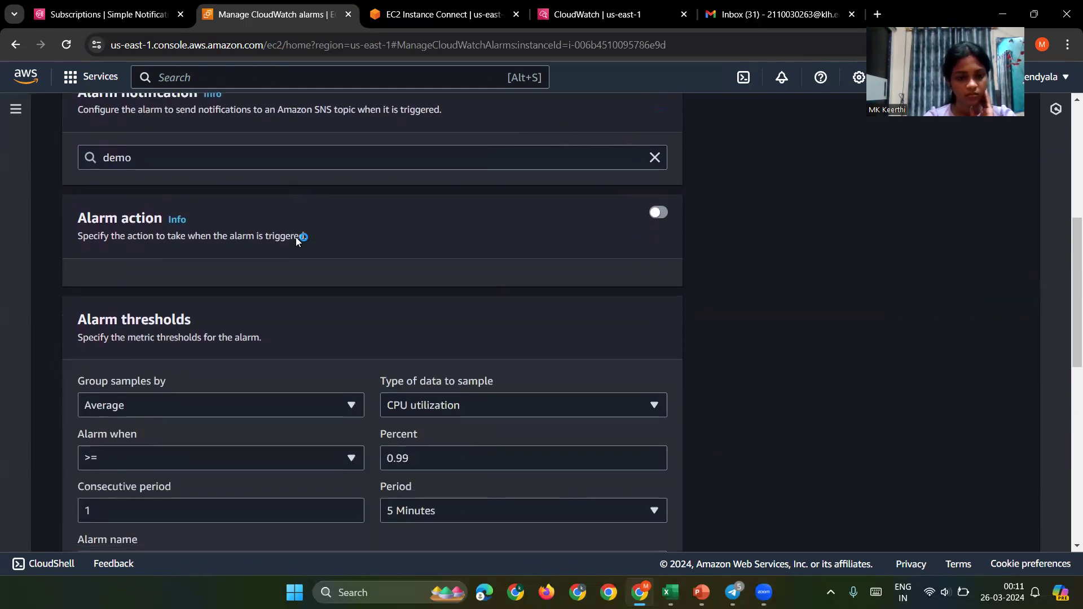
pyautogui.scroll(2, 296, 237)
pyautogui.scroll(-6, 297, 237)
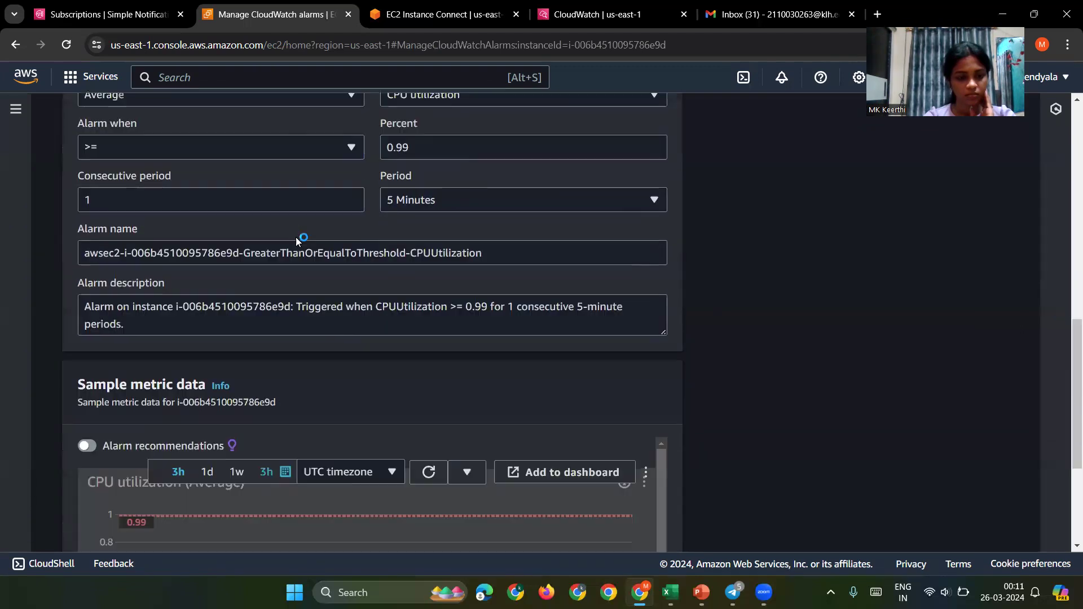
pyautogui.scroll(1, 300, 236)
pyautogui.click(427, 229)
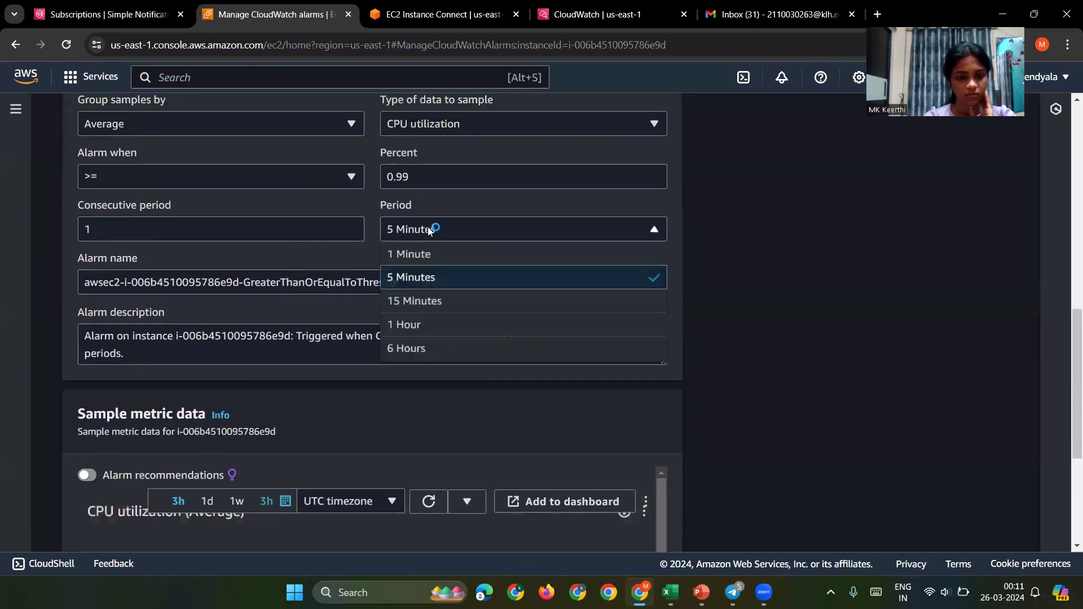
pyautogui.click(420, 259)
pyautogui.scroll(-4, 419, 262)
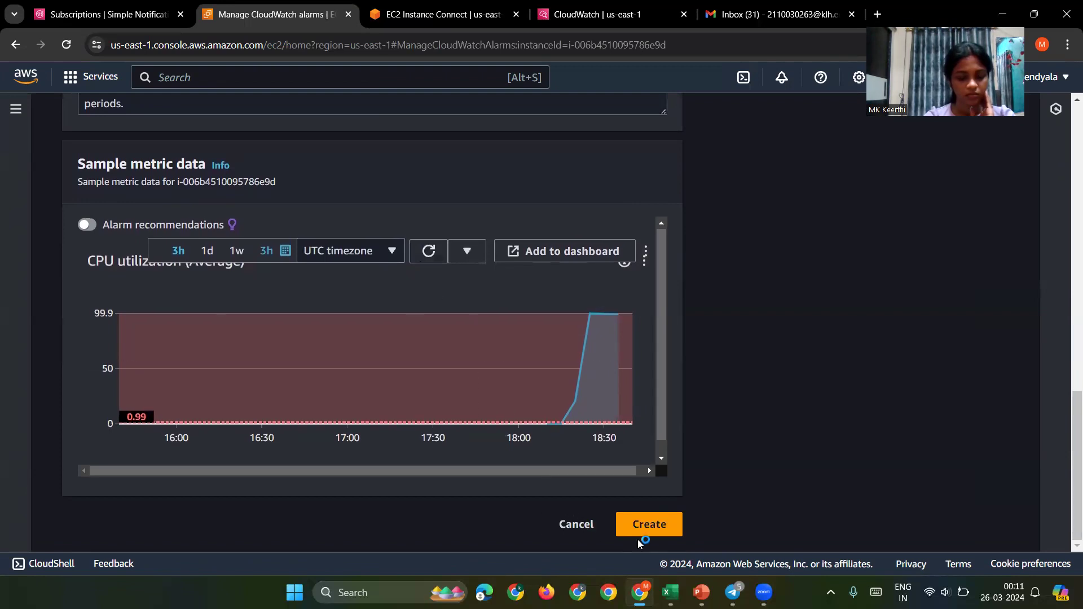
pyautogui.click(646, 526)
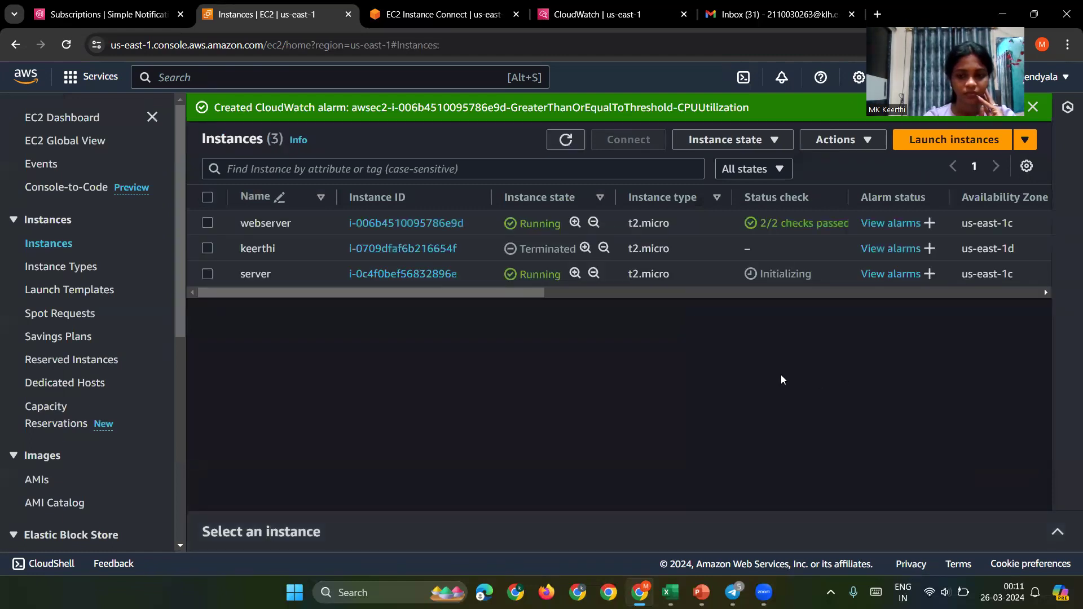
# Step: Refresh until webserver shows '1 in alarm', then open the new CPU alarm in CloudWatch
pyautogui.click(567, 143)
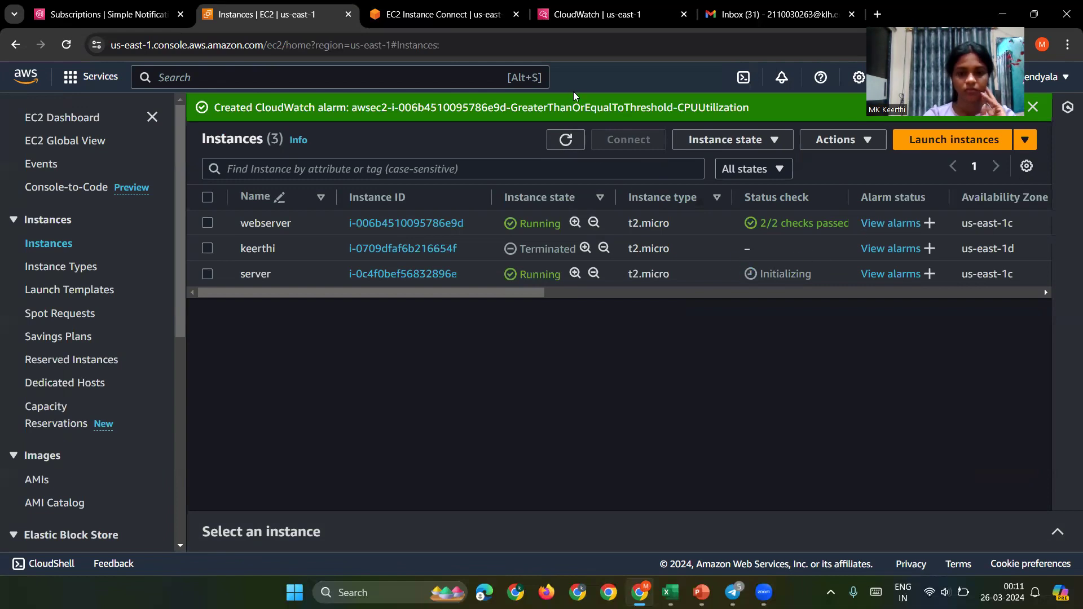
pyautogui.click(566, 140)
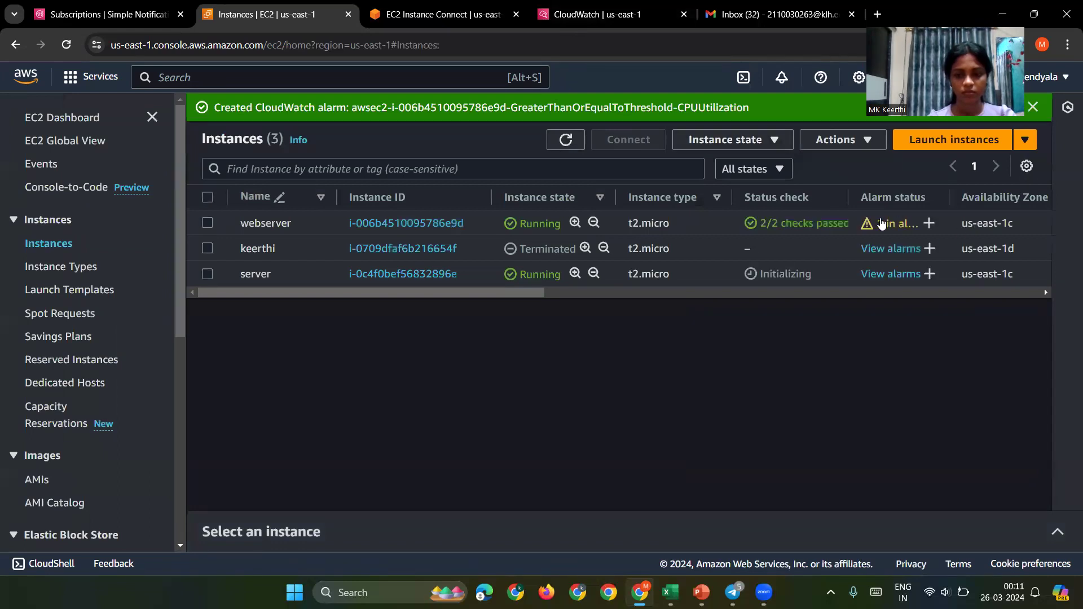
pyautogui.click(876, 224)
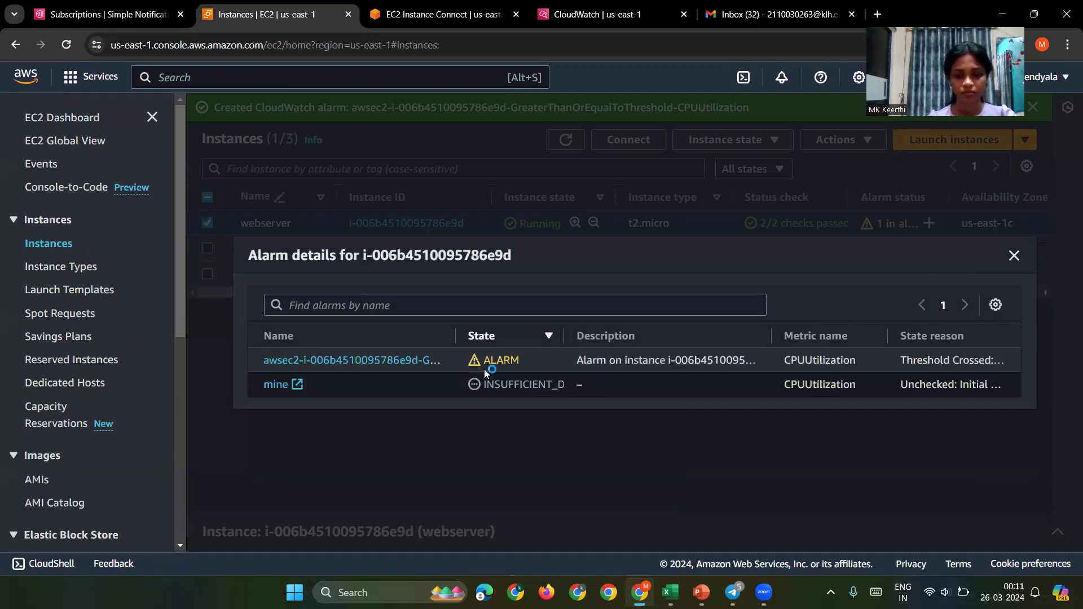
pyautogui.click(365, 364)
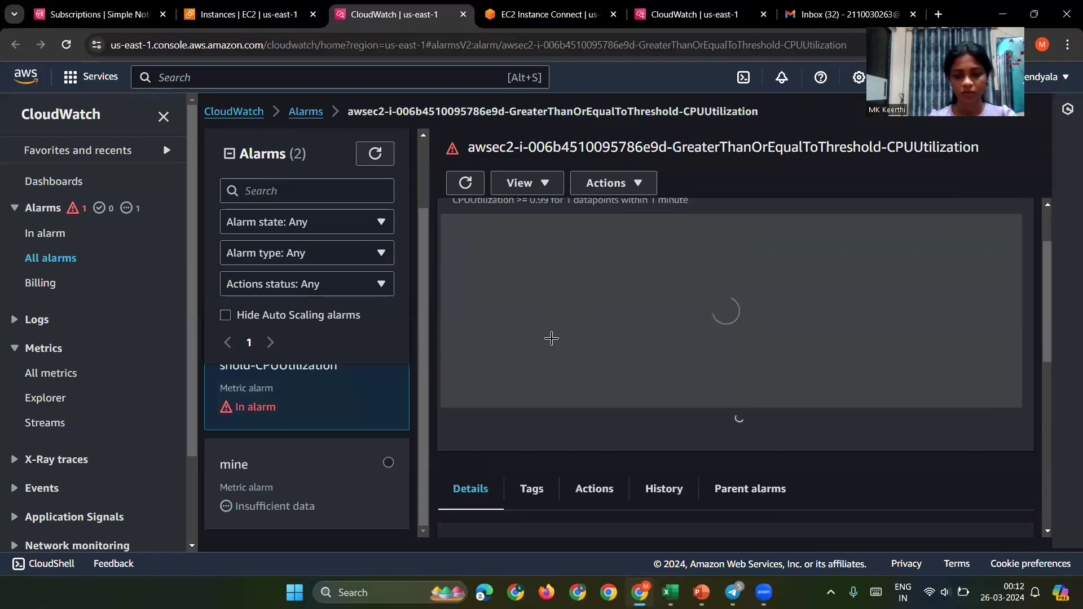
# Step: Graph the alarm's CPUUtilization metric in a new Metrics tab, showing the webserver at 100 percent
pyautogui.scroll(-1, 552, 338)
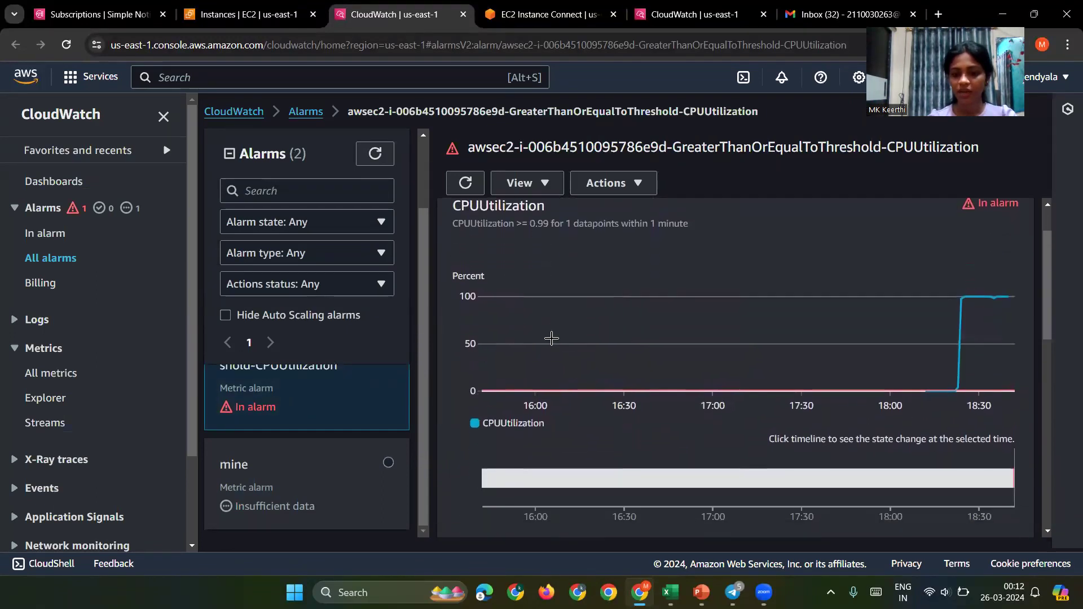
pyautogui.scroll(-2, 872, 387)
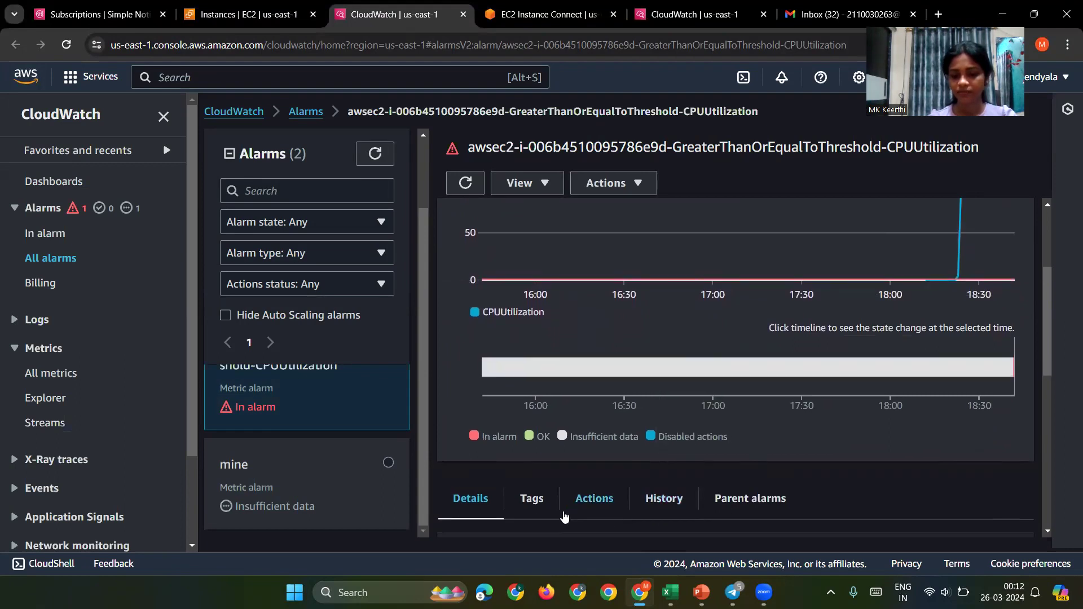
pyautogui.scroll(2, 883, 304)
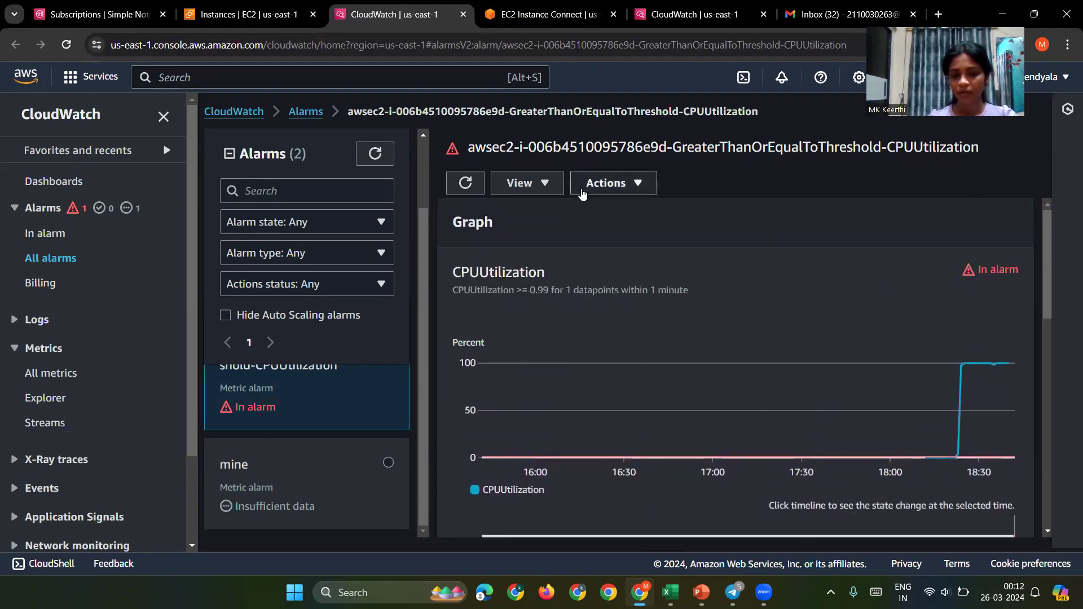
pyautogui.click(543, 189)
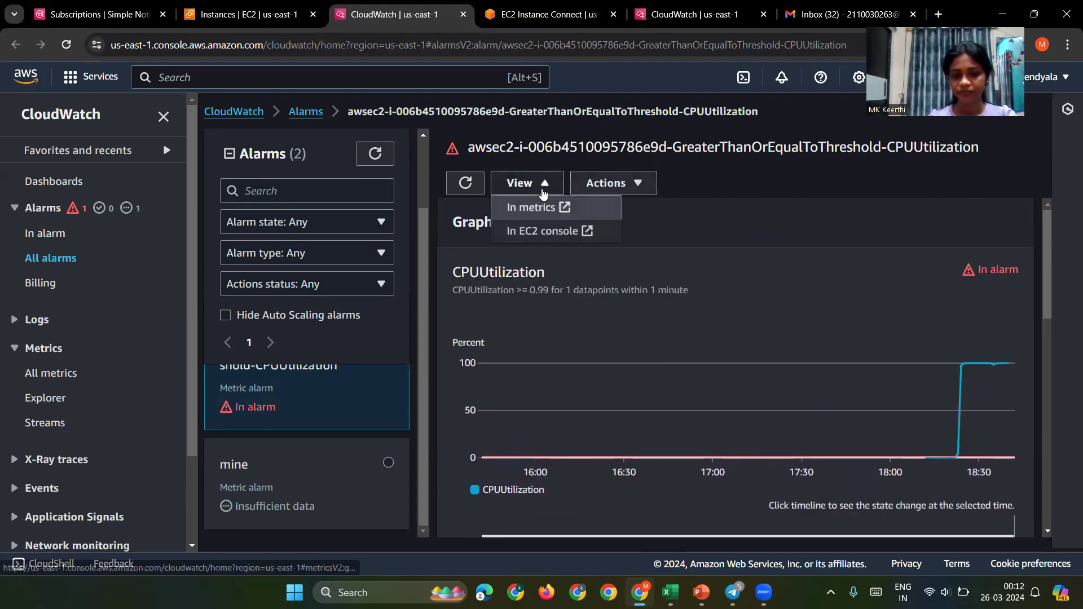
pyautogui.click(569, 204)
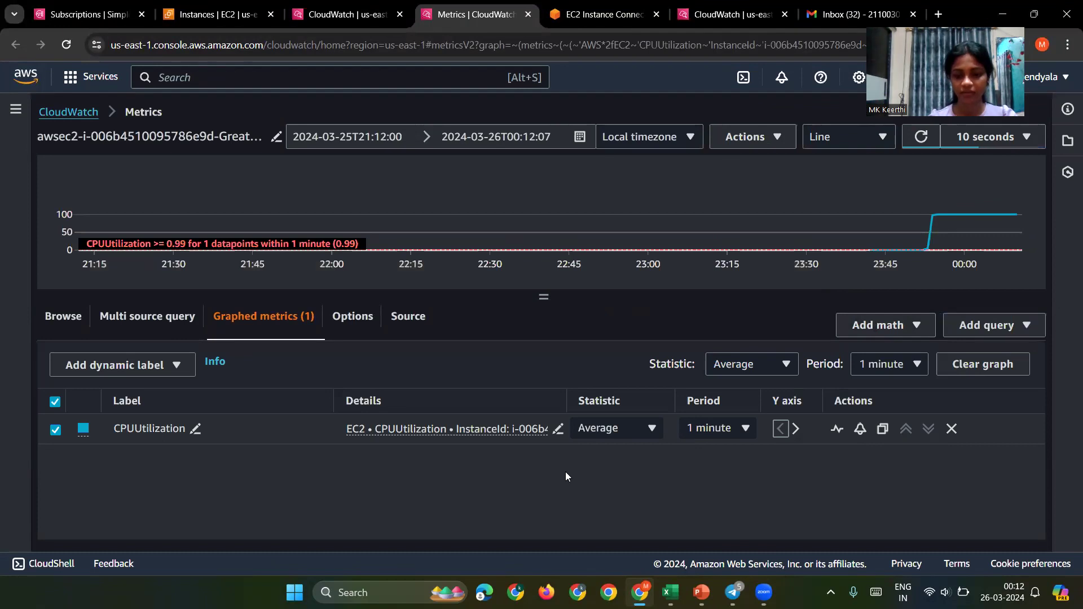
pyautogui.click(690, 14)
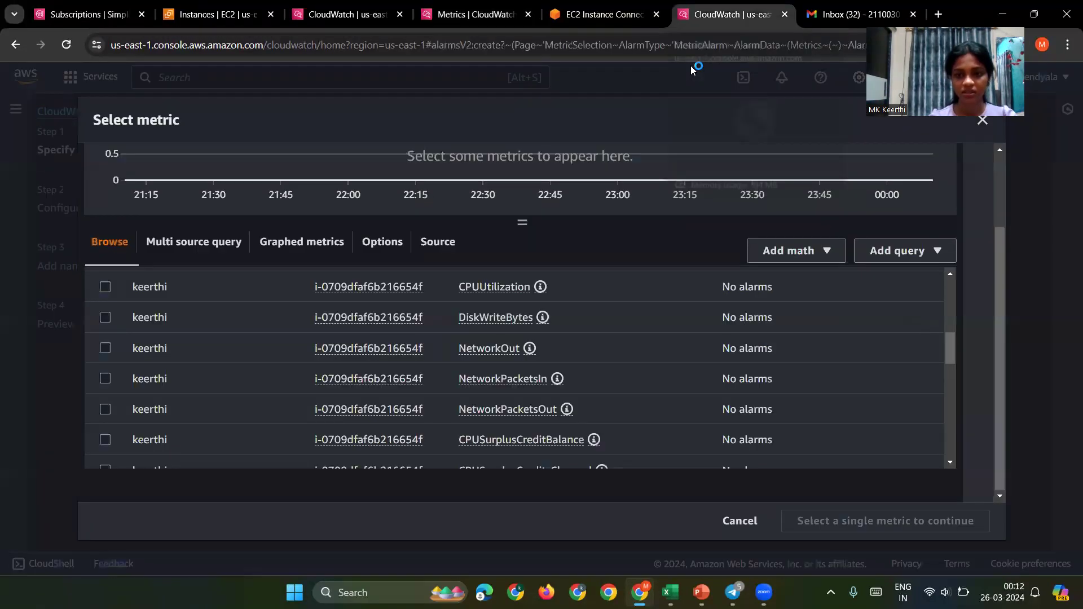
# Step: Open and read the AWS Notifications ALARM email about the CPUUtilization alarm in Gmail
pyautogui.click(852, 14)
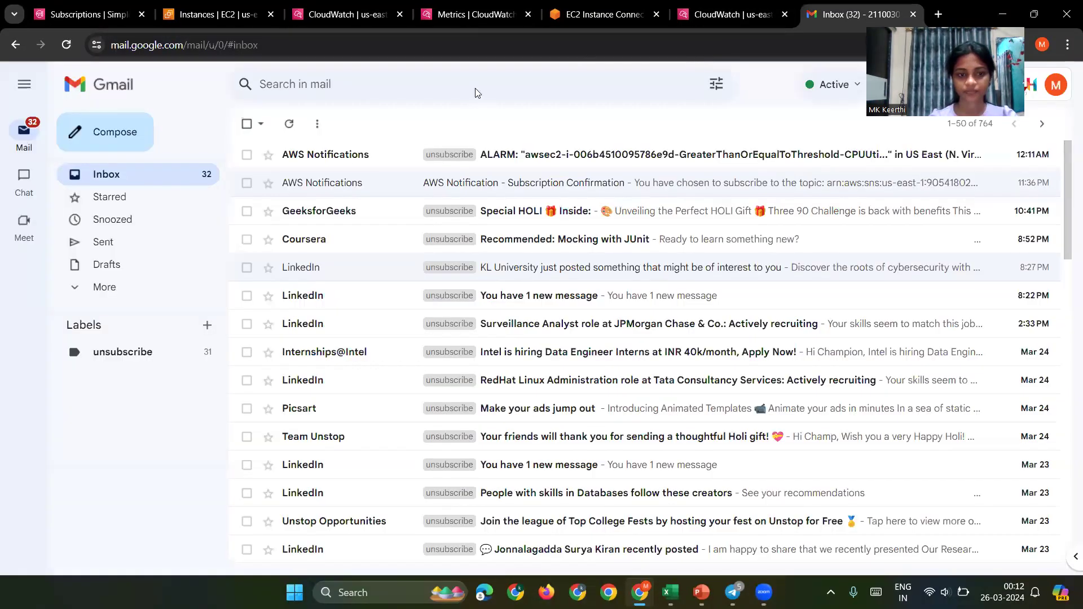
pyautogui.click(346, 156)
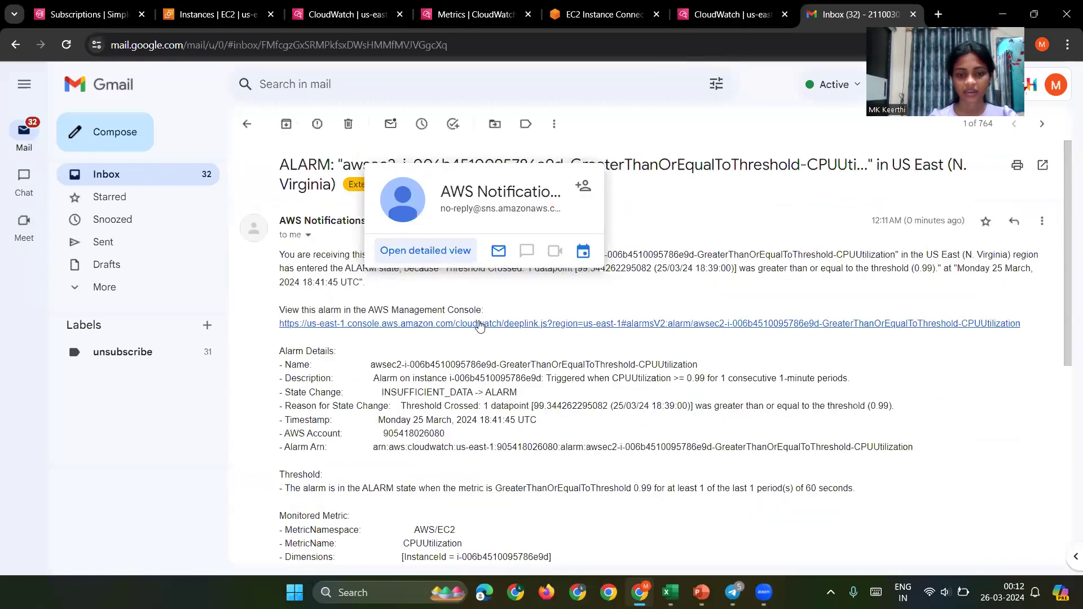
pyautogui.scroll(-3, 483, 448)
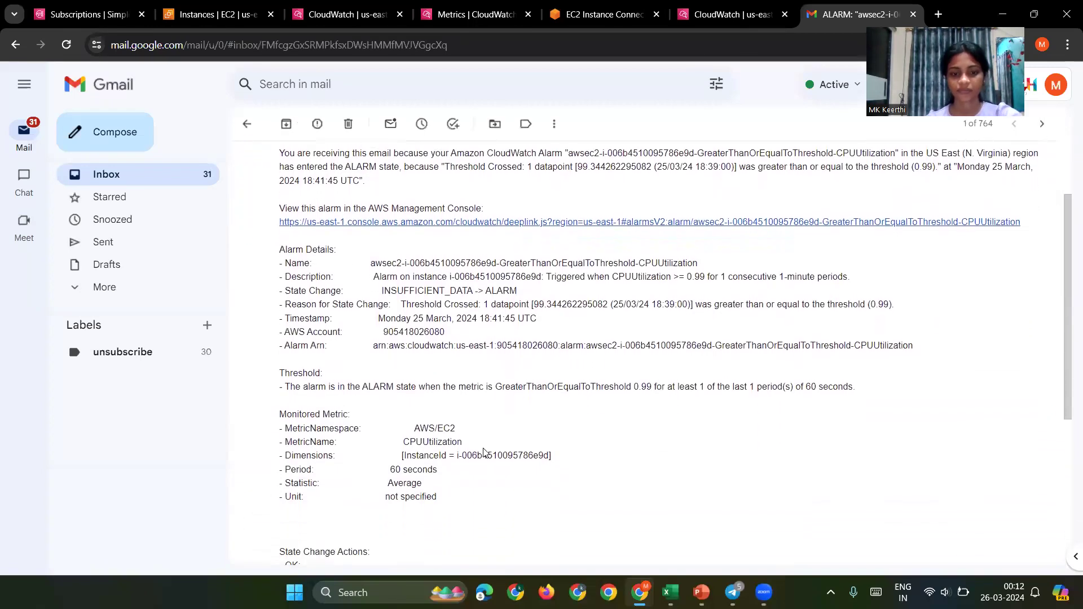
pyautogui.scroll(-1, 440, 406)
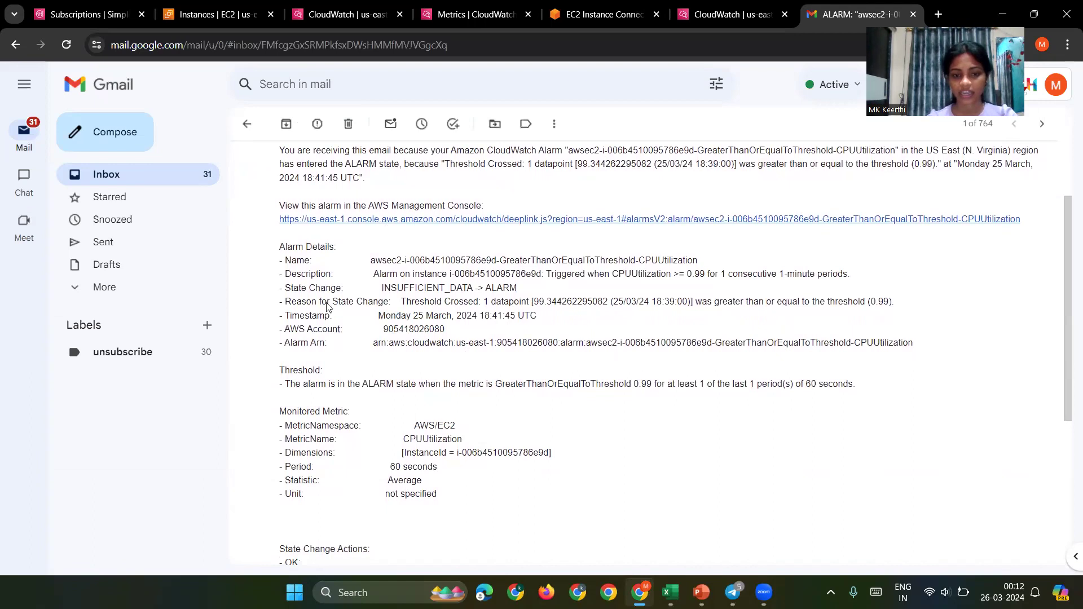
pyautogui.scroll(2, 356, 287)
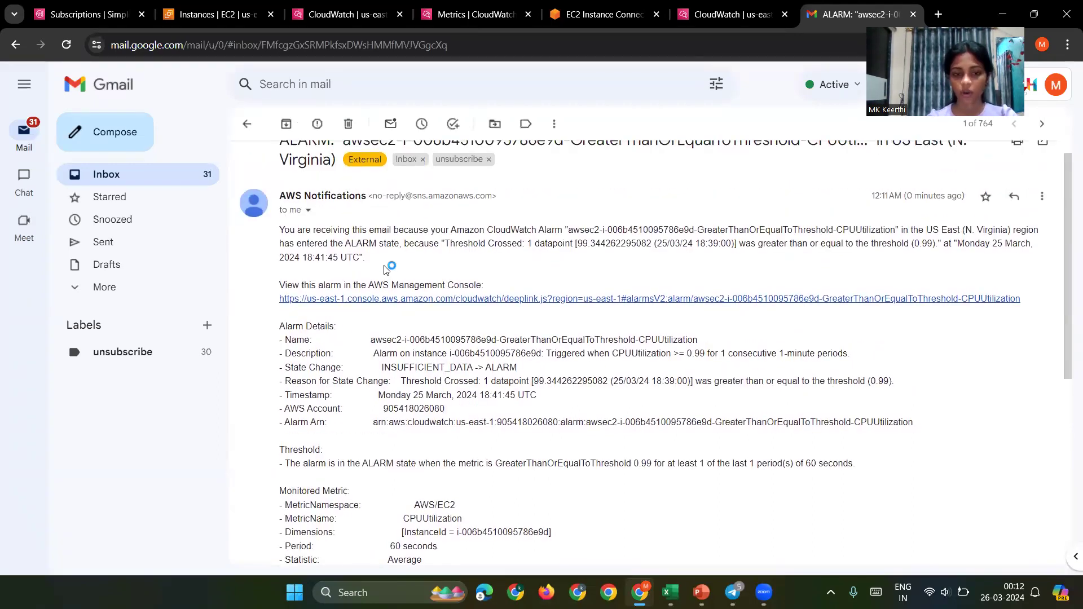
pyautogui.scroll(-1, 386, 269)
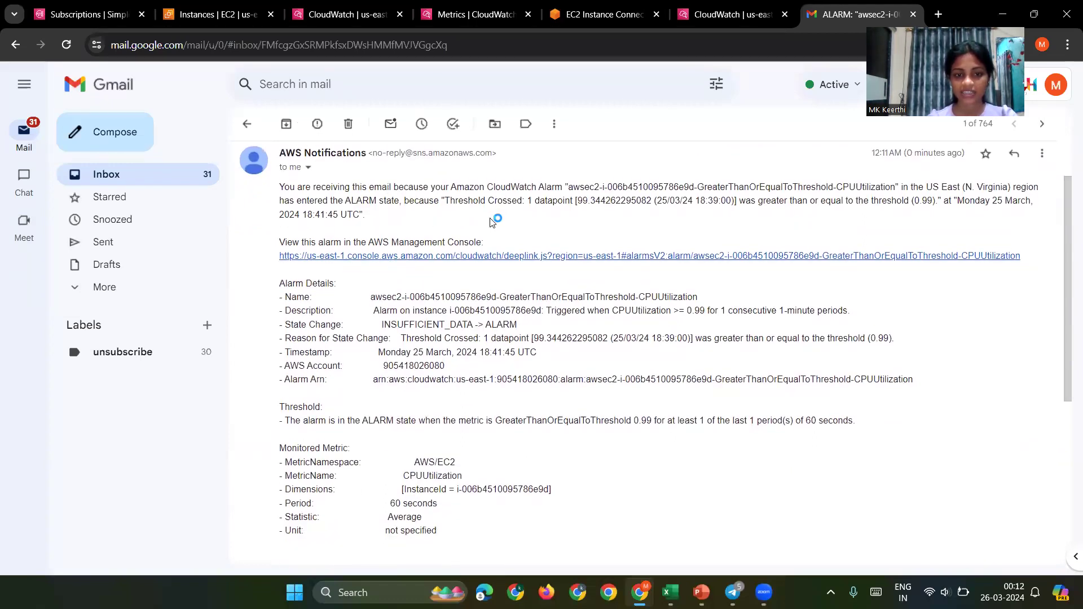
pyautogui.scroll(-1, 499, 212)
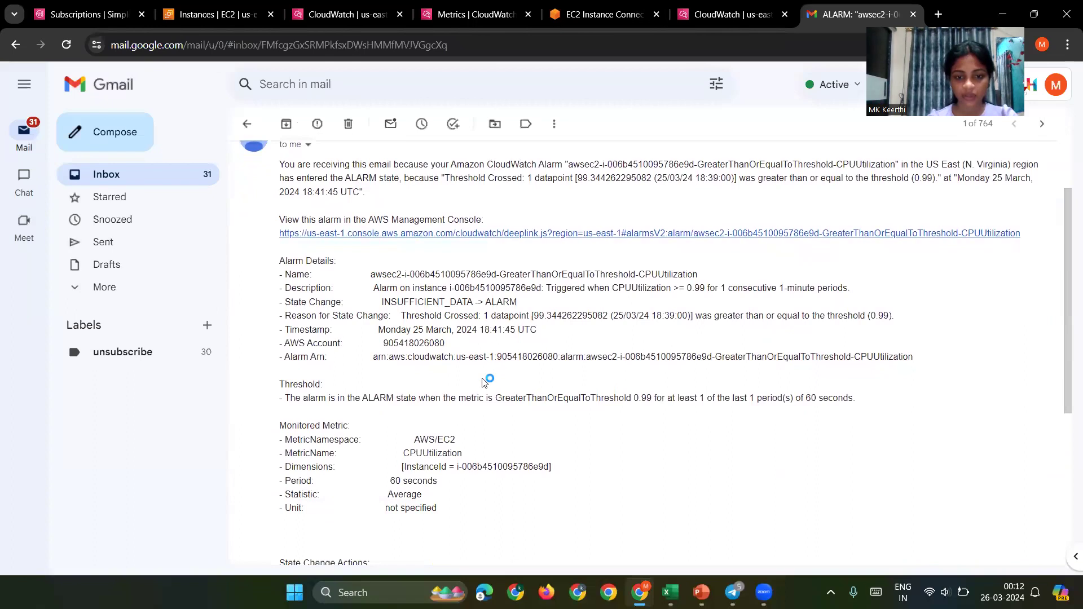
pyautogui.scroll(-3, 484, 382)
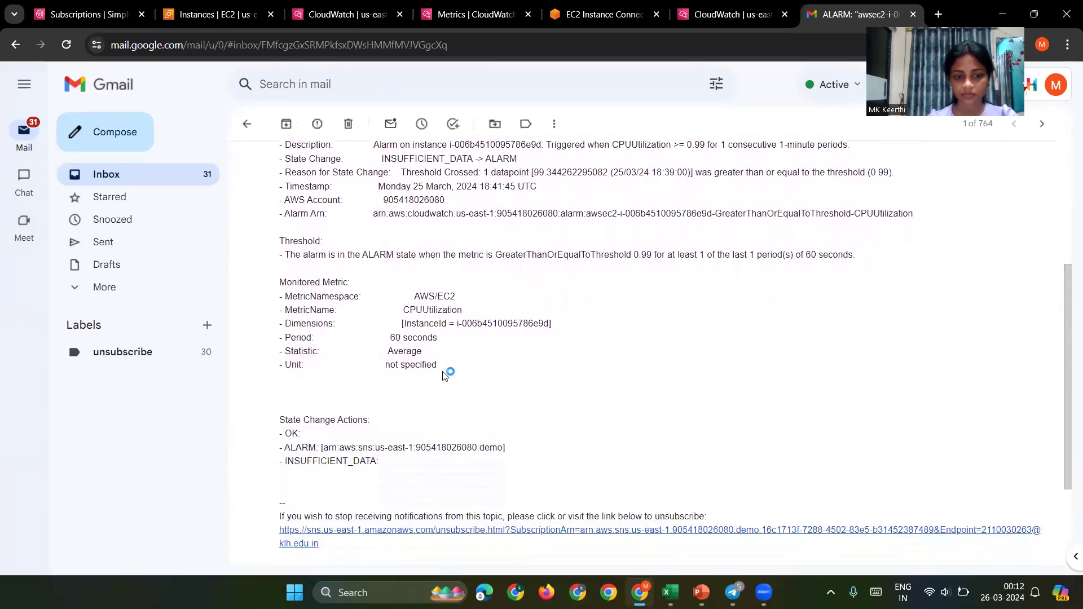
# Step: Highlight the email's AWS/EC2 namespace, CPUUtilization metric name and monitored instance ID
pyautogui.moveTo(413, 295); pyautogui.dragTo(459, 305)
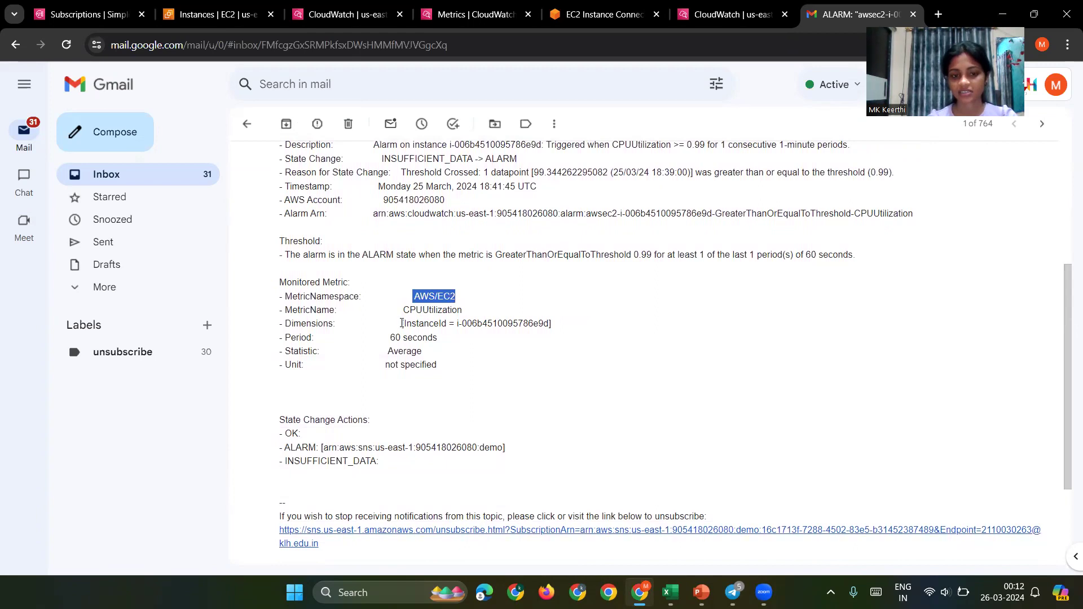
pyautogui.moveTo(405, 310); pyautogui.dragTo(465, 314)
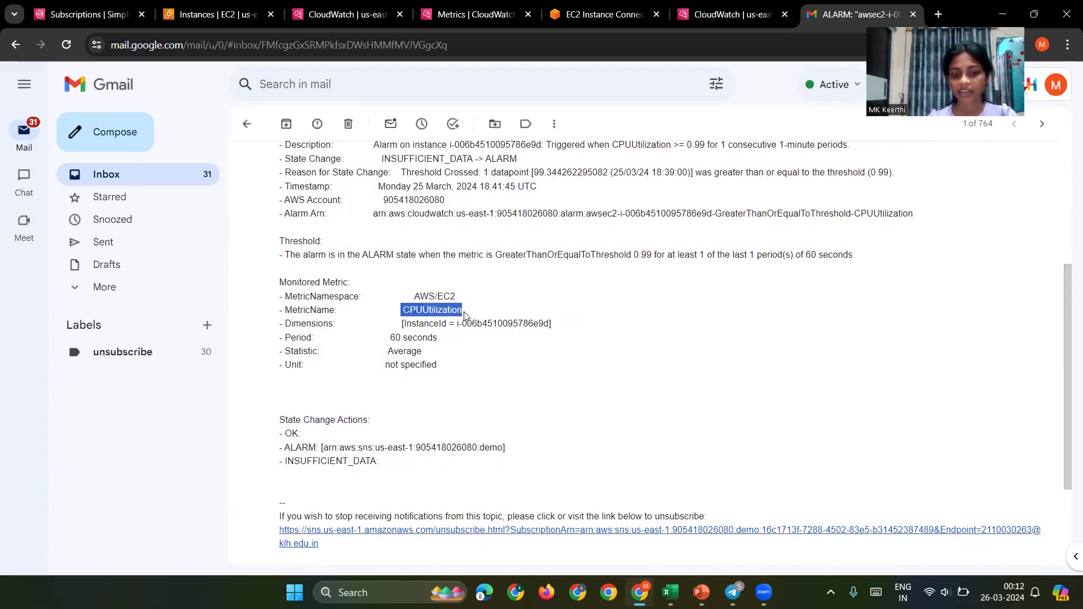
pyautogui.scroll(-1, 465, 315)
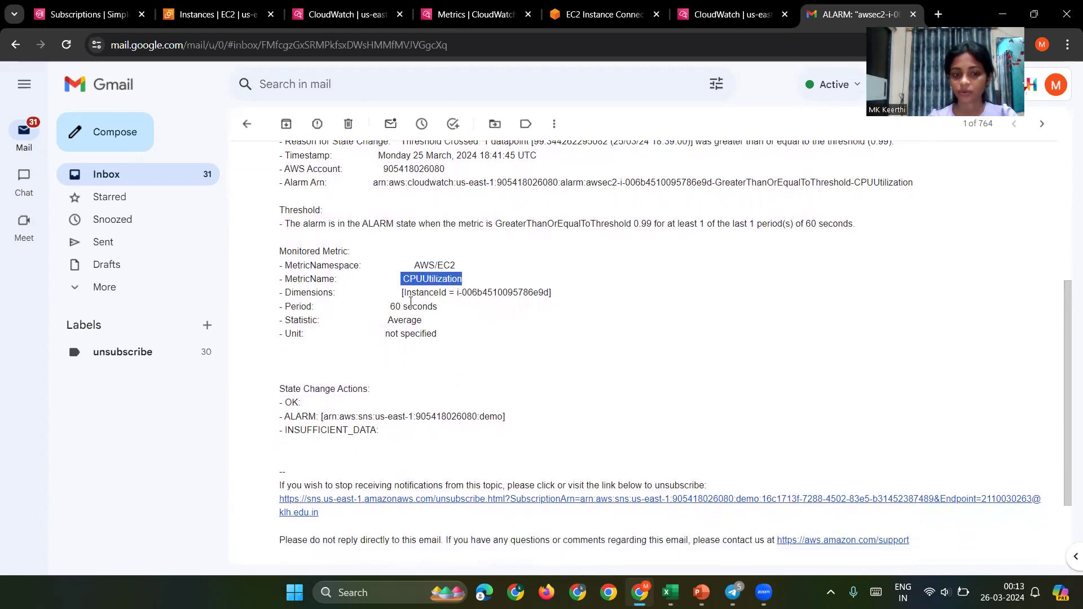
pyautogui.moveTo(404, 293); pyautogui.dragTo(574, 291)
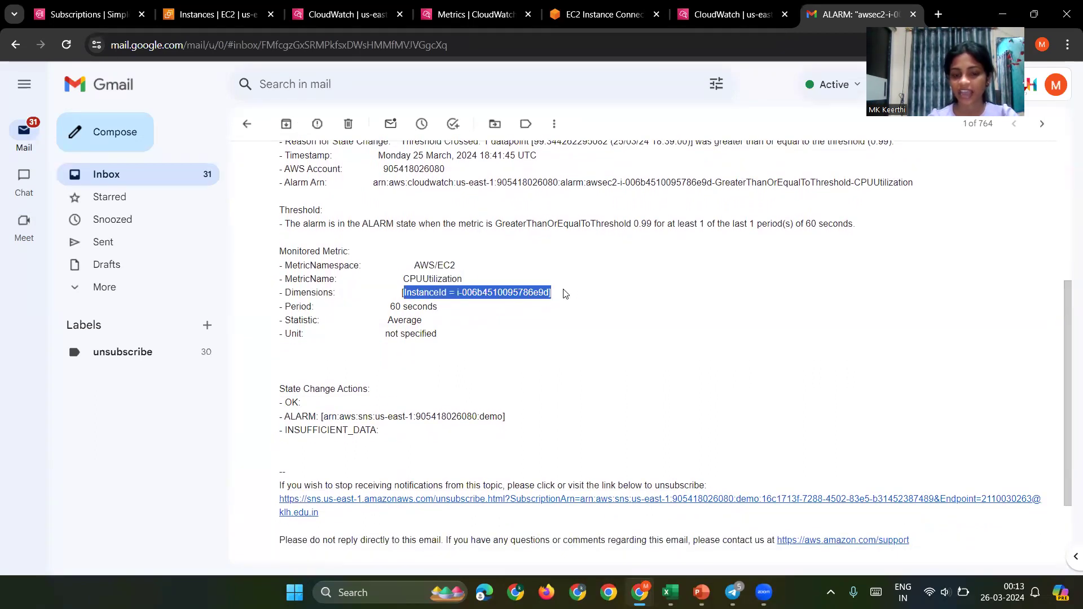
pyautogui.click(164, 7)
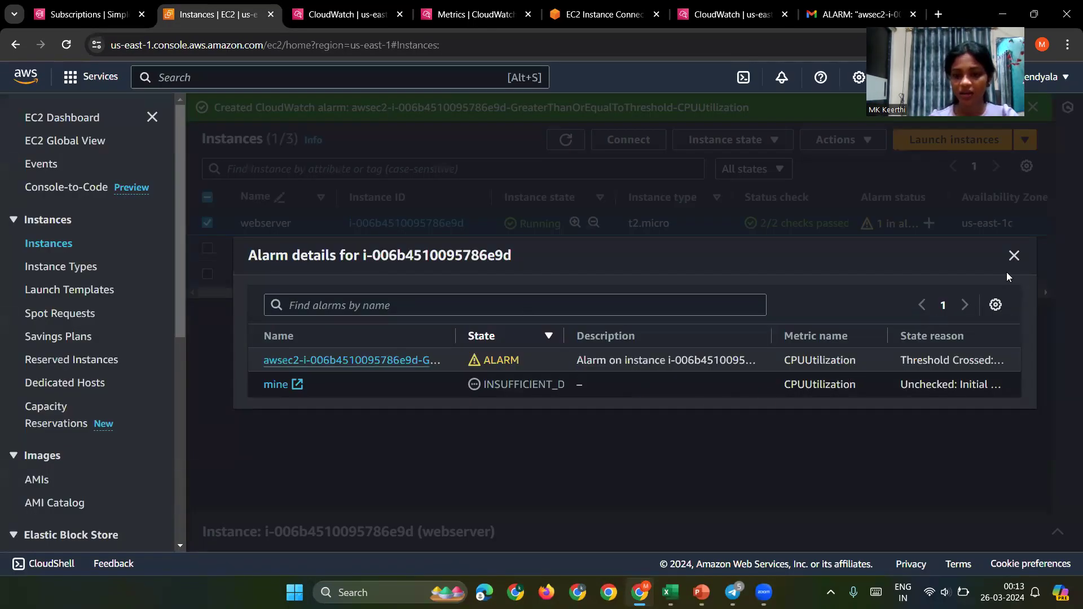
# Step: Check that the webserver's Alarm details show the ALARM state, then return to the email
pyautogui.moveTo(310, 363); pyautogui.dragTo(367, 373)
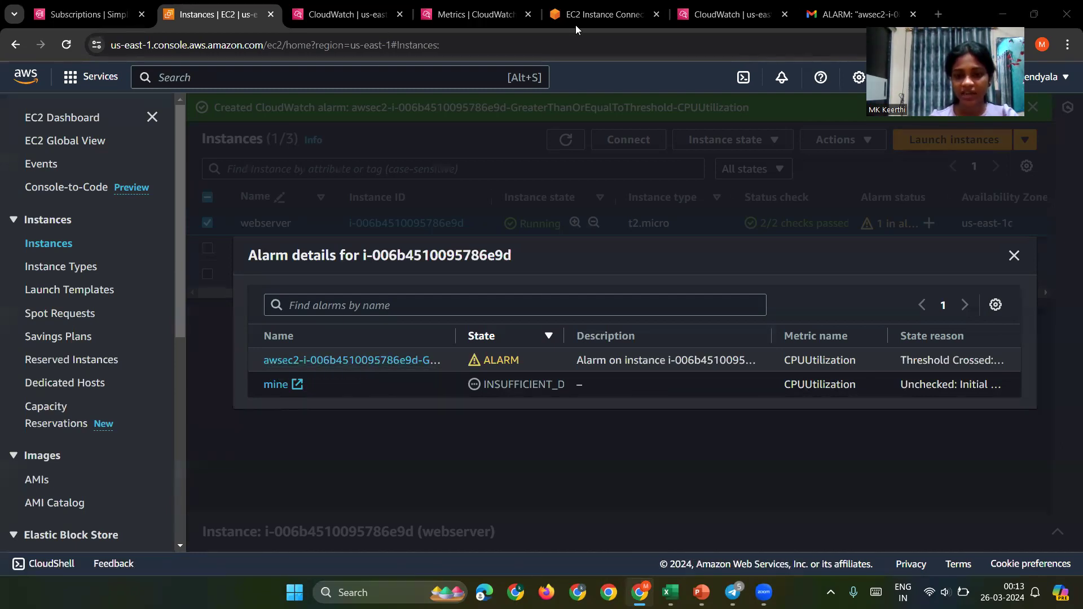
pyautogui.click(855, 14)
pyautogui.scroll(-1, 503, 392)
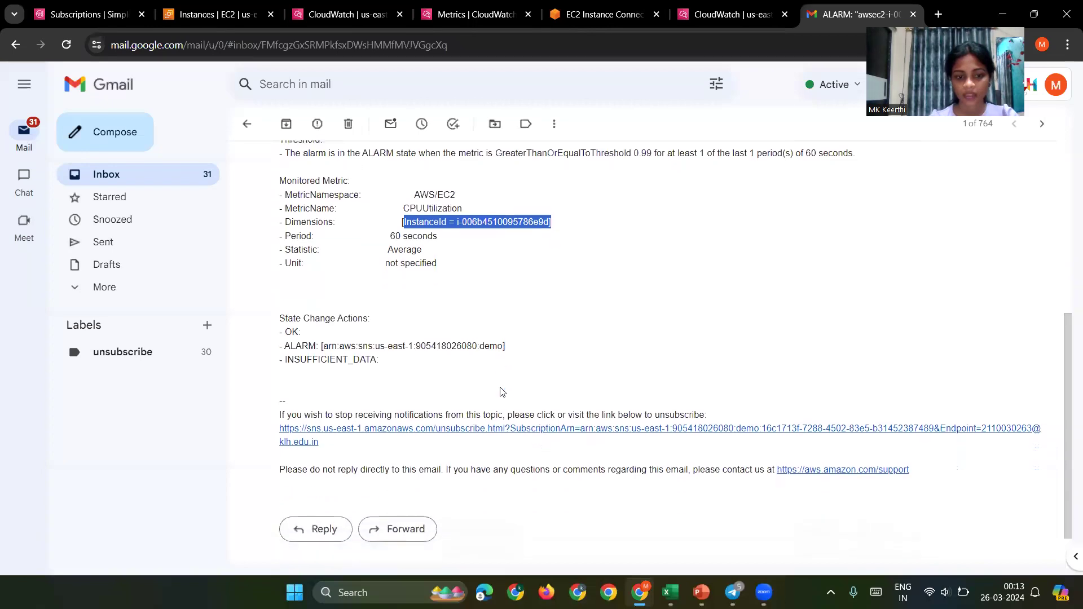
# Step: Finish reading the ALARM email and return to the CloudWatch alarm-creation metric picker
pyautogui.scroll(-1, 354, 374)
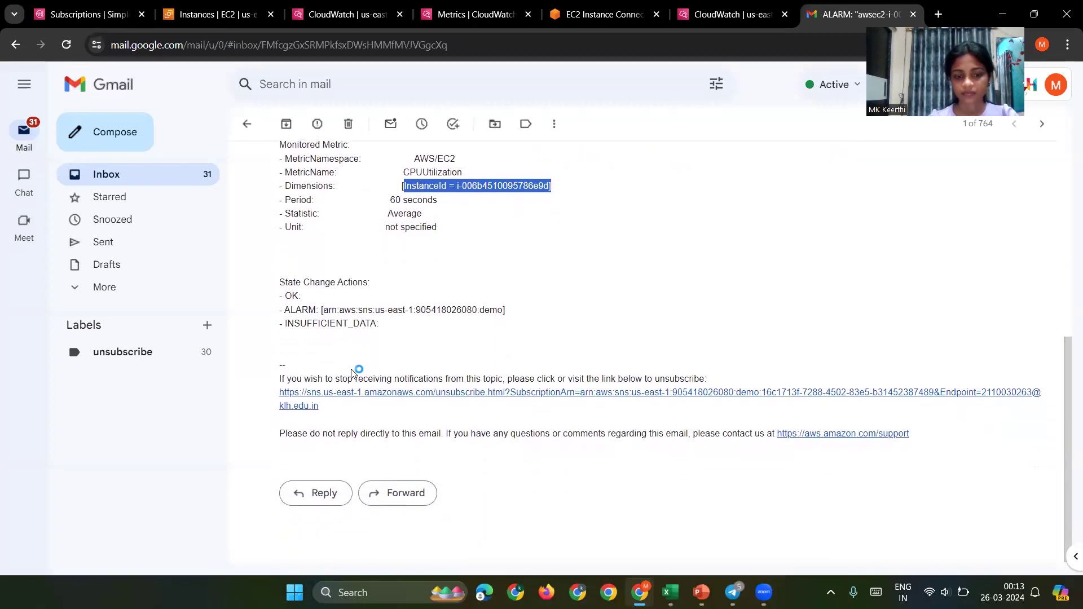
pyautogui.scroll(2, 351, 373)
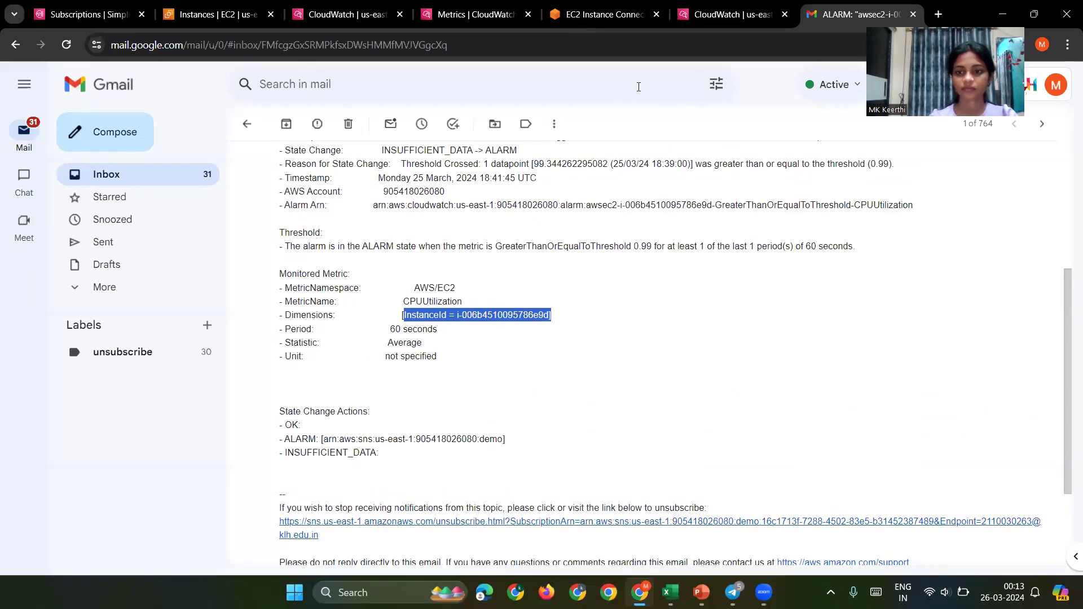
pyautogui.scroll(4, 547, 237)
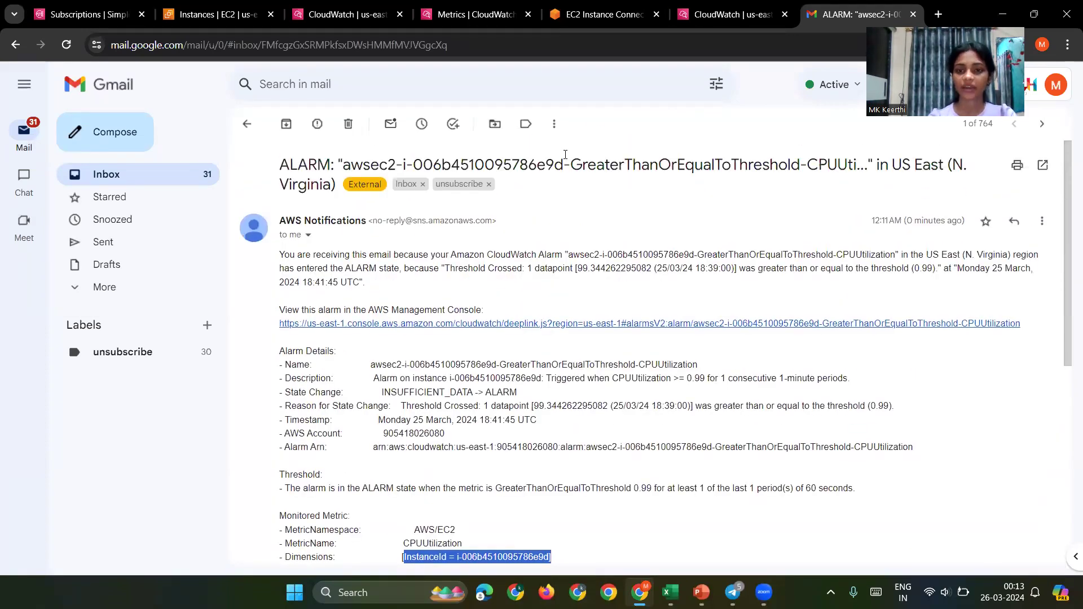
pyautogui.hotkey('ctrl', 'pageup')
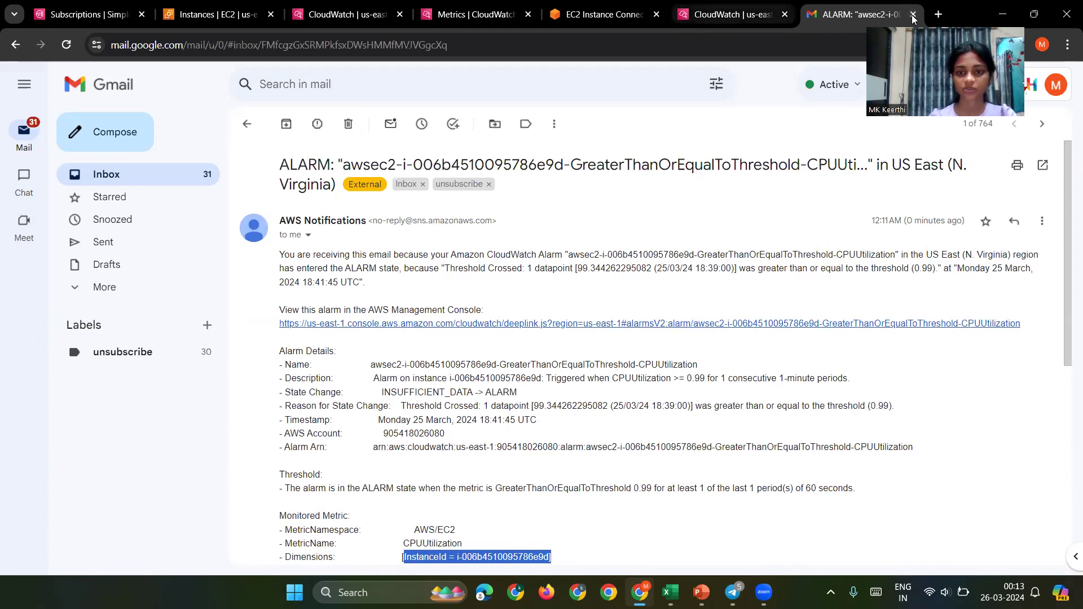
pyautogui.scroll(2, 555, 176)
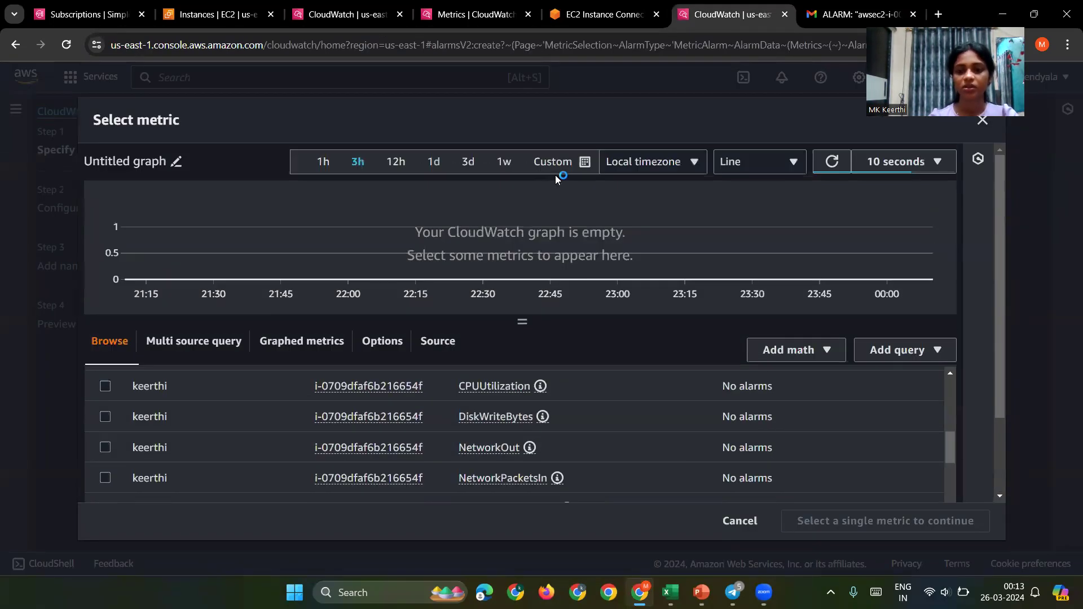